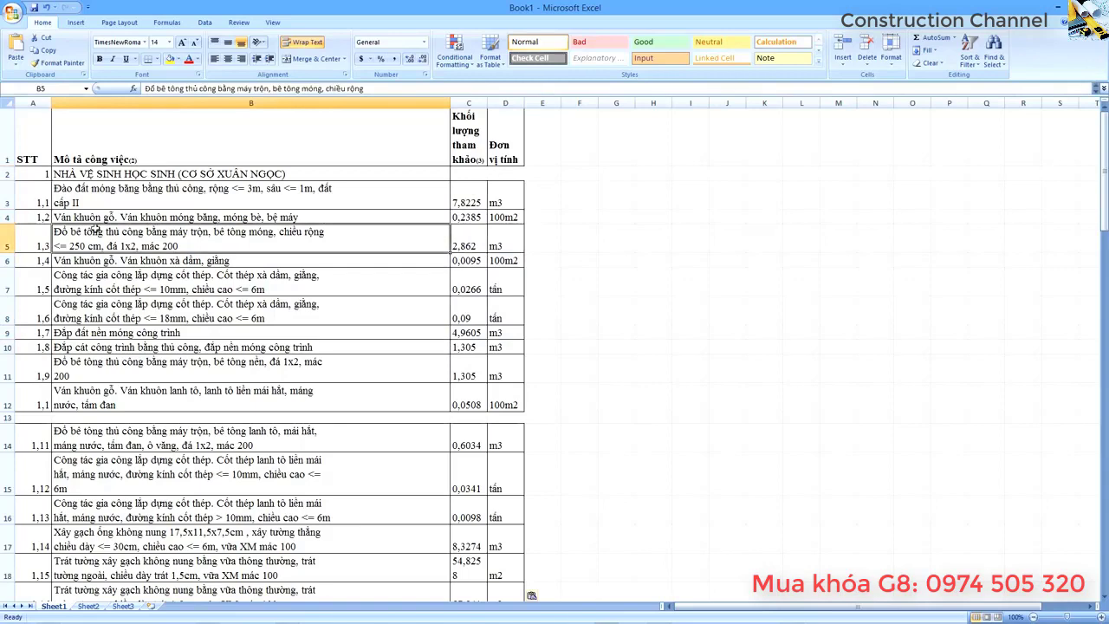
Examine the section heading rows and the STT numbering of the work items beneath them.
click(7, 174)
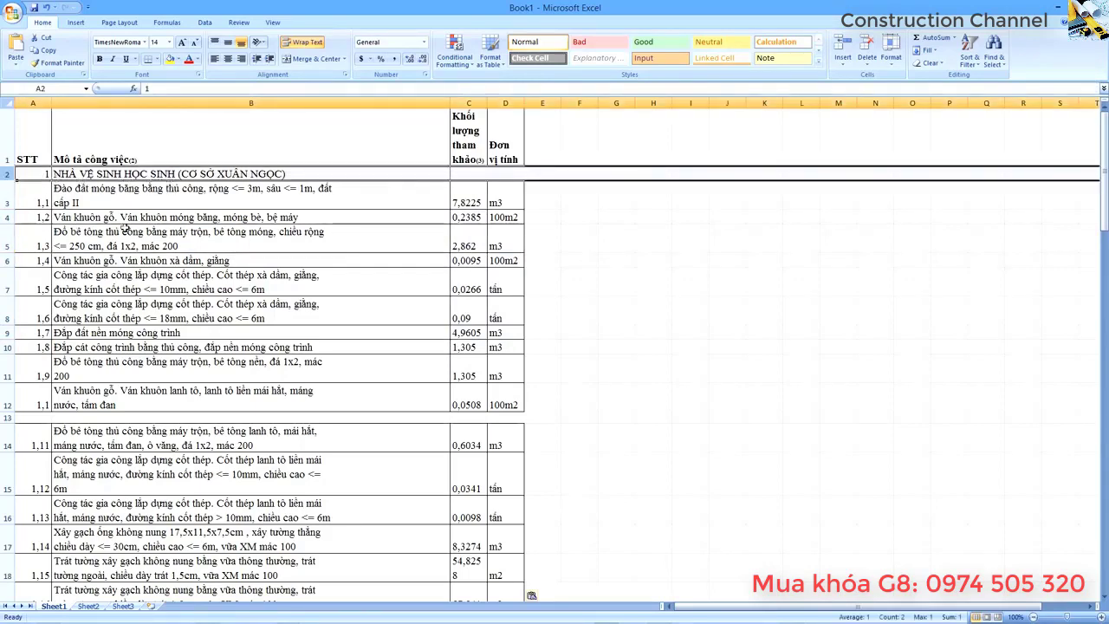
scroll(143, 331, down, 4)
scroll(143, 331, down, 5)
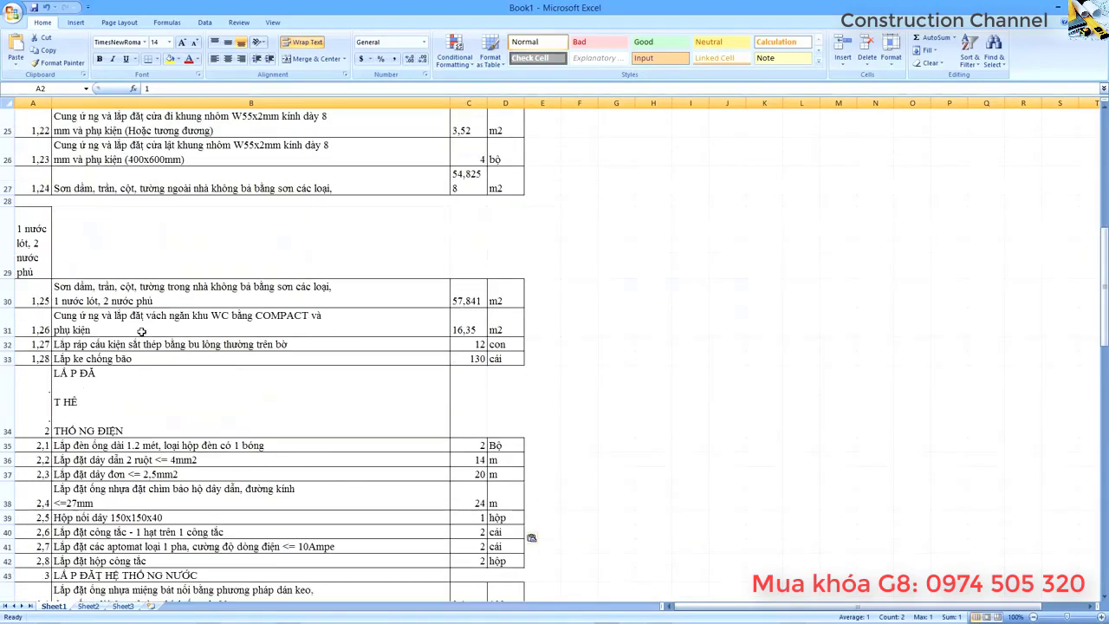
click(8, 339)
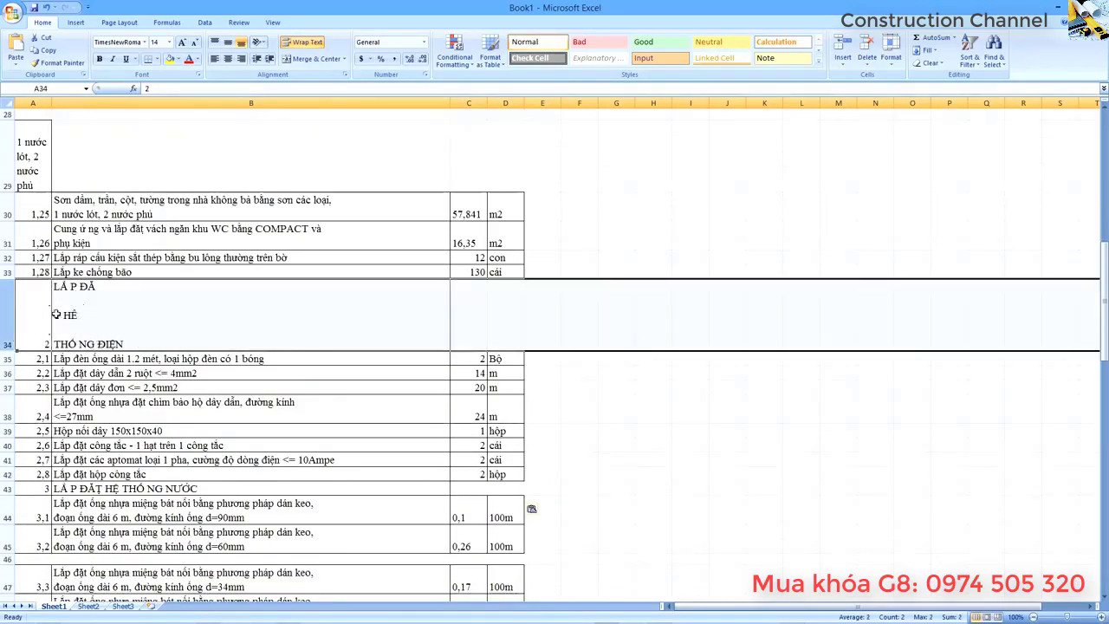
scroll(56, 315, up, 9)
click(87, 216)
click(87, 174)
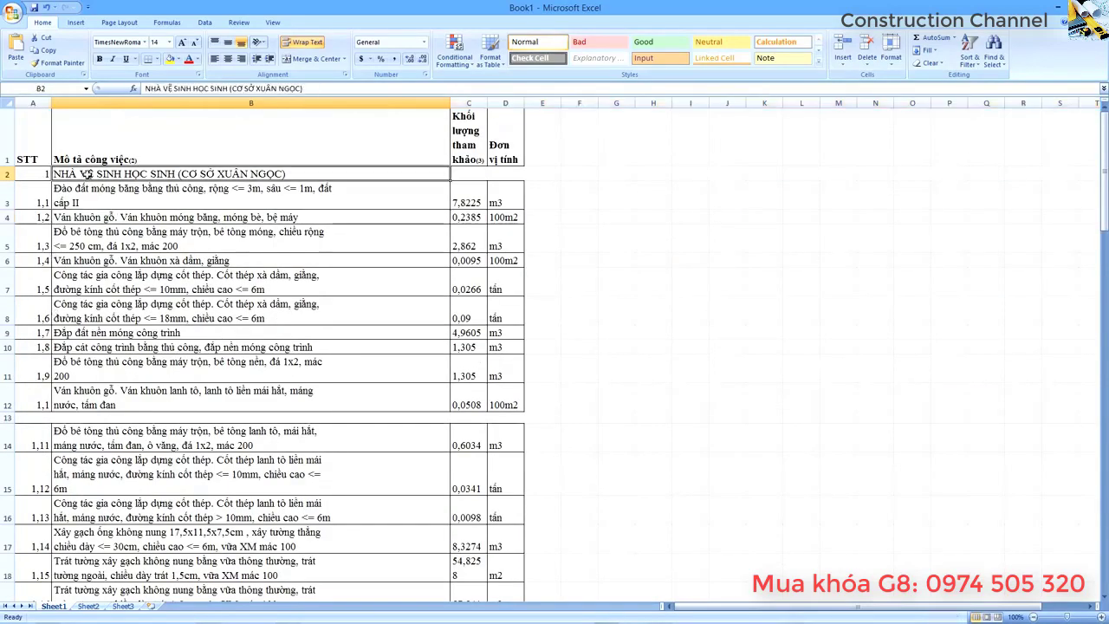
drag(35, 172, 30, 390)
click(77, 214)
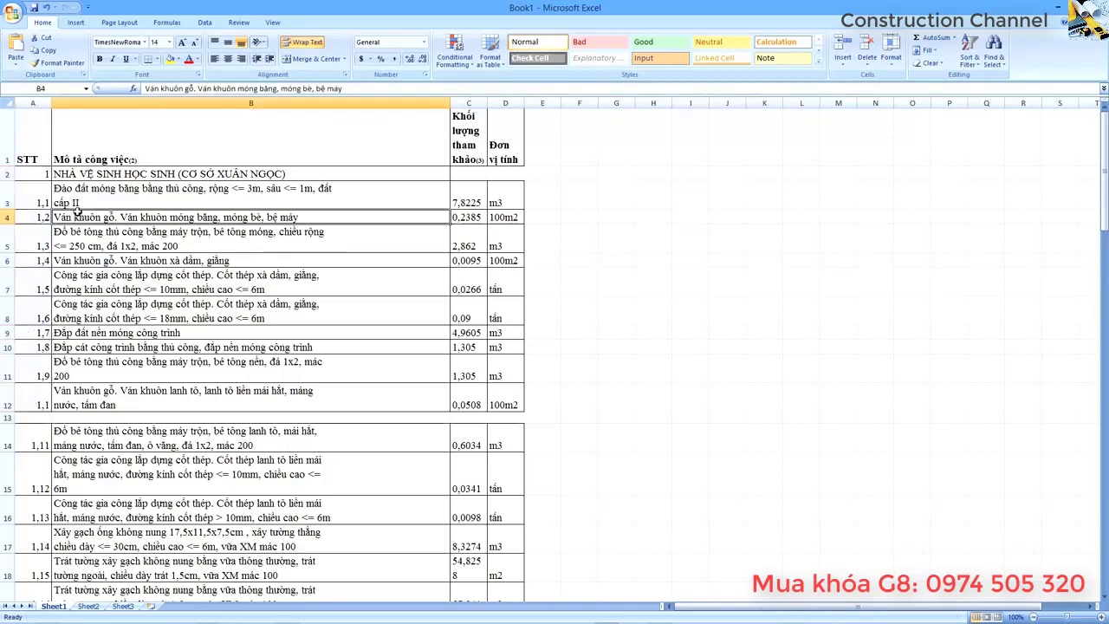
Clear the STT number in A2 beside the section heading NHÀ VỆ SINH HỌC SINH (CƠ SỞ XUÂN NGỌC).
click(44, 173)
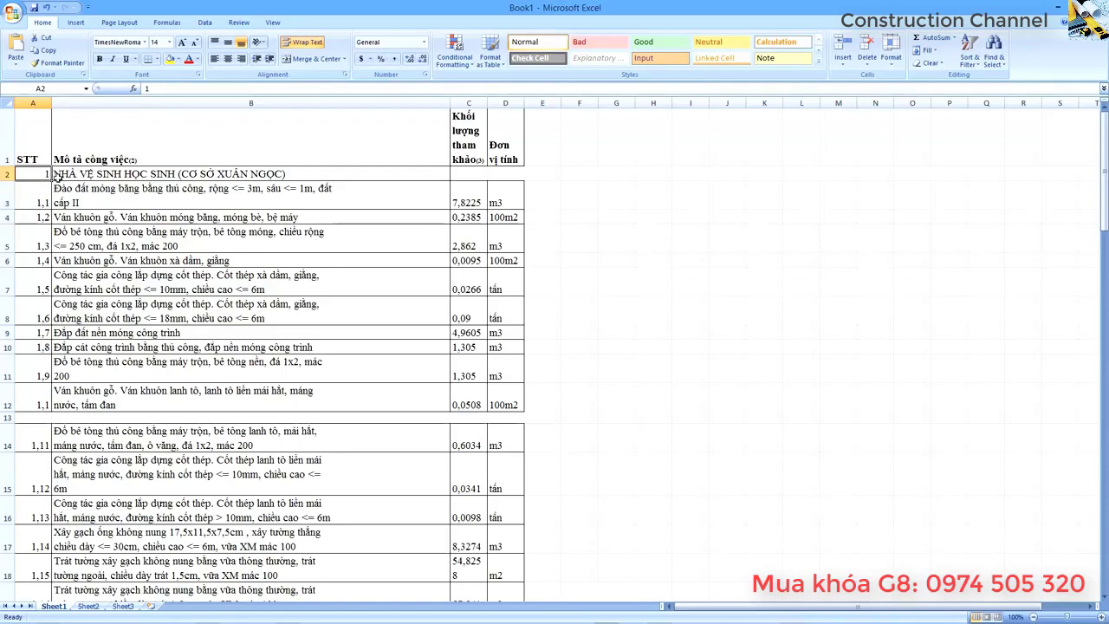
click(7, 174)
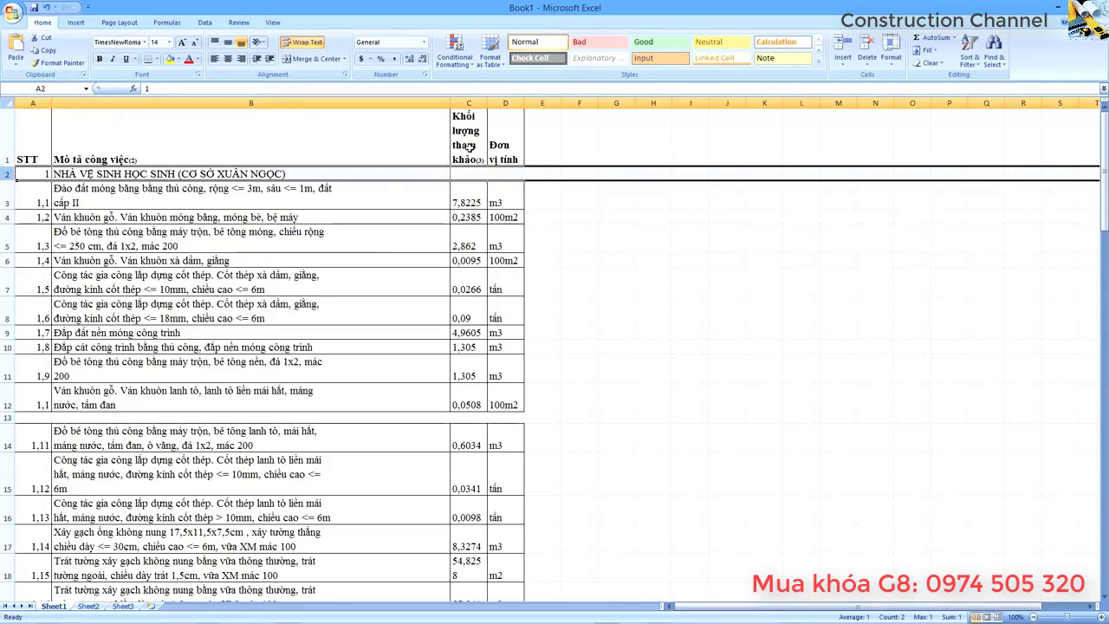
click(230, 196)
click(39, 175)
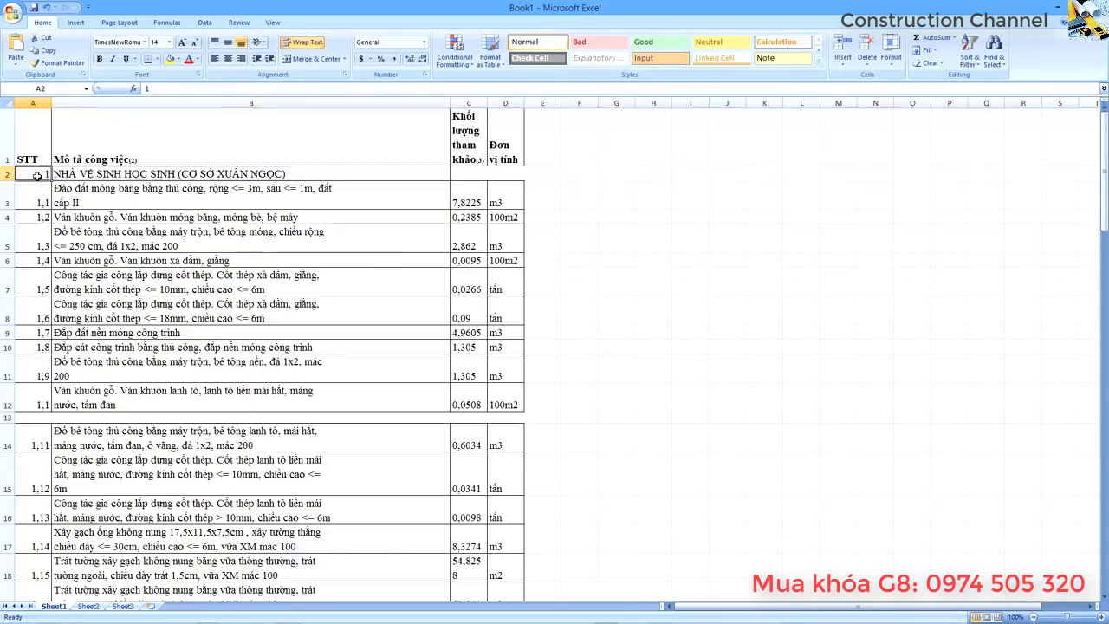
click(102, 245)
drag(39, 195, 38, 403)
click(87, 195)
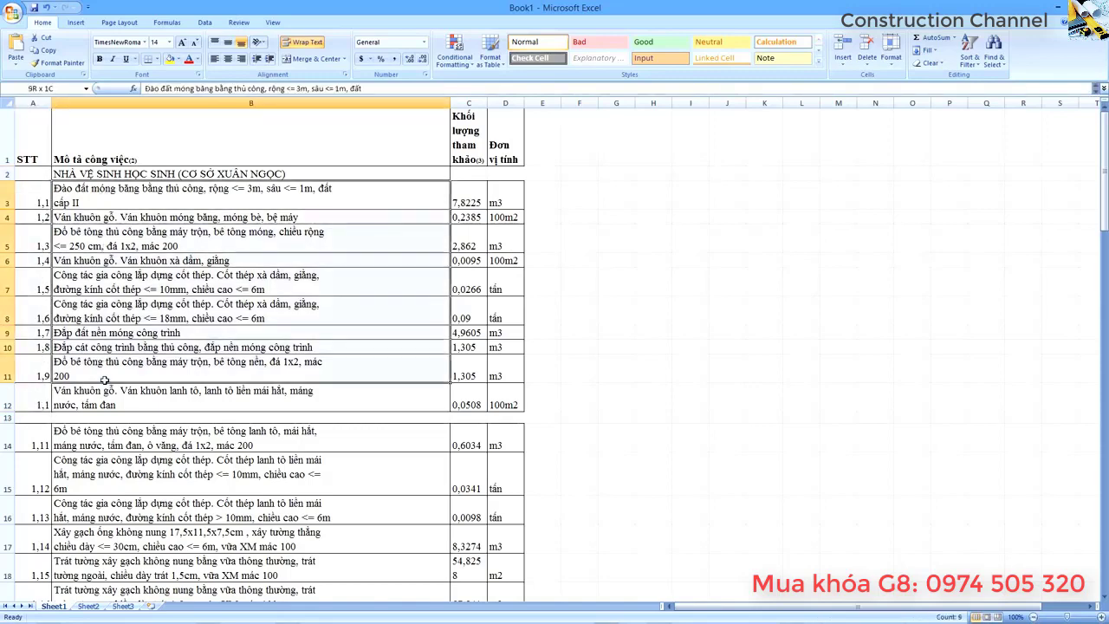
click(158, 335)
click(36, 360)
Move the stray text "1 nước lót, 2 nước phủ" from A29 to the end of item 1,24's description in B27.
scroll(37, 357, down, 5)
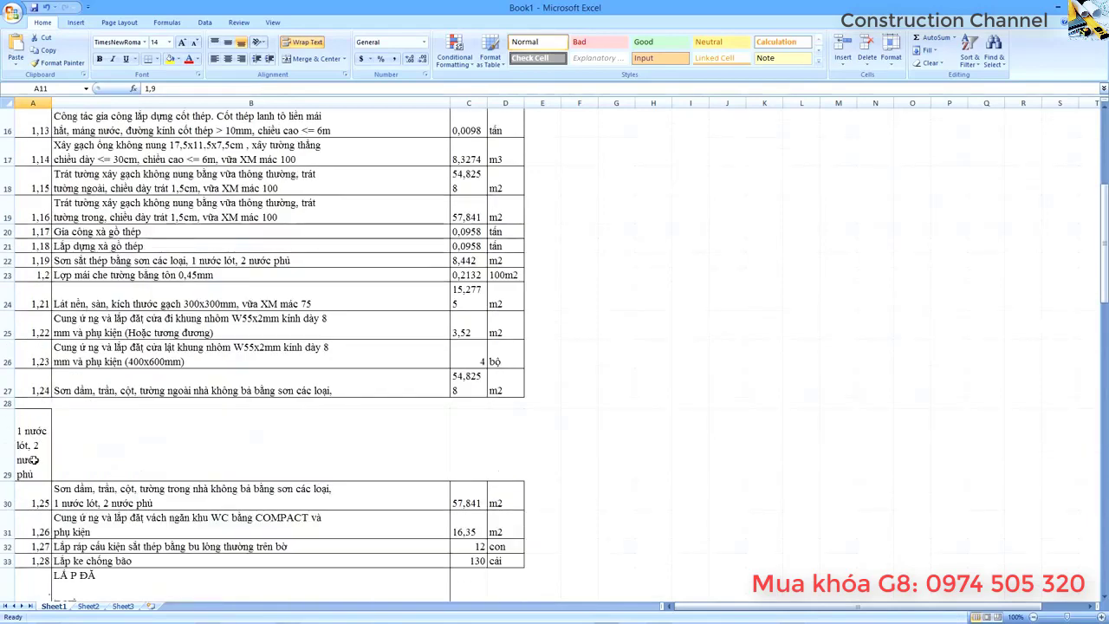
double_click(32, 460)
drag(36, 475, 18, 429)
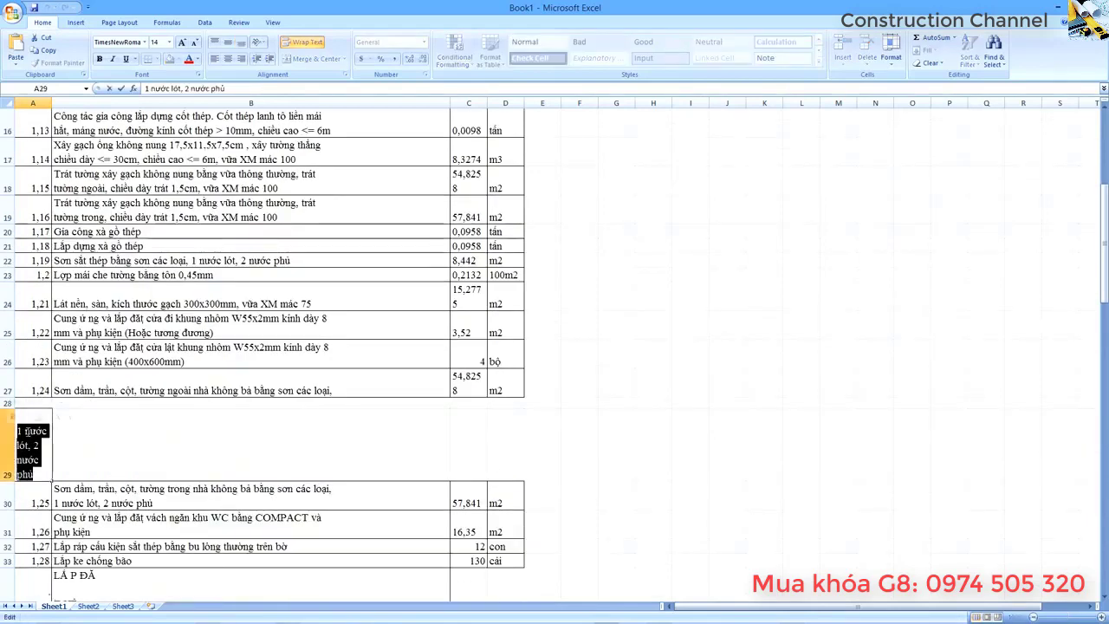
right_click(30, 433)
click(51, 440)
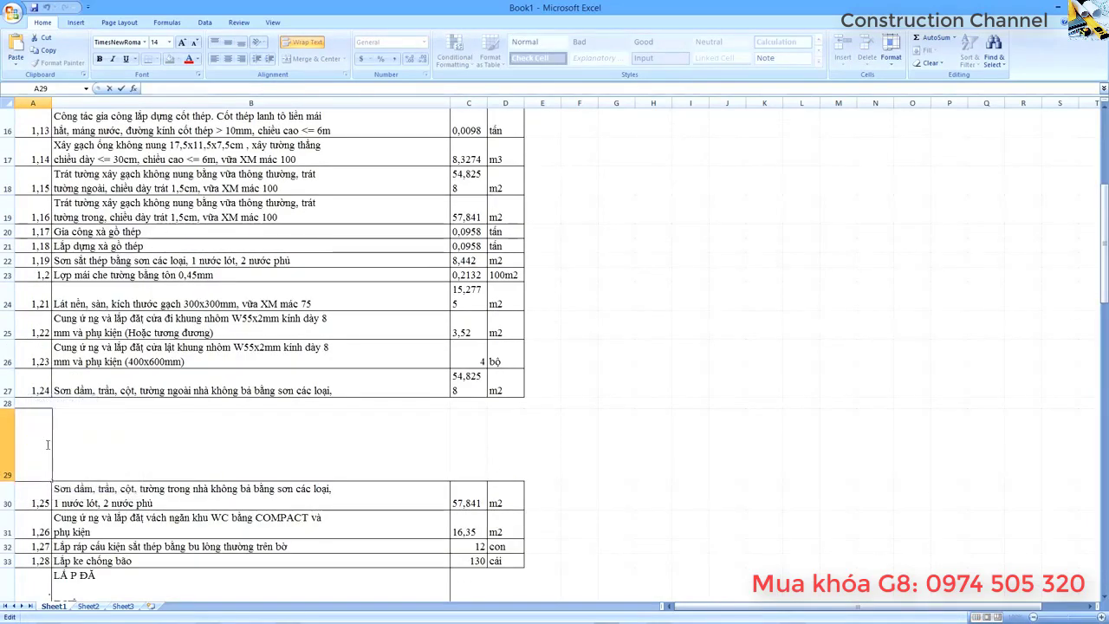
click(115, 443)
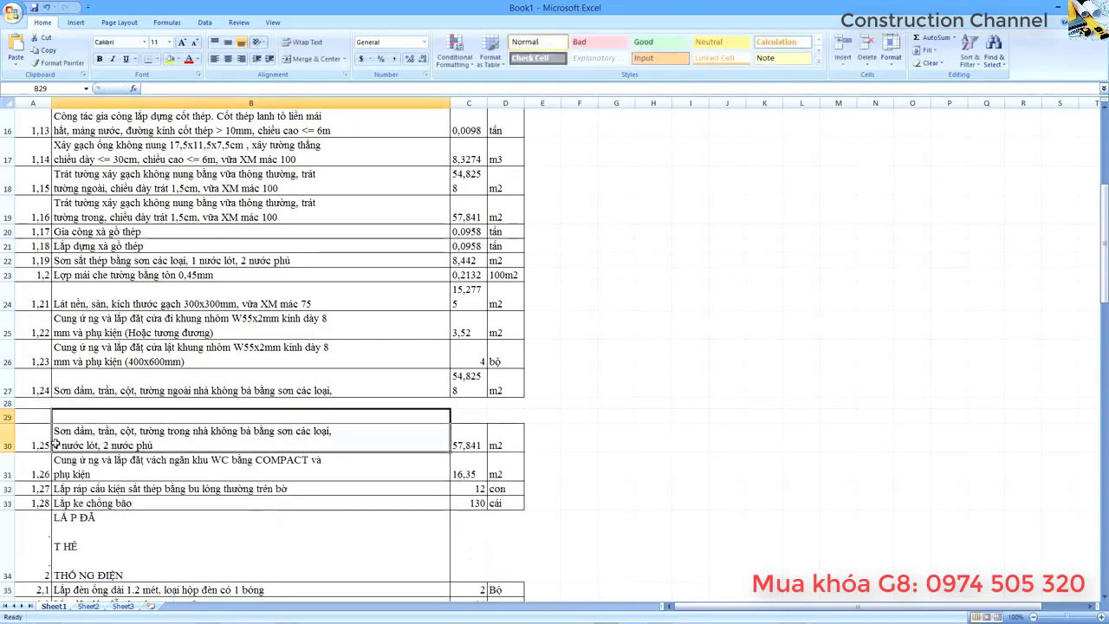
click(359, 388)
double_click(359, 388)
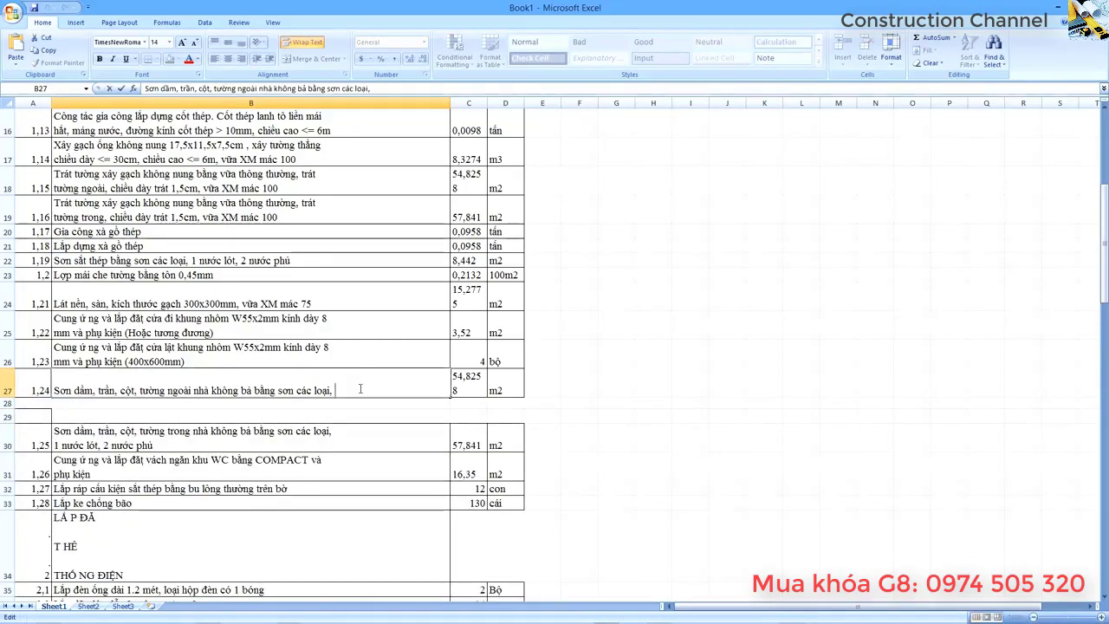
key(ctrl+v)
click(295, 421)
Clear the STT number and stray marks in A34 beside the broken electrical system heading.
scroll(124, 469, down, 2)
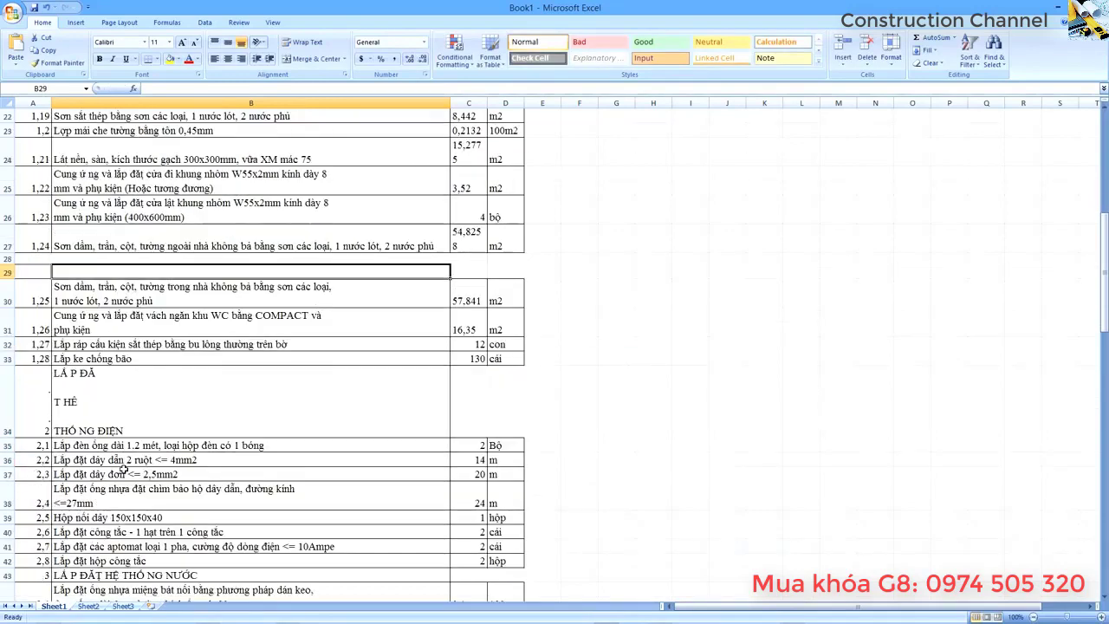
click(45, 424)
double_click(45, 427)
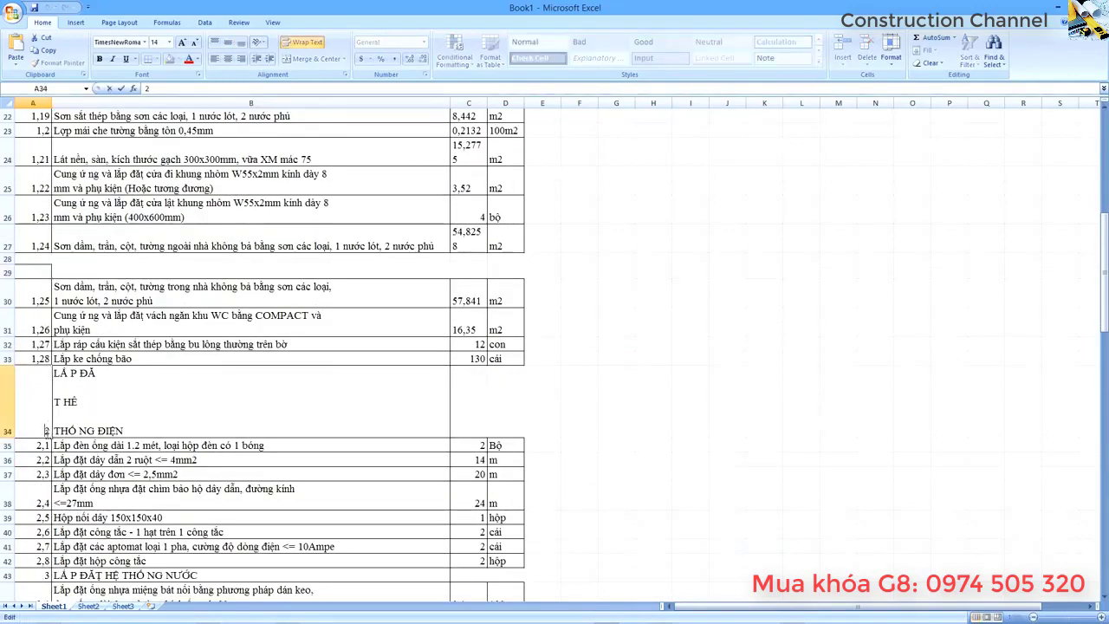
Remove the line breaks in B34 so the heading "LẮ P ĐẶT HỆ THỐ NG ĐIỆN" sits on one line.
click(59, 403)
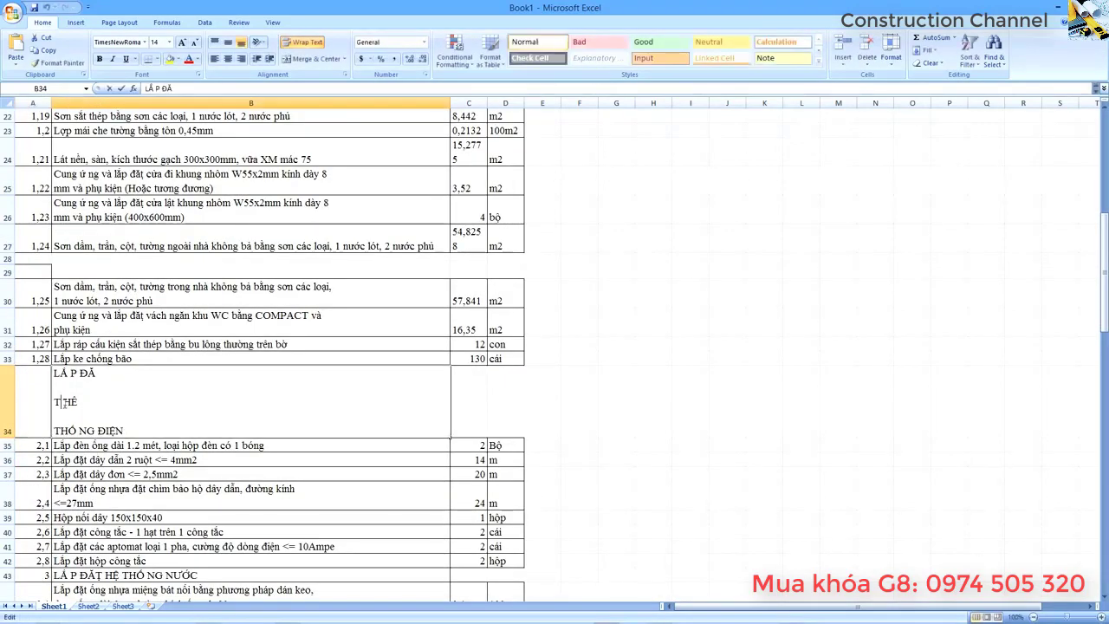
key(BackSpace)
key(BackSpace)
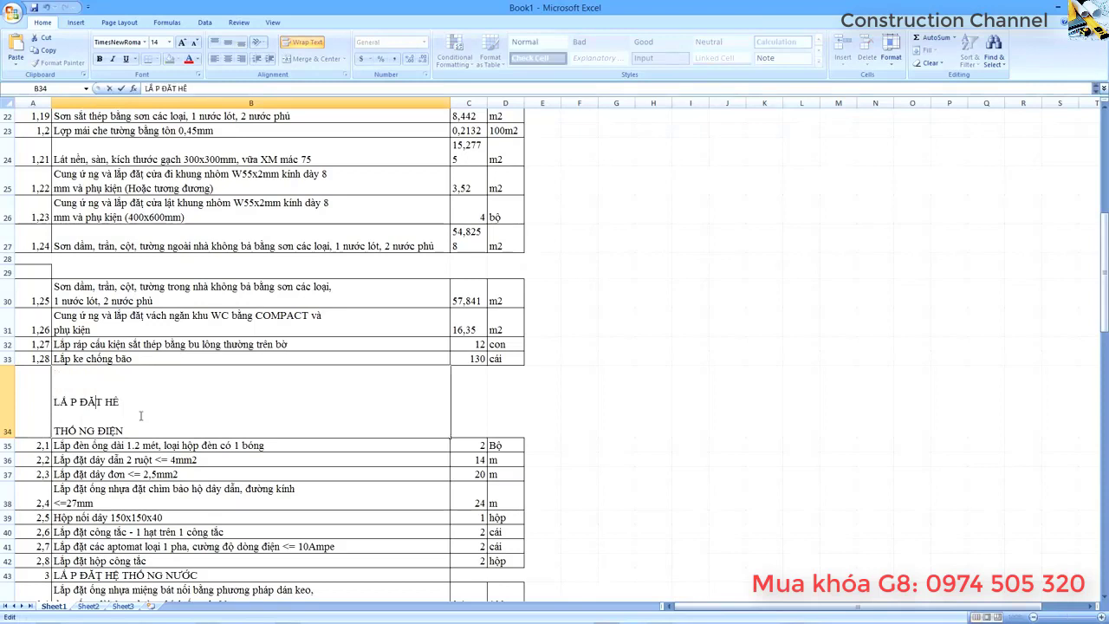
key(Down)
key(Down)
key(BackSpace)
key(BackSpace)
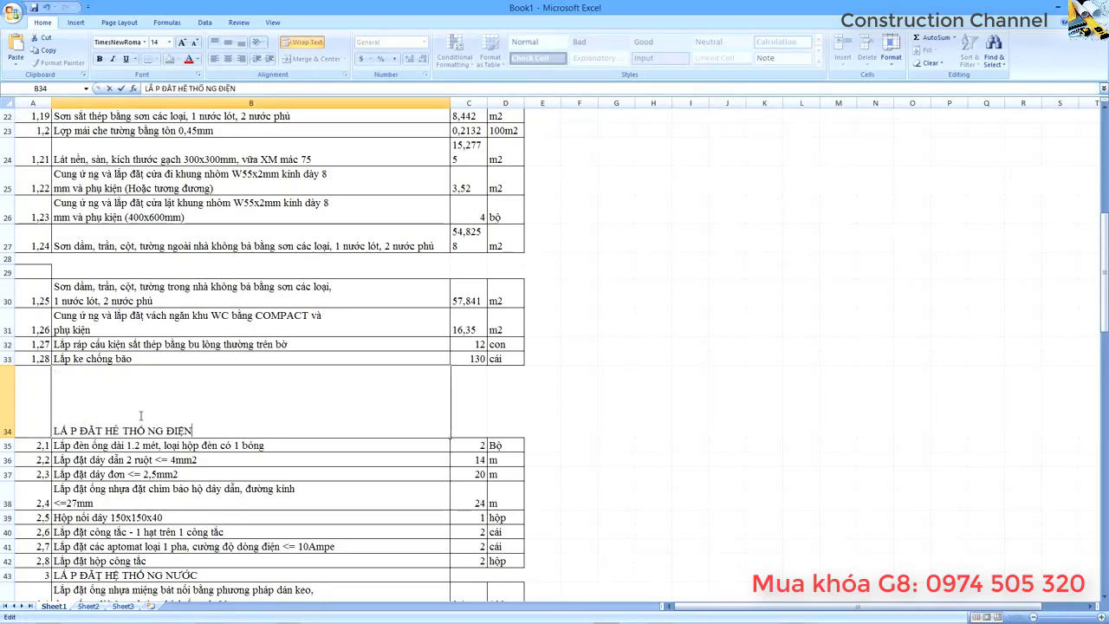
key(Return)
Clear the STT number in A43 beside the water system installation heading.
scroll(121, 408, down, 3)
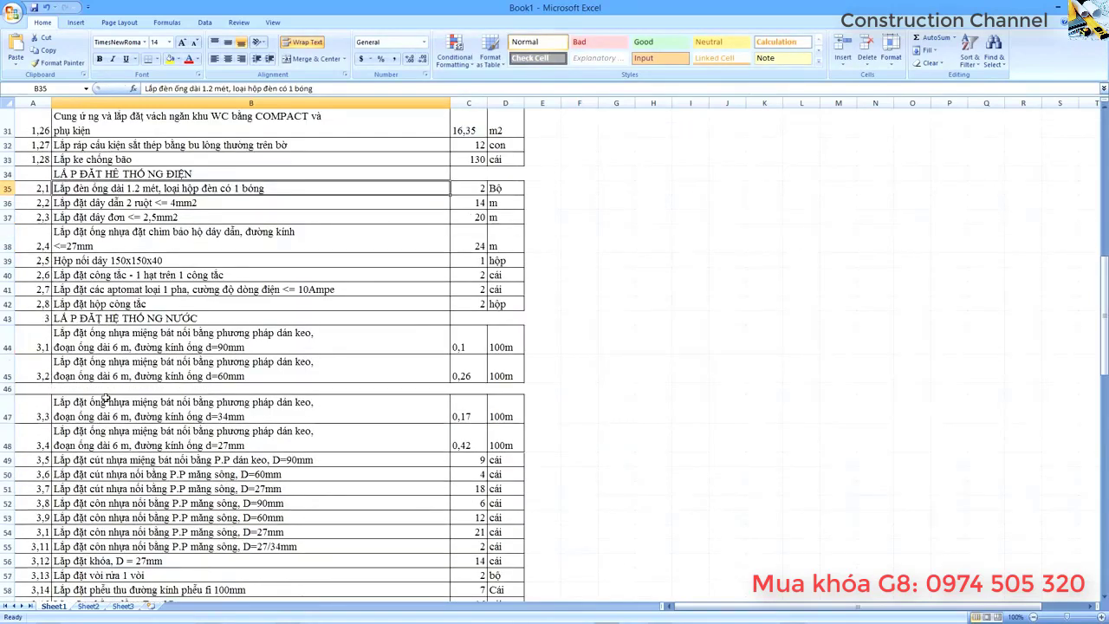
click(41, 318)
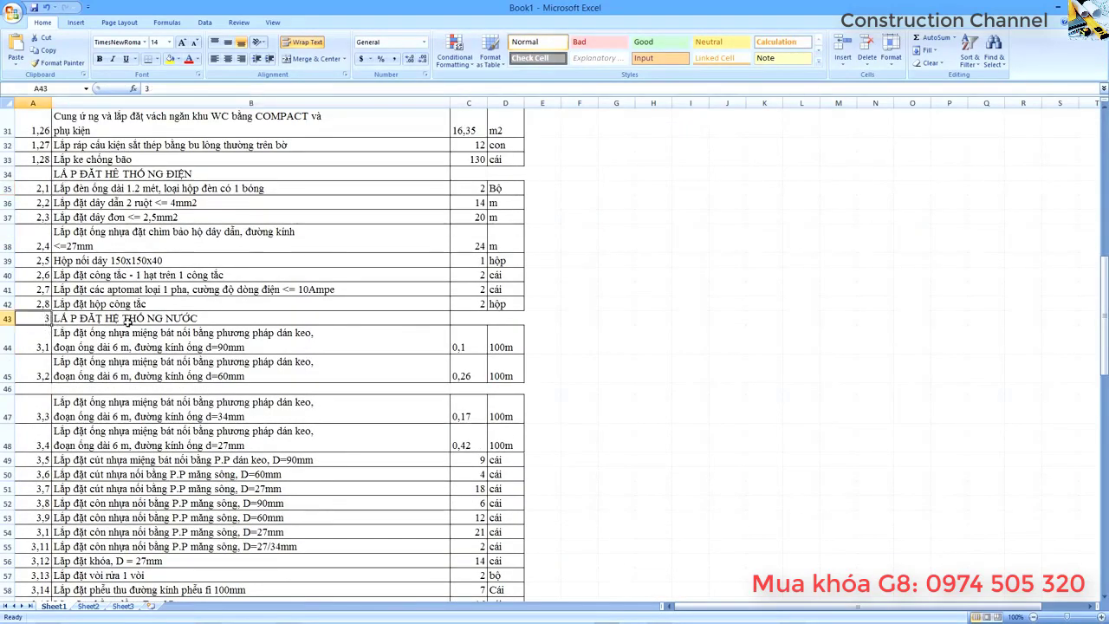
click(8, 319)
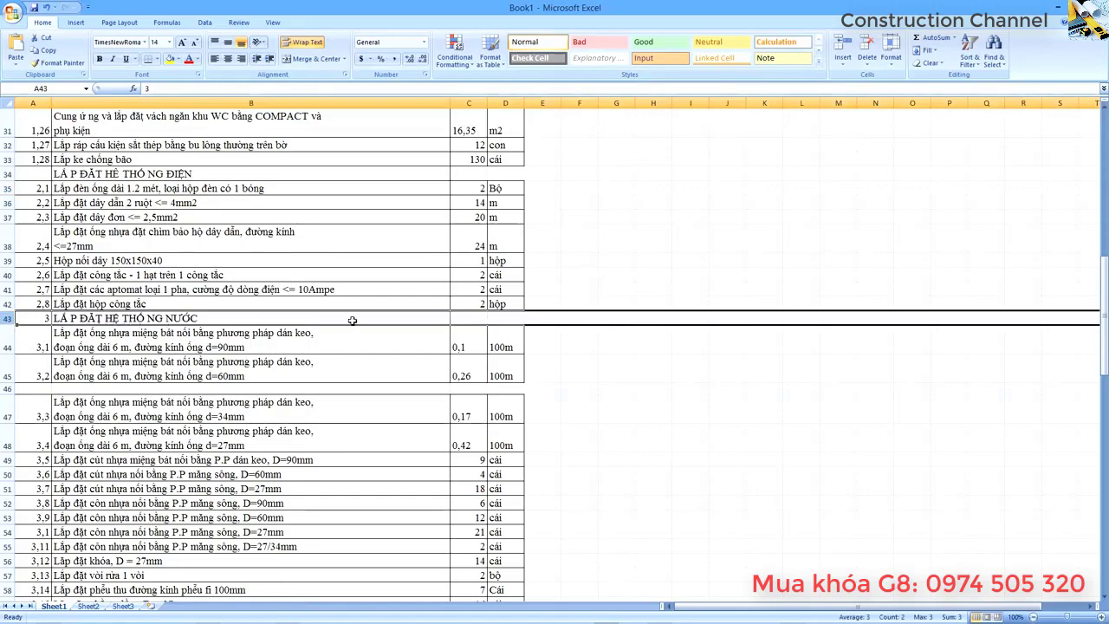
click(468, 319)
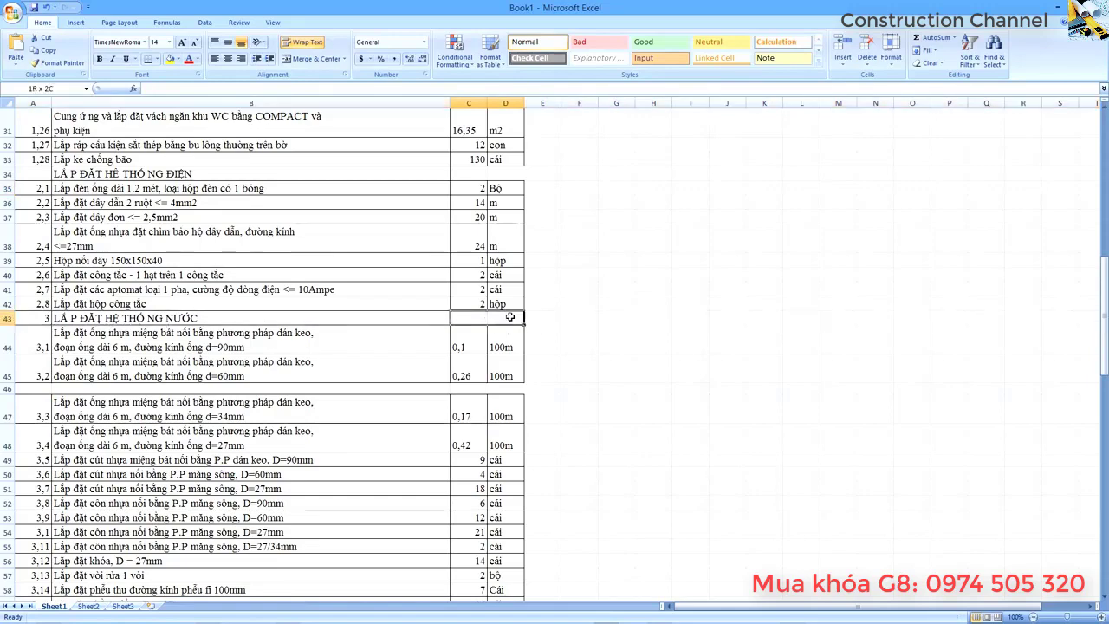
click(40, 319)
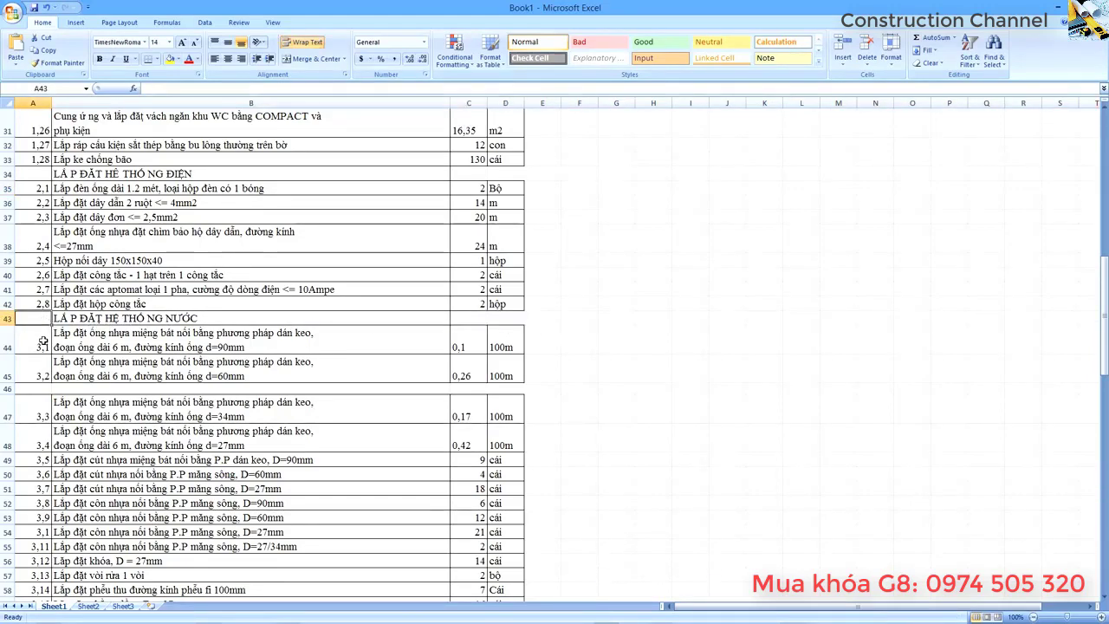
Clear the STT number in A65 beside the septic tank heading HẦM TỰ HOẠI.
click(44, 340)
scroll(55, 375, down, 2)
scroll(56, 374, down, 2)
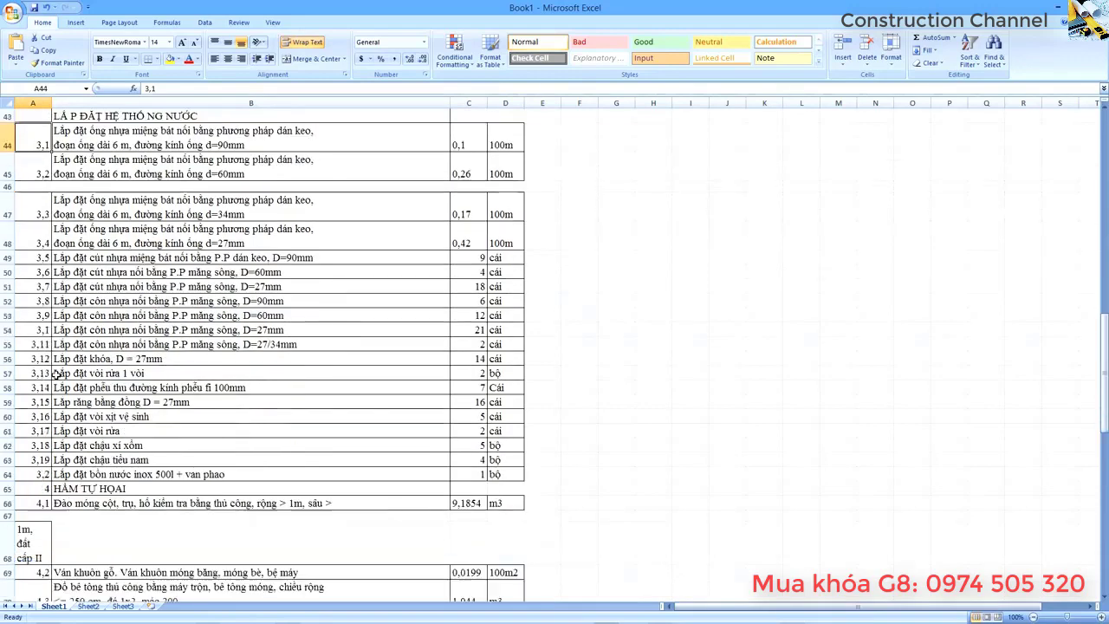
drag(41, 212, 41, 445)
click(35, 489)
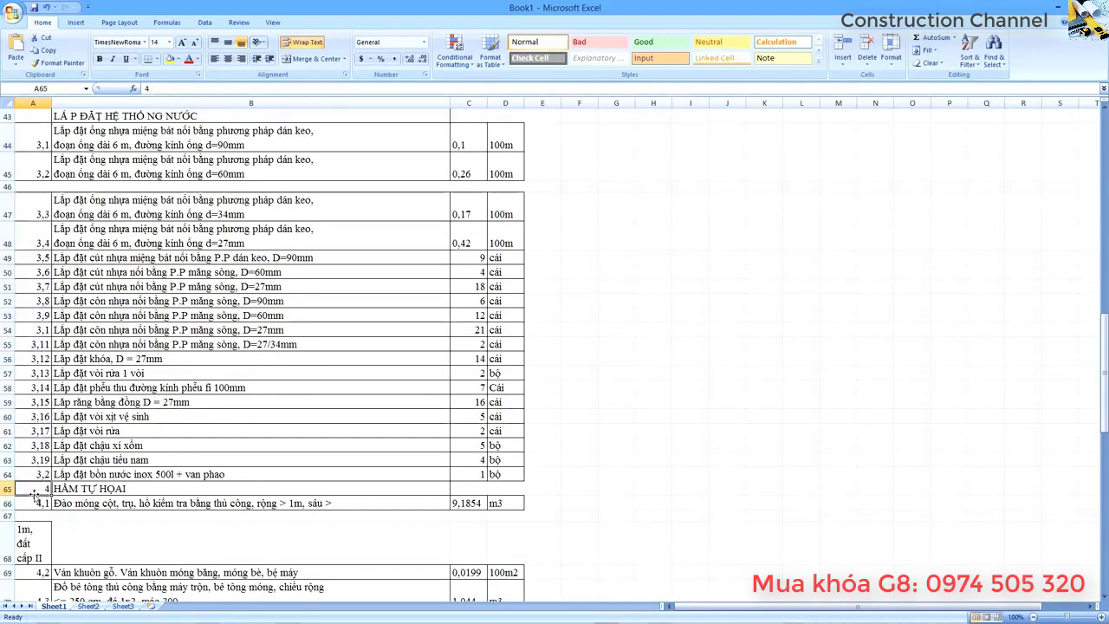
click(12, 489)
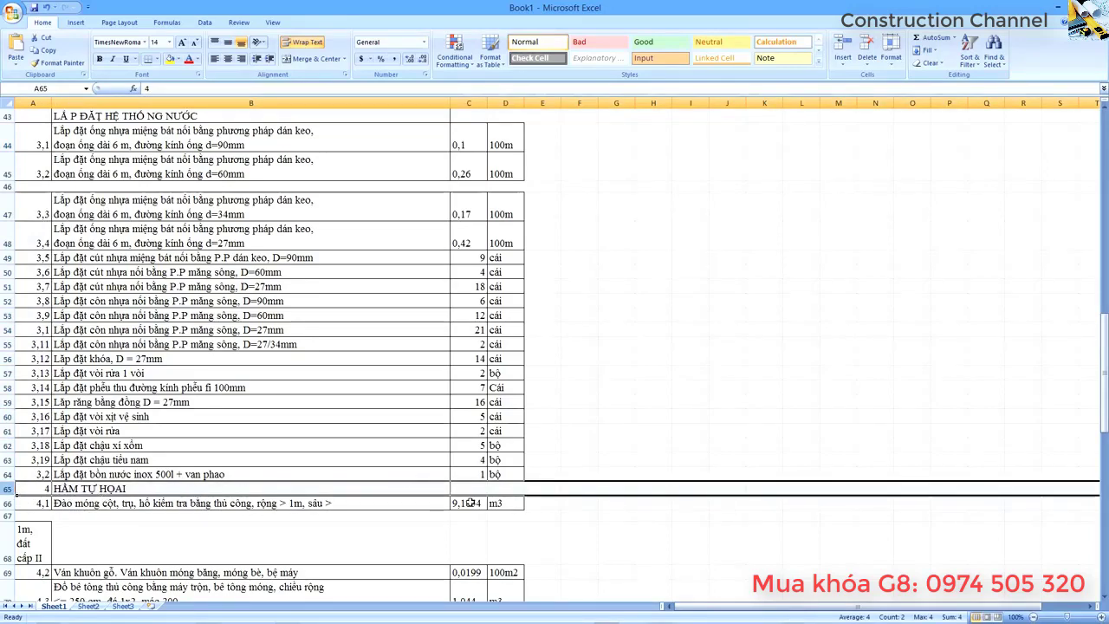
click(39, 502)
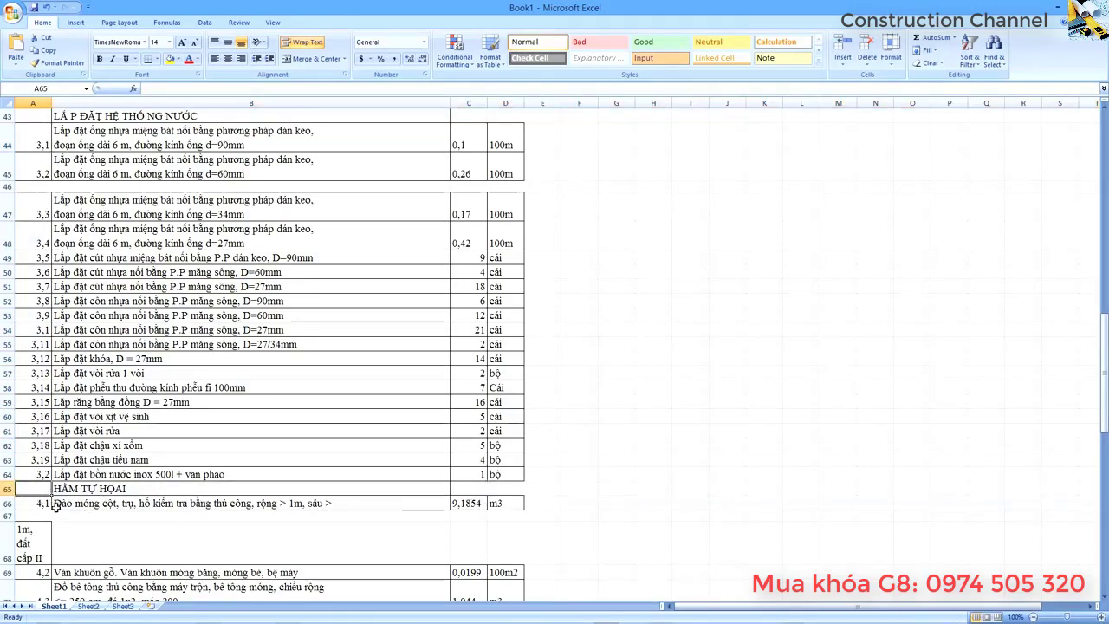
Move the stray text "1m, đất cấp II" from A68 to the end of item 4,1's description in B66.
scroll(43, 507, down, 3)
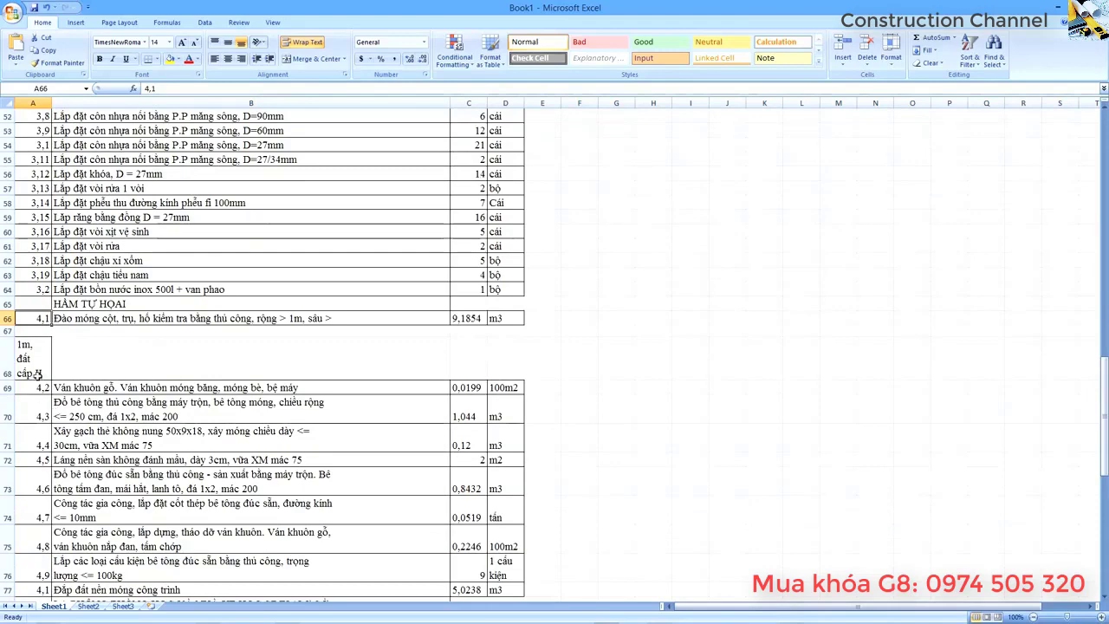
double_click(37, 373)
drag(45, 373, 16, 357)
key(ctrl+c)
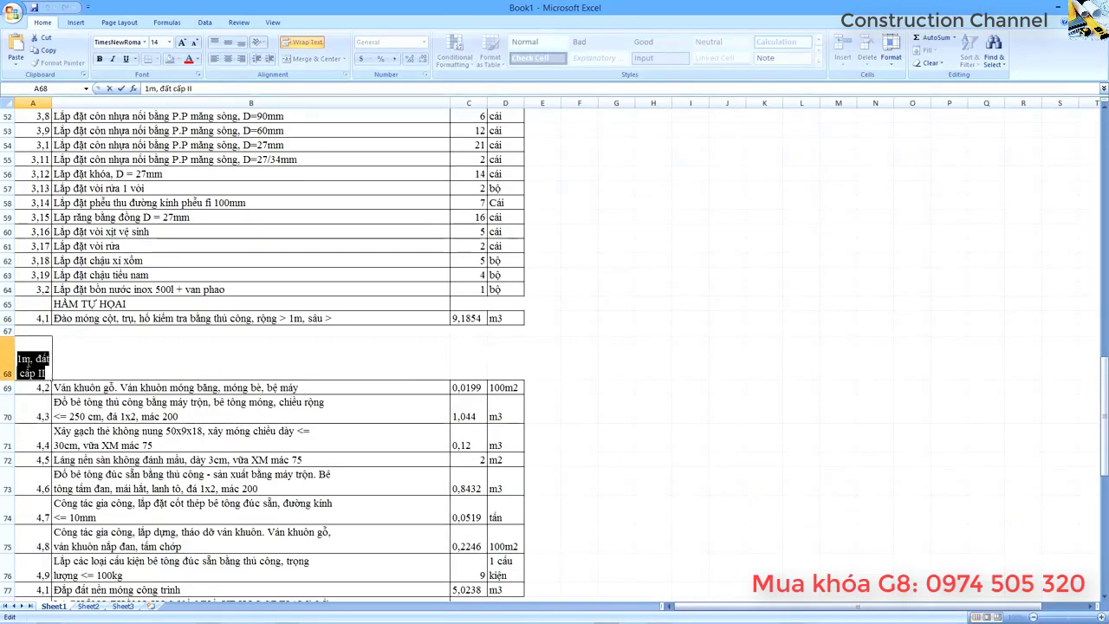
right_click(29, 365)
click(47, 368)
click(344, 318)
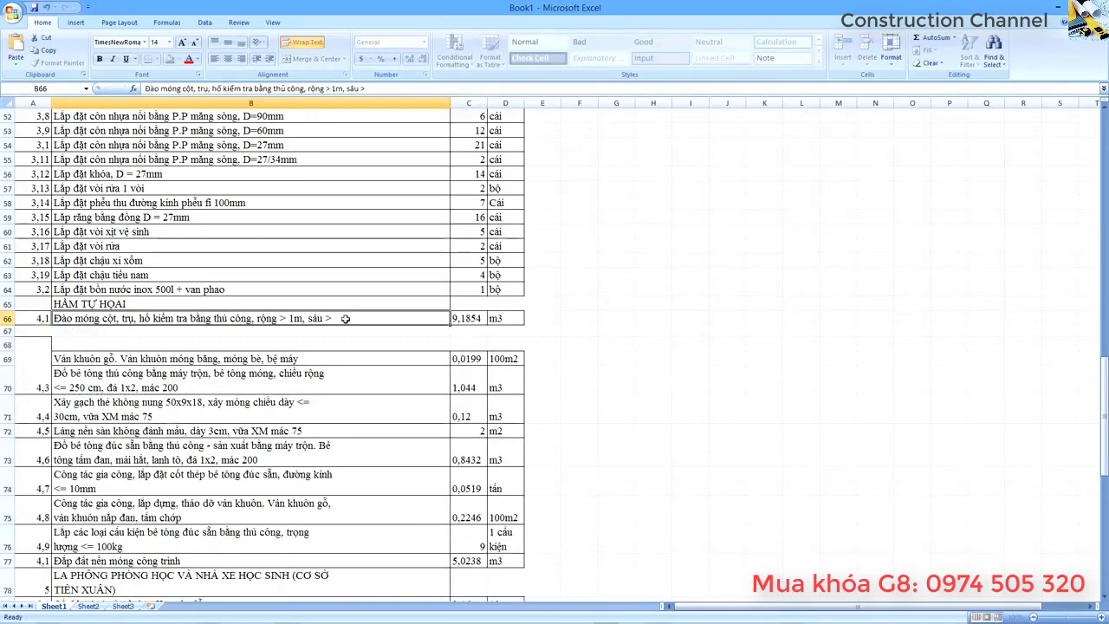
double_click(347, 318)
key(ctrl+v)
key(Return)
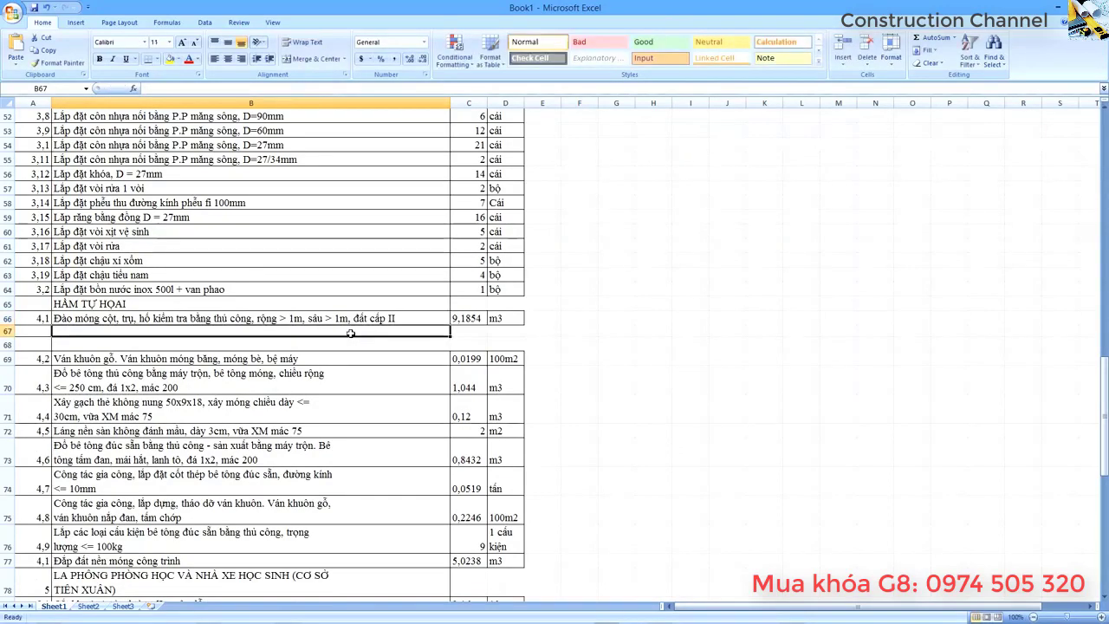
click(149, 377)
drag(16, 333, 17, 345)
click(116, 365)
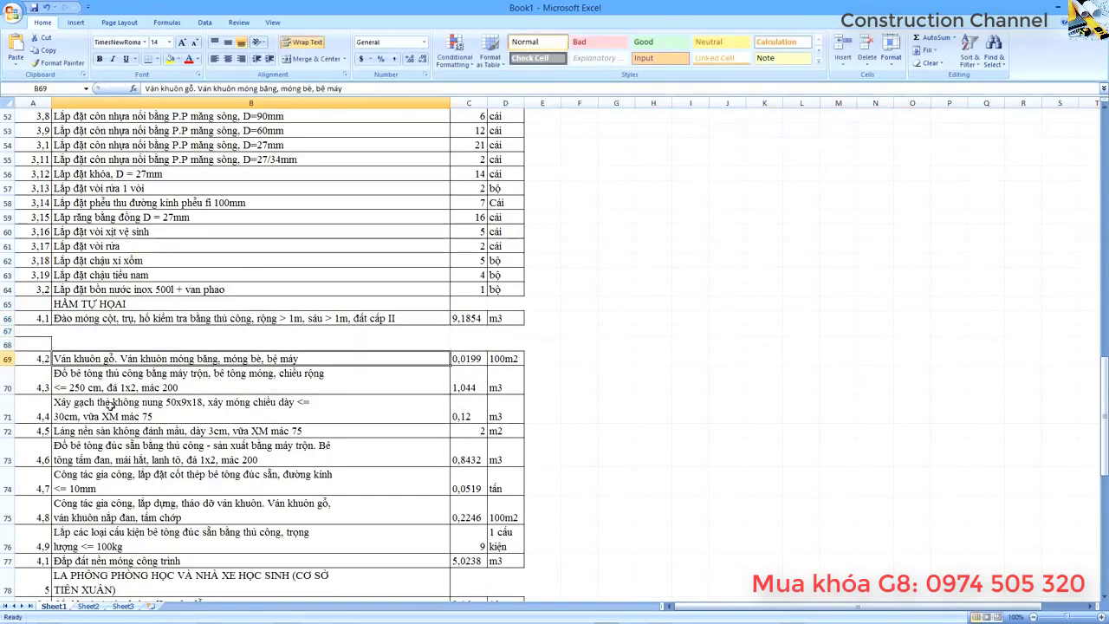
Clear the STT number in A78 beside the ceiling and student parking heading for CƠ SỞ TIẾN XUÂN.
scroll(111, 399, down, 4)
click(34, 411)
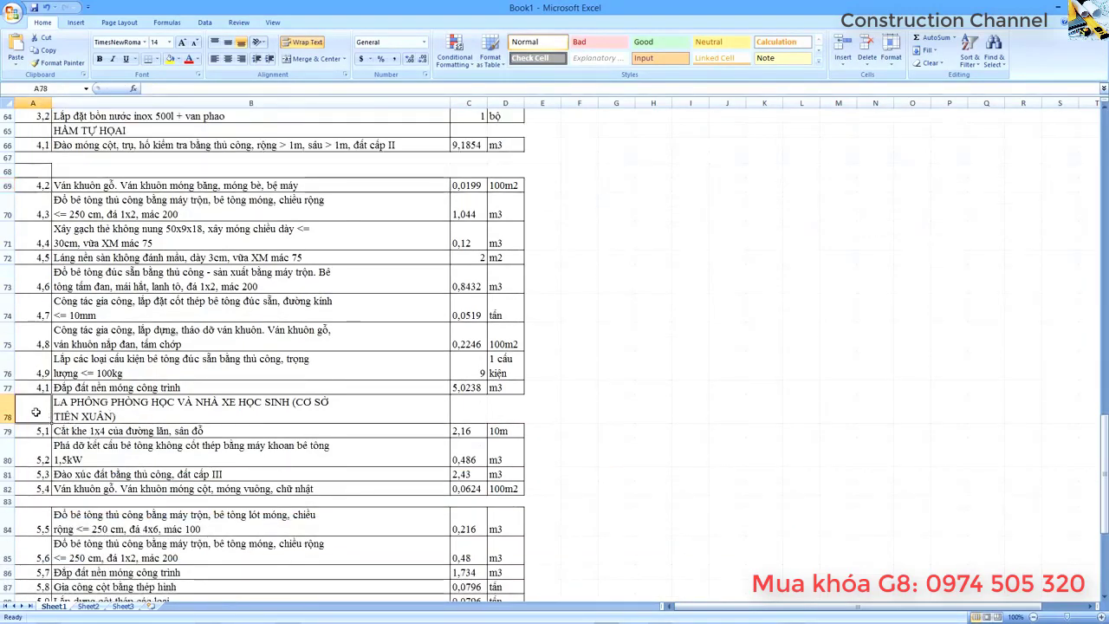
drag(466, 415, 516, 412)
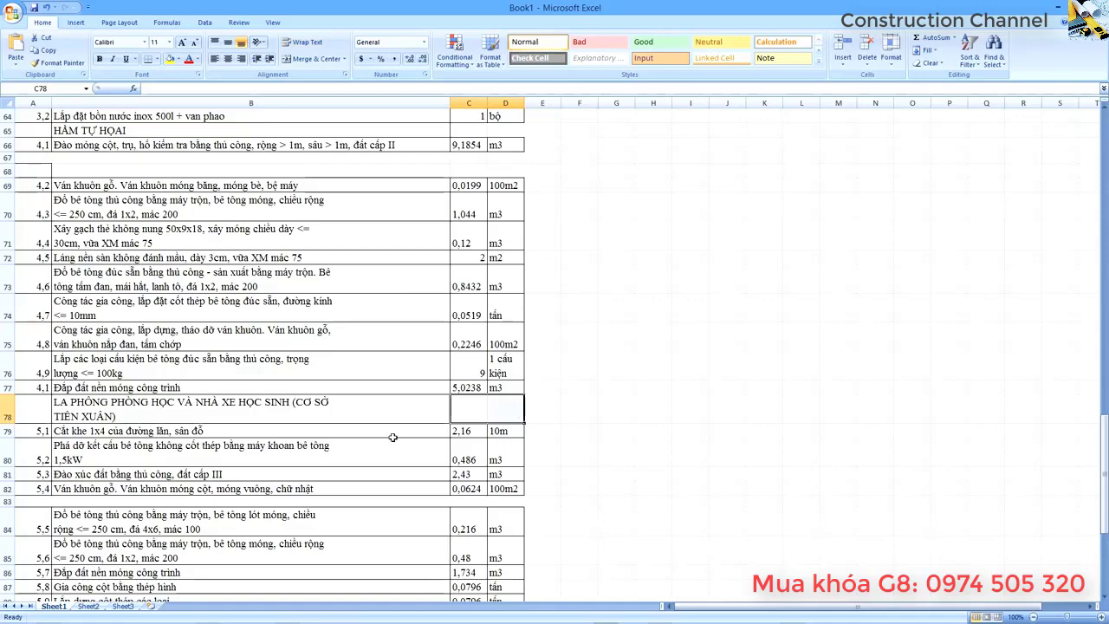
Clear the STT number in A99 beside the classroom ceiling heading LA PHÔNG PHÒNG HỌC, and return to cell A1.
scroll(266, 465, down, 5)
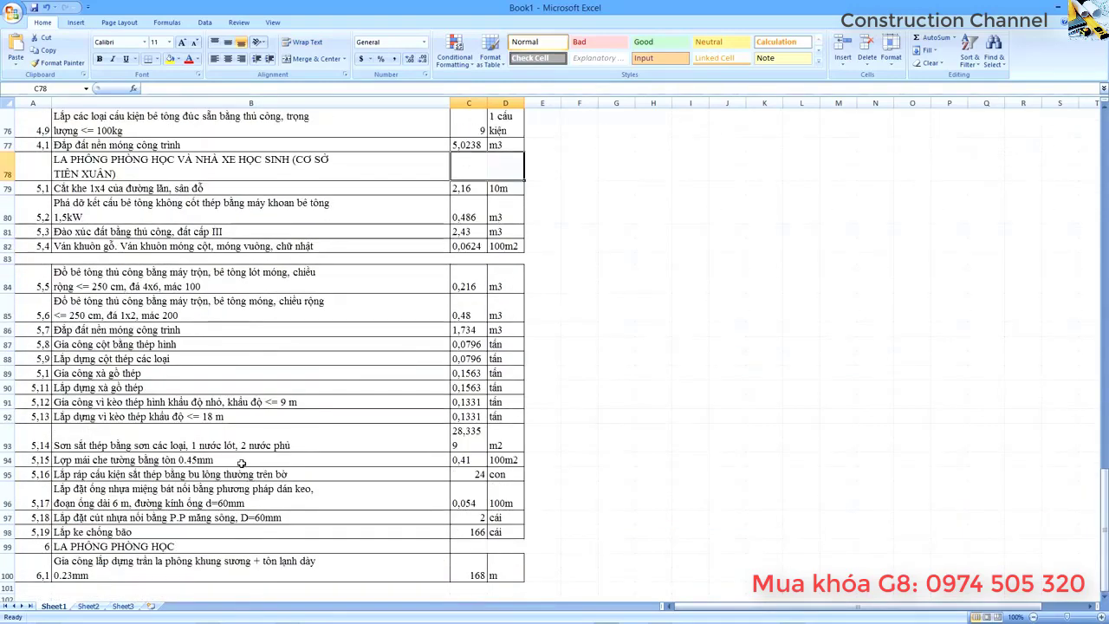
click(47, 476)
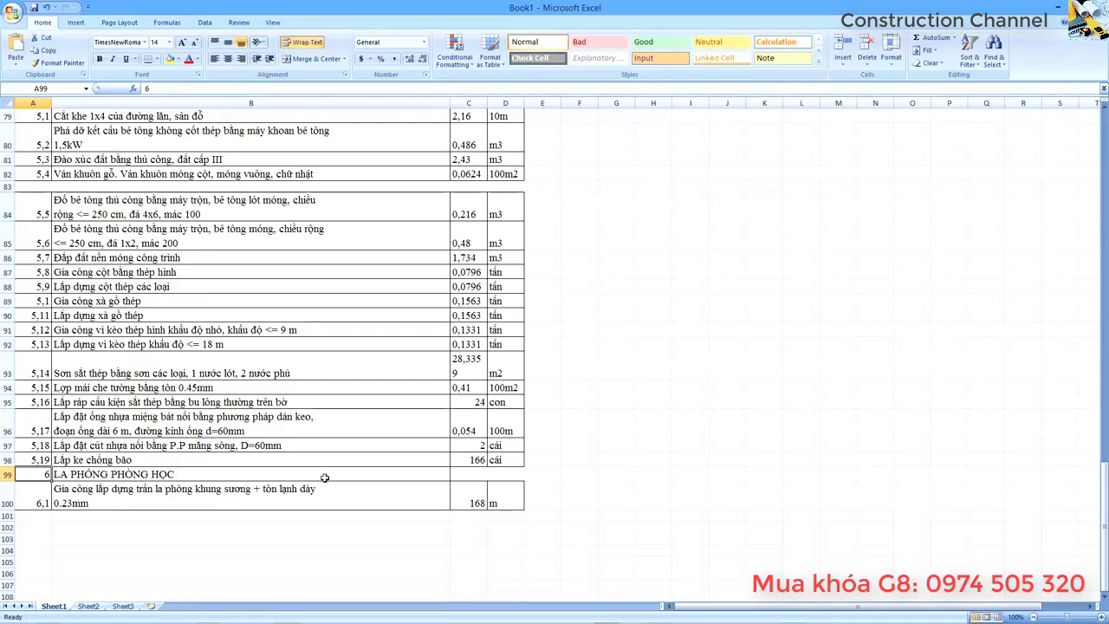
click(464, 473)
click(32, 473)
key(Delete)
click(83, 493)
scroll(82, 494, up, 18)
key(ctrl+Home)
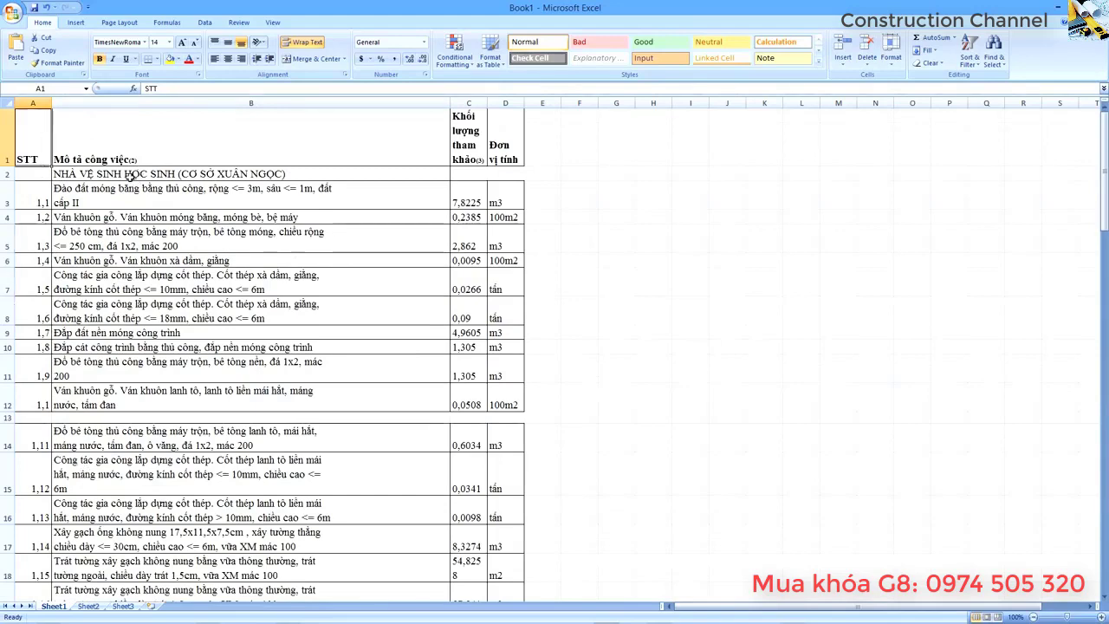
Copy the folder path from the Tài liệu.txt notes and start saving the workbook in E:\Đấu thầu qua mạng (online).
key(alt+Tab)
key(Tab)
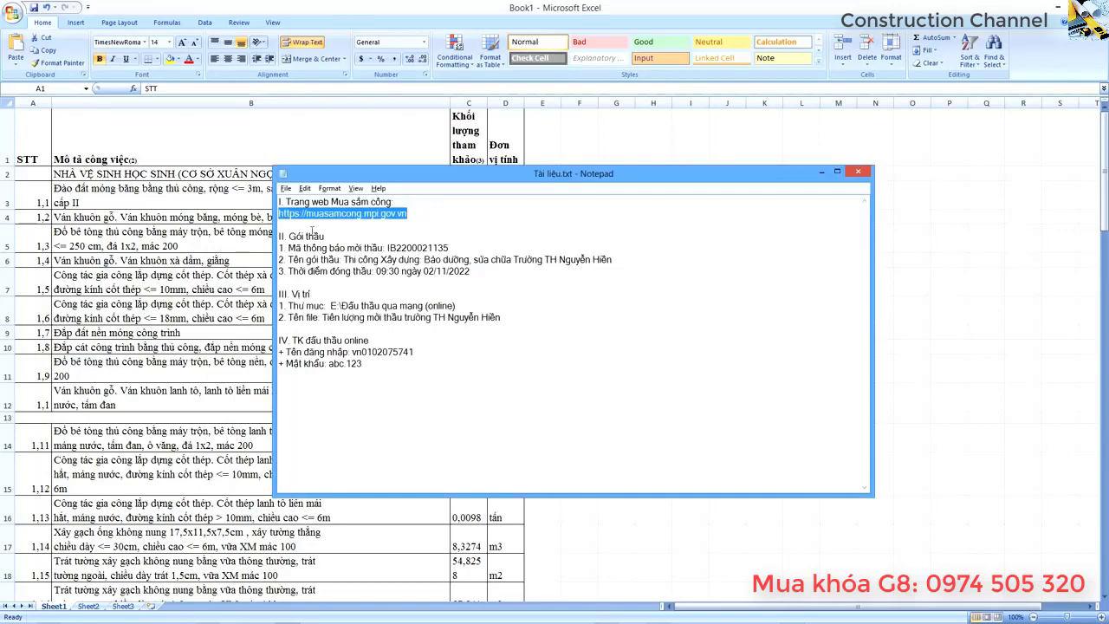
drag(332, 306, 466, 309)
key(ctrl+c)
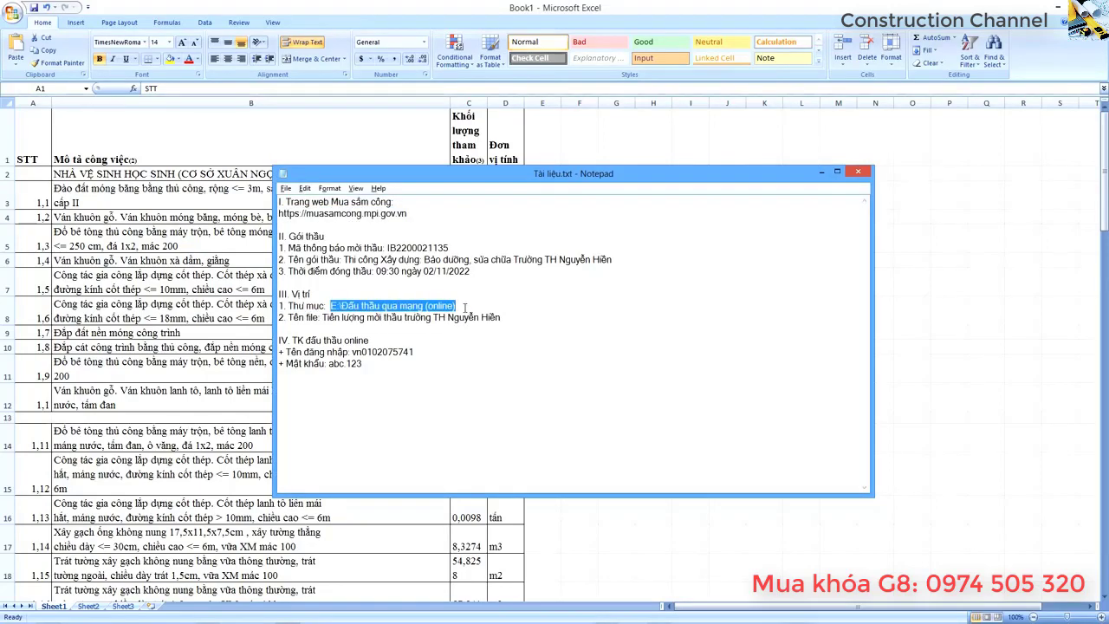
key(alt+Tab)
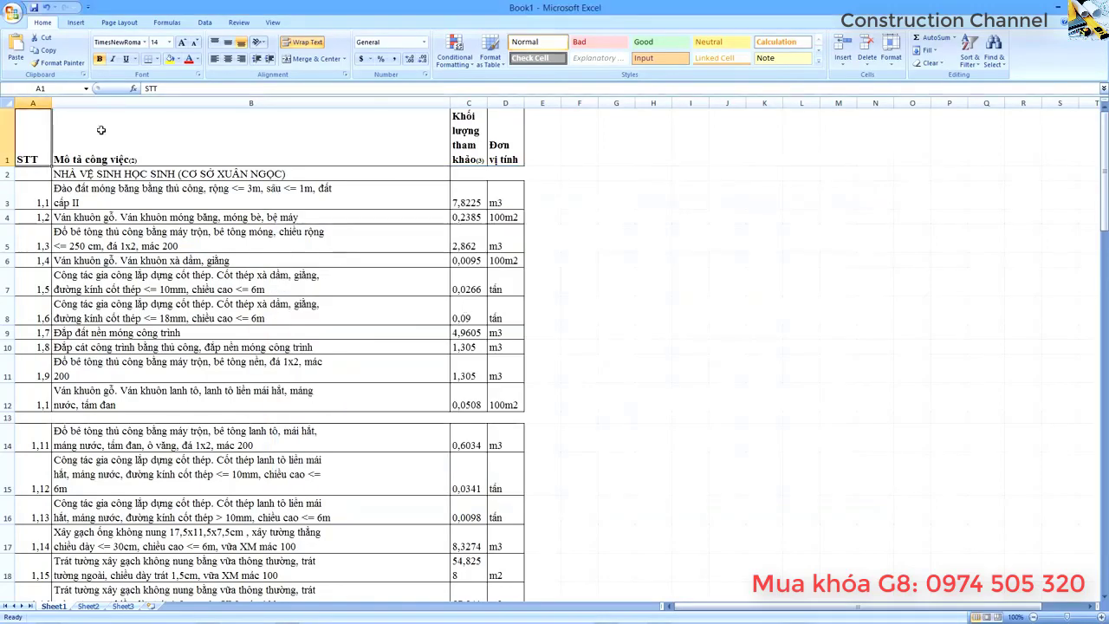
click(34, 7)
key(ctrl+v)
key(Return)
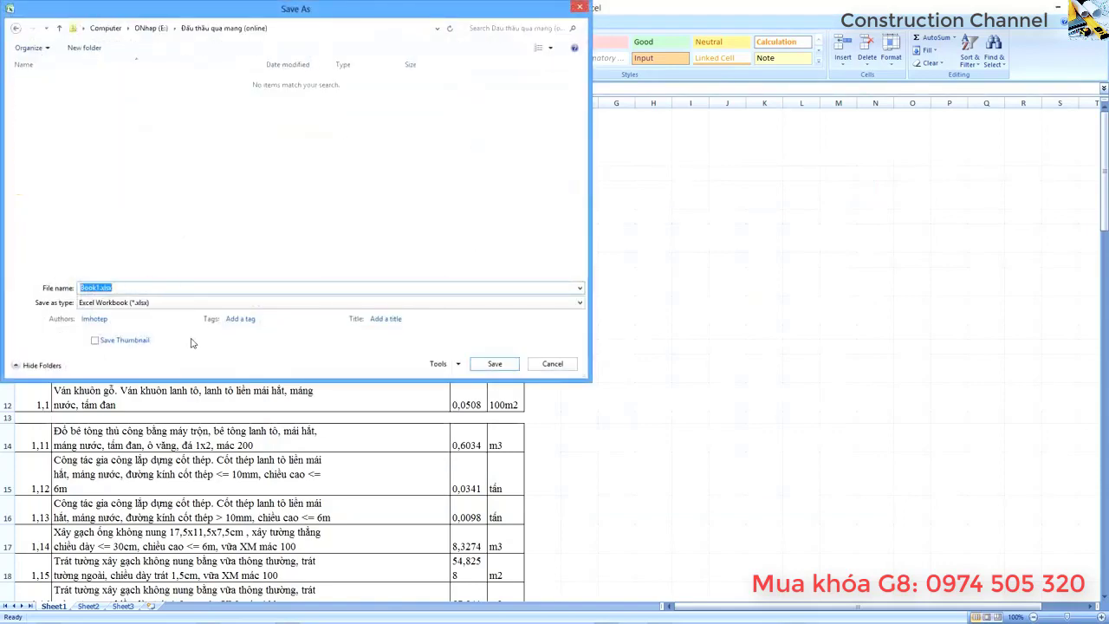
Save the workbook under the file name from the notes, "Tiên lượng mời thầu trường TH Nguyễn Hiền", as an Excel Workbook.
key(alt+Tab)
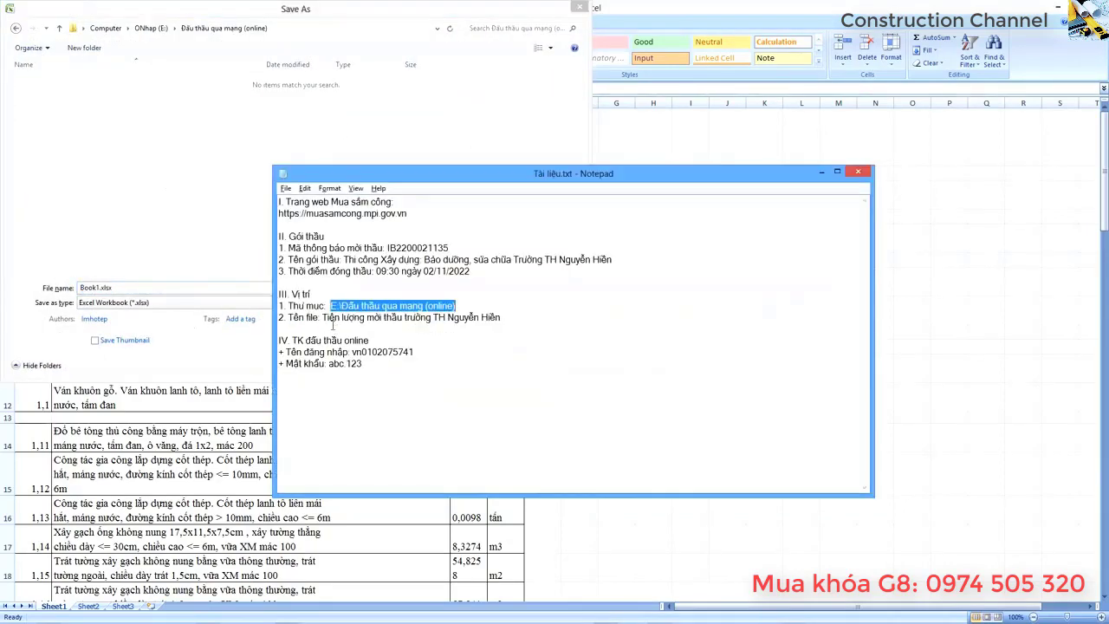
drag(321, 317, 501, 317)
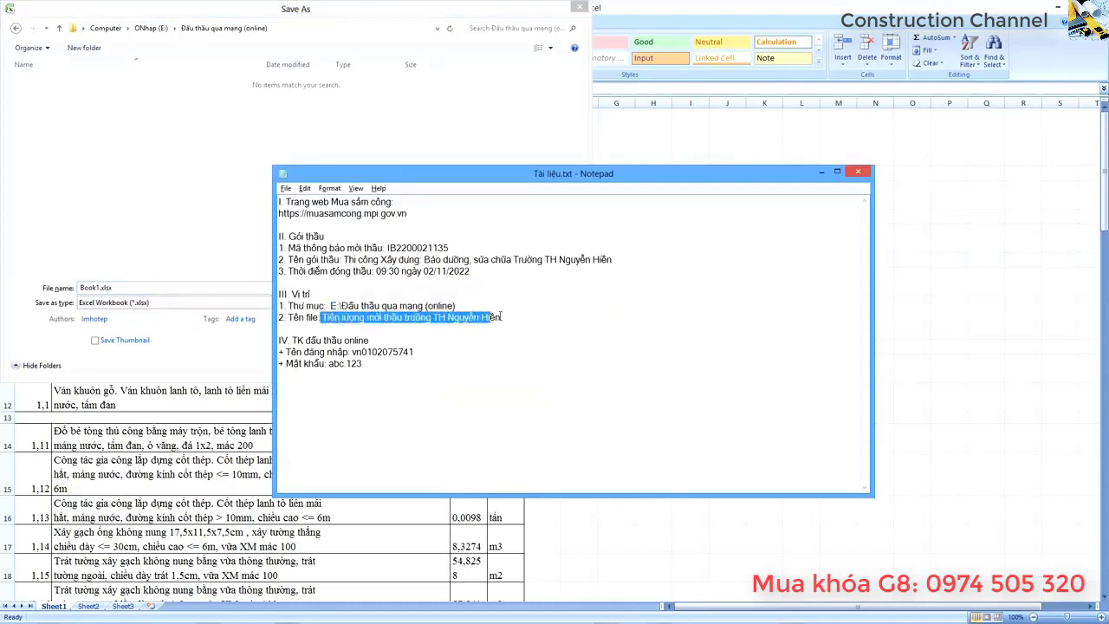
key(ctrl+c)
key(alt+Tab)
key(ctrl+v)
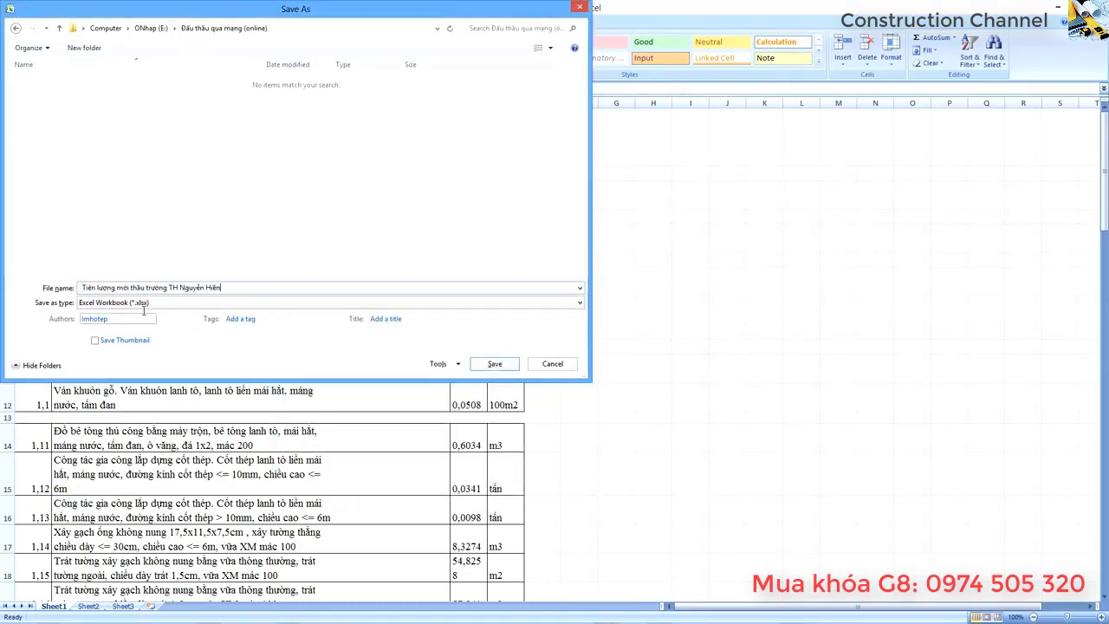
click(494, 364)
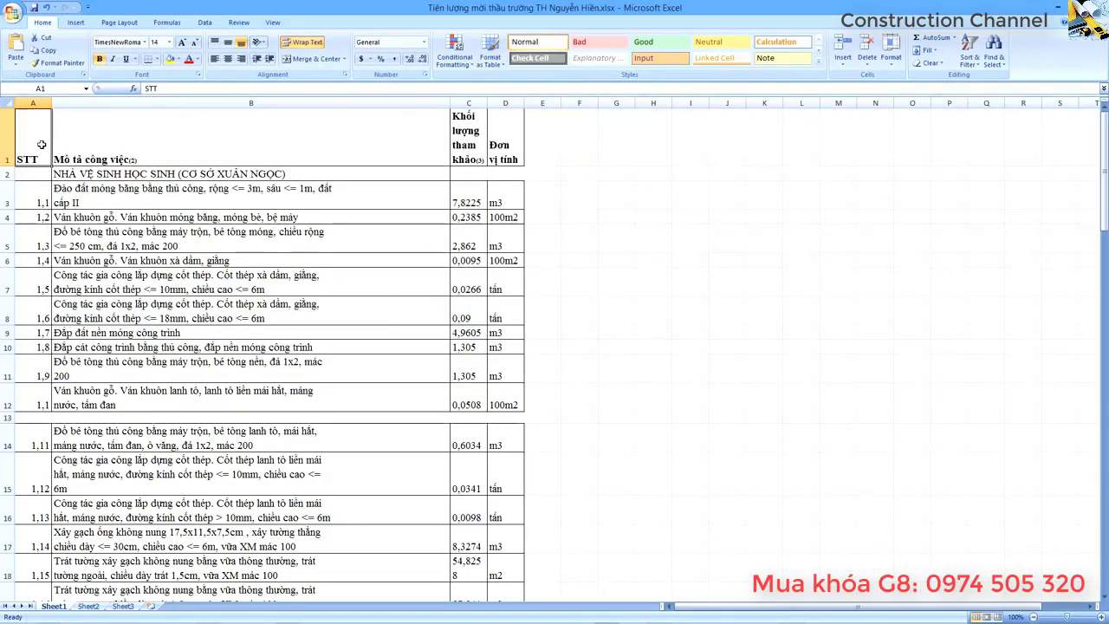
drag(40, 145, 493, 341)
click(493, 346)
click(505, 145)
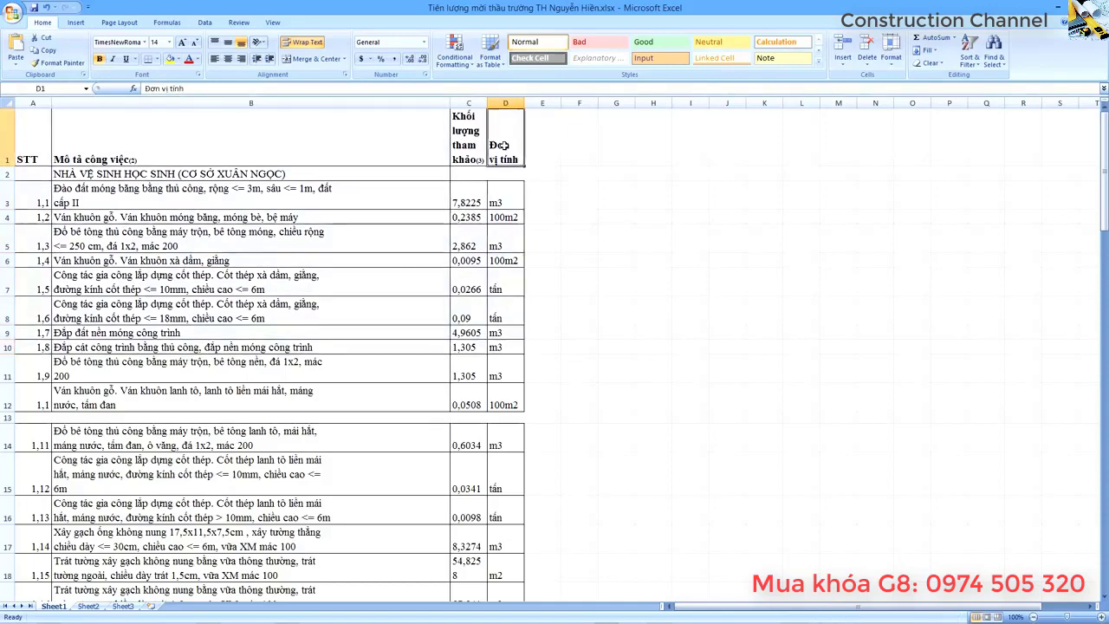
Switch to Dự toán G8 and hide the material breakdown pane below the estimate sheet.
click(1059, 6)
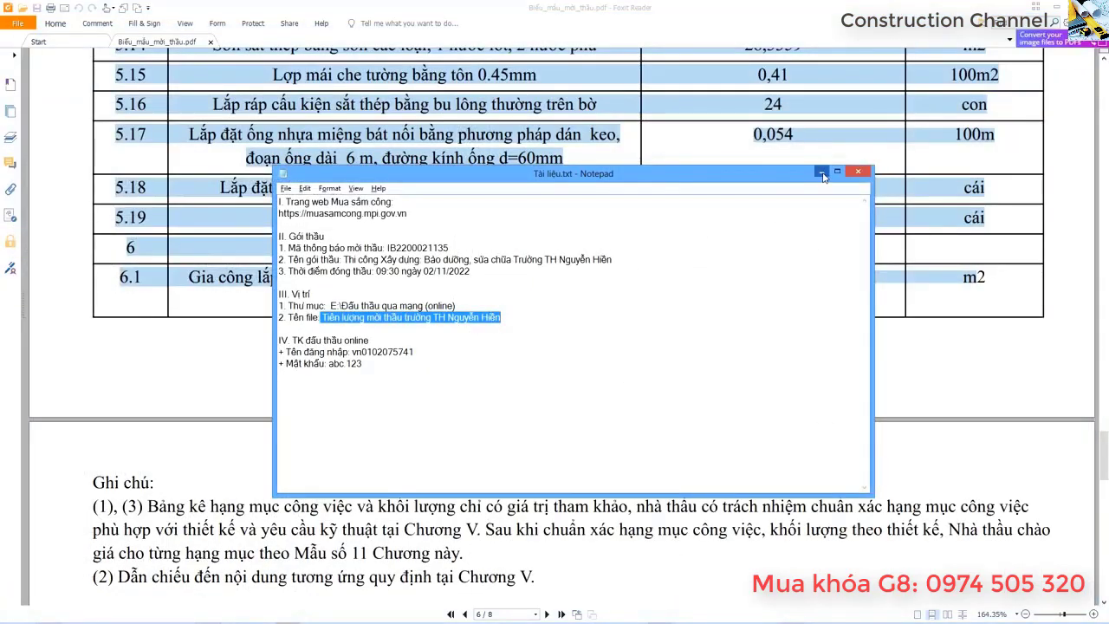
click(822, 173)
click(1058, 7)
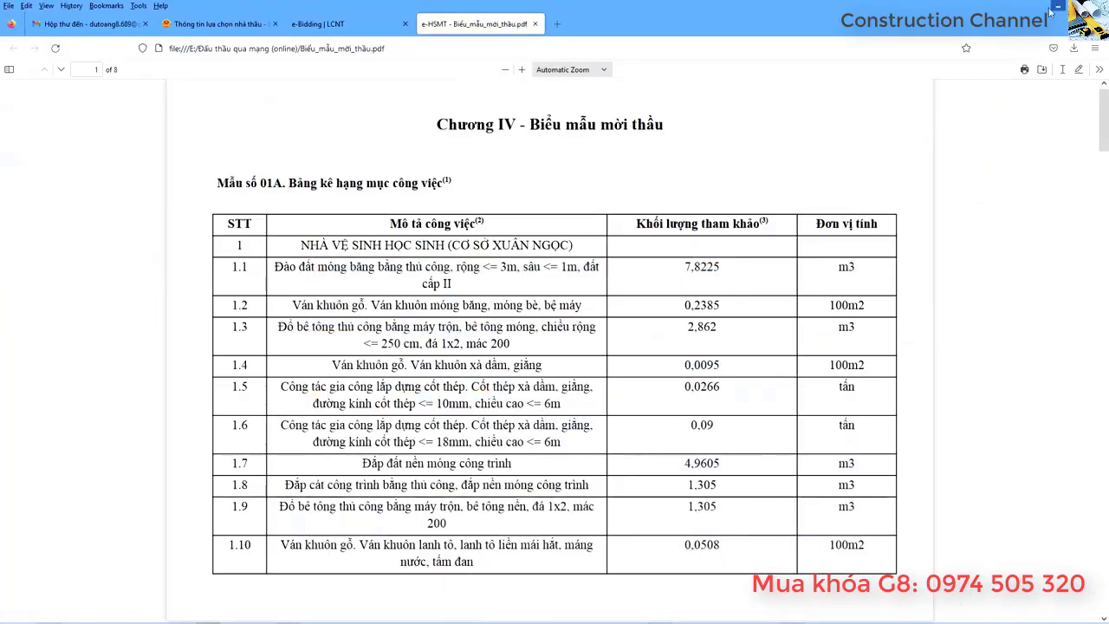
click(393, 615)
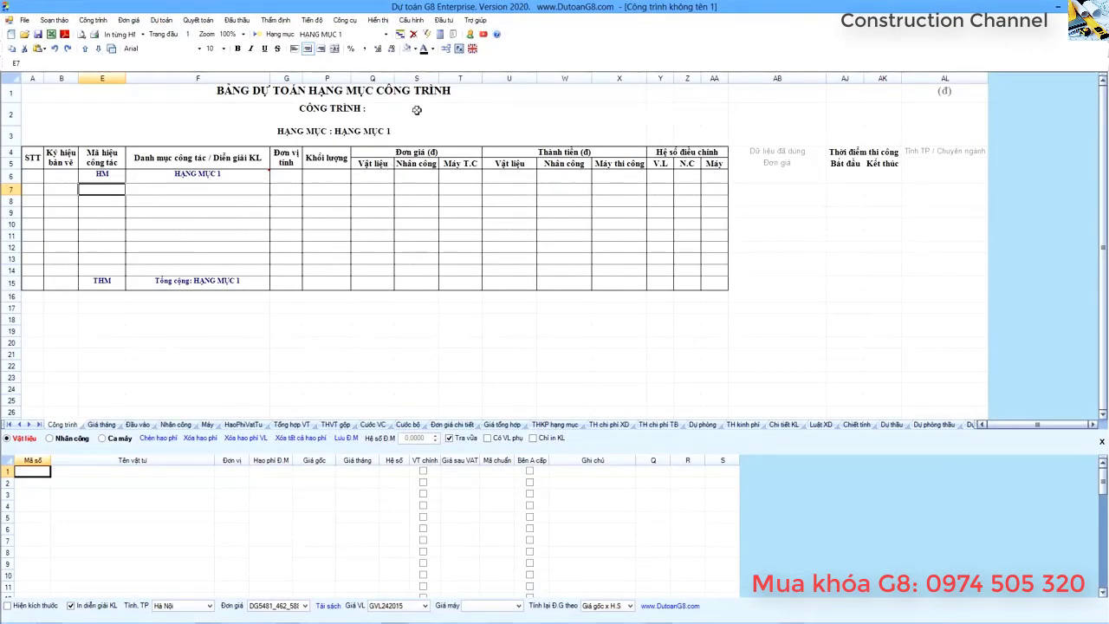
click(445, 49)
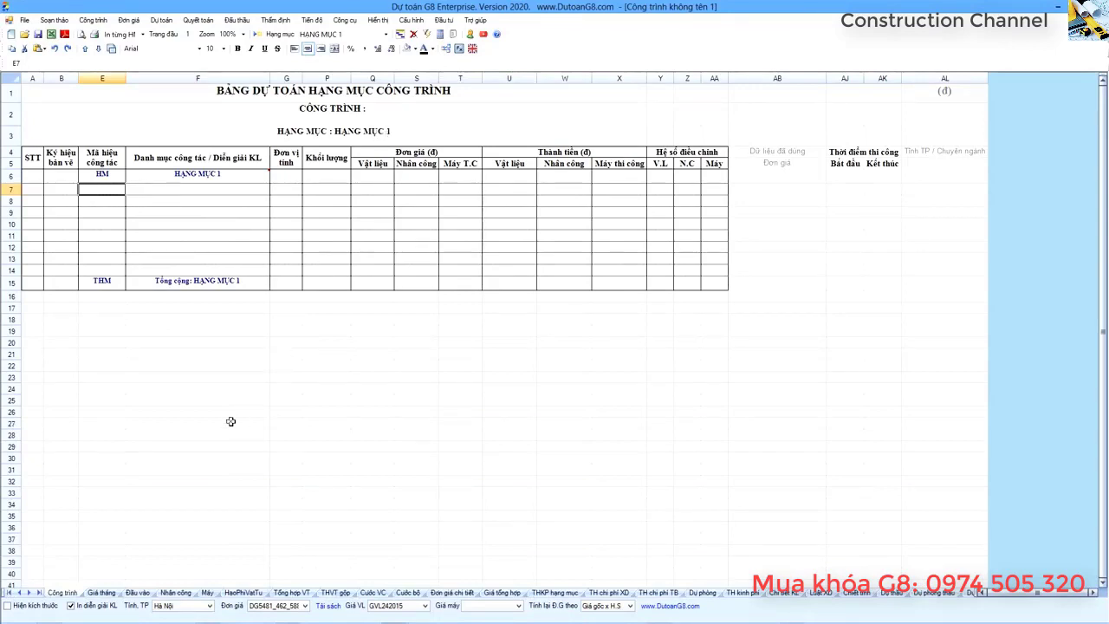
Examine the province and unit price set options for the estimate.
click(182, 609)
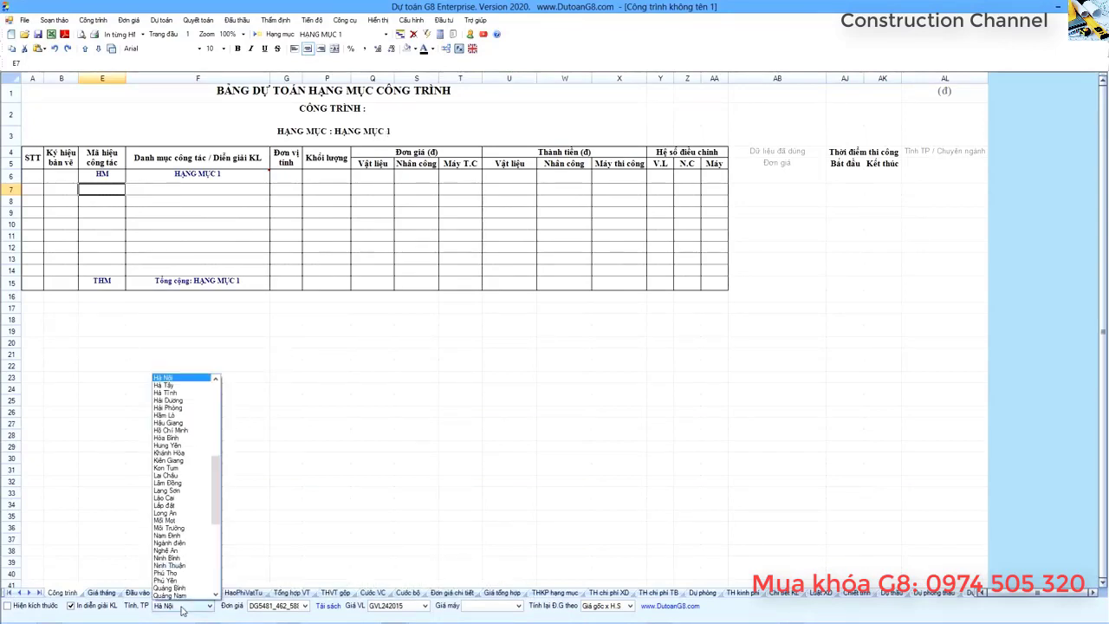
click(182, 609)
click(284, 609)
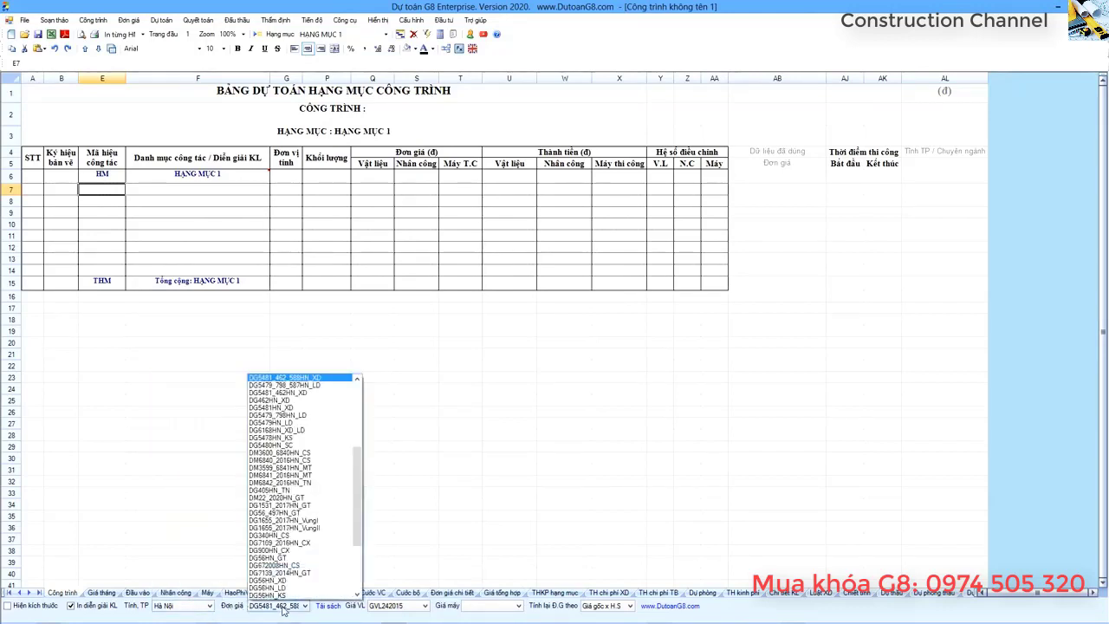
click(286, 559)
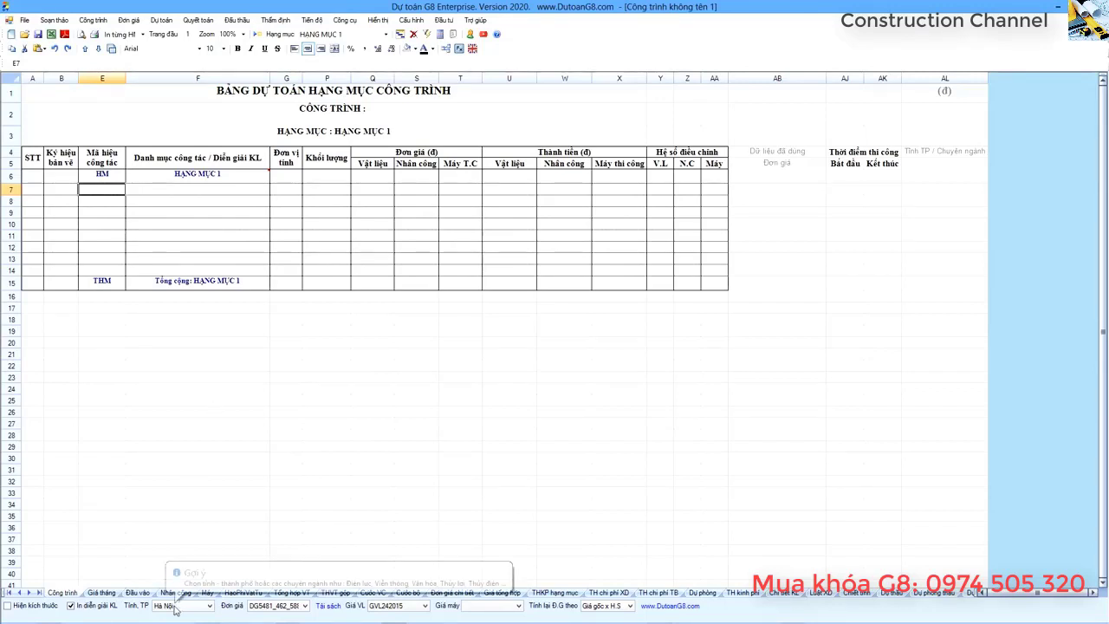
mouse_move(268, 611)
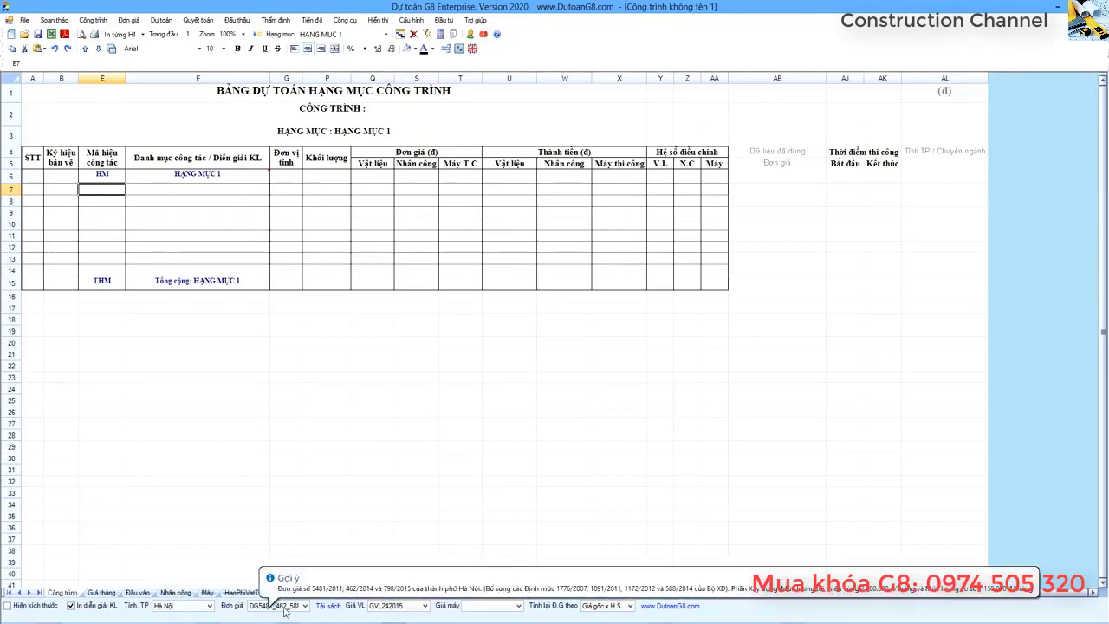
Start importing a project from Excel, using the file "Tiên lượng mời thầu trường TH Nguyễn Hiền.xlsx".
click(25, 20)
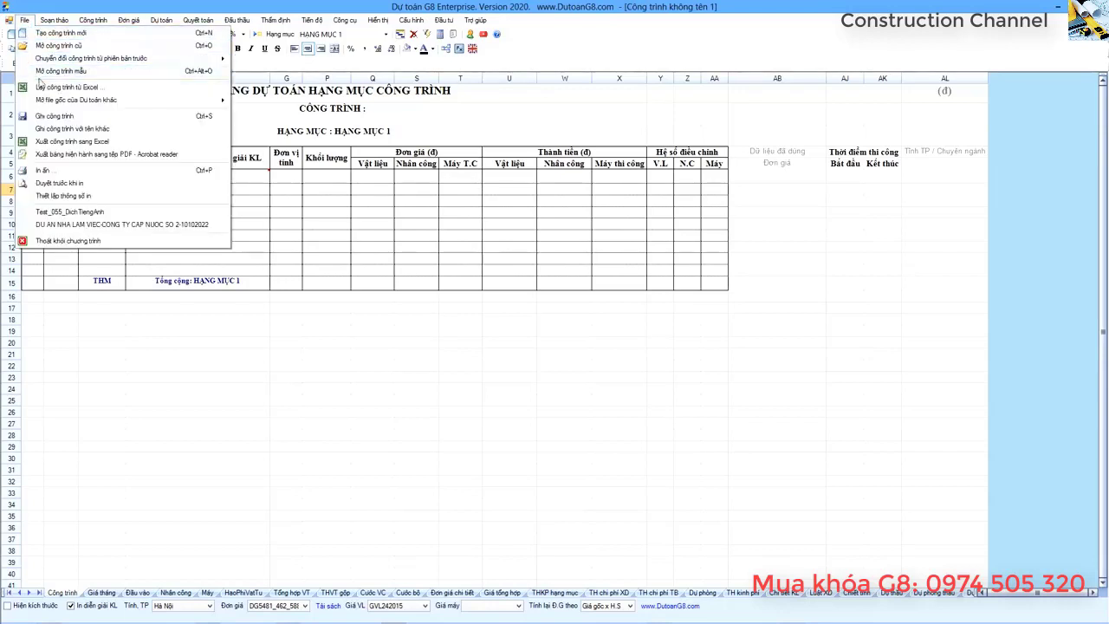
click(94, 88)
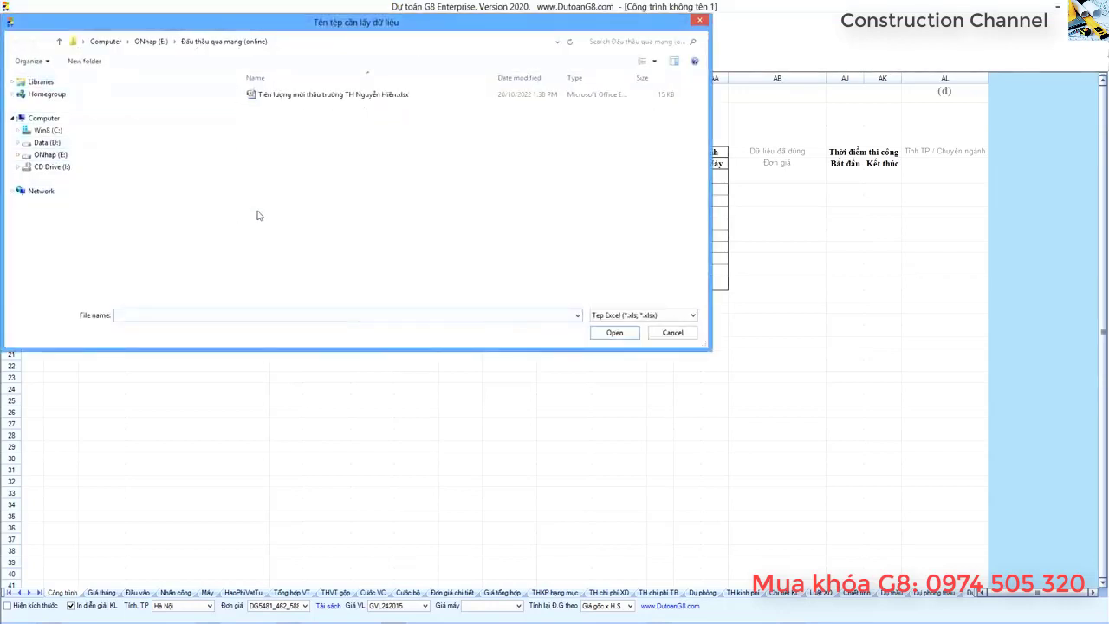
click(296, 97)
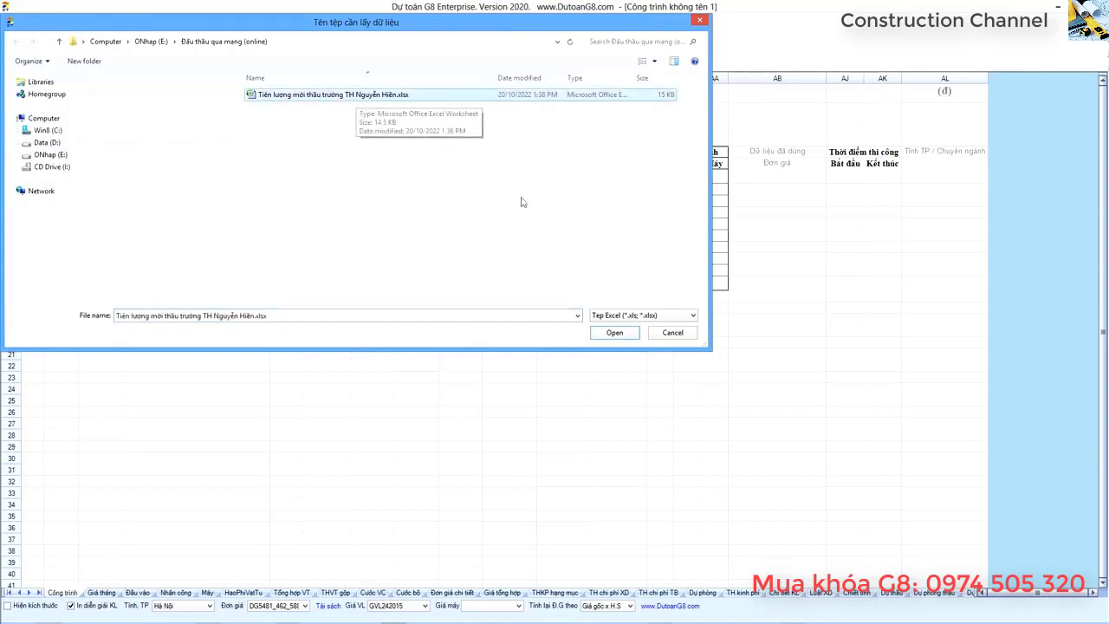
click(614, 332)
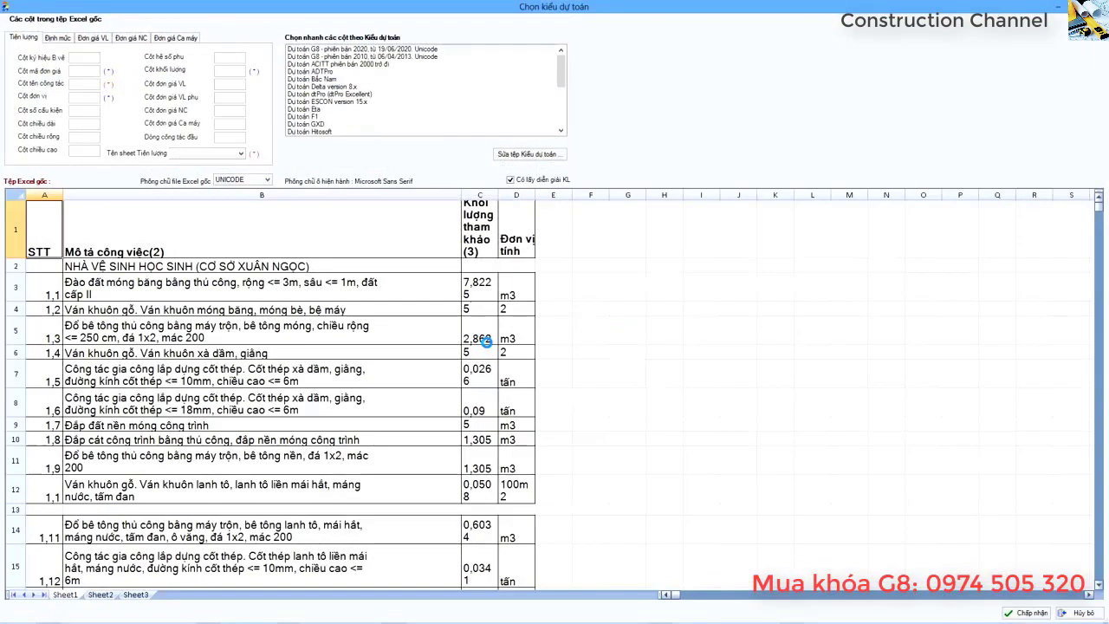
Choose Sheet1 as the bill sheet and map price code to column A, work name to B and unit to D.
click(190, 264)
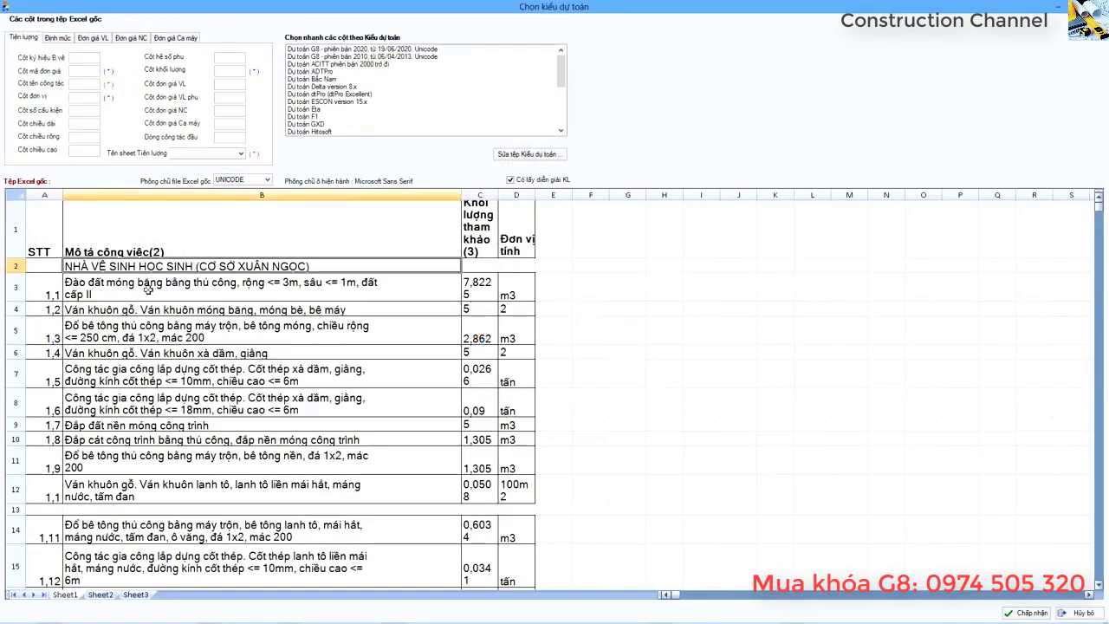
click(98, 595)
click(76, 595)
click(54, 236)
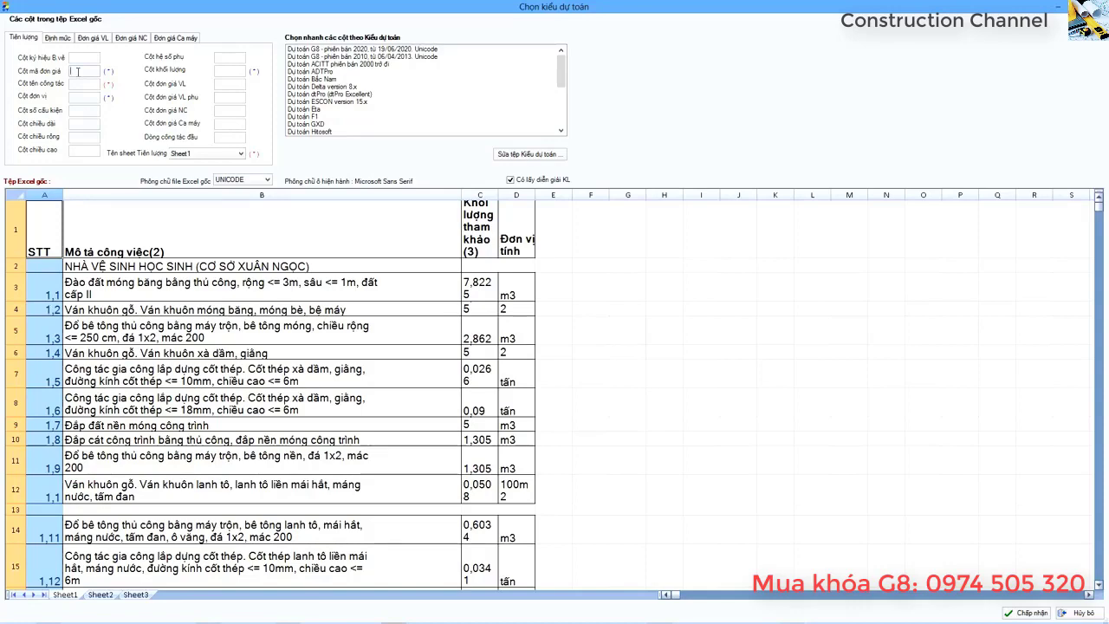
key(Tab)
text(B)
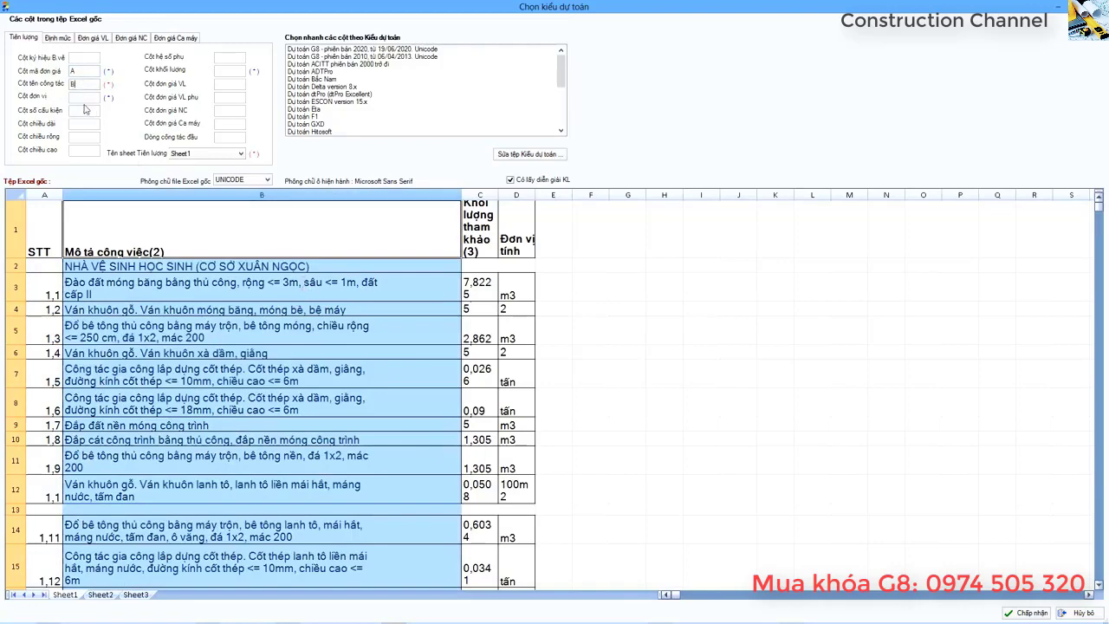
key(Tab)
click(517, 195)
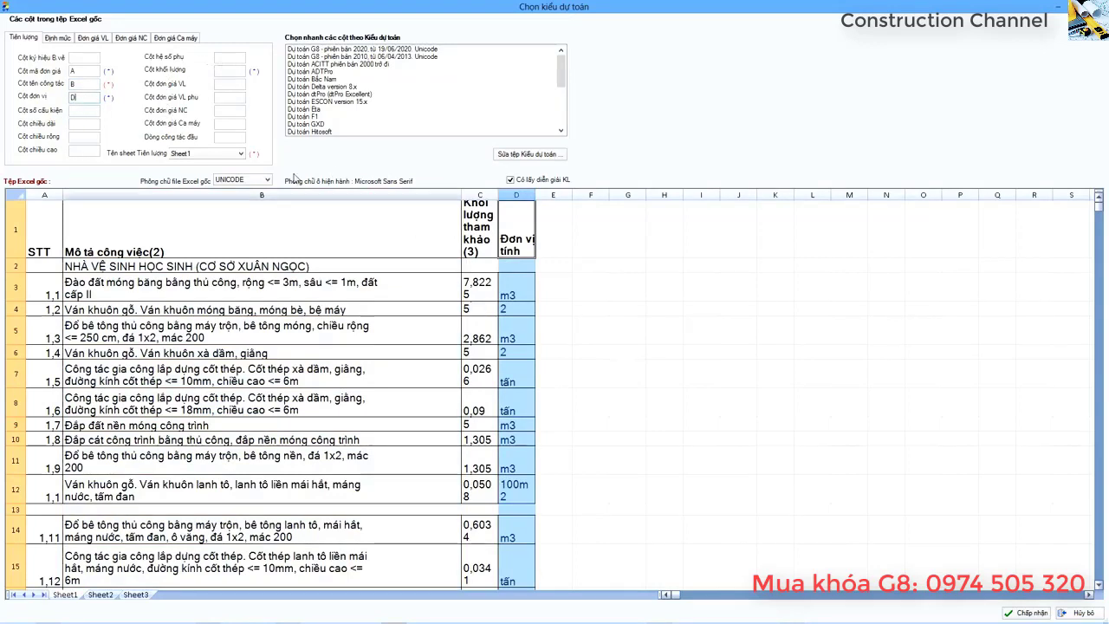
Make header row 1 taller in the preview and map the quantity (Cột khối lượng) to column C.
click(479, 197)
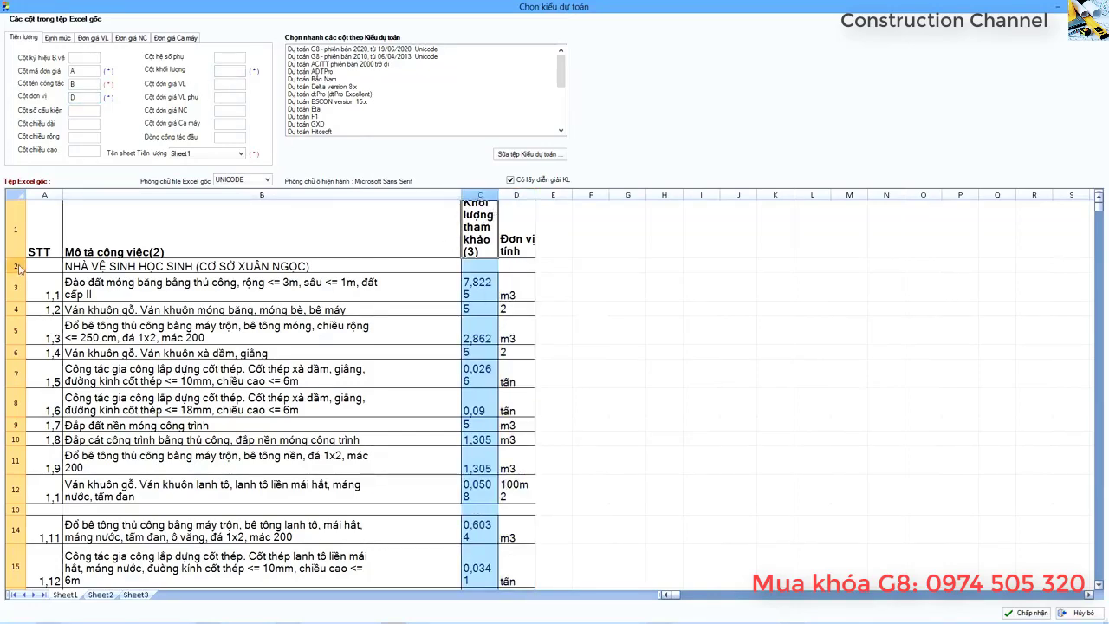
drag(16, 258, 16, 284)
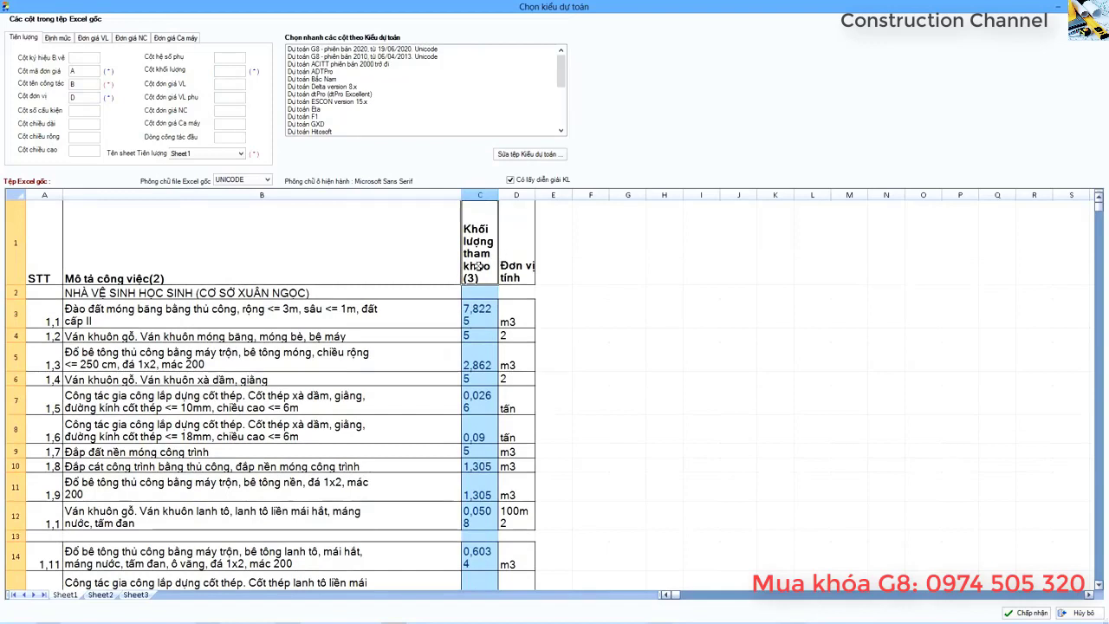
click(223, 71)
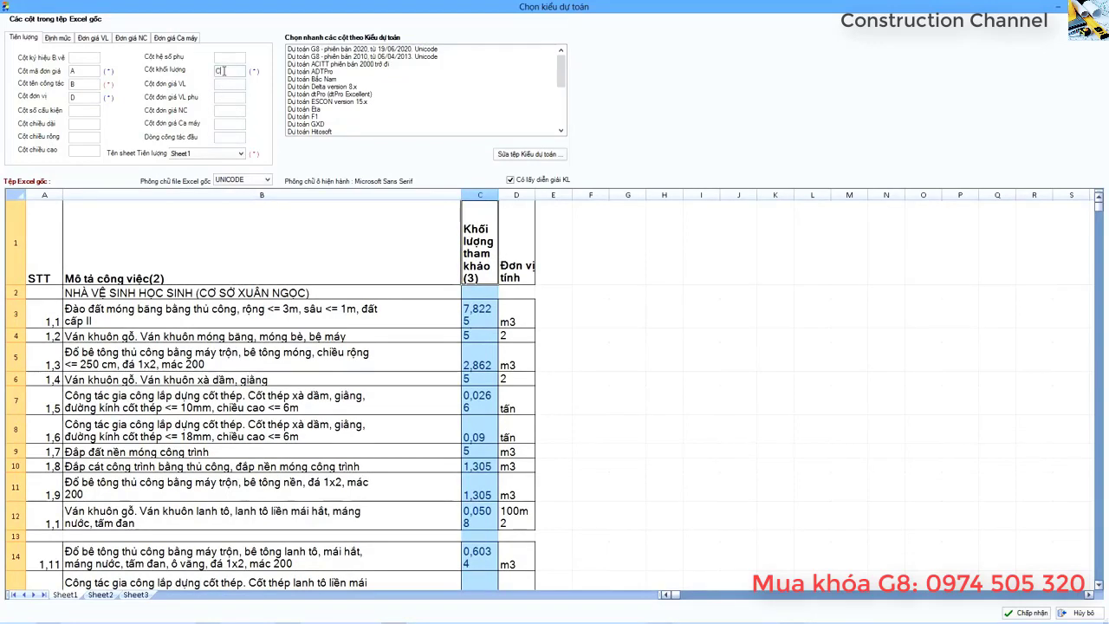
drag(559, 198, 1040, 199)
click(812, 247)
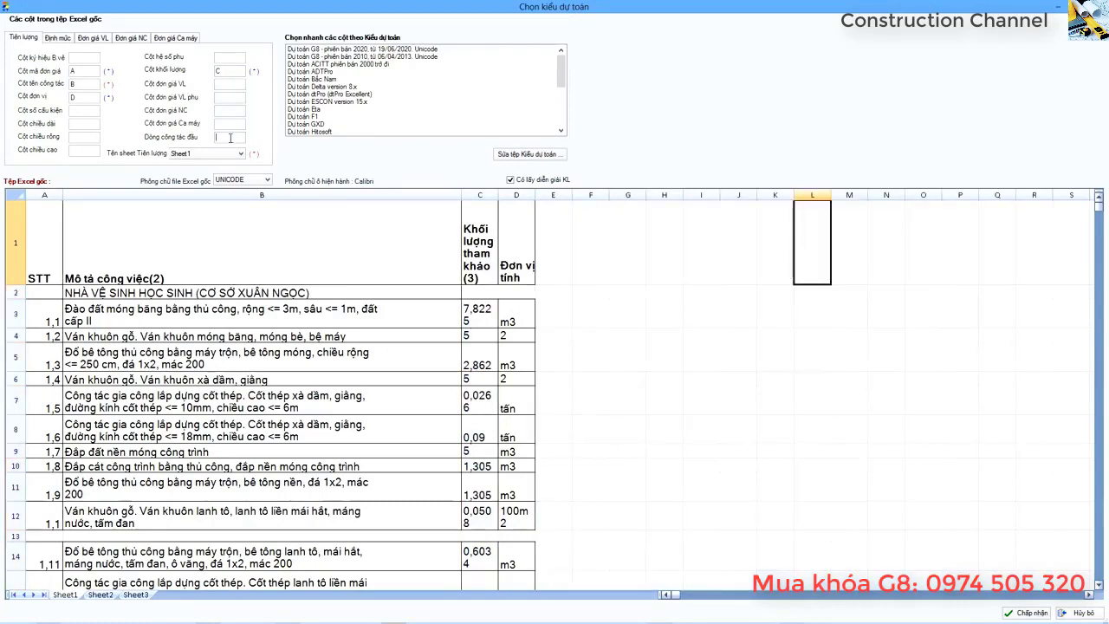
Set the first work item row (Dòng công tác đầu) to 2, keep Sheet1 and run the import.
click(36, 299)
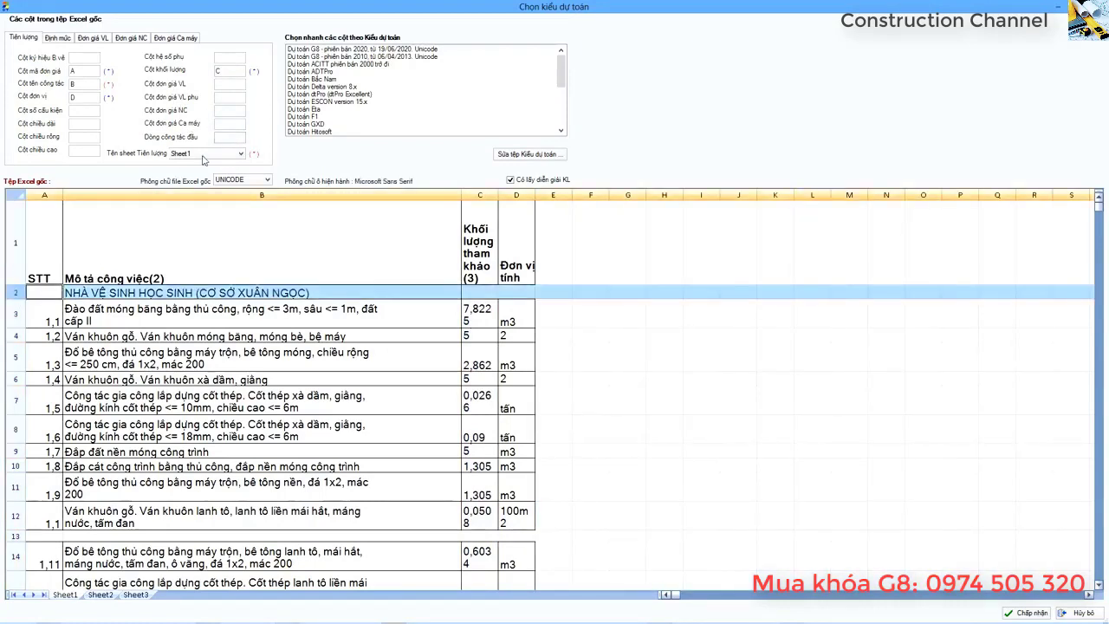
click(229, 136)
text(1)
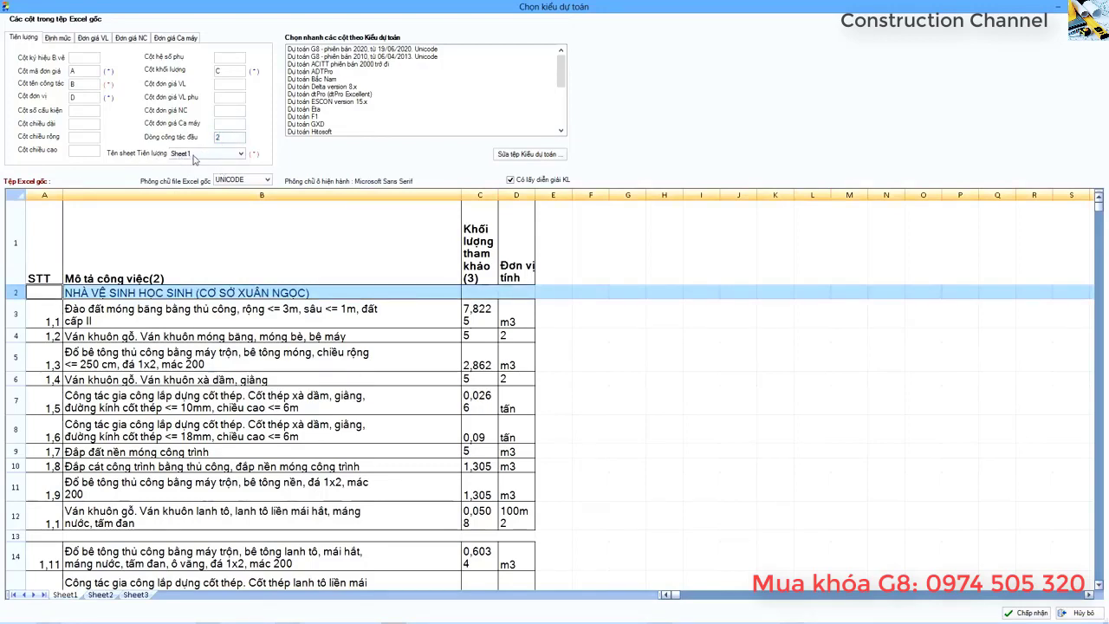
click(201, 156)
click(196, 165)
click(1026, 613)
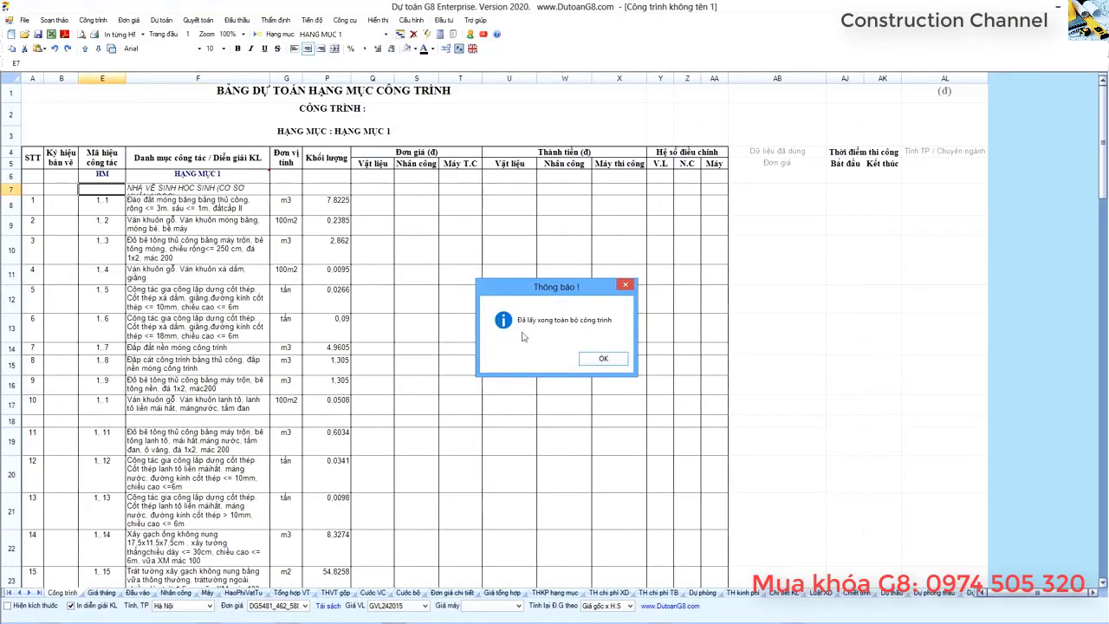
Dismiss the import notice and make row 7 taller to fit the full section heading.
click(601, 359)
click(294, 324)
drag(10, 194, 10, 206)
click(145, 206)
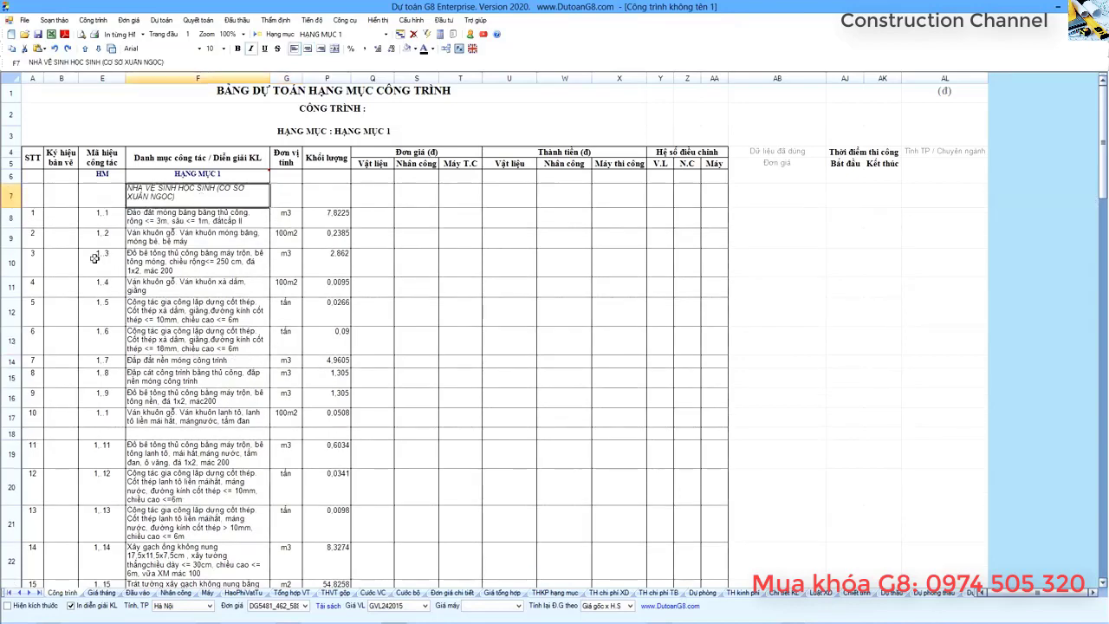
Turn off replacing work names on new lookups (Thay tên công tác khi tra mới), and recheck that setting from the first item's name.
click(108, 224)
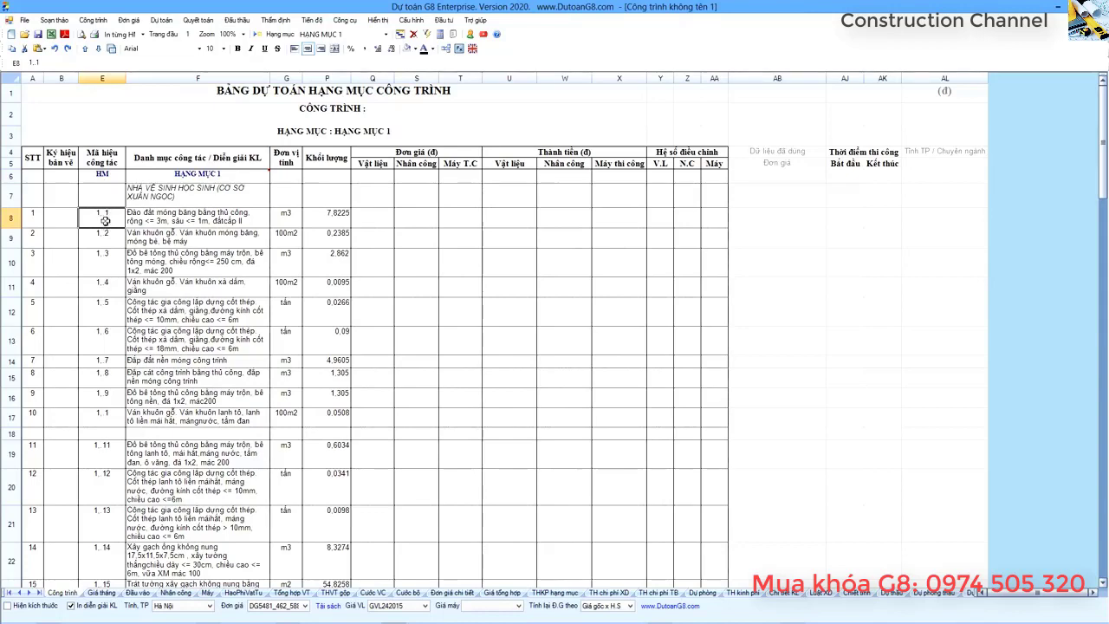
mouse_move(104, 227)
mouse_down()
mouse_move(104, 339)
mouse_move(102, 221)
mouse_up()
right_click(102, 219)
click(101, 218)
right_click(108, 221)
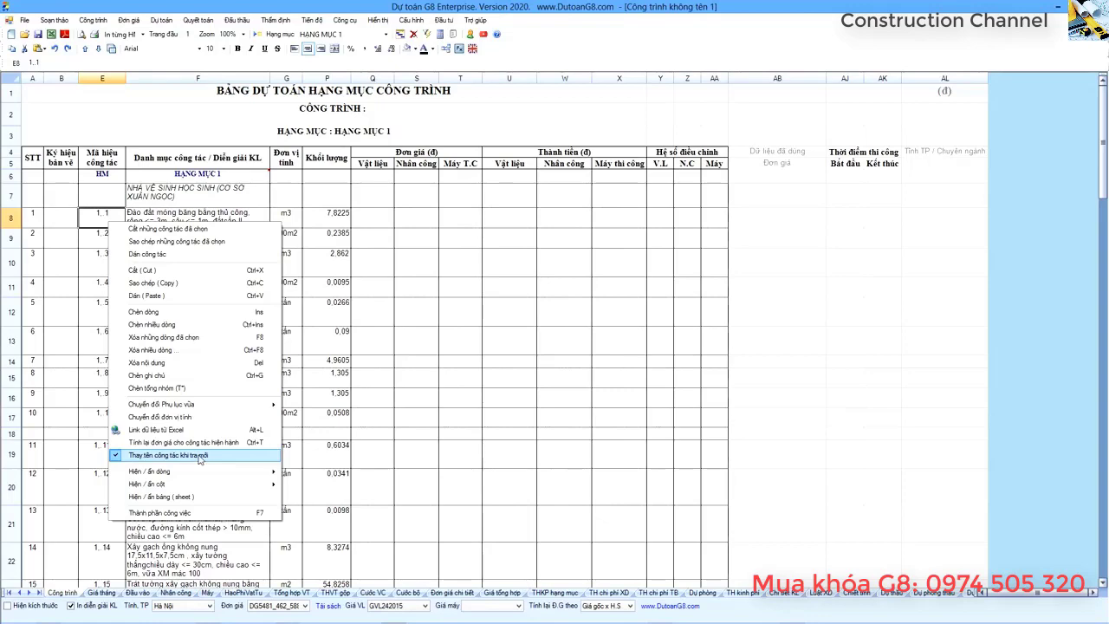
click(200, 459)
right_click(118, 217)
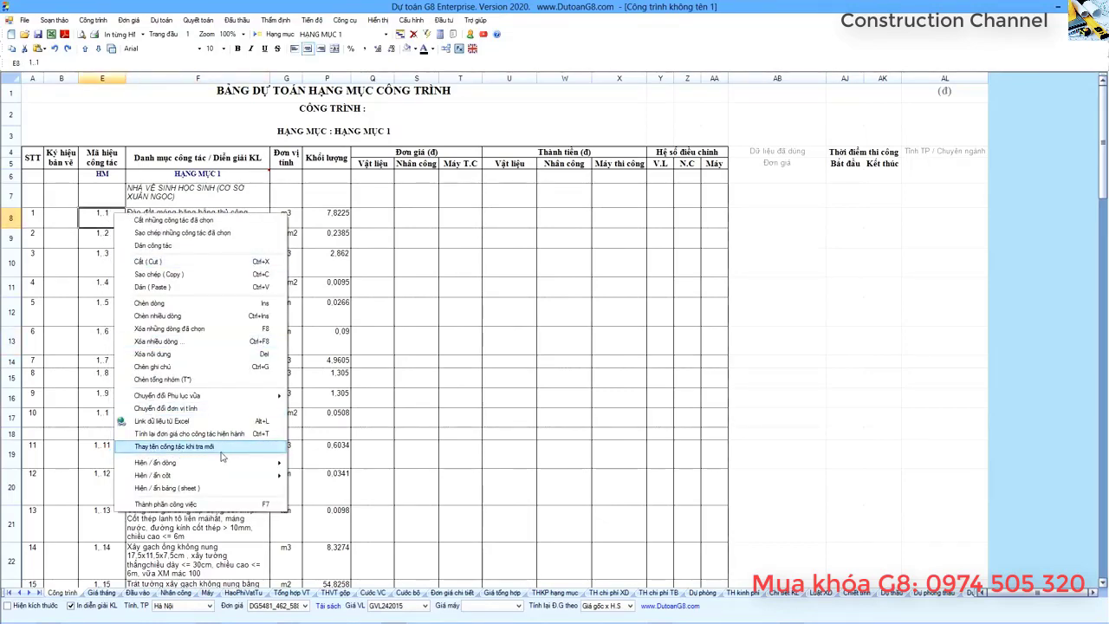
click(100, 259)
click(197, 220)
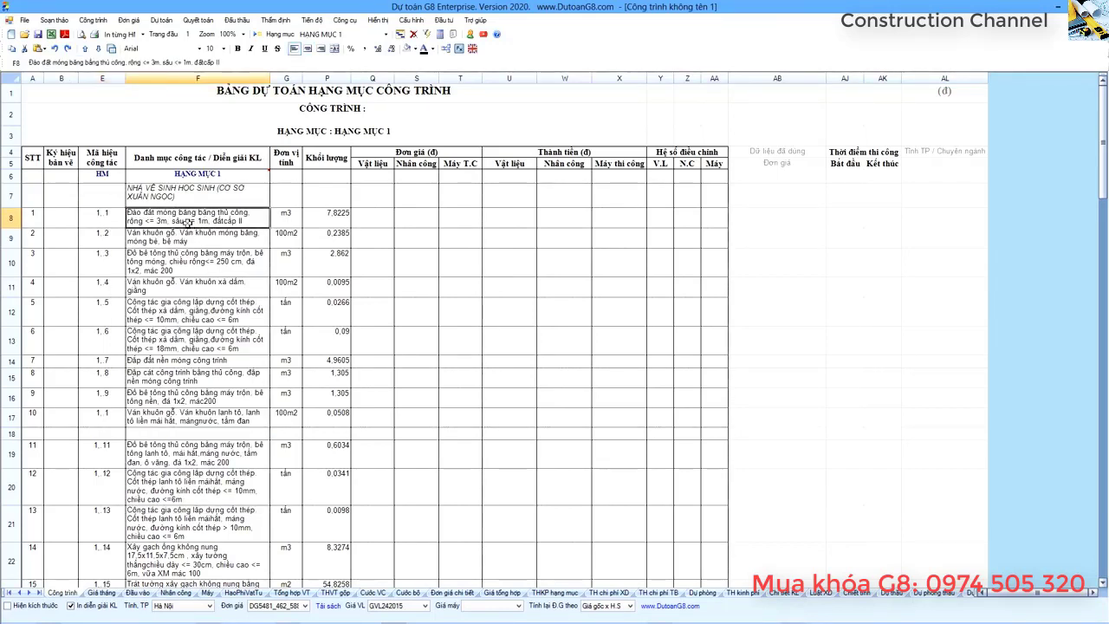
right_click(188, 220)
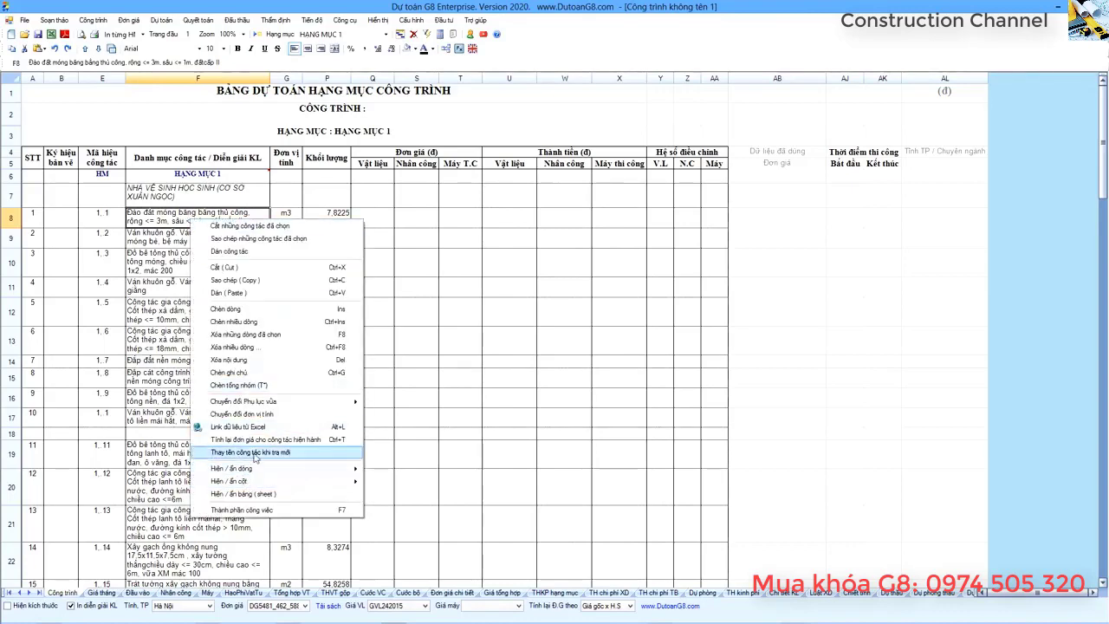
click(137, 266)
Run the analysis of the project's entire bill of quantities and dismiss the completion notice.
click(110, 214)
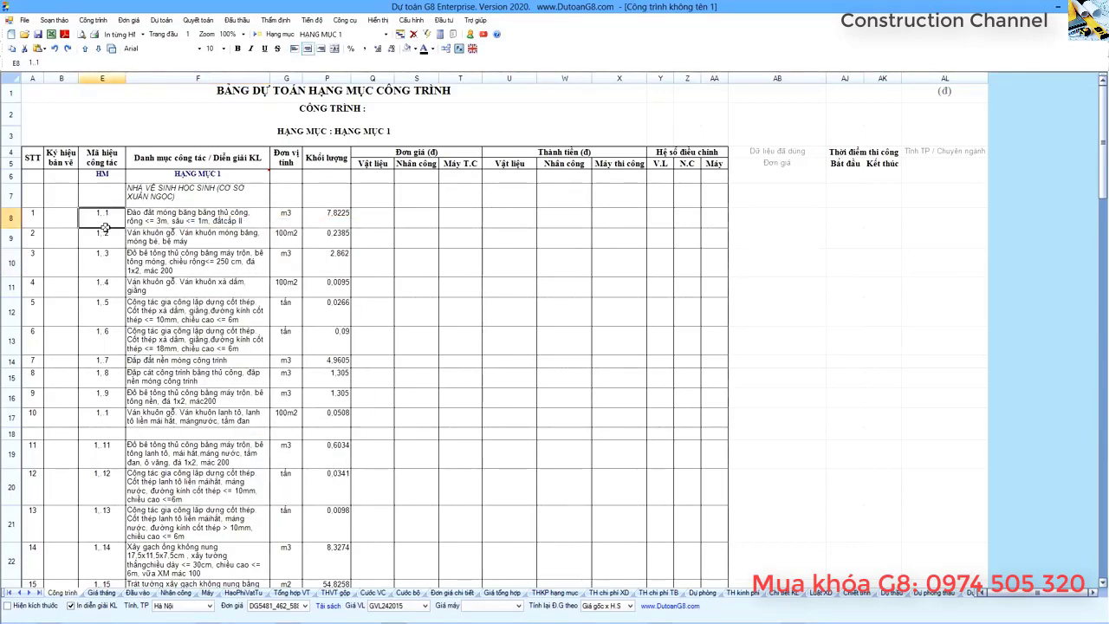
drag(165, 218, 221, 500)
click(173, 364)
click(103, 218)
click(258, 35)
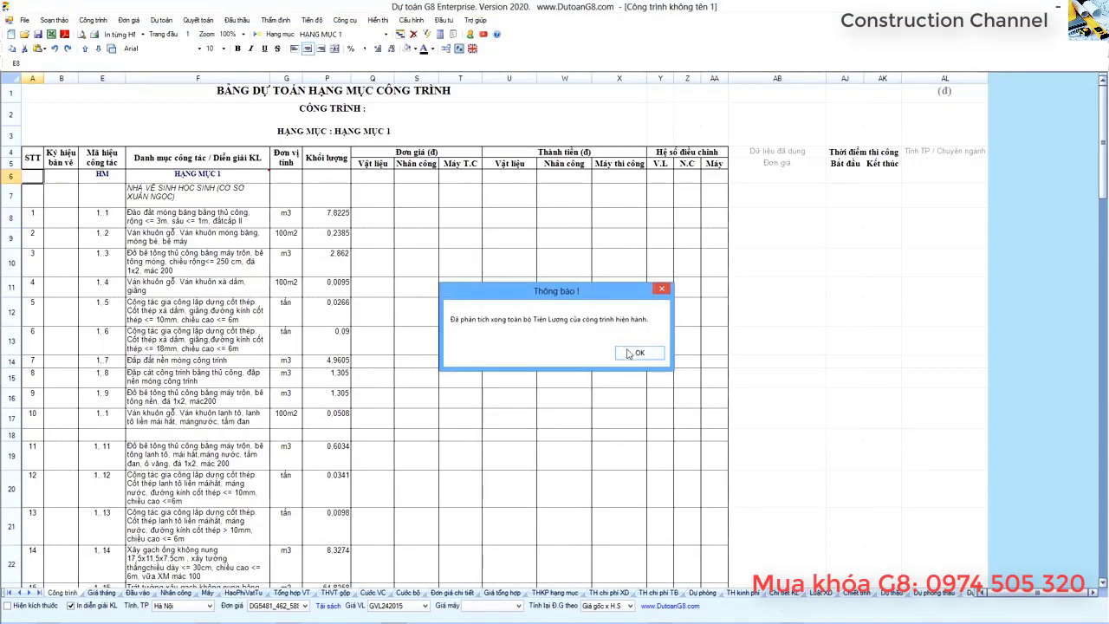
click(632, 353)
click(187, 217)
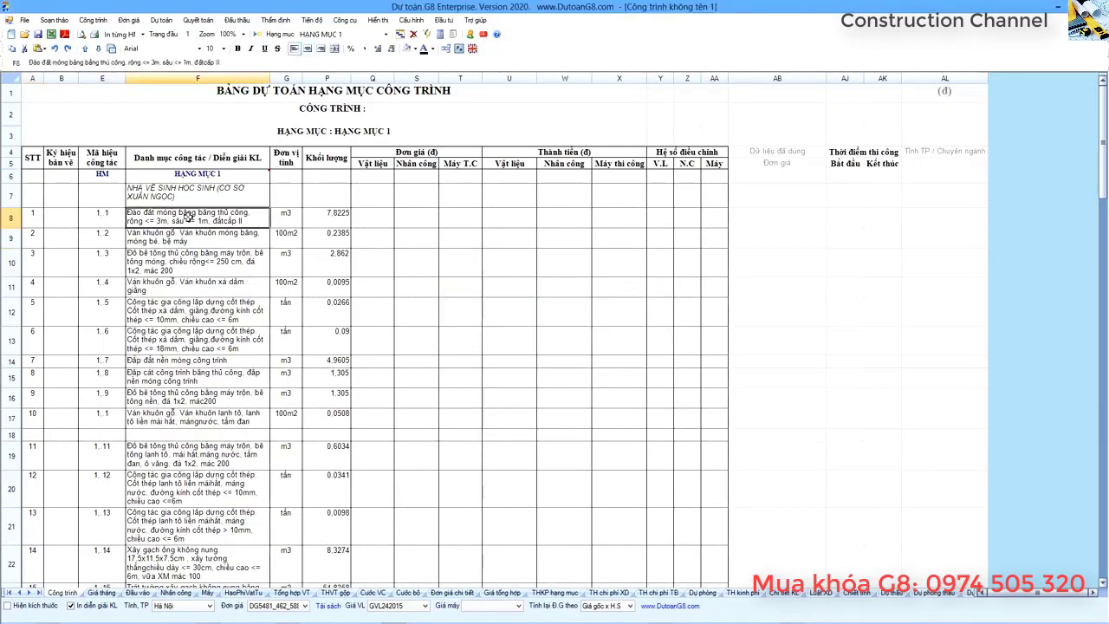
click(95, 224)
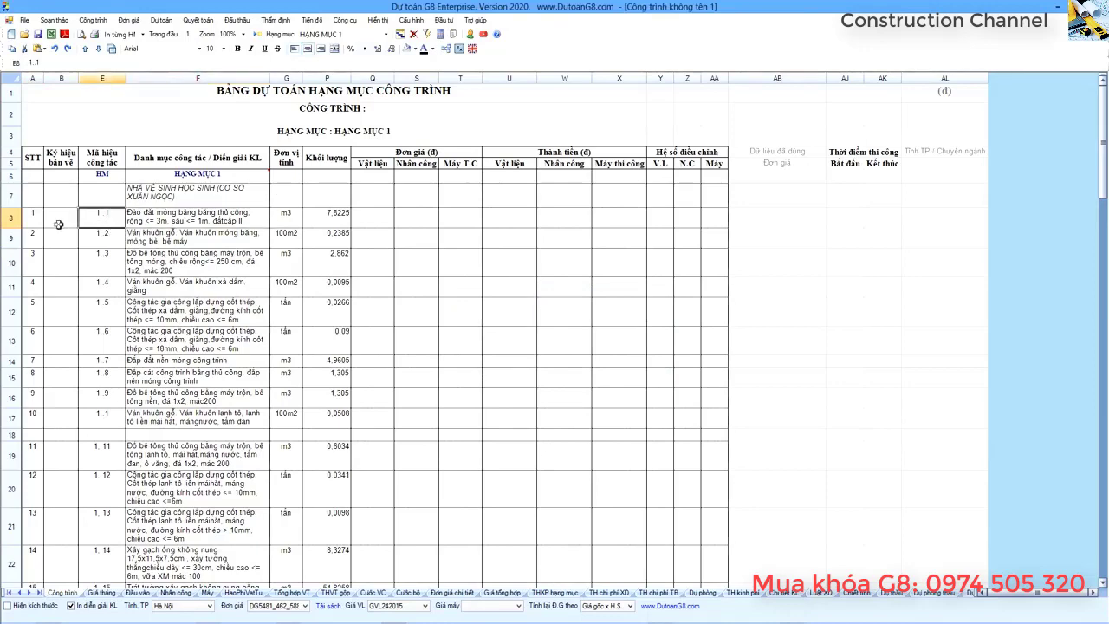
Copy the STT numbers of all work items, from cell A8 down to item 86.
drag(38, 220, 32, 350)
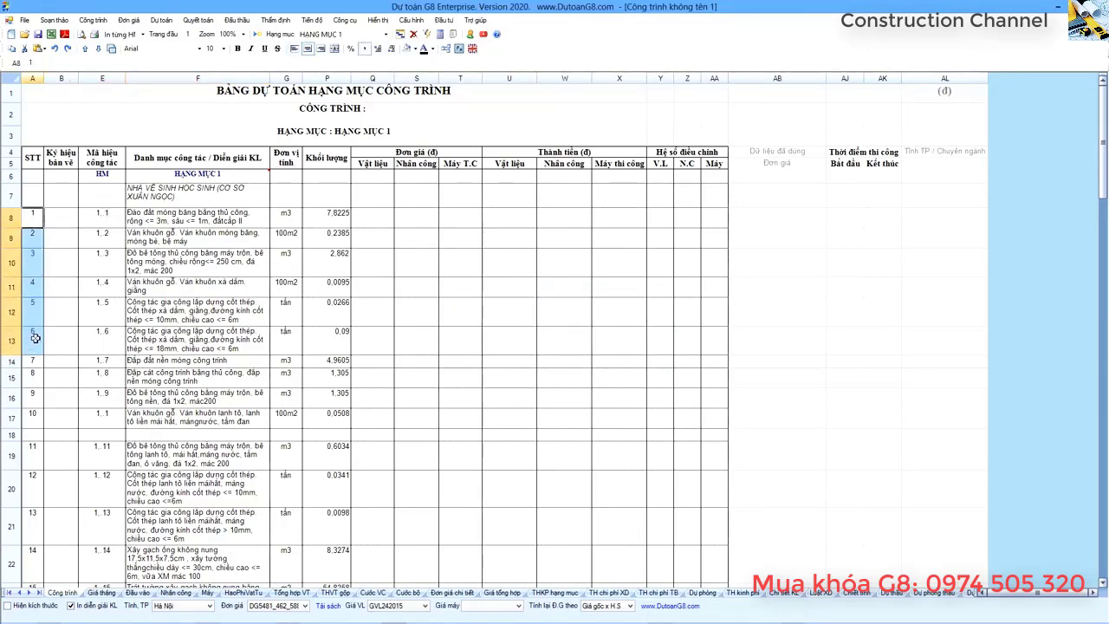
scroll(39, 355, down, 17)
scroll(39, 355, down, 12)
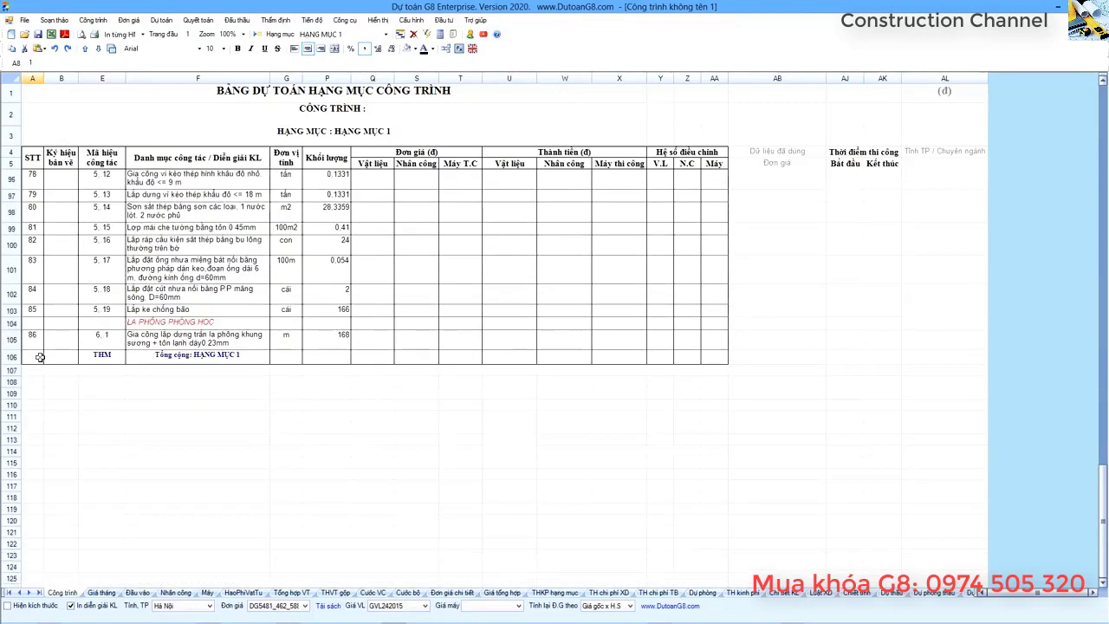
shift+click(37, 346)
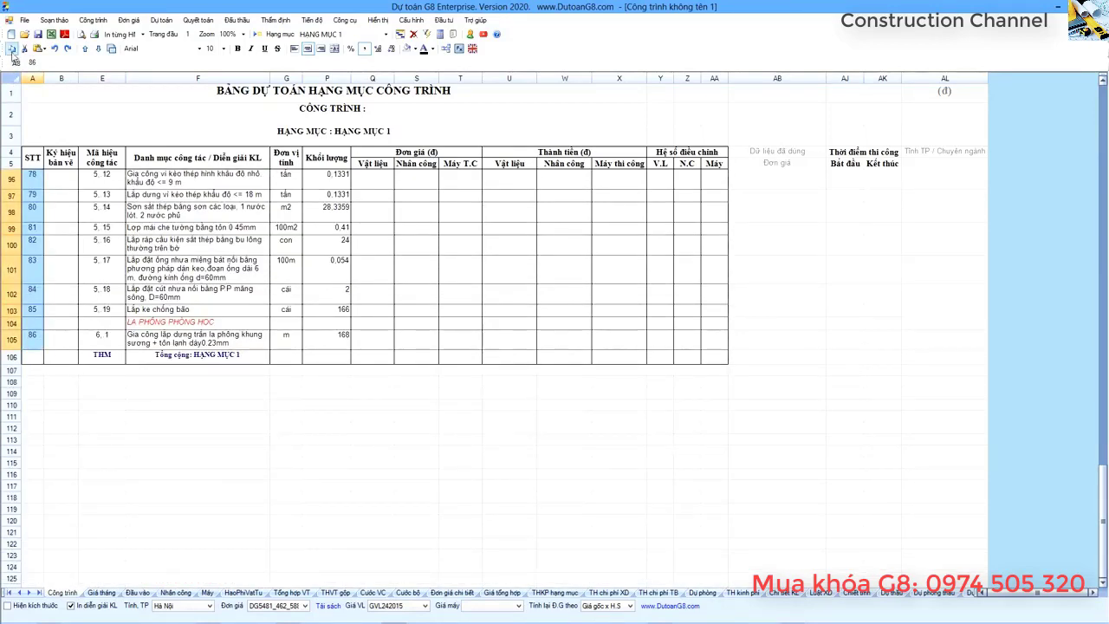
scroll(260, 329, up, 7)
scroll(265, 334, up, 20)
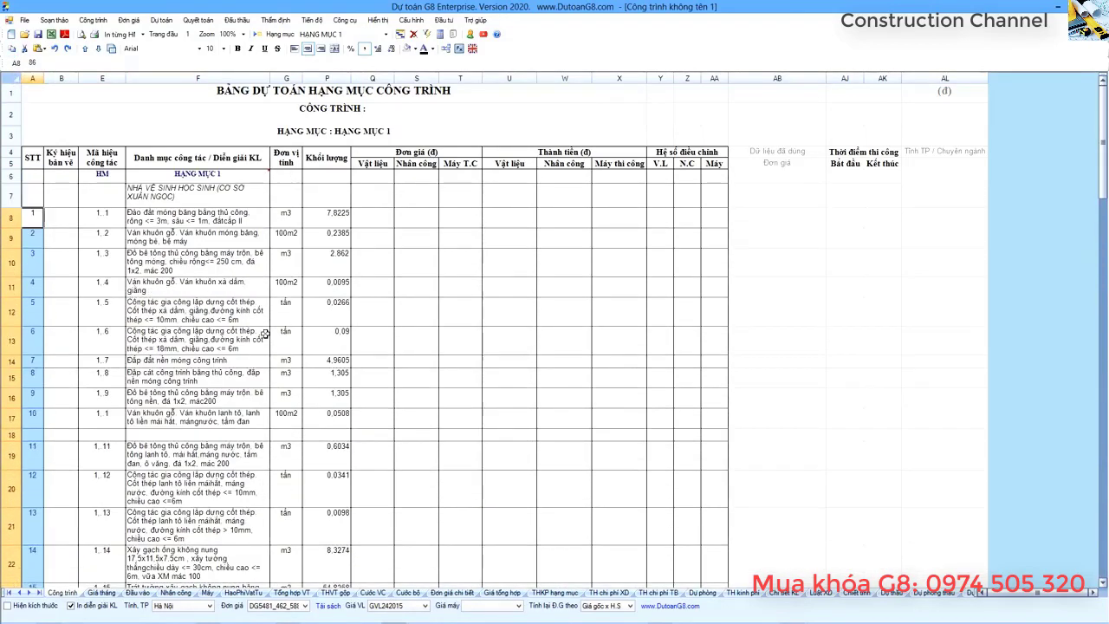
Paste the copied numbers as values into the material unit price column (Vật liệu), starting at Q8.
click(372, 217)
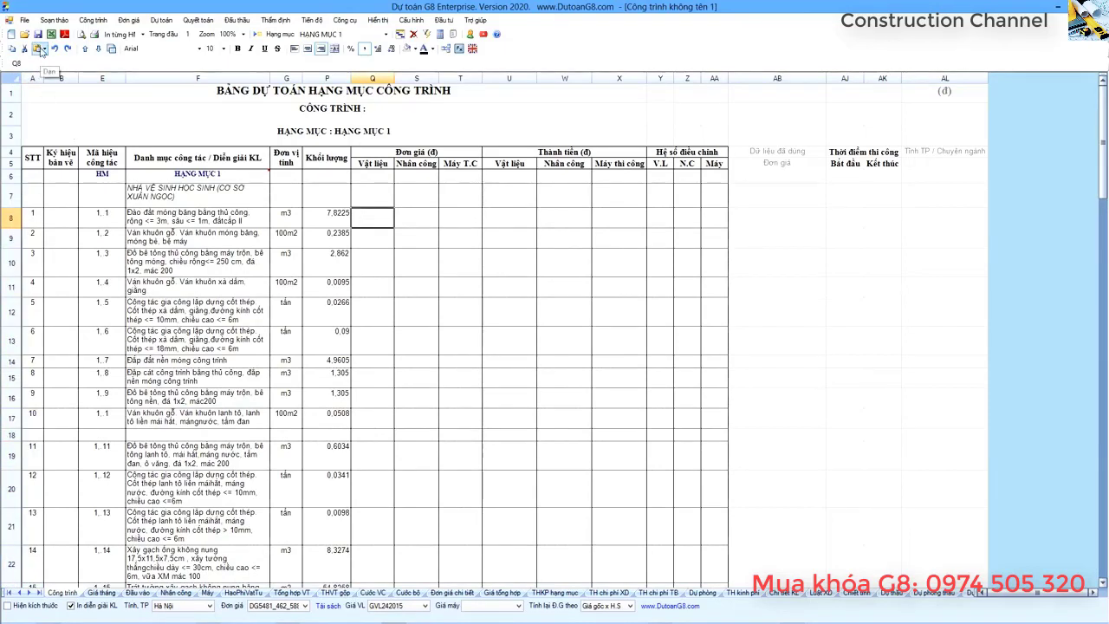
click(41, 50)
click(59, 74)
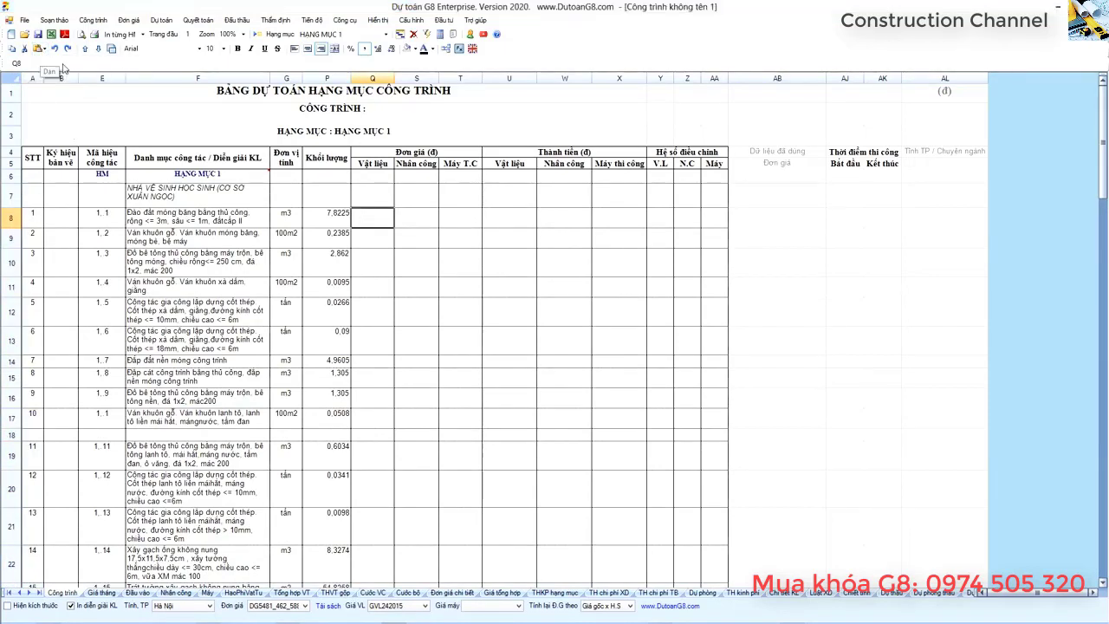
click(662, 378)
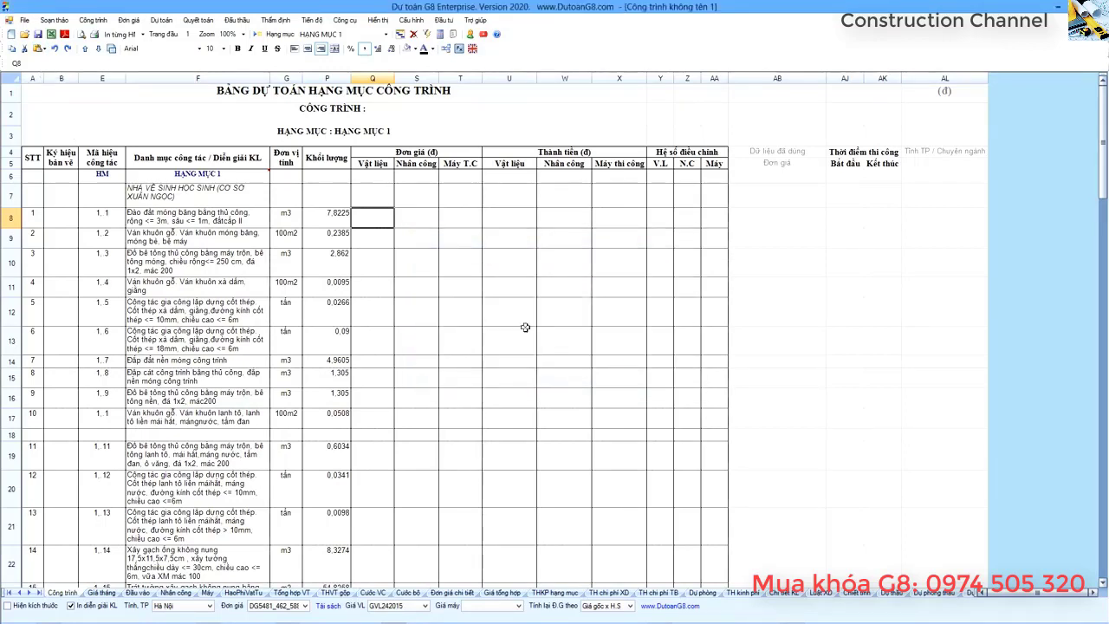
click(41, 50)
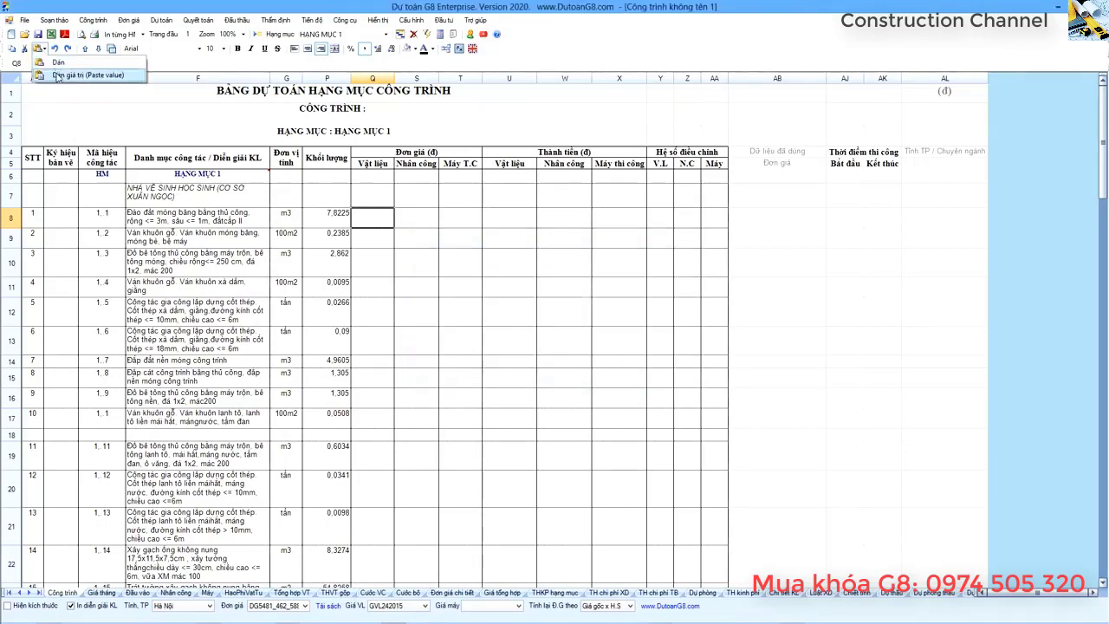
click(87, 74)
click(385, 224)
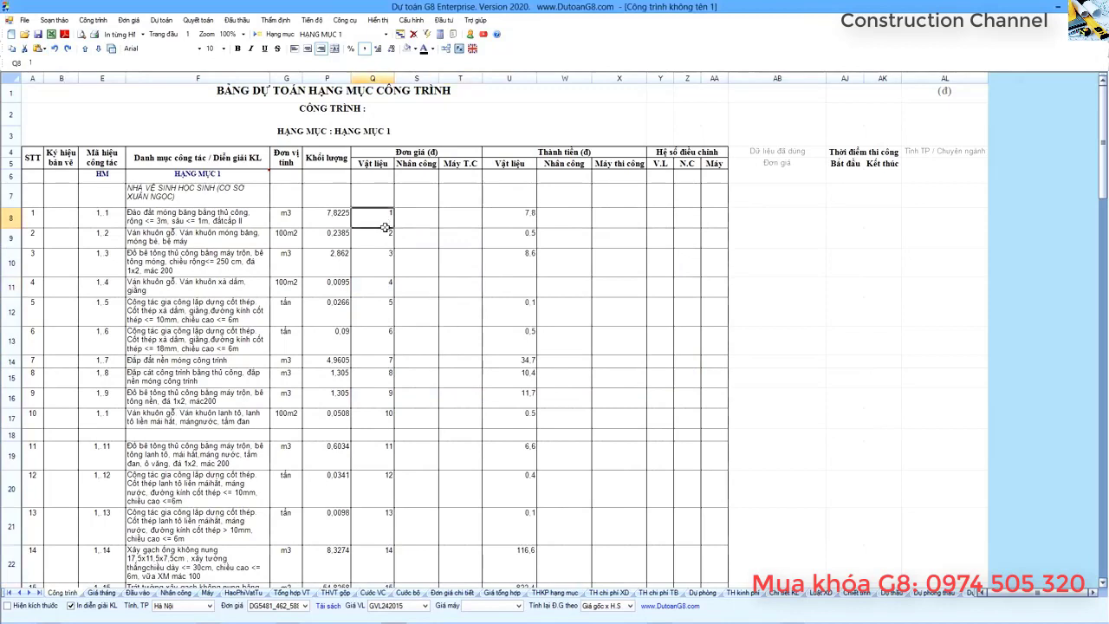
Compare the pasted material unit prices with the STT numbers down to the last work item.
drag(35, 220, 35, 384)
drag(376, 218, 364, 438)
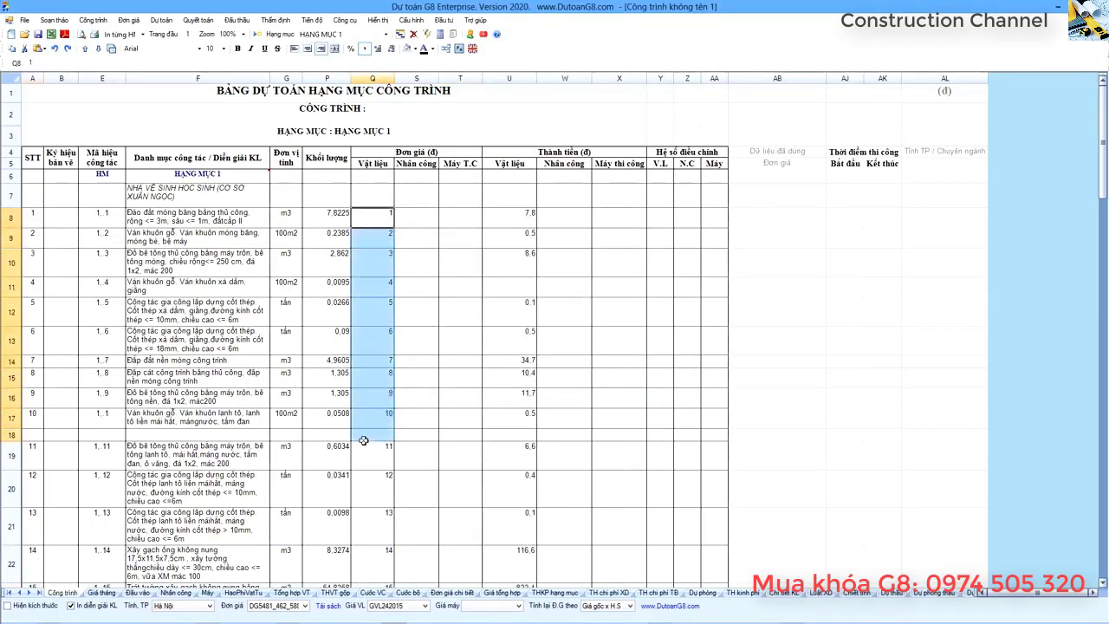
click(364, 440)
scroll(364, 441, down, 20)
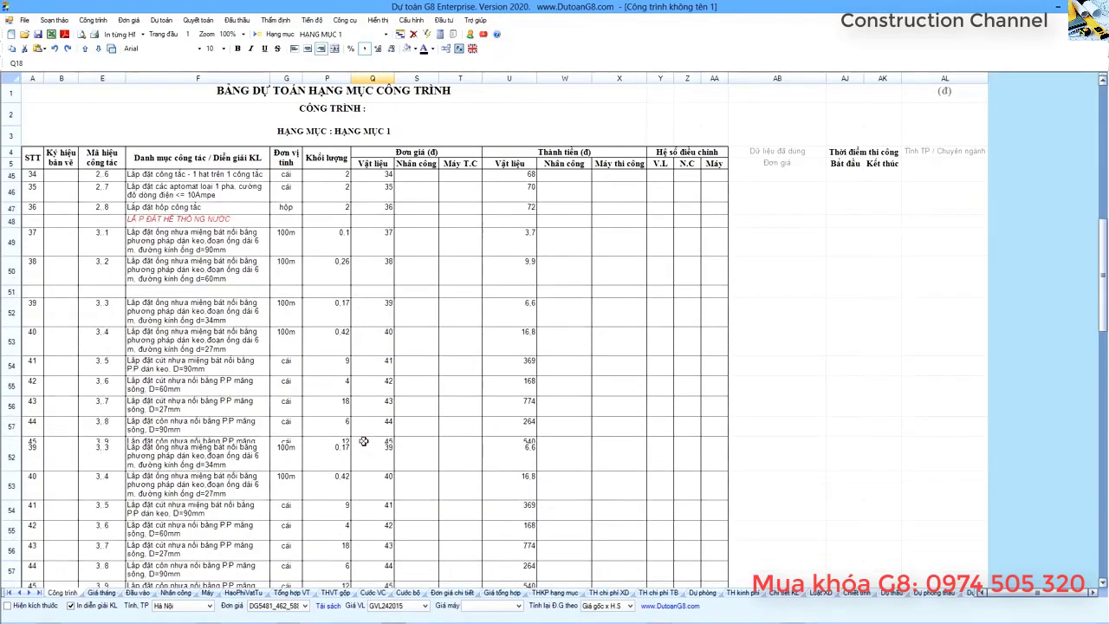
scroll(364, 441, down, 6)
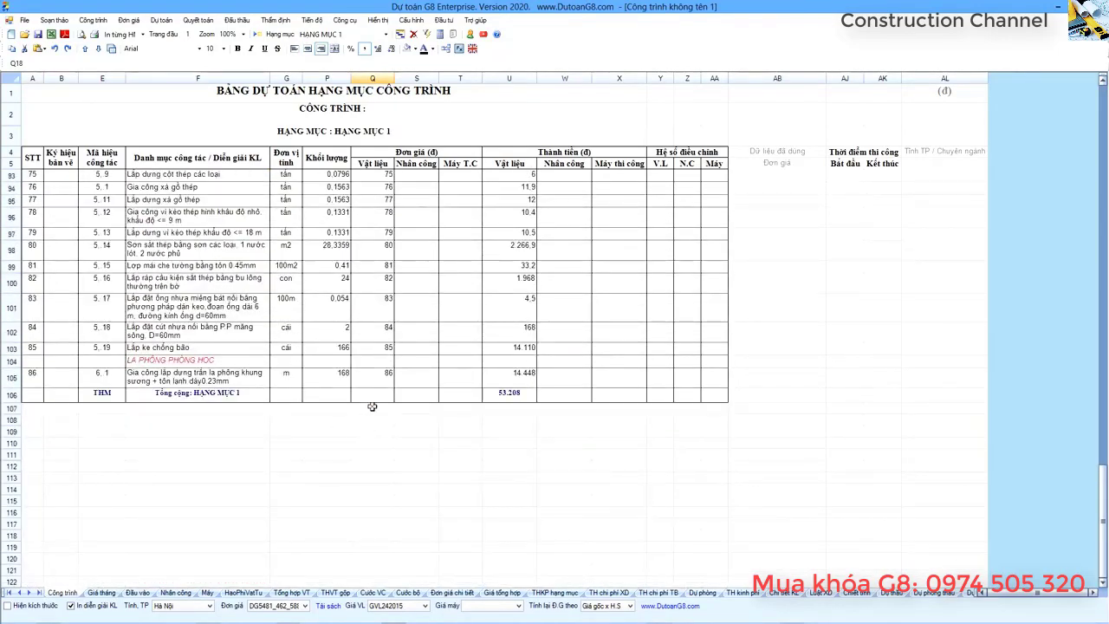
click(407, 283)
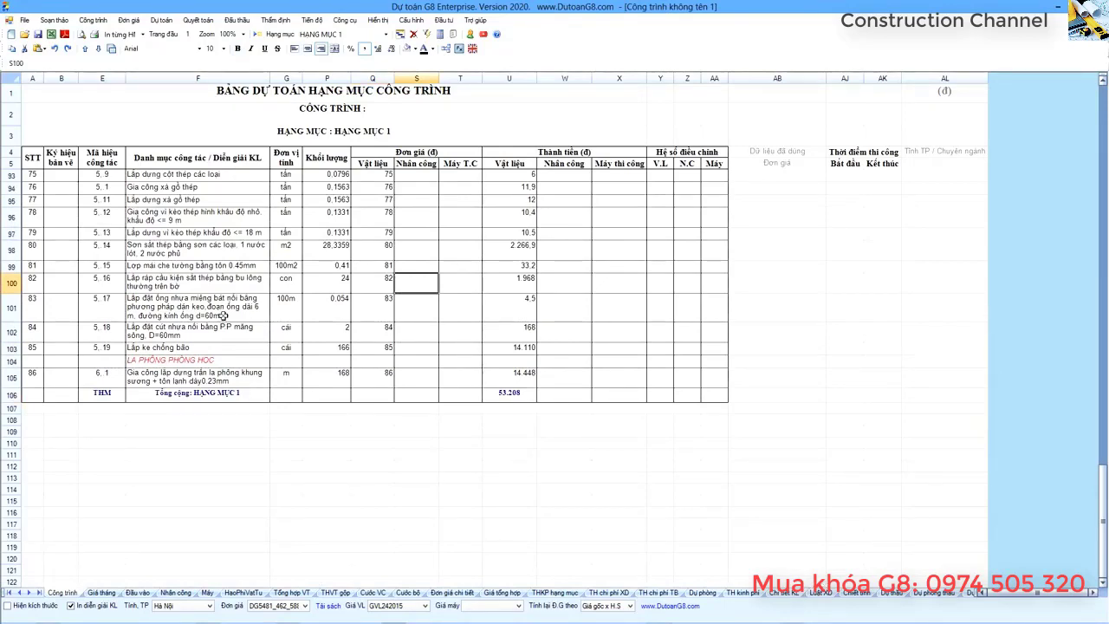
key(ctrl+Home)
click(201, 230)
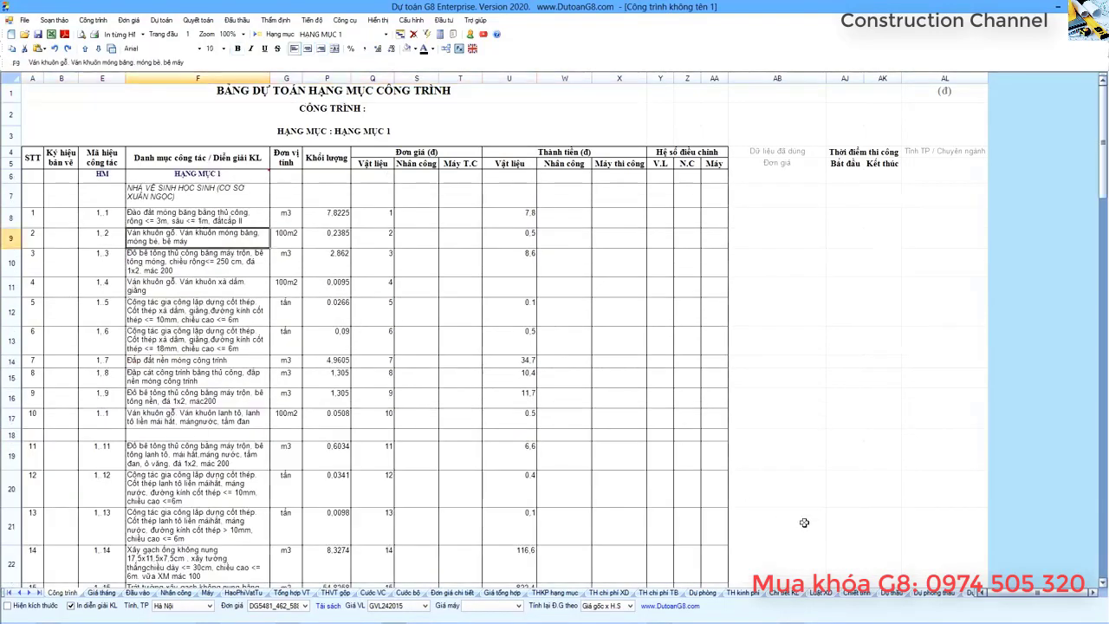
Open the tender price sheet (Dự thầu) and examine the unit prices and their source formulas, down to item 5.
click(889, 592)
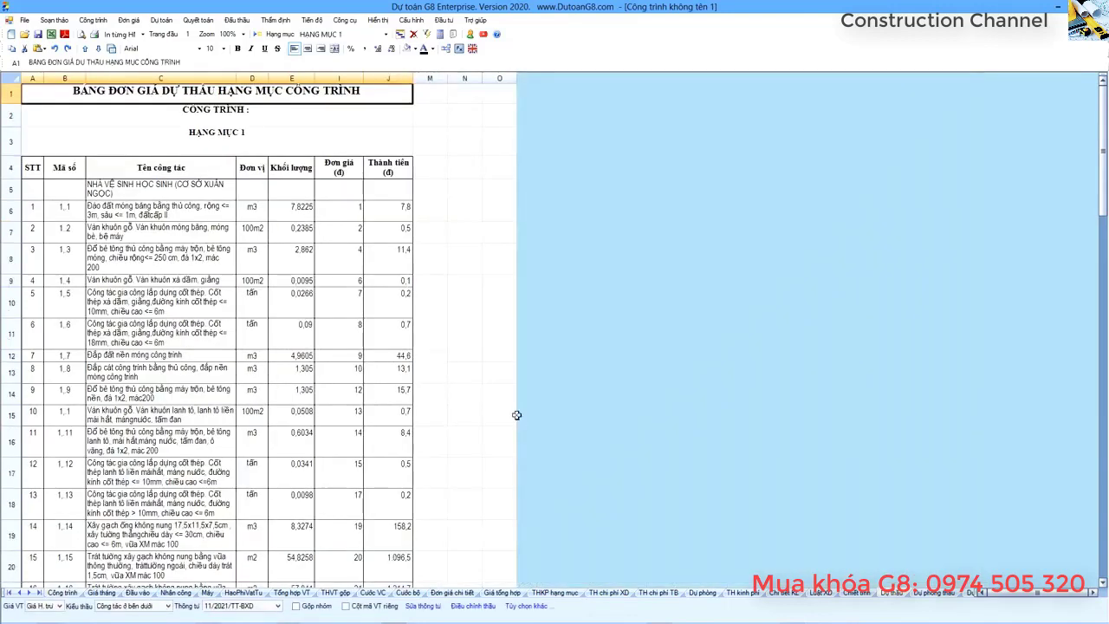
drag(338, 169, 325, 441)
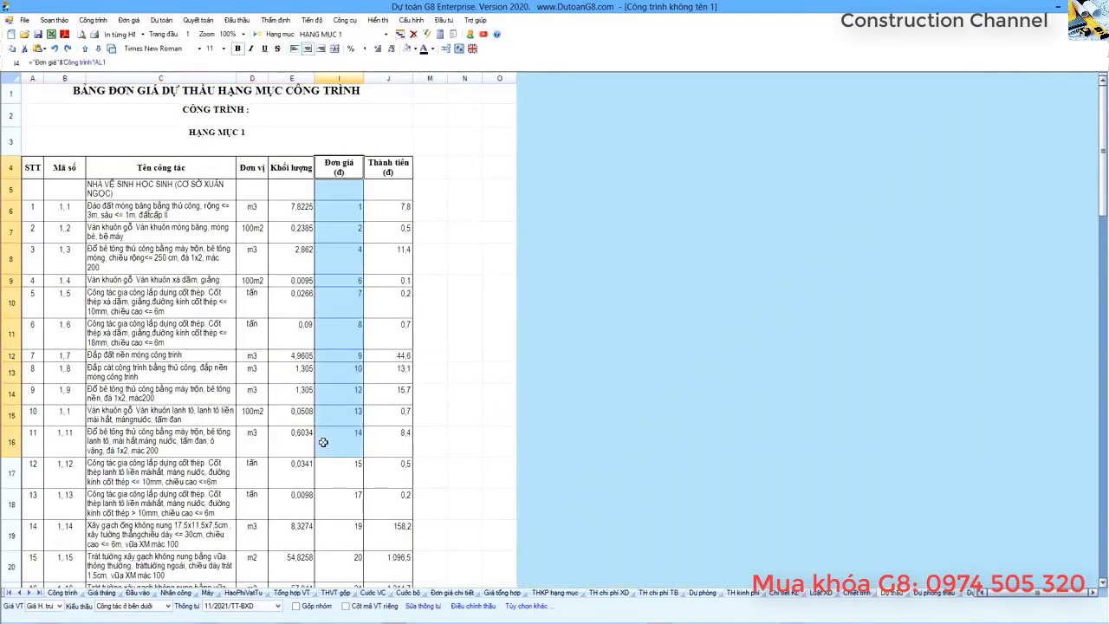
click(336, 305)
click(338, 248)
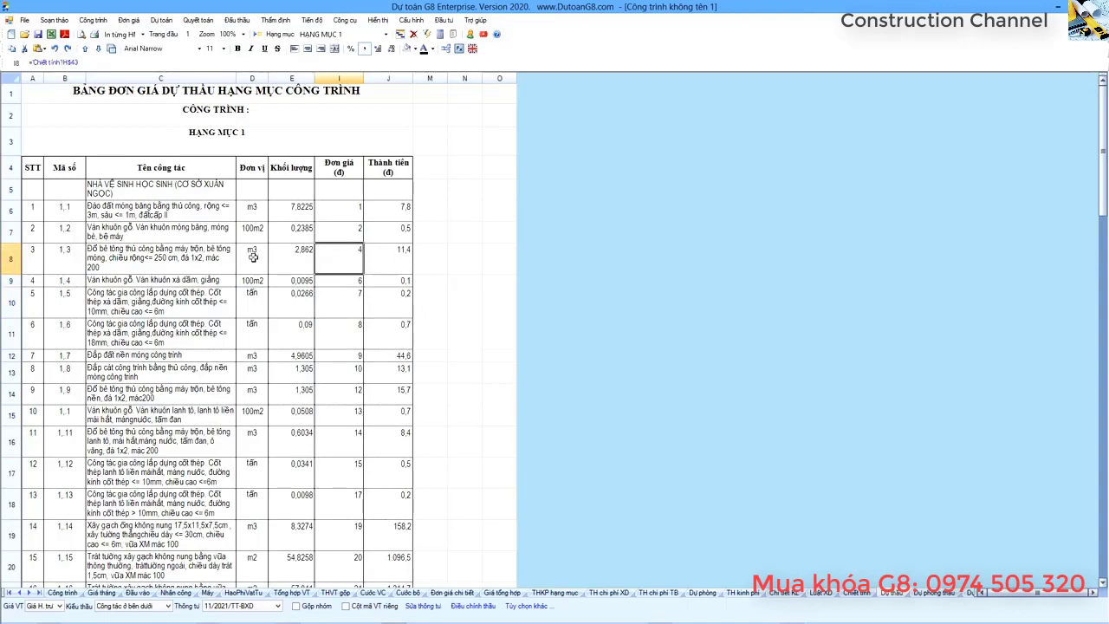
click(339, 230)
click(339, 255)
click(340, 277)
click(339, 300)
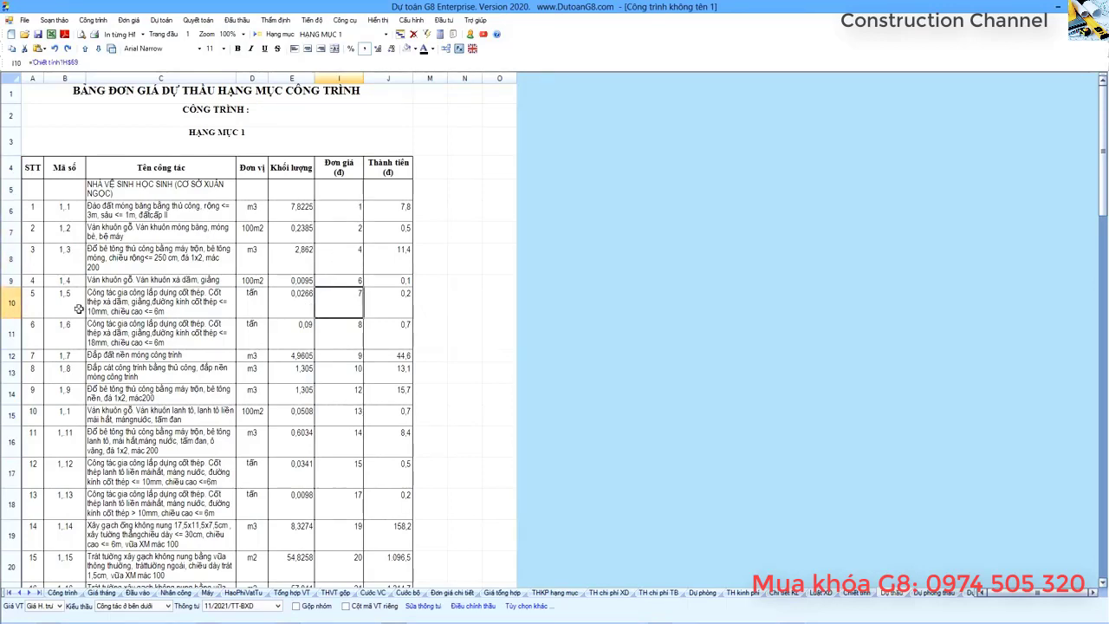
drag(38, 302, 334, 307)
click(337, 309)
Open the price breakdown sheet (Chiết tính) and trace item 5 from its material cost through indirect costs to the after-tax price Gxd.
click(856, 593)
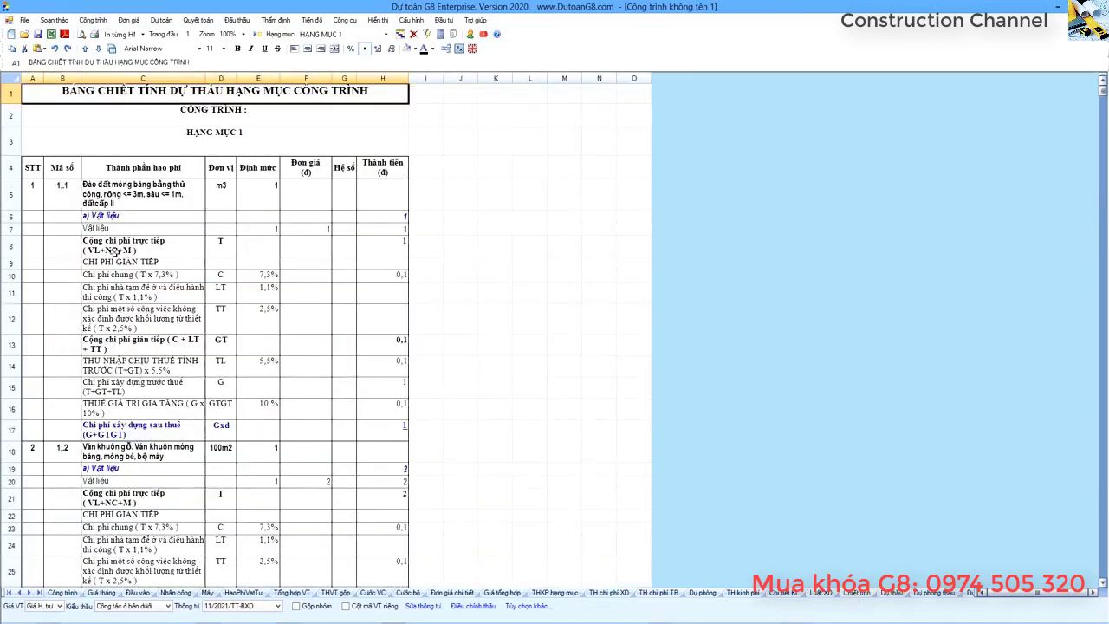
drag(64, 279, 158, 409)
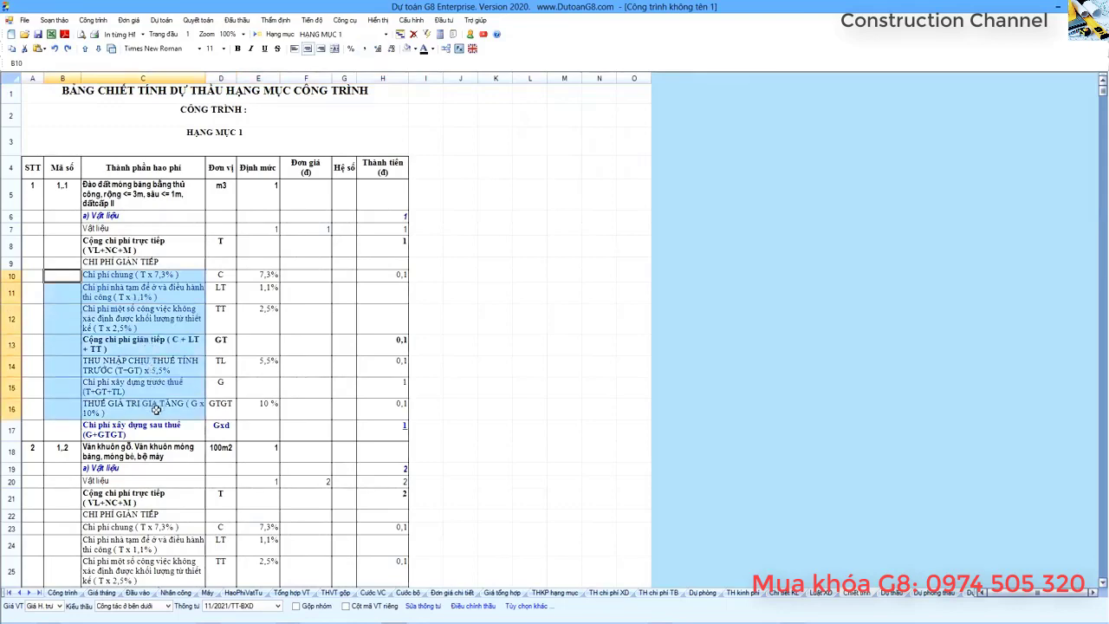
click(158, 364)
scroll(157, 366, down, 5)
scroll(157, 366, down, 10)
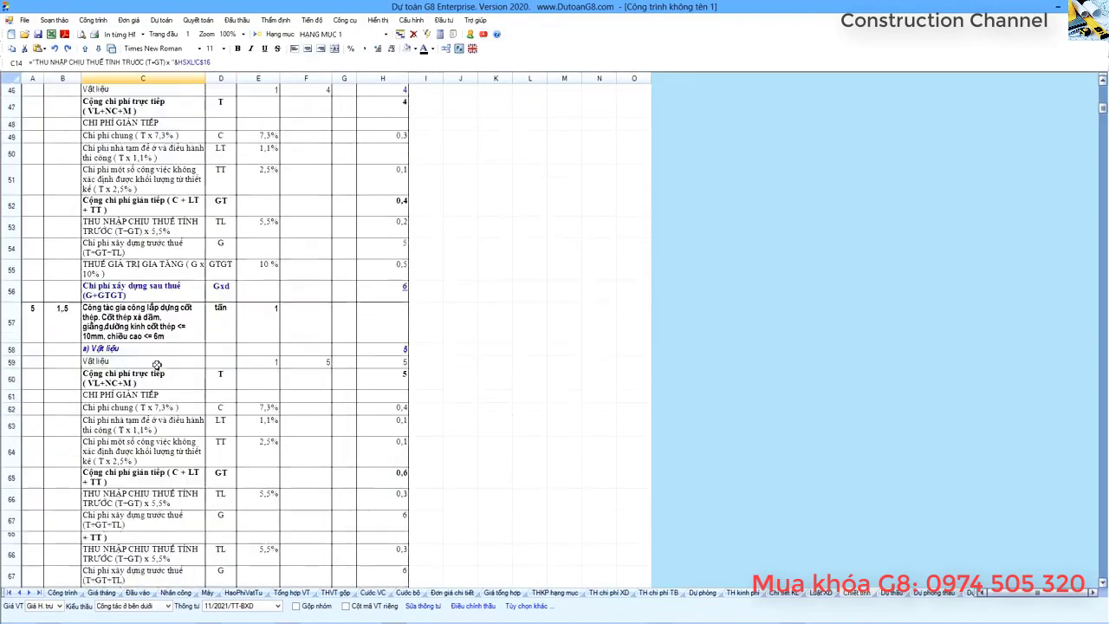
click(32, 319)
scroll(334, 404, down, 3)
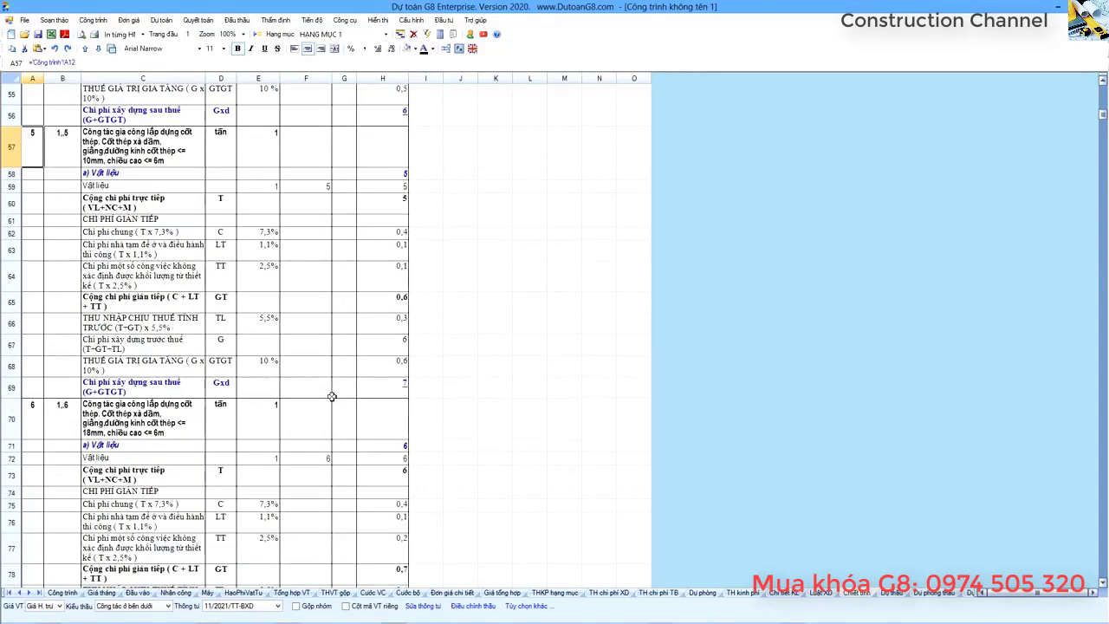
click(401, 389)
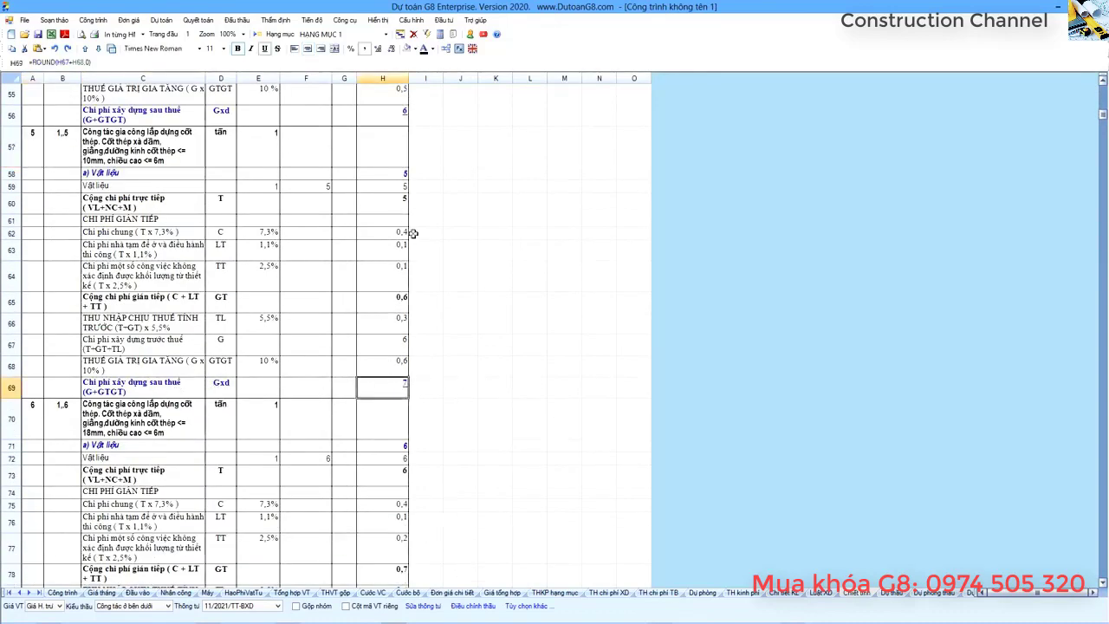
click(389, 173)
click(330, 173)
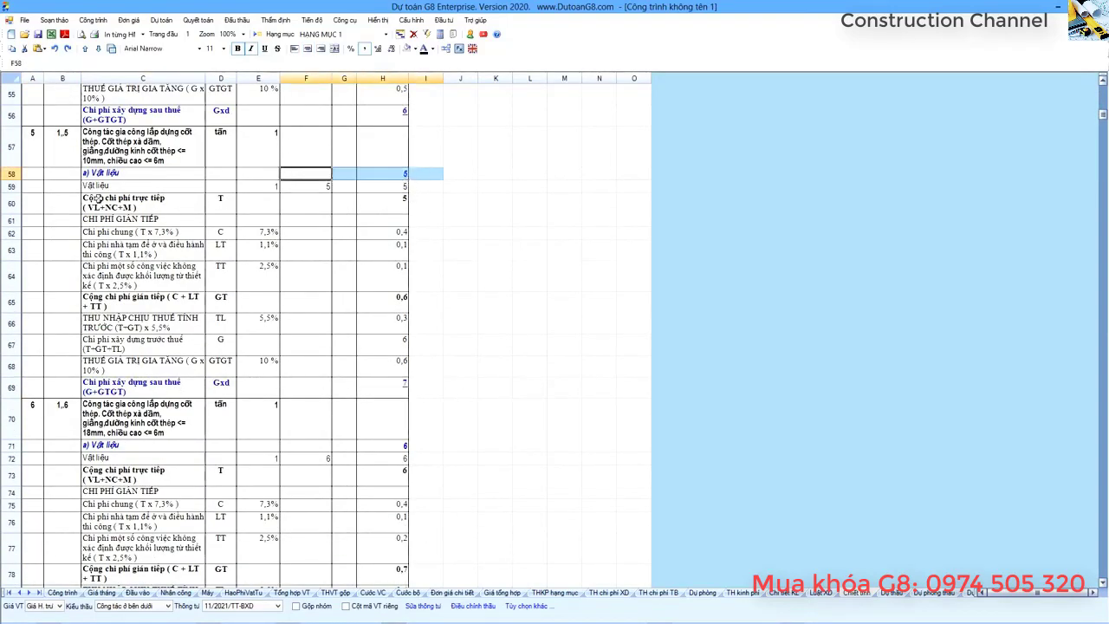
mouse_move(98, 198)
mouse_down()
mouse_move(328, 314)
mouse_move(380, 387)
mouse_up()
click(379, 387)
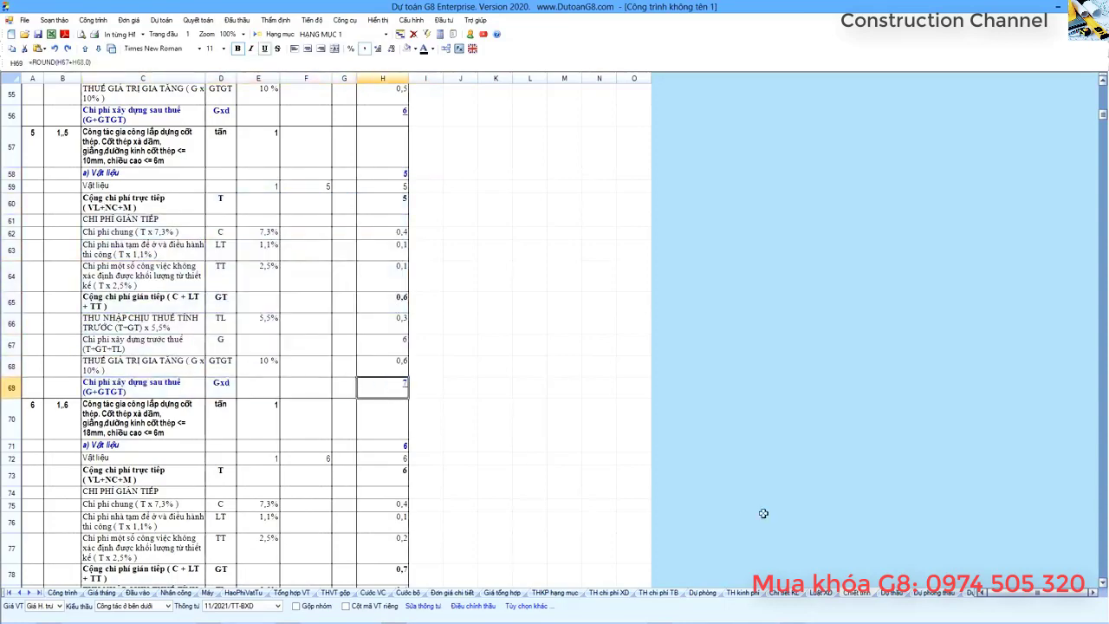
Compare the unit prices and quantities on the Dự thầu sheet with the Công trình sheet, and switch to the tender PDF in Firefox.
scroll(740, 472, up, 15)
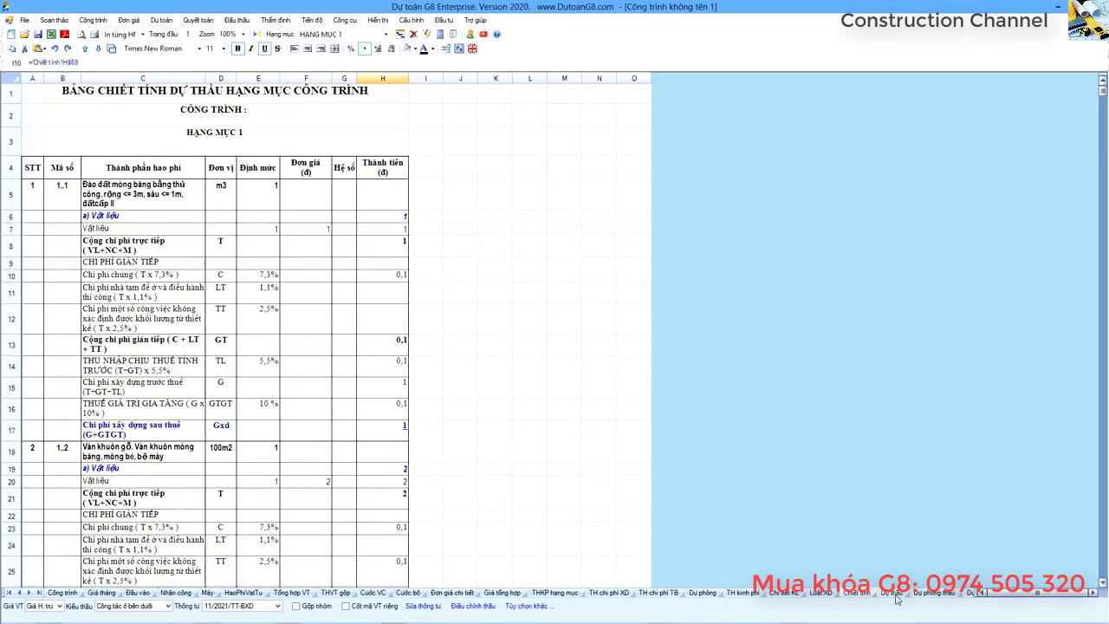
click(893, 593)
click(183, 194)
click(339, 194)
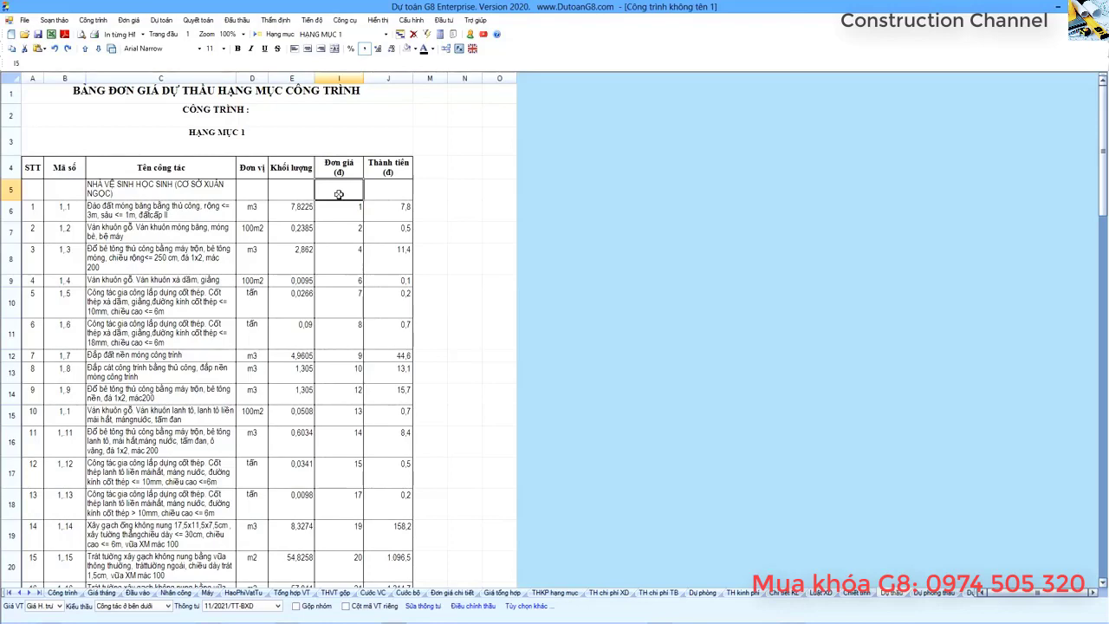
click(63, 593)
drag(101, 194, 338, 408)
click(329, 213)
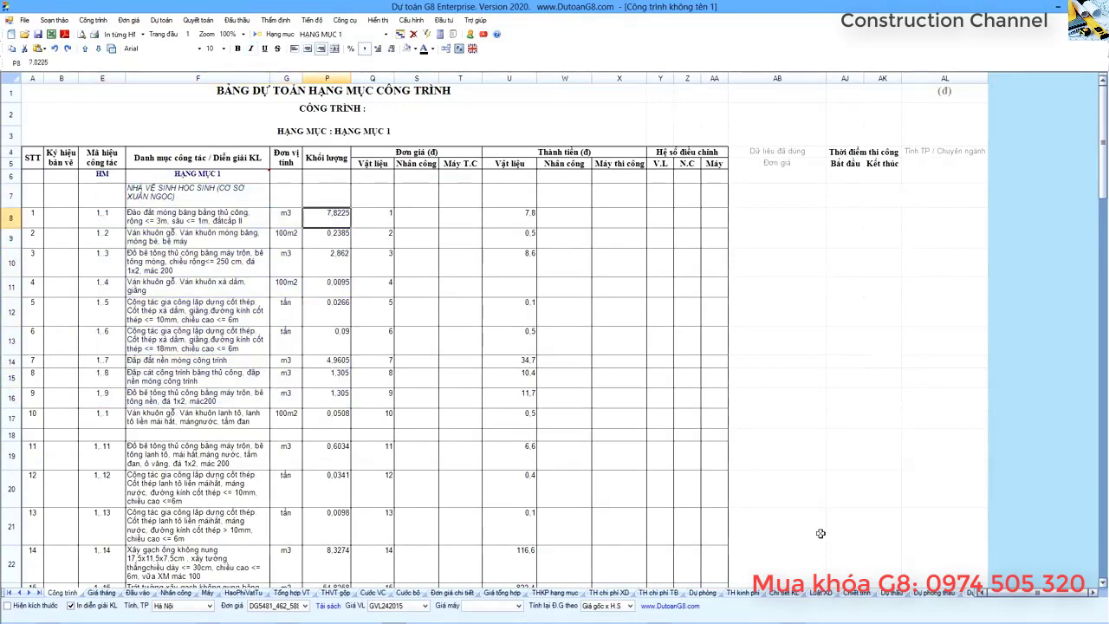
click(893, 594)
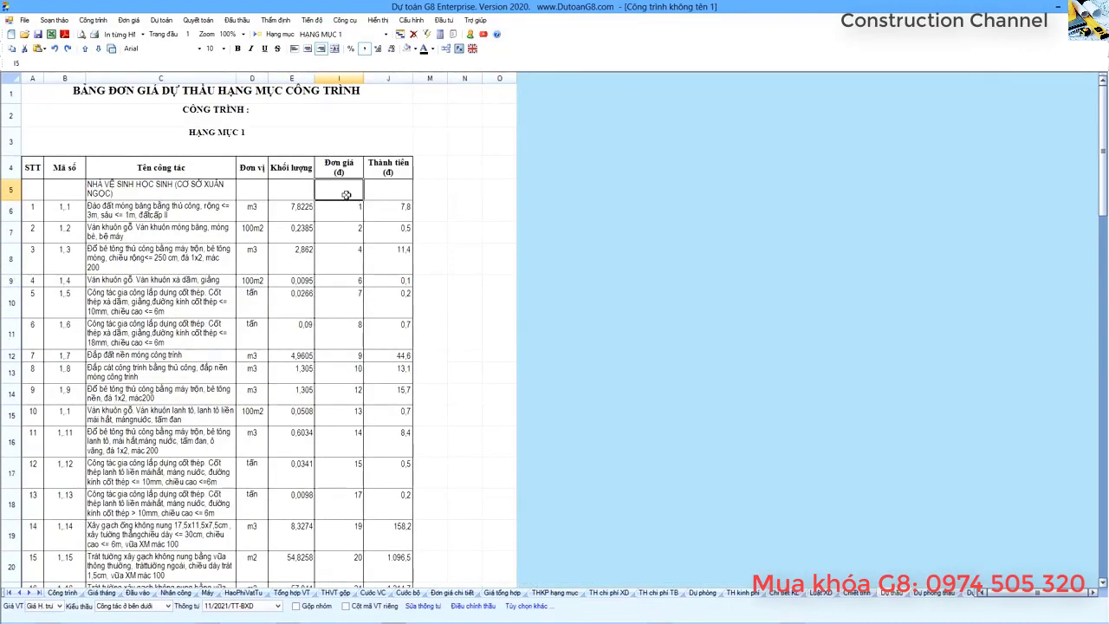
click(347, 189)
key(alt+Tab)
key(alt+Tab)
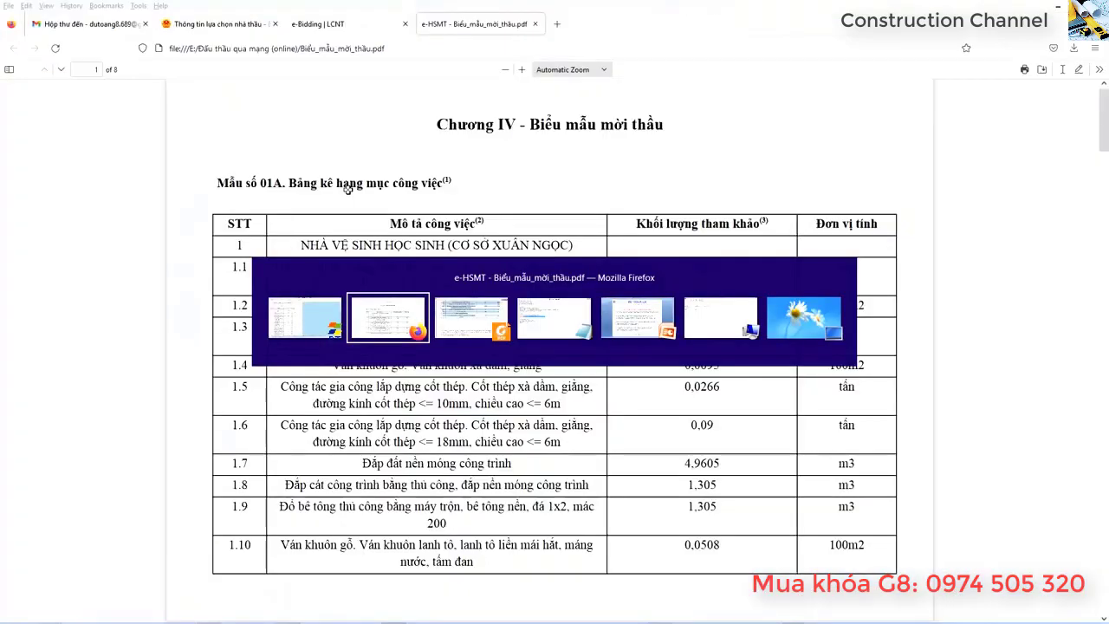
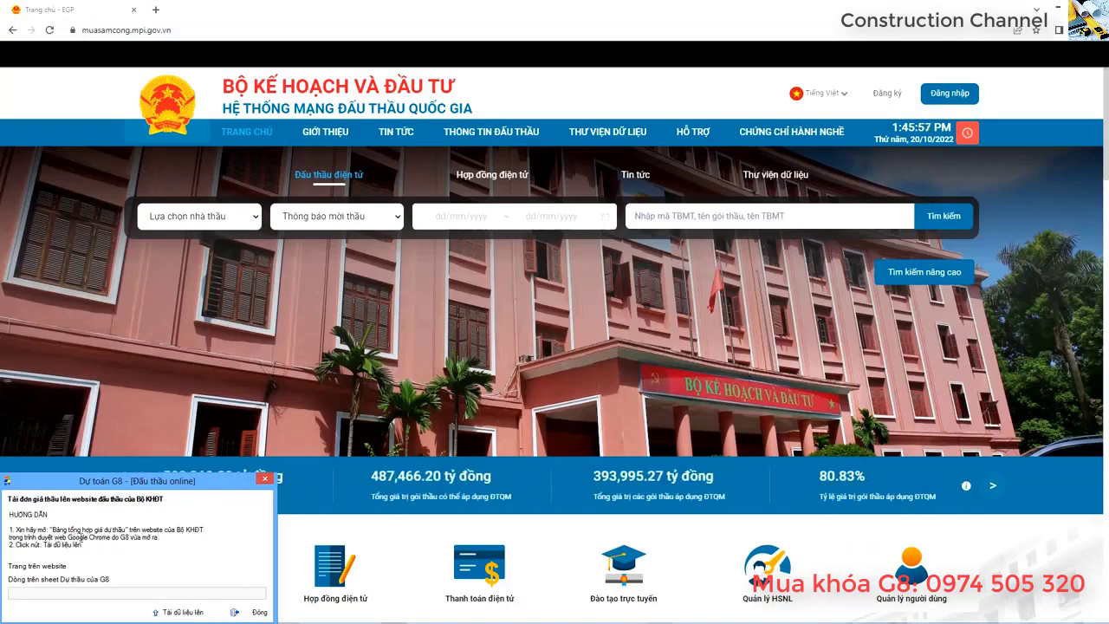
Read the upload instructions in the Đấu thầu online dialog and look up where Chrome offers its version information.
drag(62, 537, 10, 526)
click(159, 538)
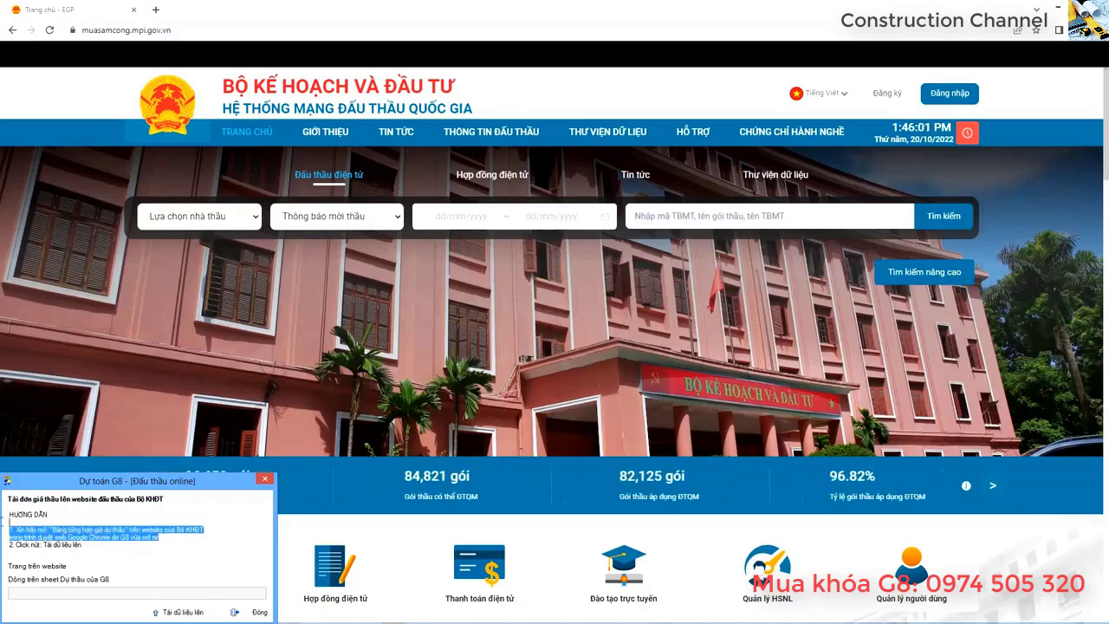
click(406, 340)
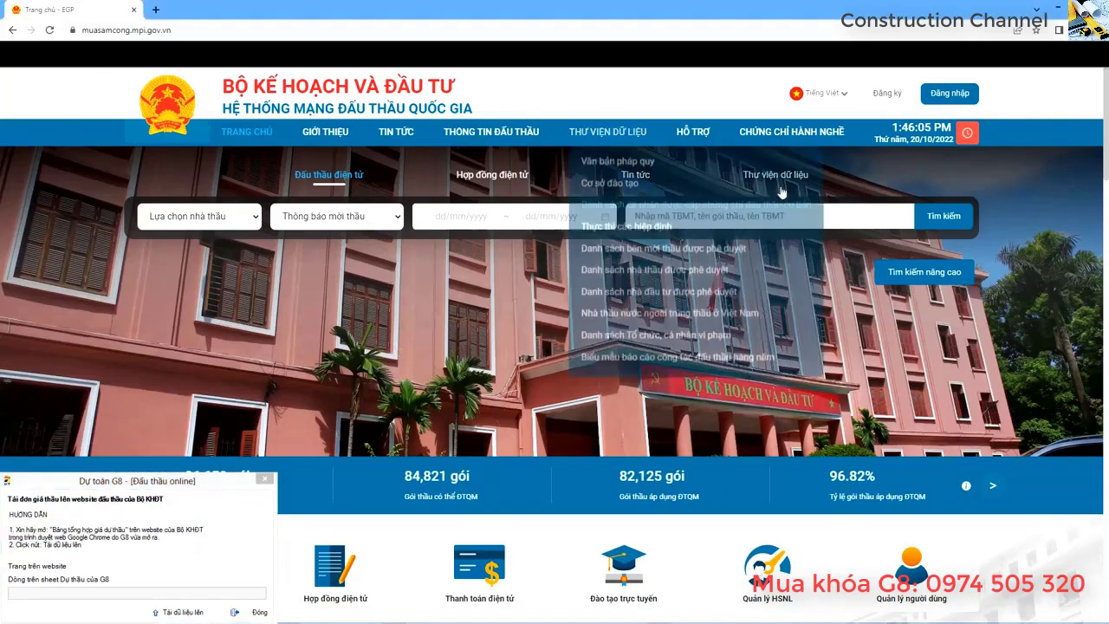
click(735, 215)
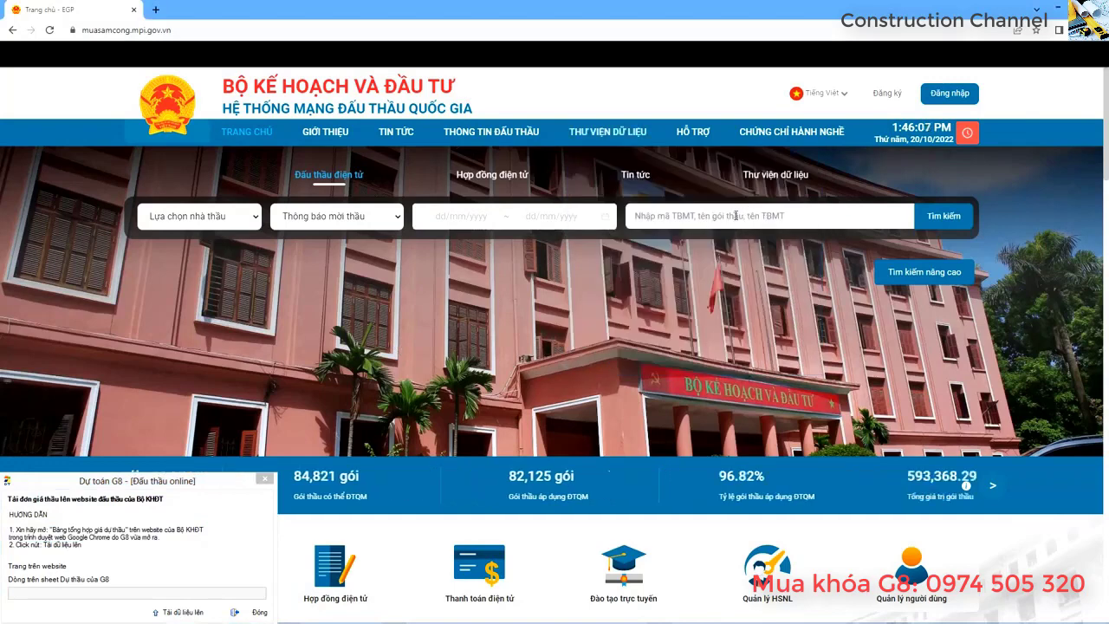
click(1099, 33)
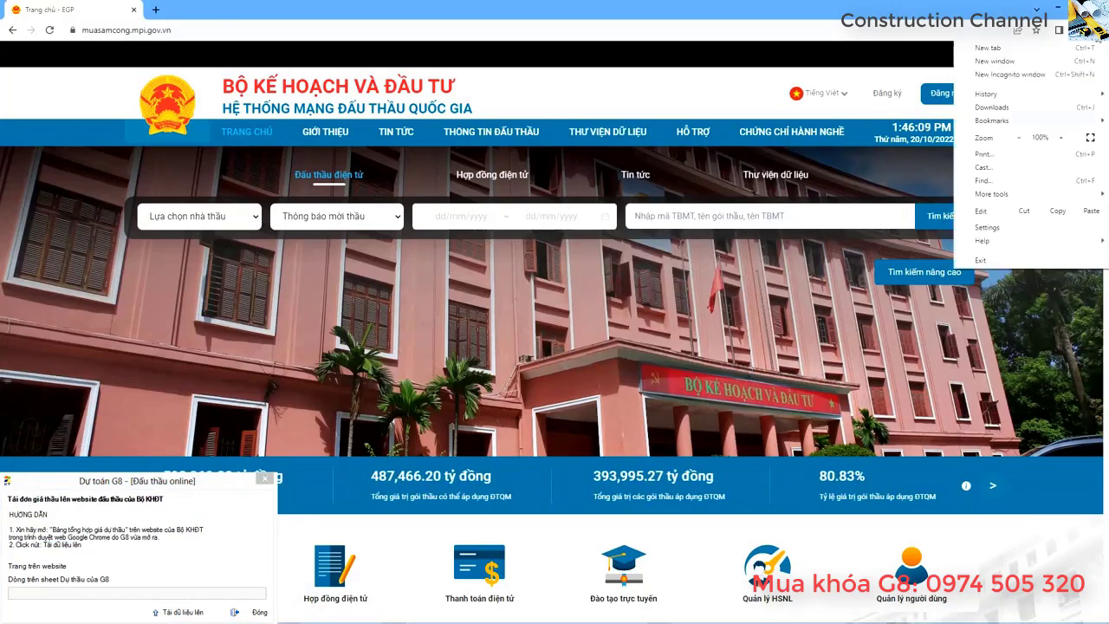
mouse_move(1005, 248)
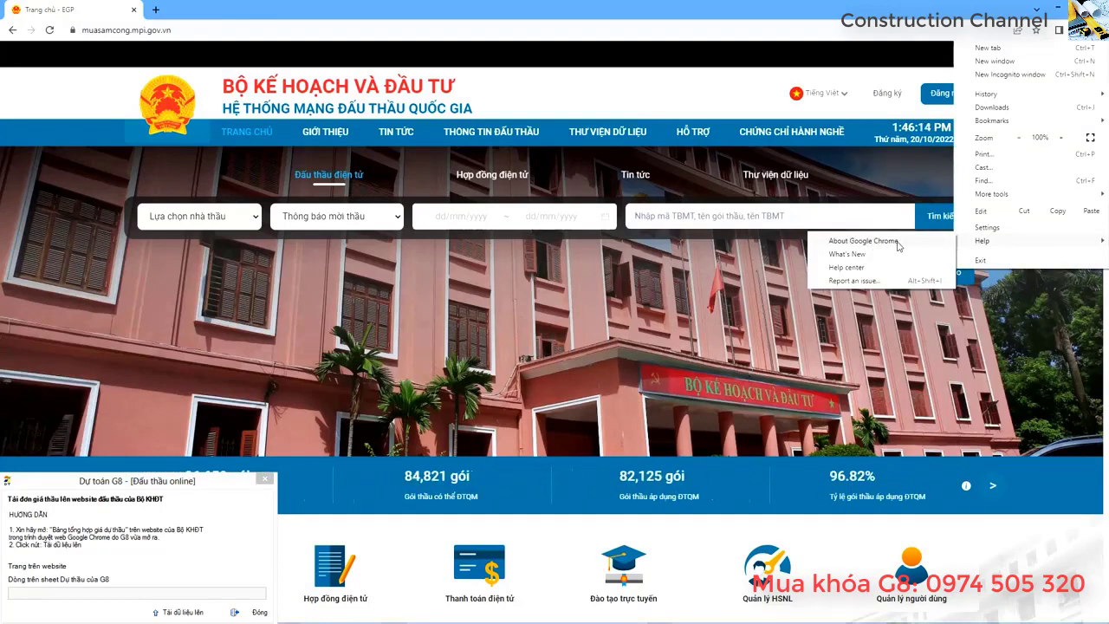
click(658, 278)
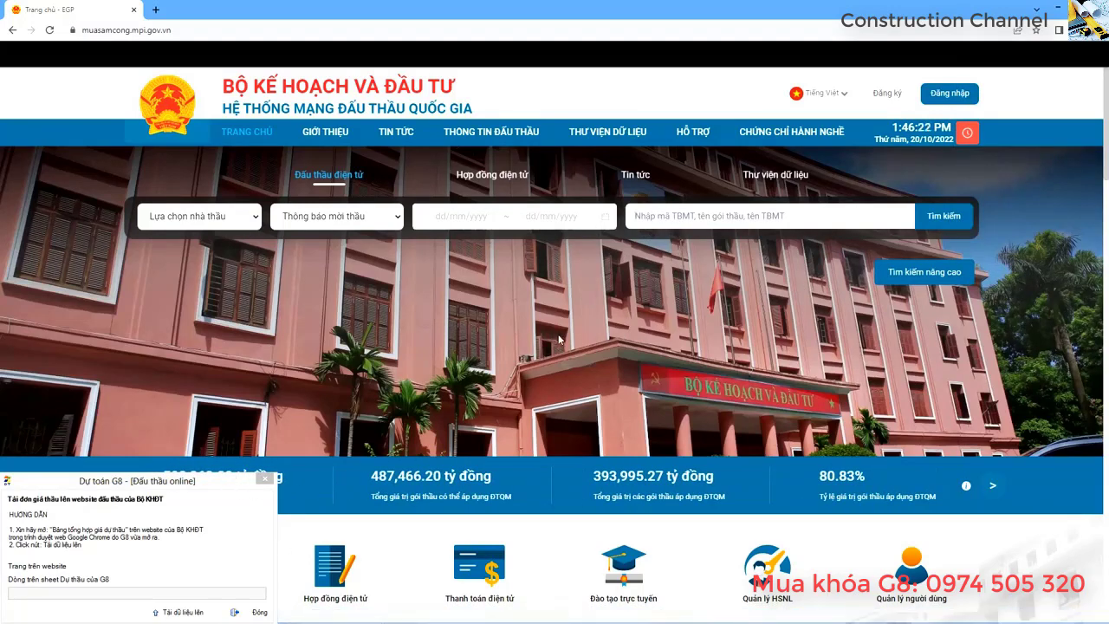
key(alt+Tab)
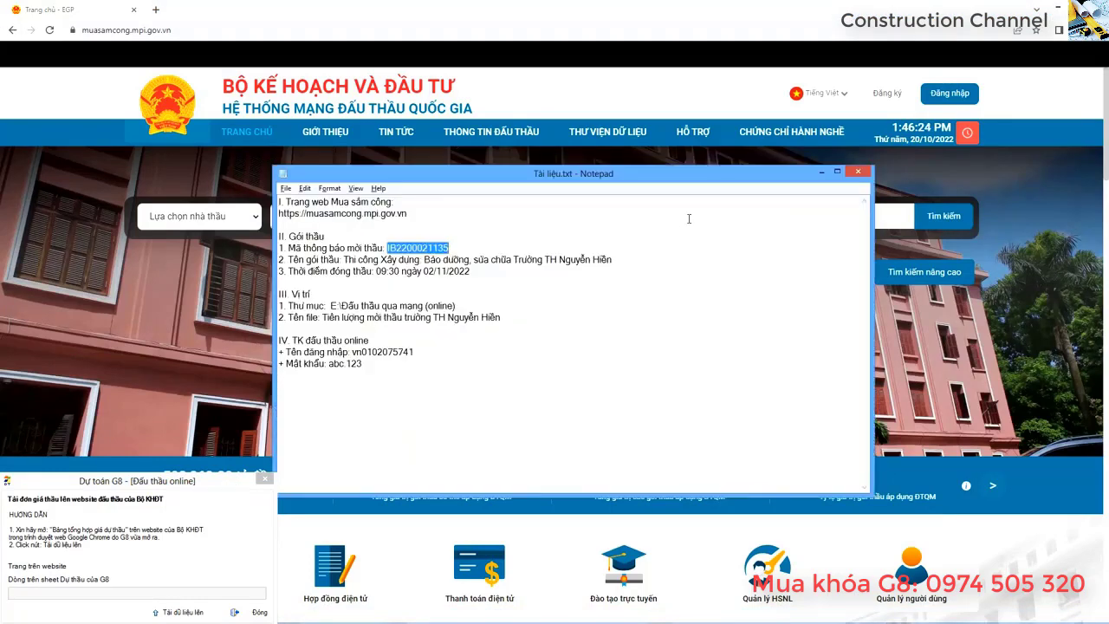
right_click(444, 247)
click(461, 274)
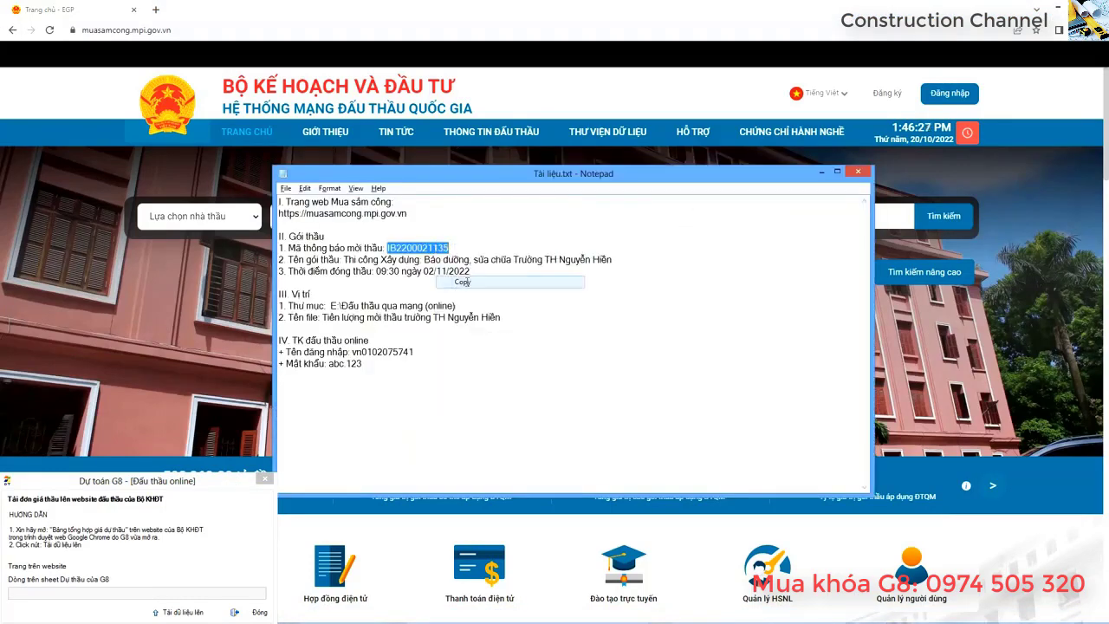
key(alt+Tab)
right_click(662, 217)
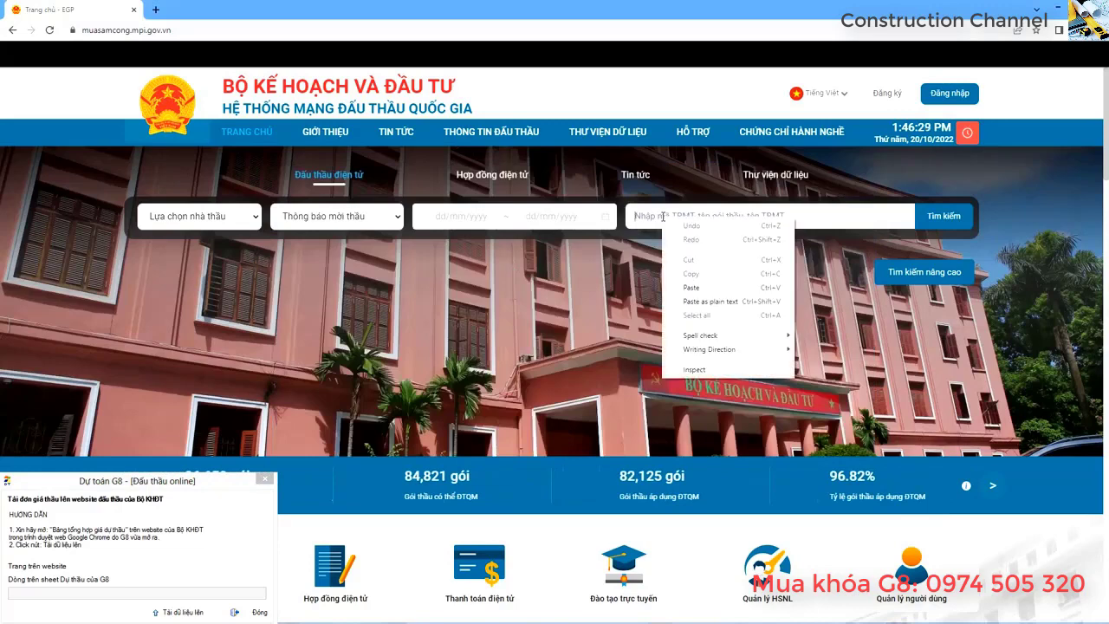
click(702, 285)
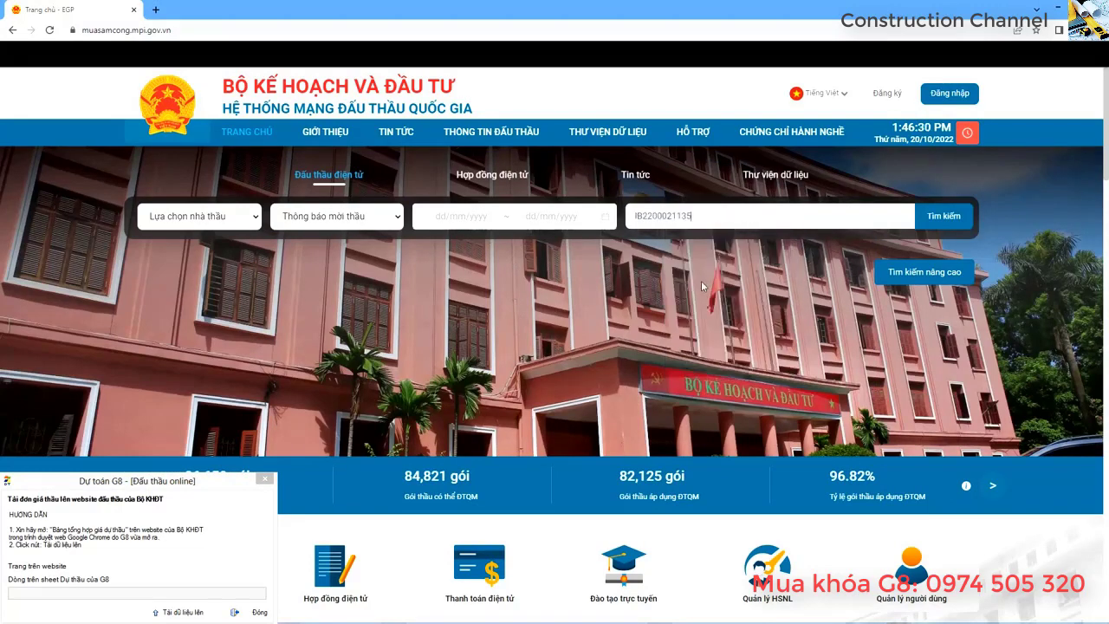
double_click(710, 217)
key(BackSpace)
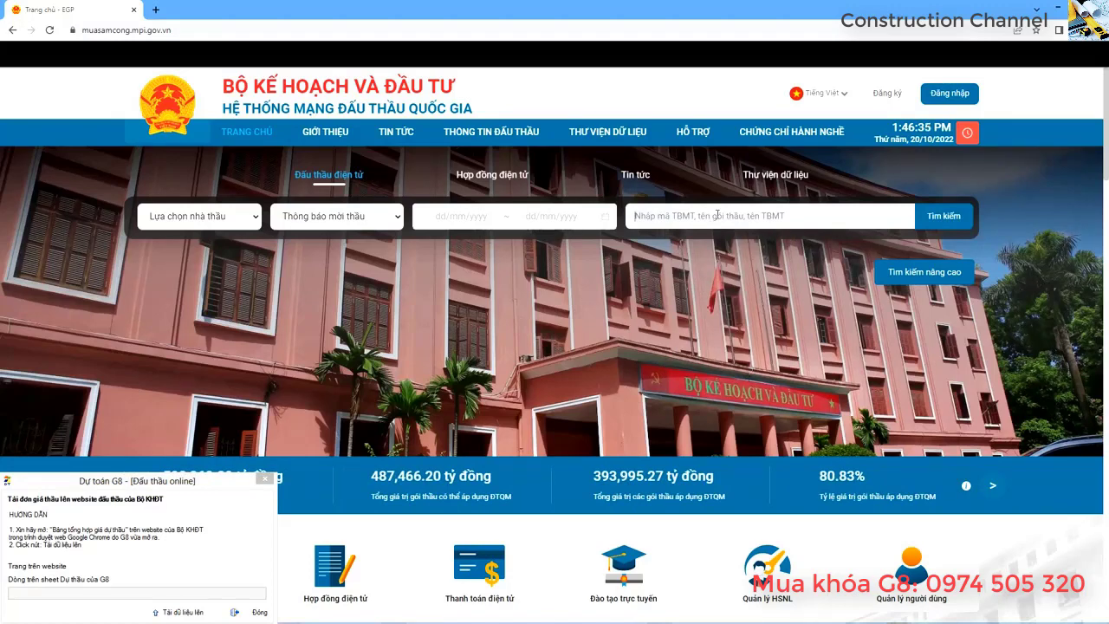
Open the bidding portal's login page and fill in the username copied from Tài liệu.txt.
click(959, 99)
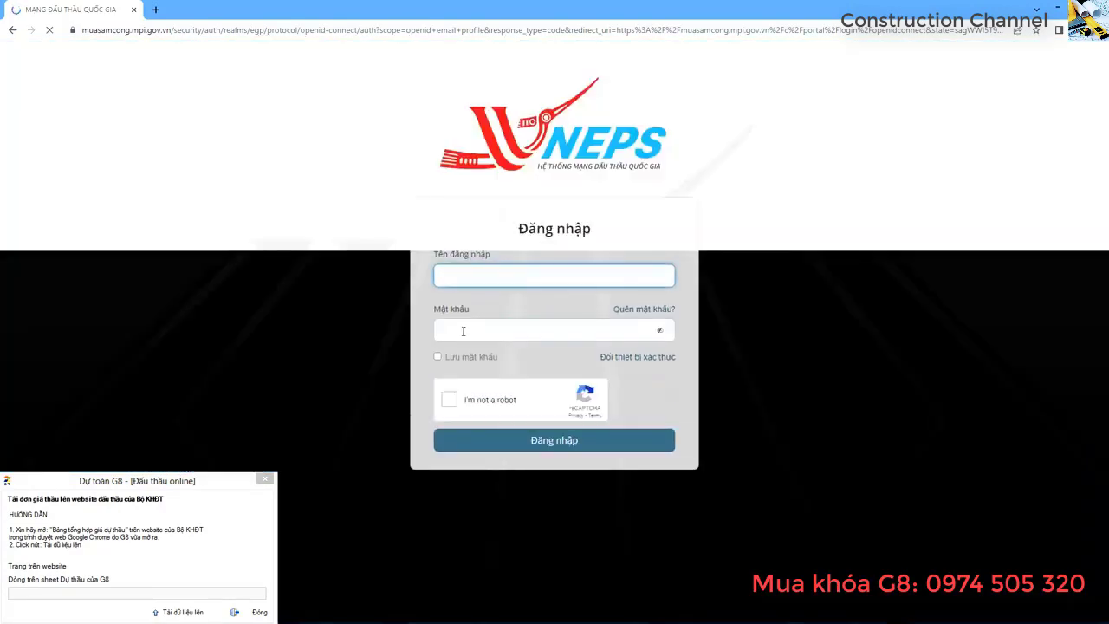
click(462, 331)
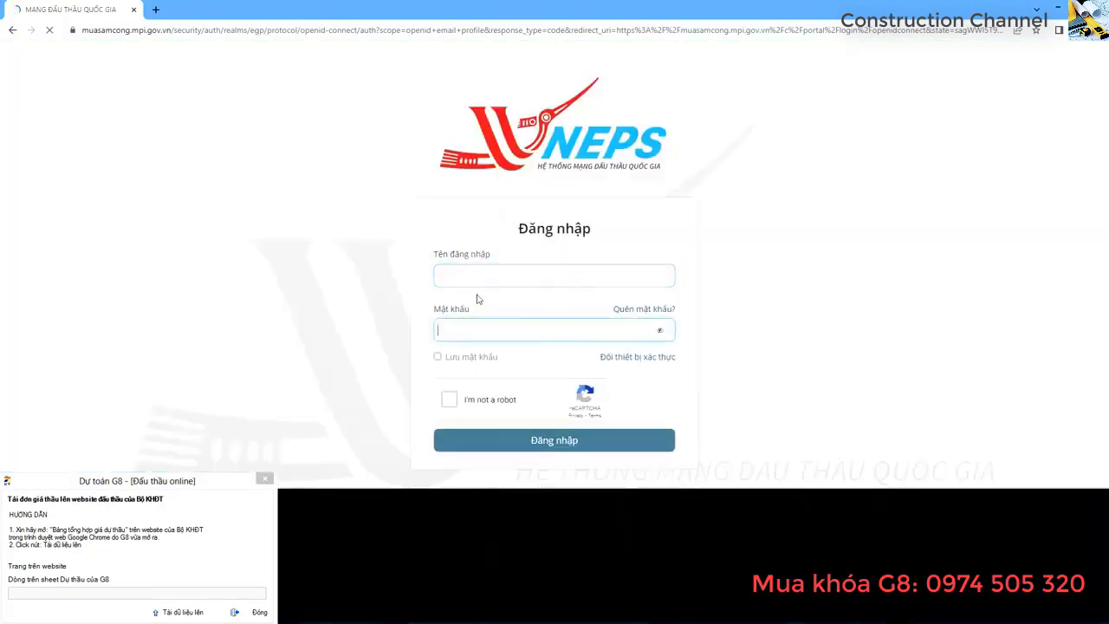
click(481, 275)
key(alt+Tab)
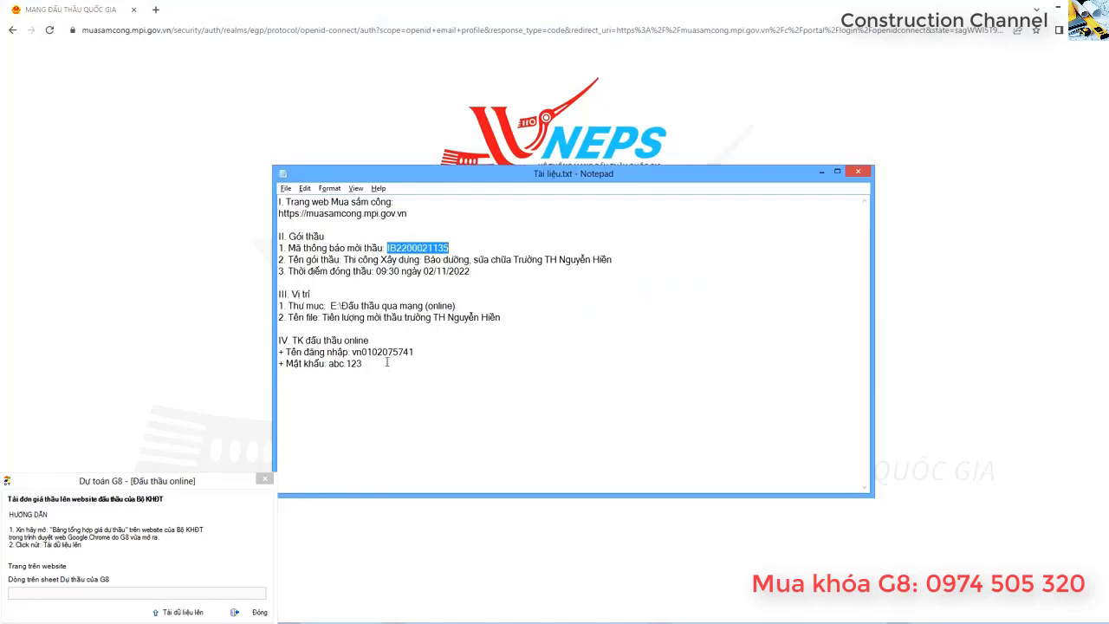
double_click(385, 352)
right_click(385, 352)
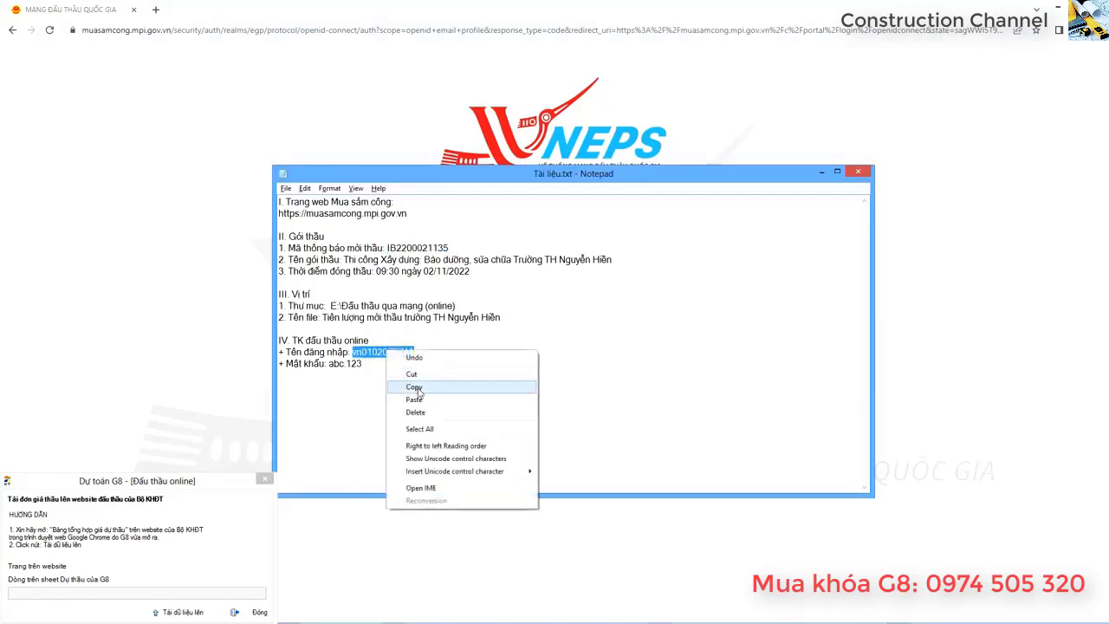
click(420, 385)
key(alt+Tab)
click(489, 284)
key(ctrl+v)
Fill in the account password copied from Tài liệu.txt, confirm the reCAPTCHA and submit the login.
click(478, 329)
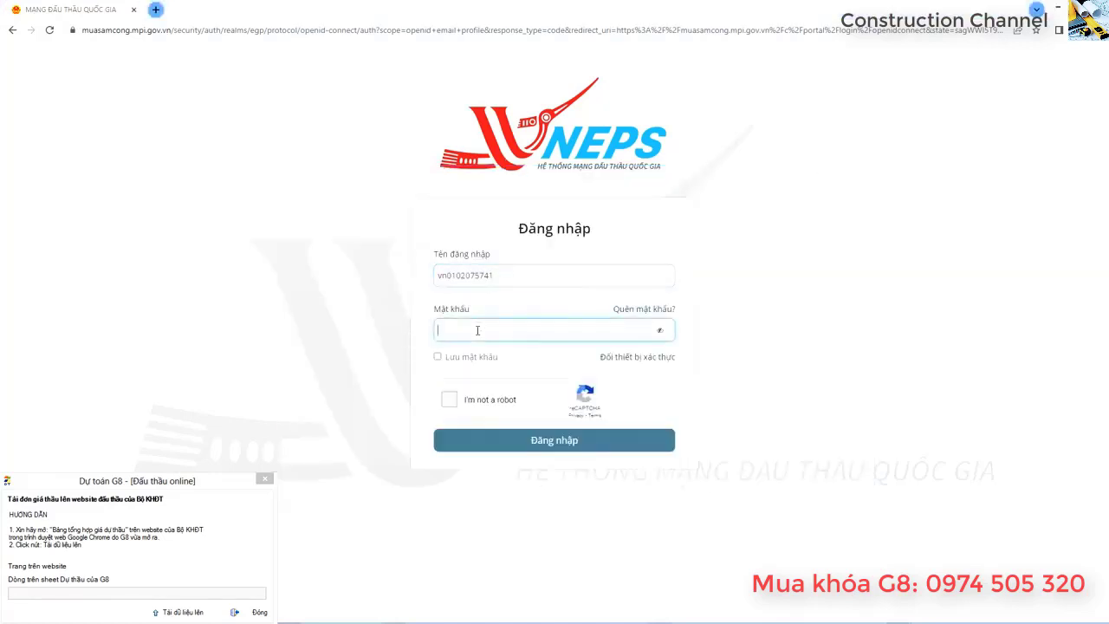
key(alt+Tab)
click(353, 365)
double_click(352, 365)
right_click(355, 364)
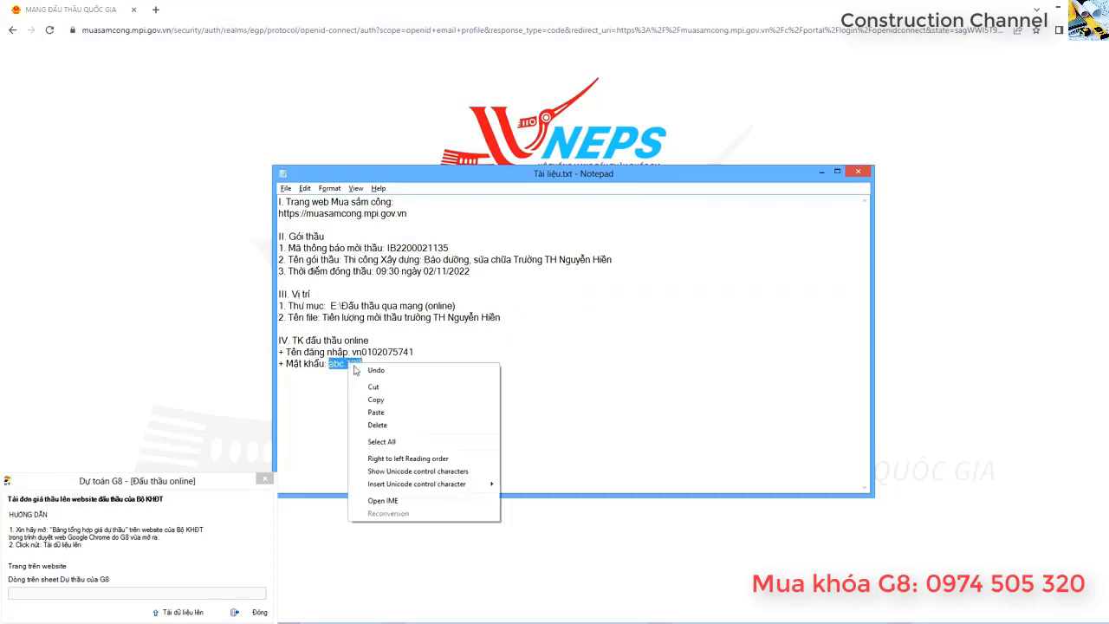
click(381, 399)
key(alt+Tab)
click(495, 328)
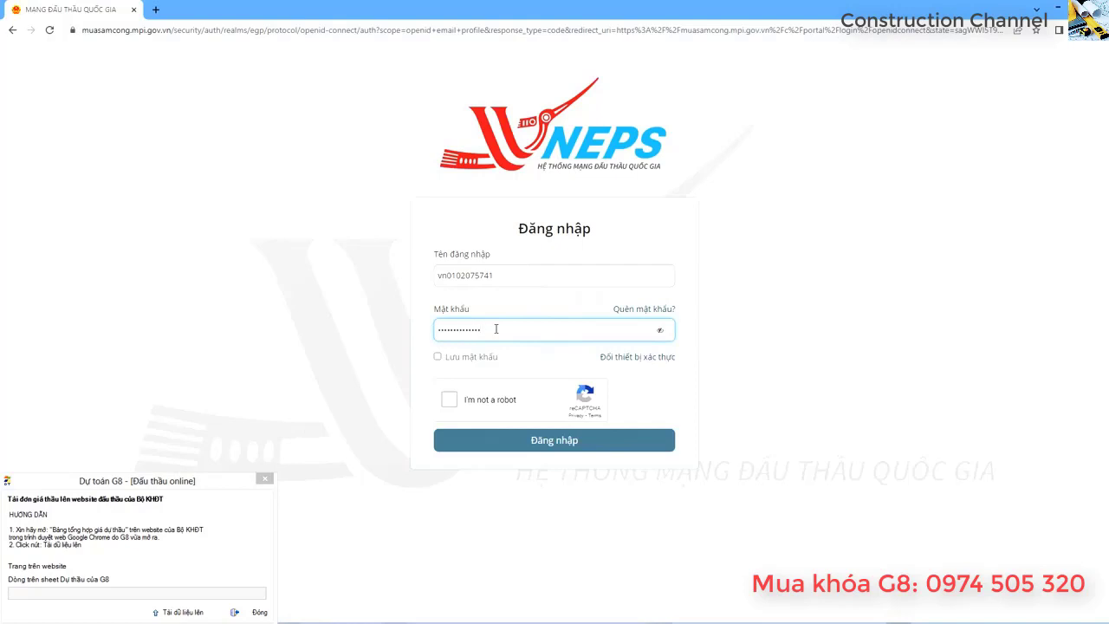
click(451, 403)
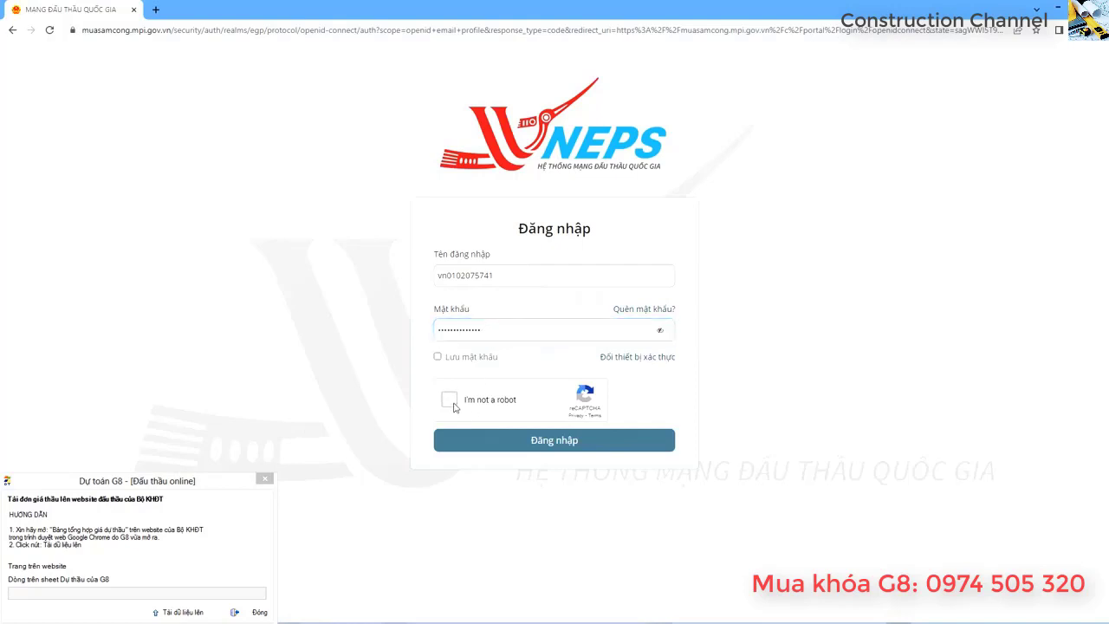
click(544, 442)
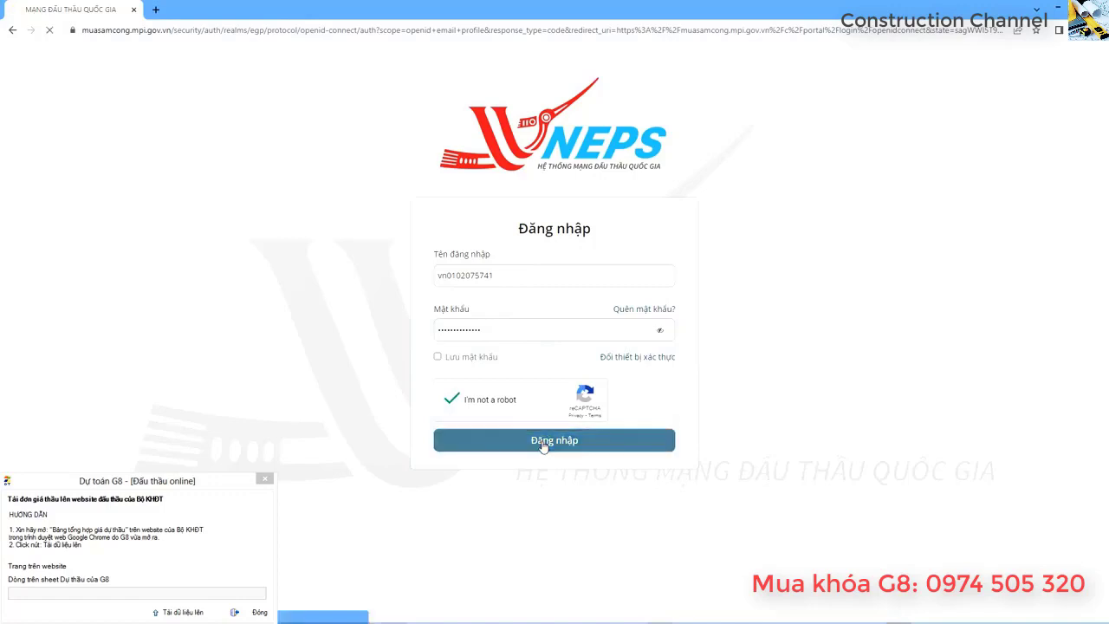
Switch to Gmail in Firefox, open the newest [VNEPS] authentication e-mail and copy its verification code.
click(481, 274)
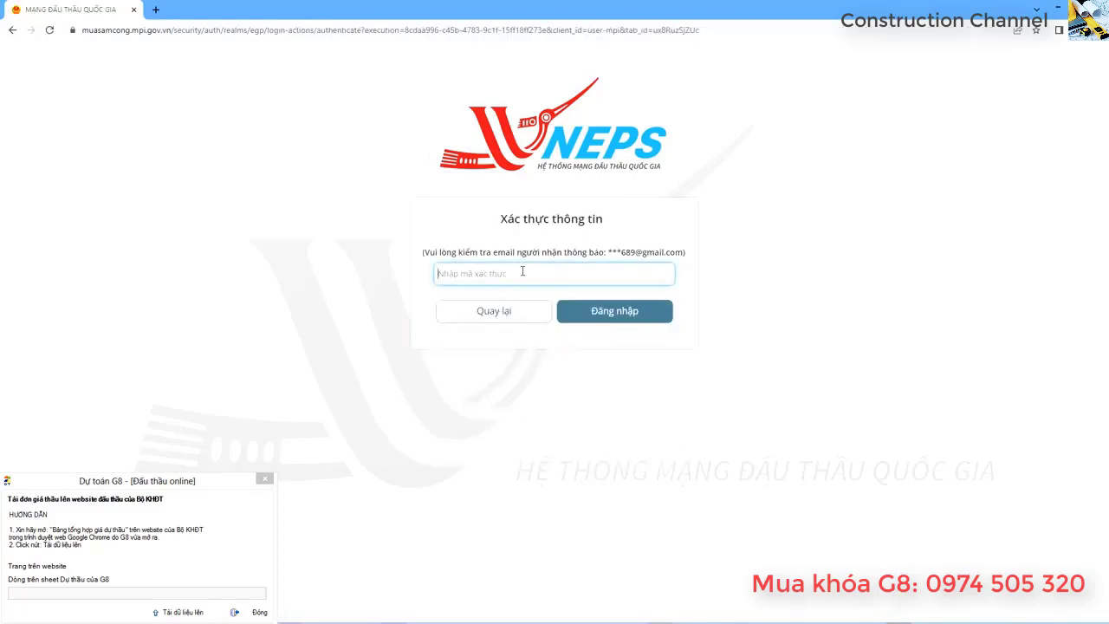
key(alt+Tab)
key(alt+Tab)
key(alt+Tab)
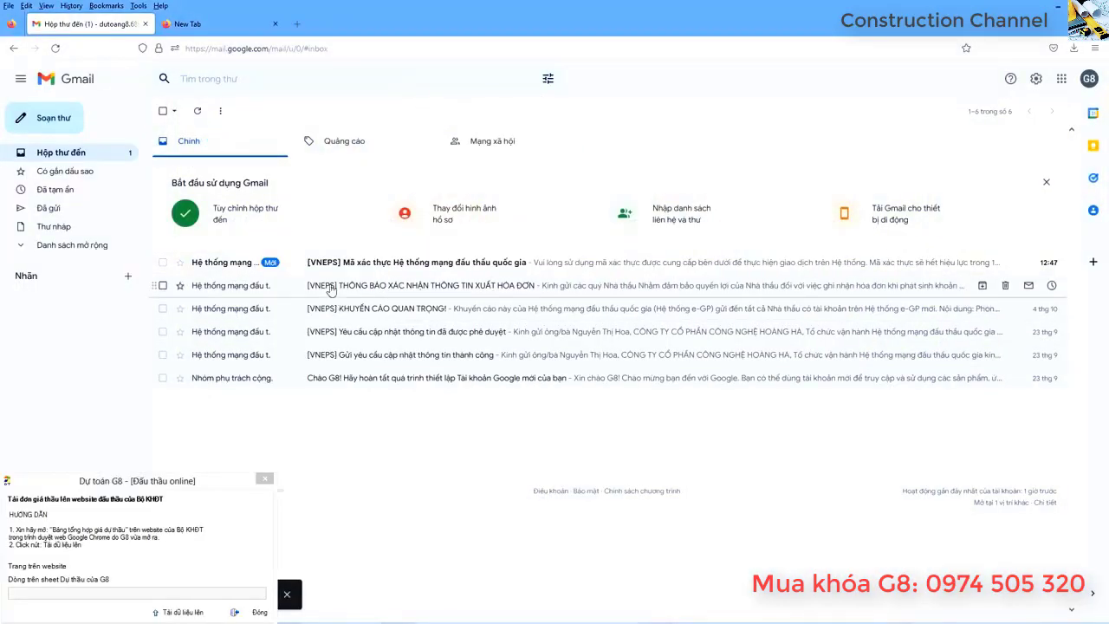
click(363, 262)
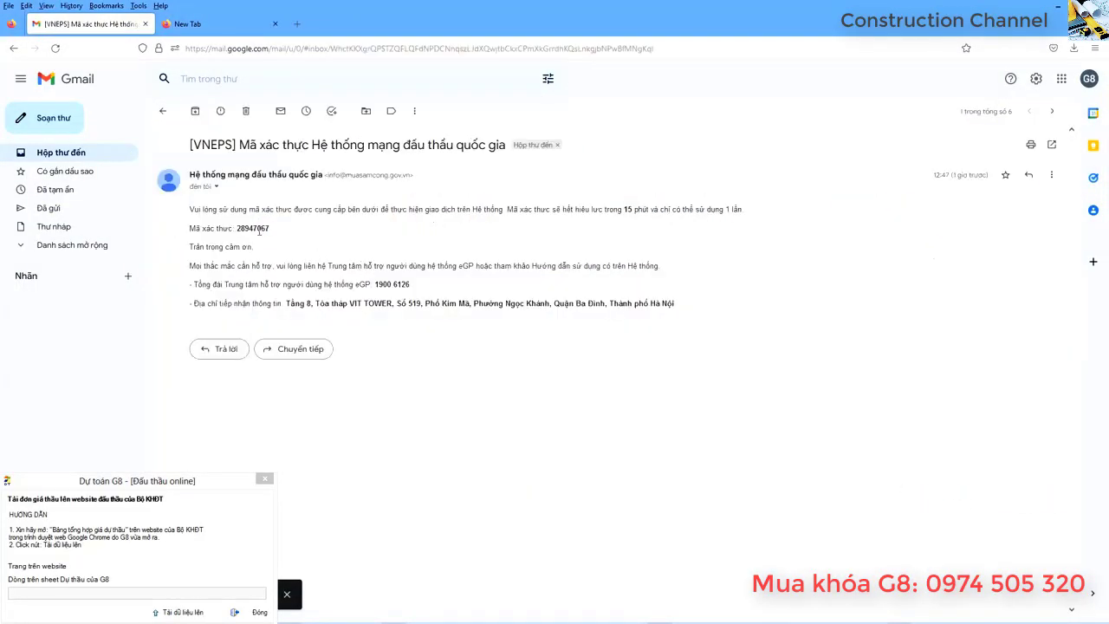
double_click(258, 230)
right_click(257, 229)
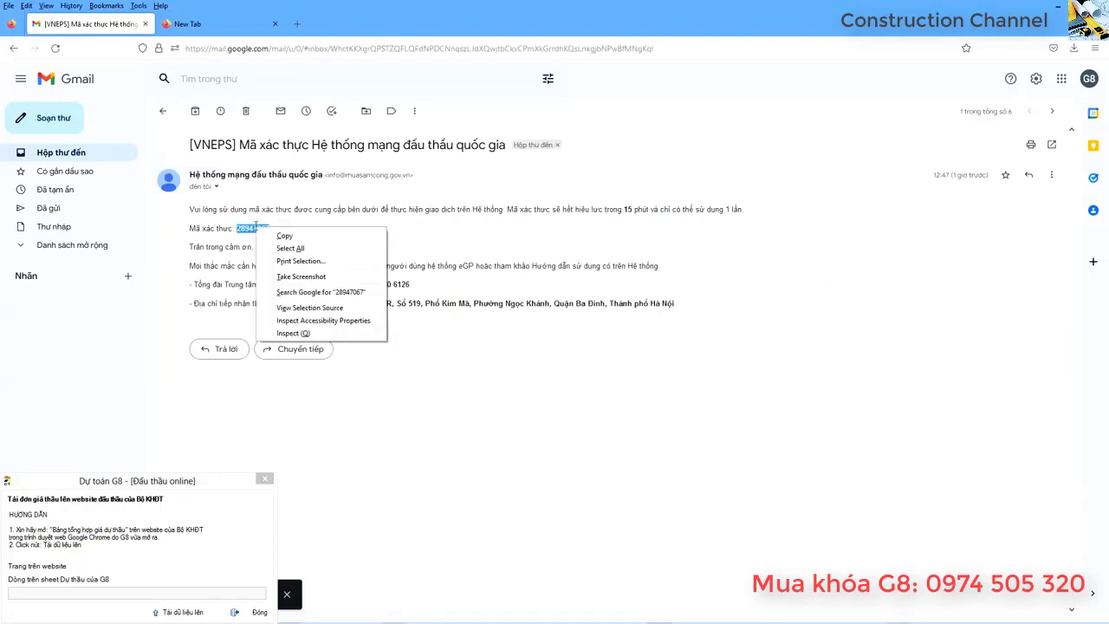
click(284, 235)
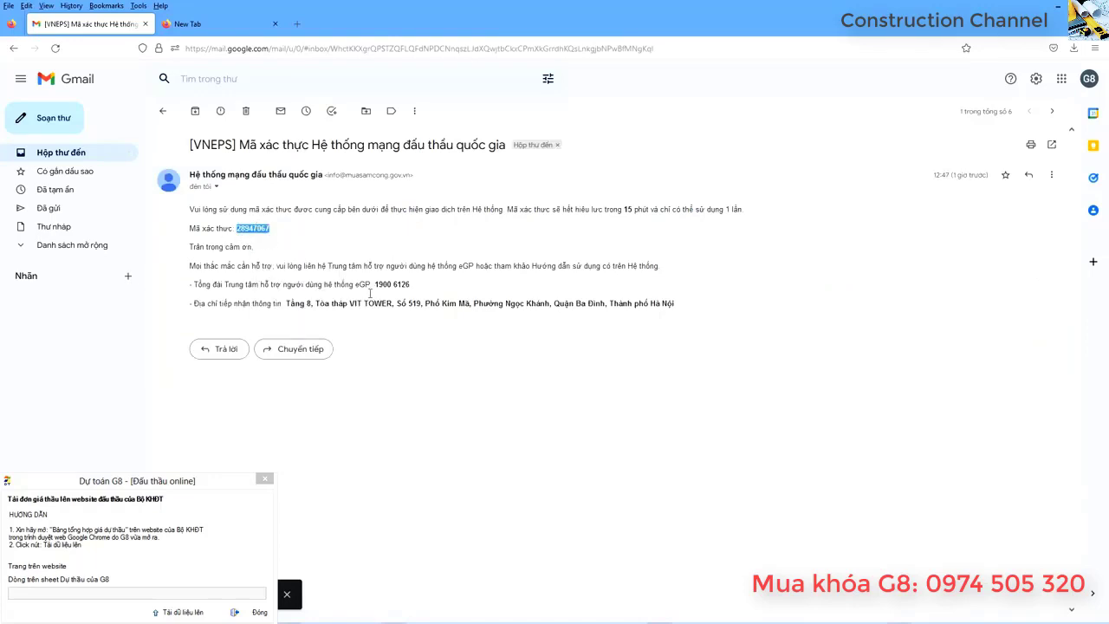
Return to Chrome, paste the verification code into the authentication field and complete the login.
key(alt+Tab)
right_click(482, 273)
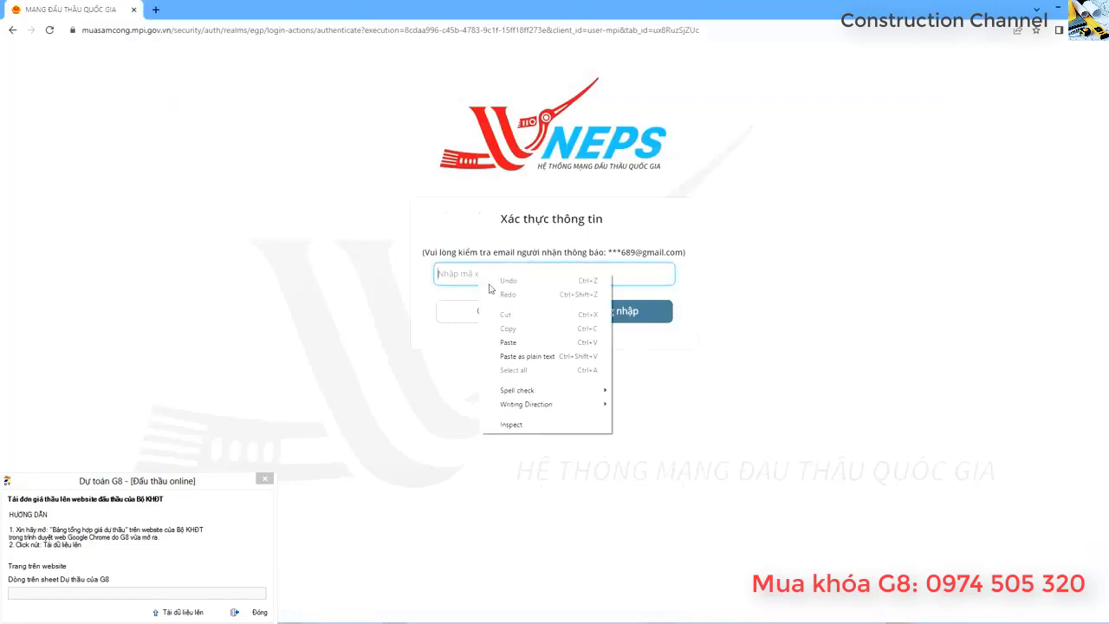
click(508, 342)
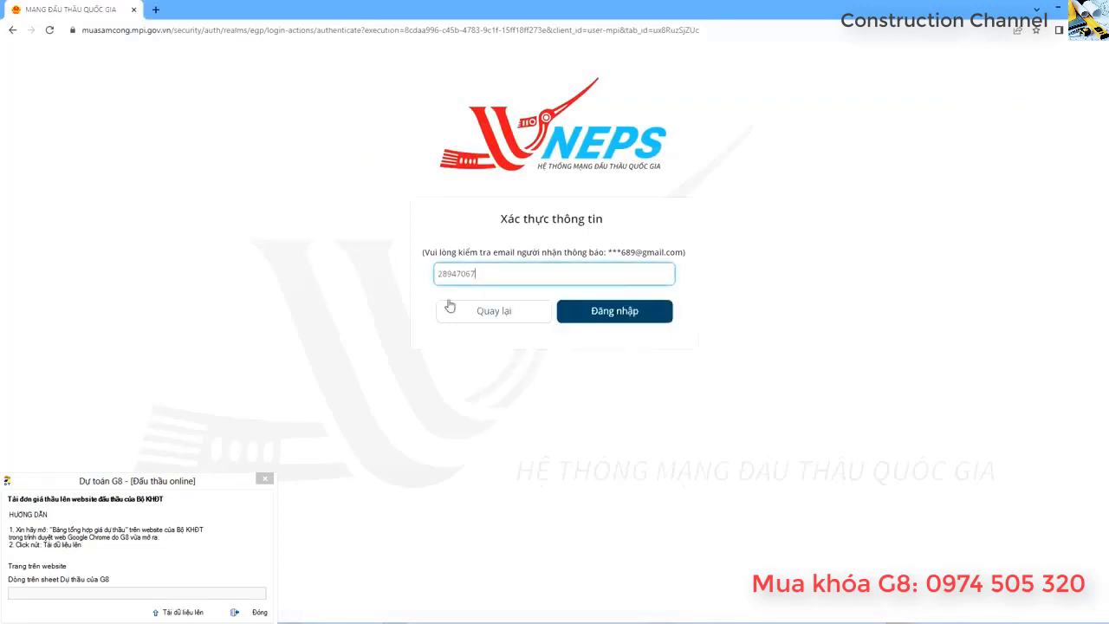
click(610, 317)
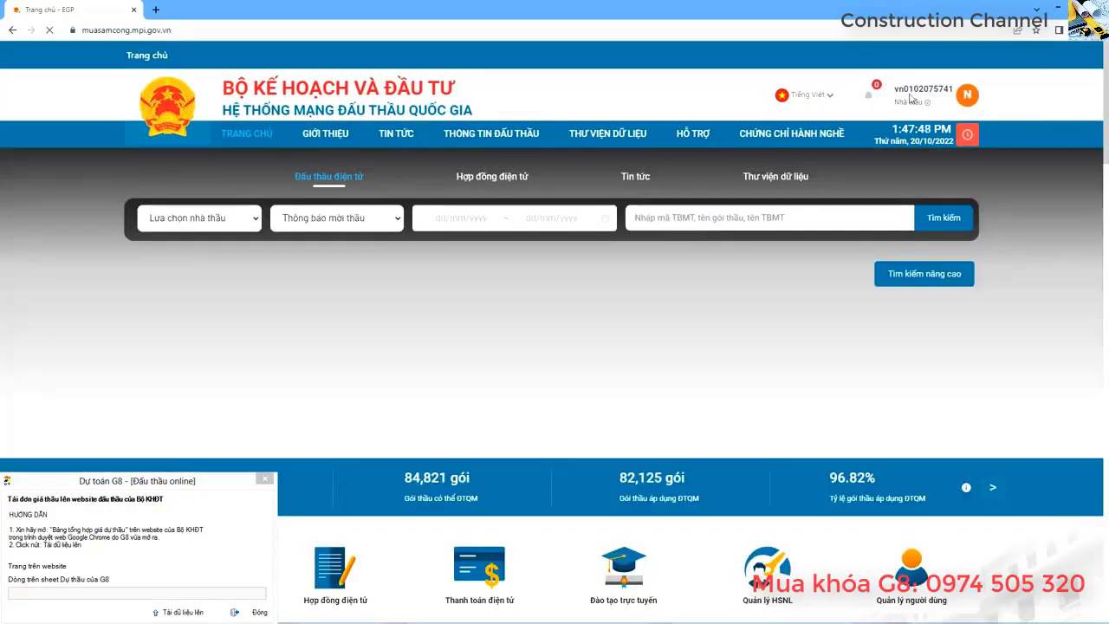
click(908, 104)
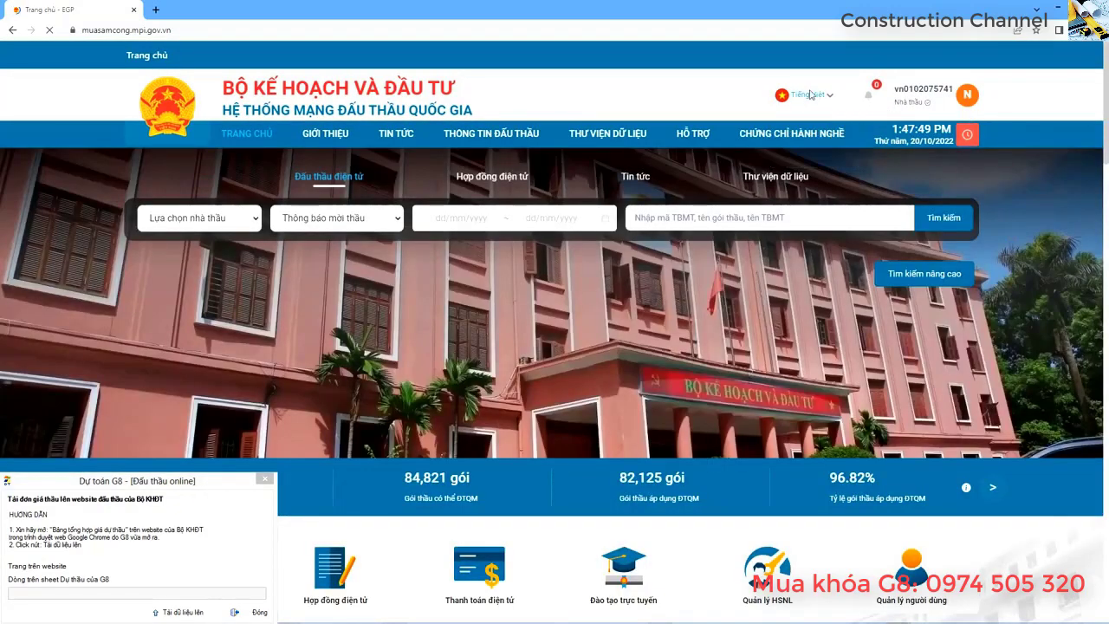
mouse_move(906, 102)
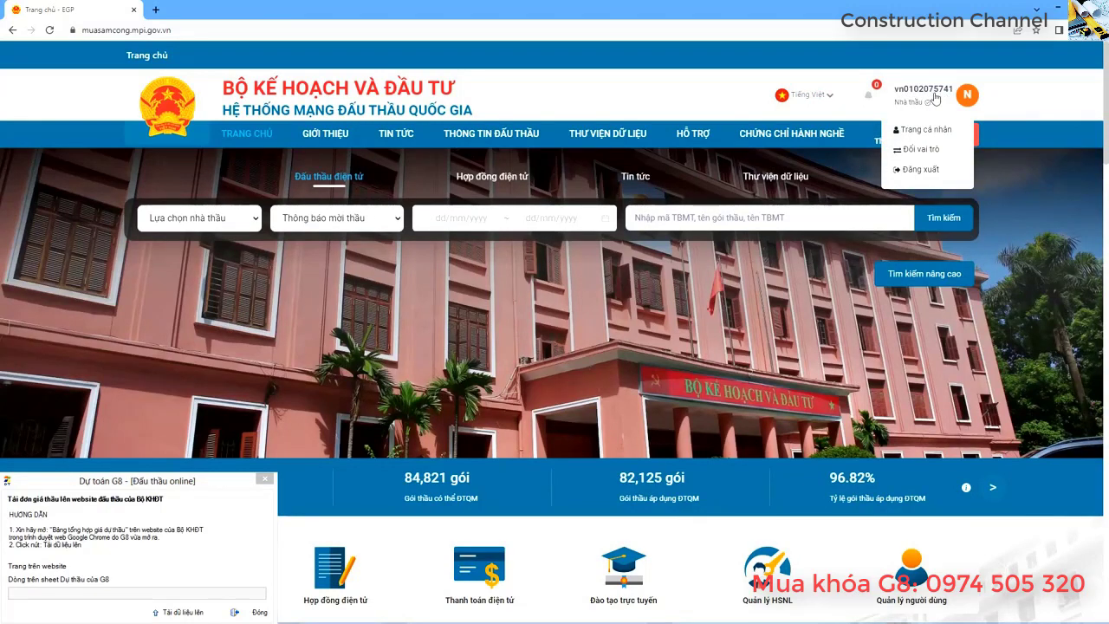
click(684, 217)
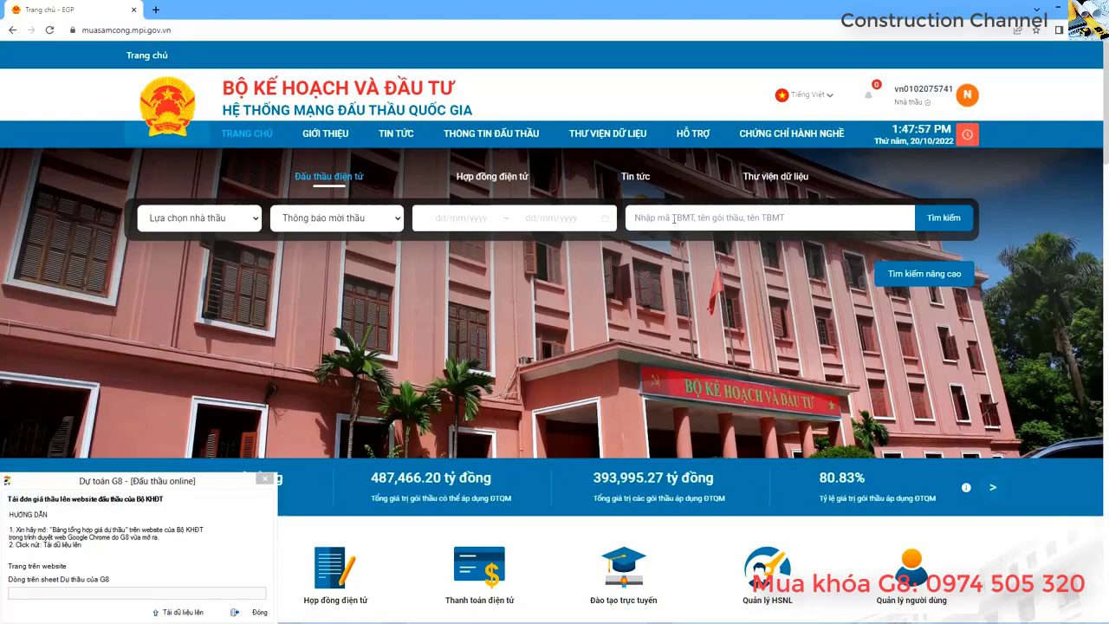
key(alt+Tab)
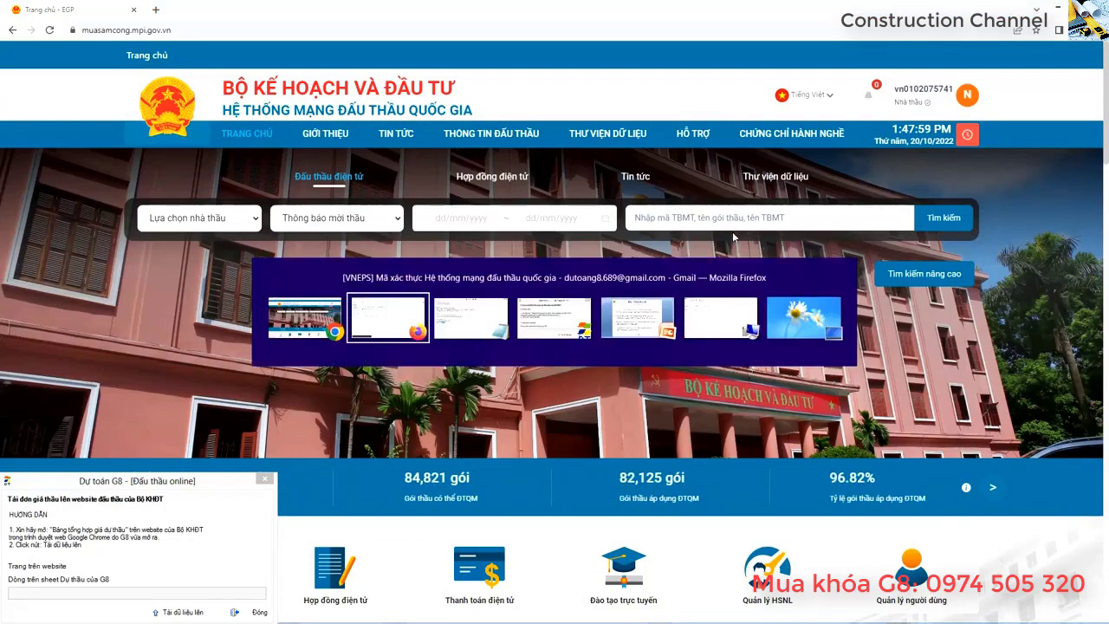
key(alt+Tab)
double_click(407, 247)
right_click(408, 248)
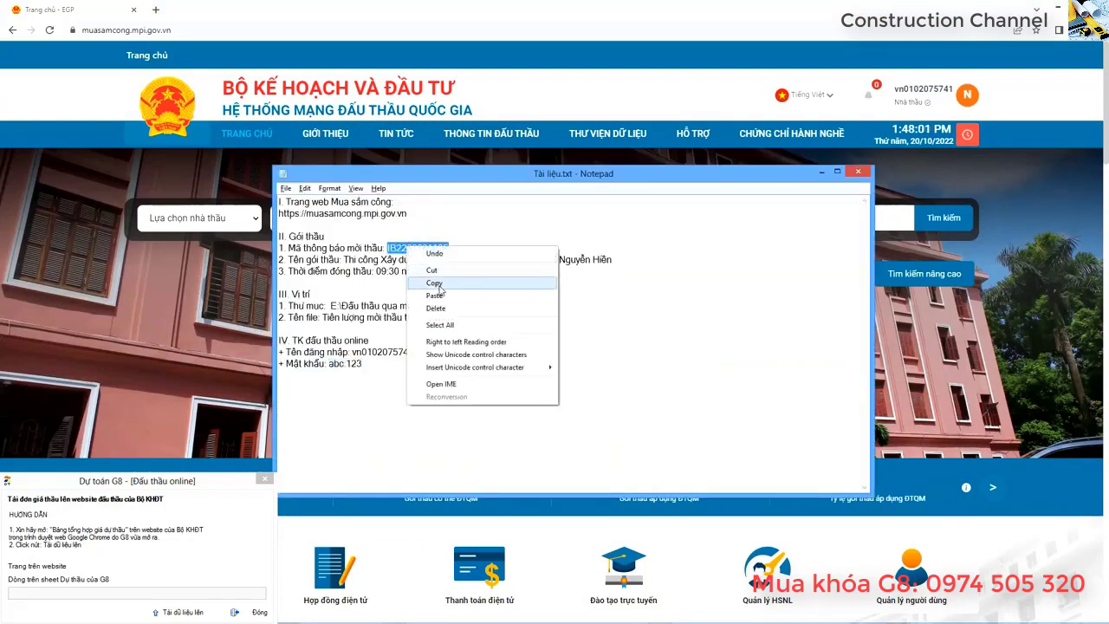
click(435, 282)
key(alt+Tab)
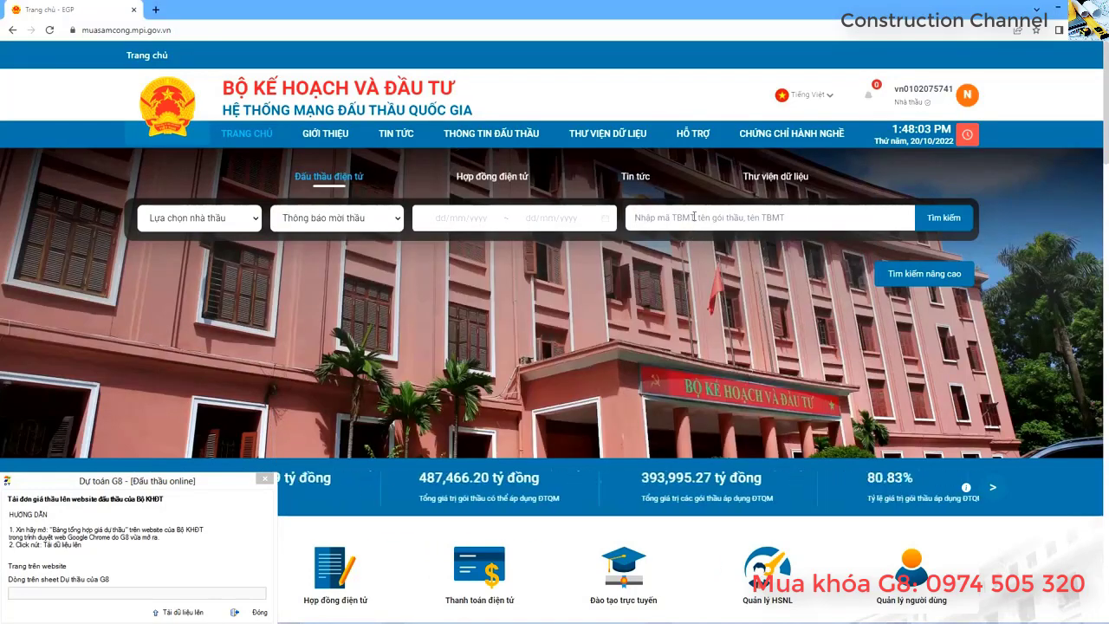
right_click(698, 222)
click(722, 288)
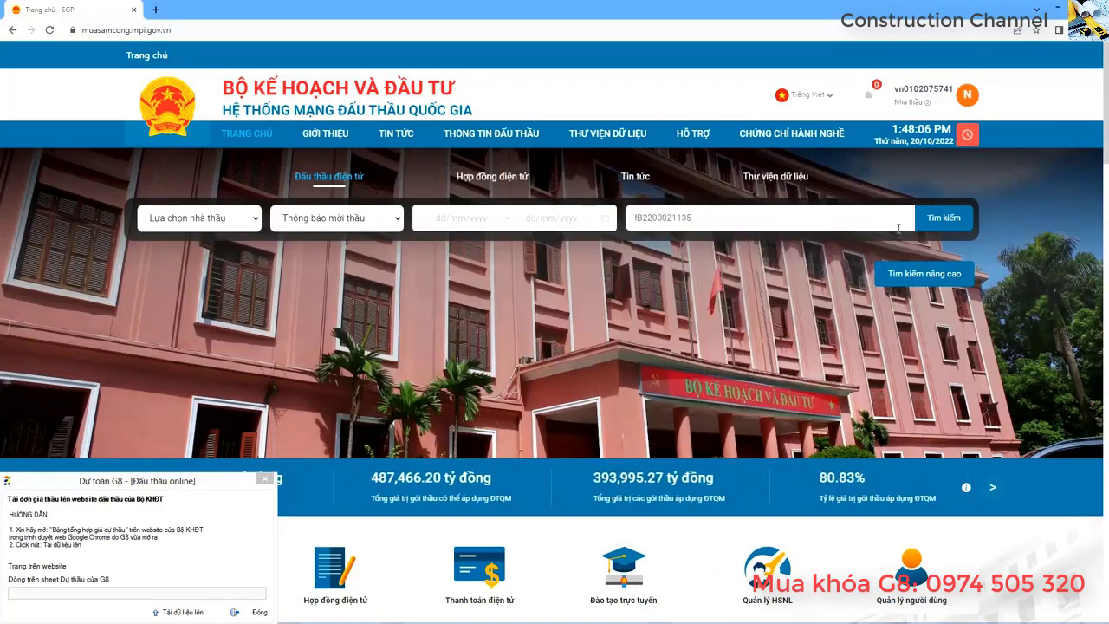
click(934, 219)
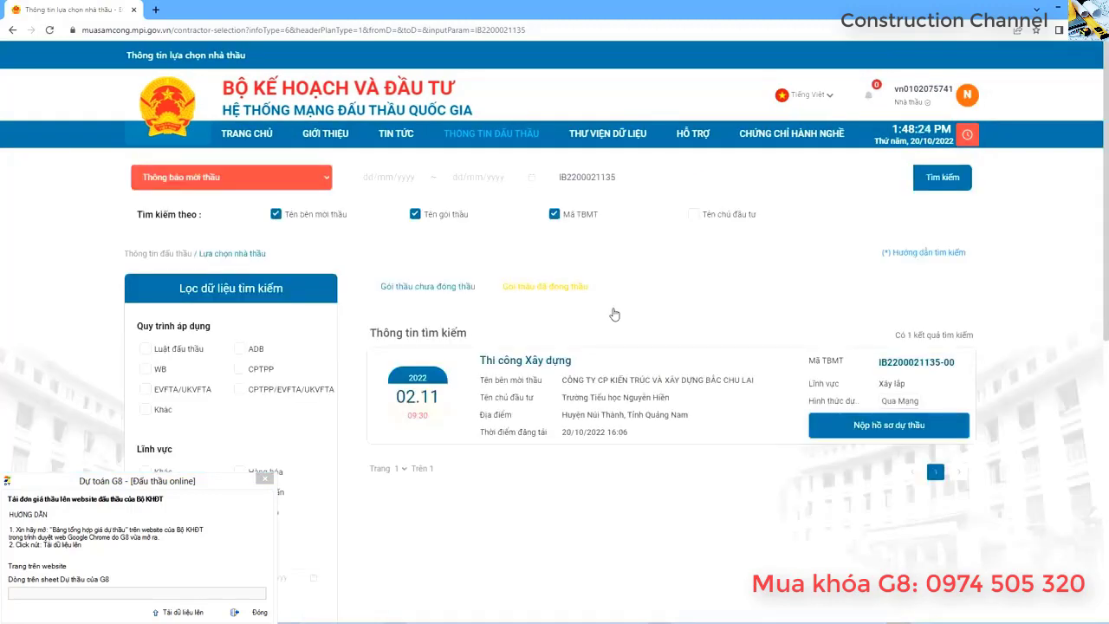
Try to start a bid submission for the found package, dismiss the notice and switch the account's role.
click(889, 426)
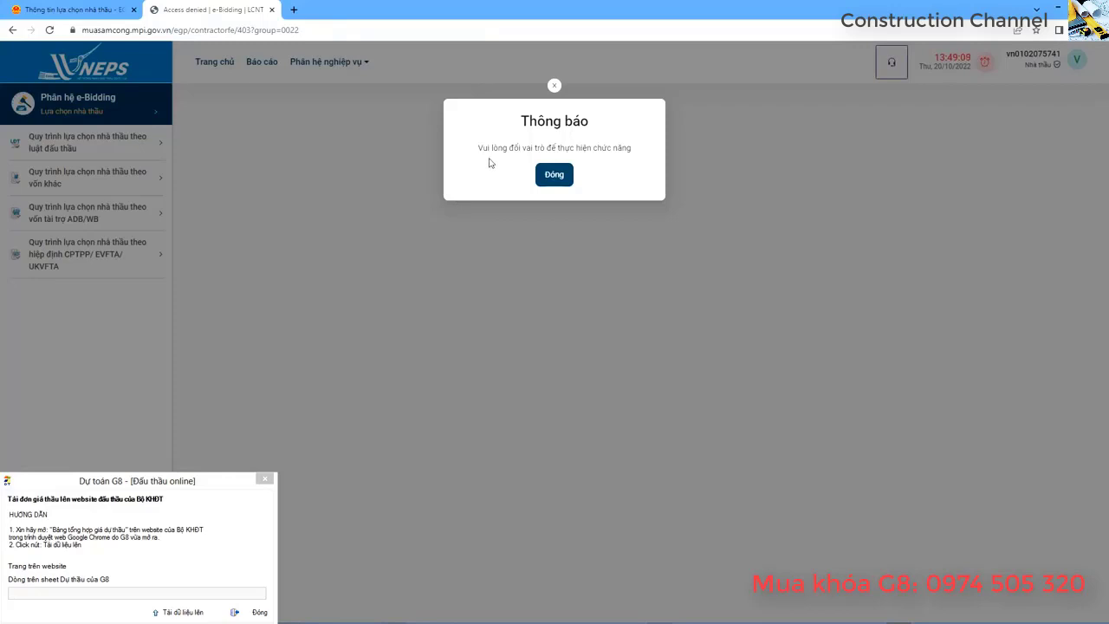
click(555, 175)
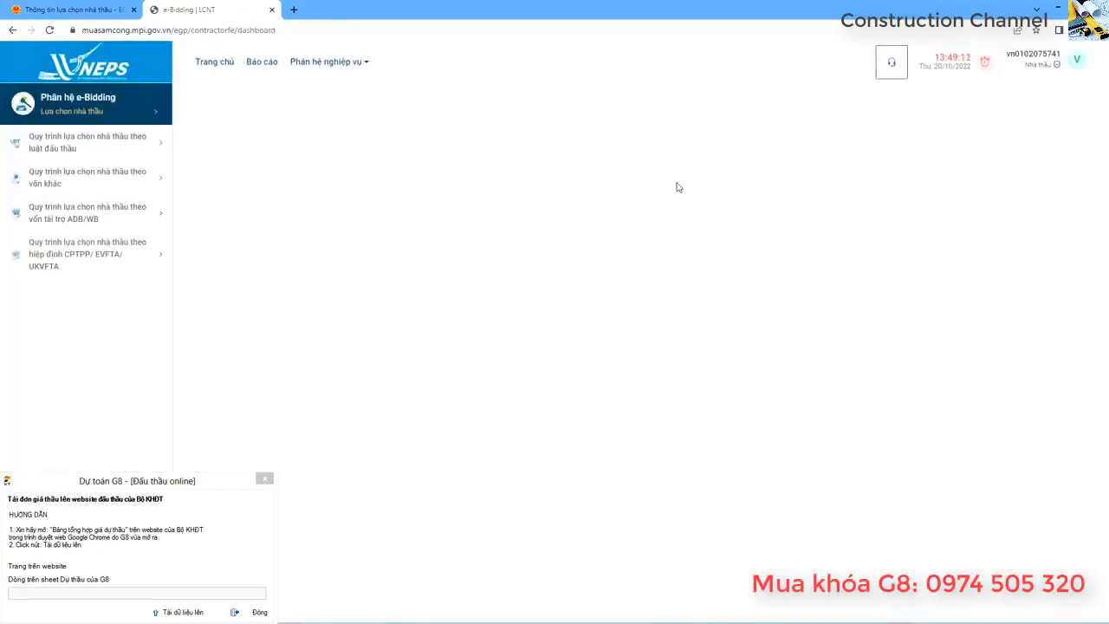
click(1077, 66)
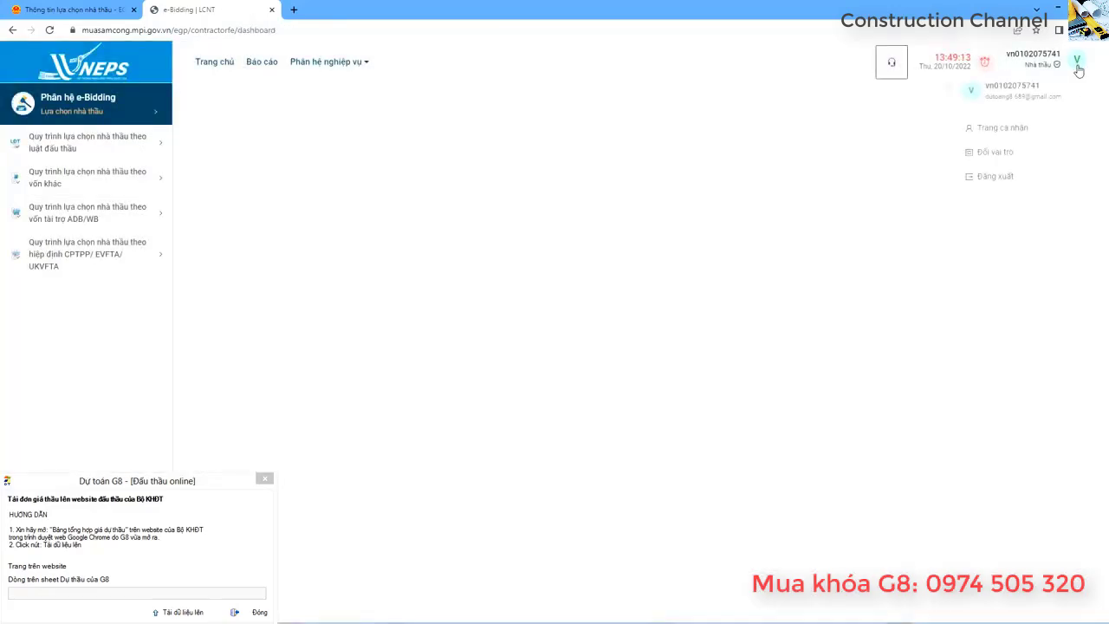
click(991, 154)
click(551, 149)
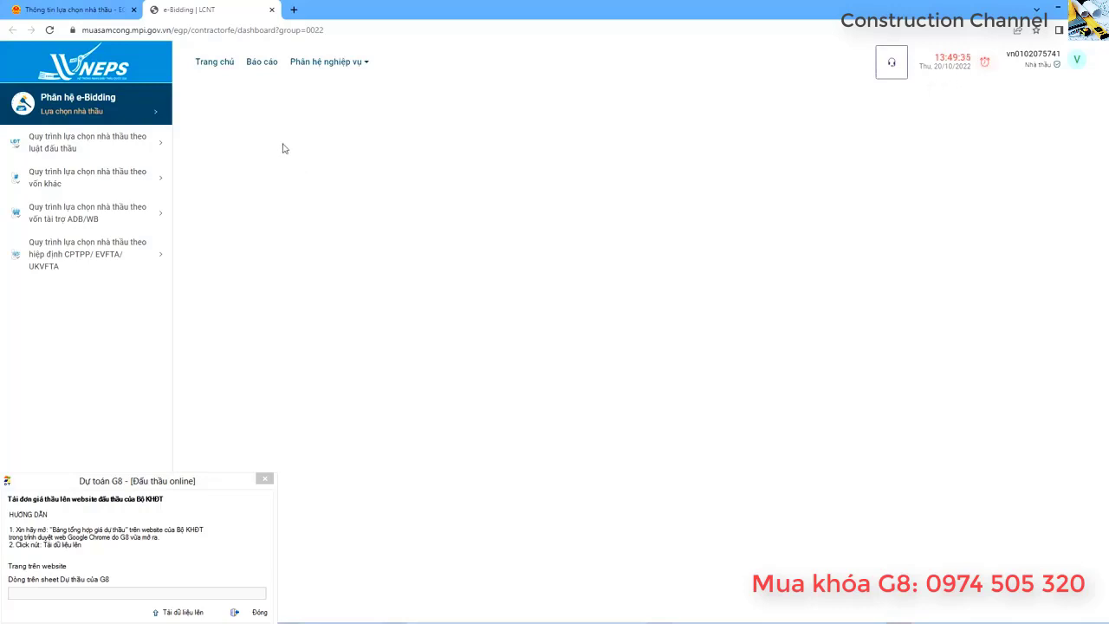
click(273, 10)
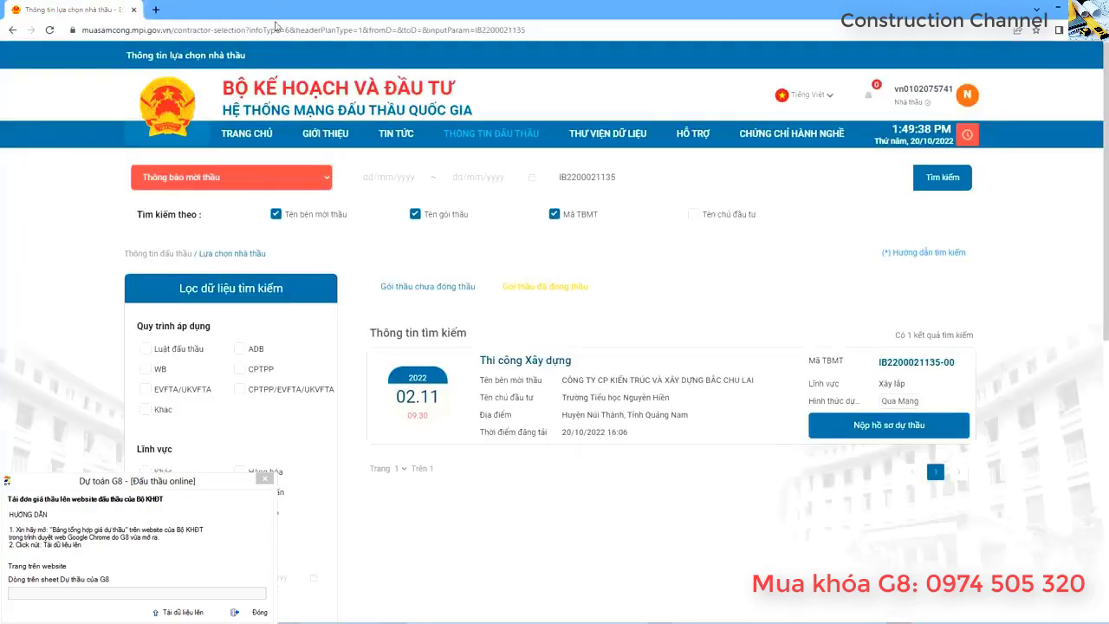
click(884, 431)
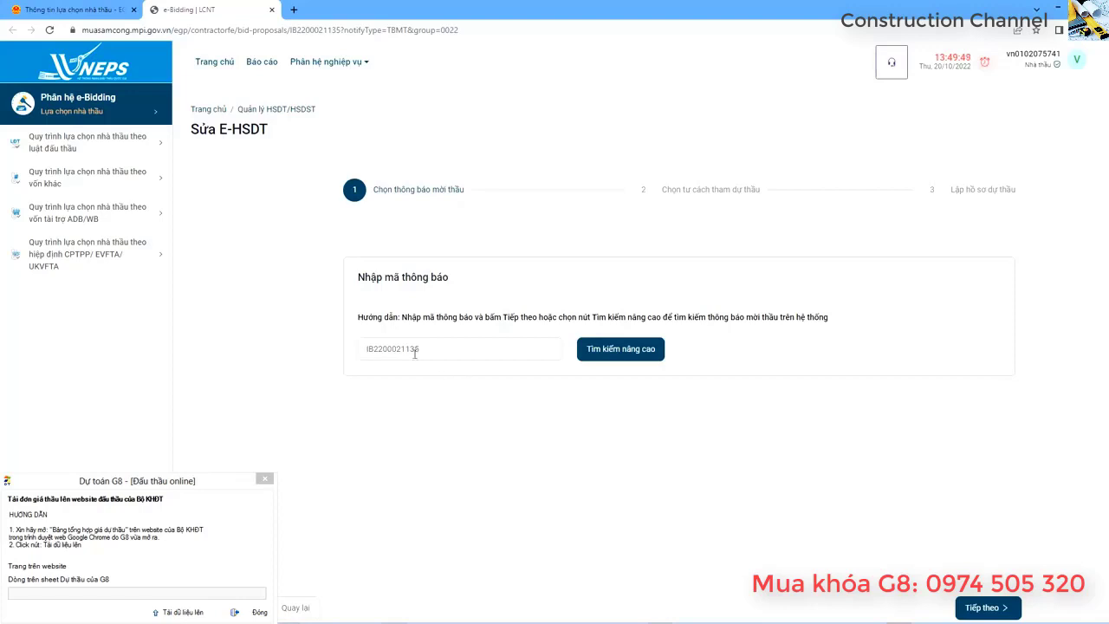
click(985, 608)
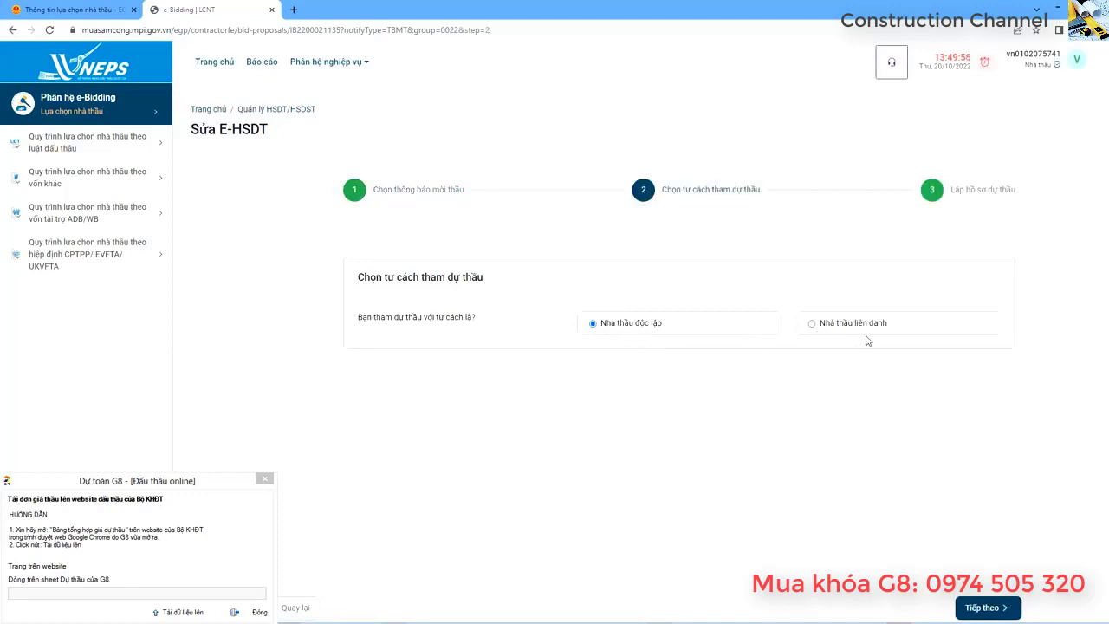
click(986, 608)
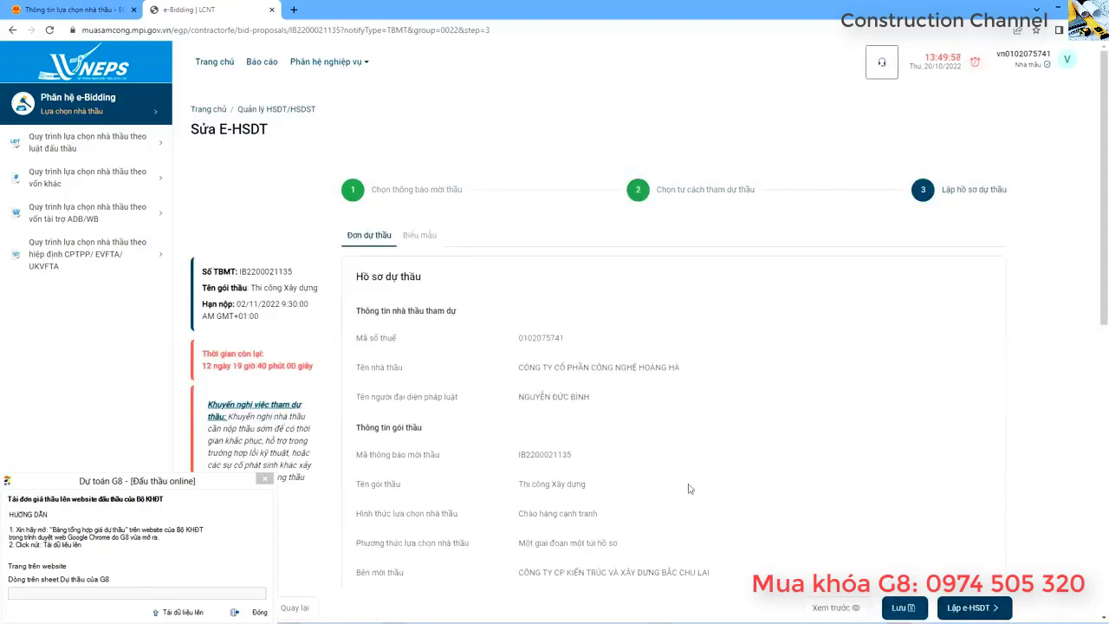
Review the bid application, proceed to the e-HSDT form list and open Mẫu số 11. Bảng tổng hợp giá dự thầu for editing.
scroll(700, 493, down, 4)
scroll(700, 494, down, 3)
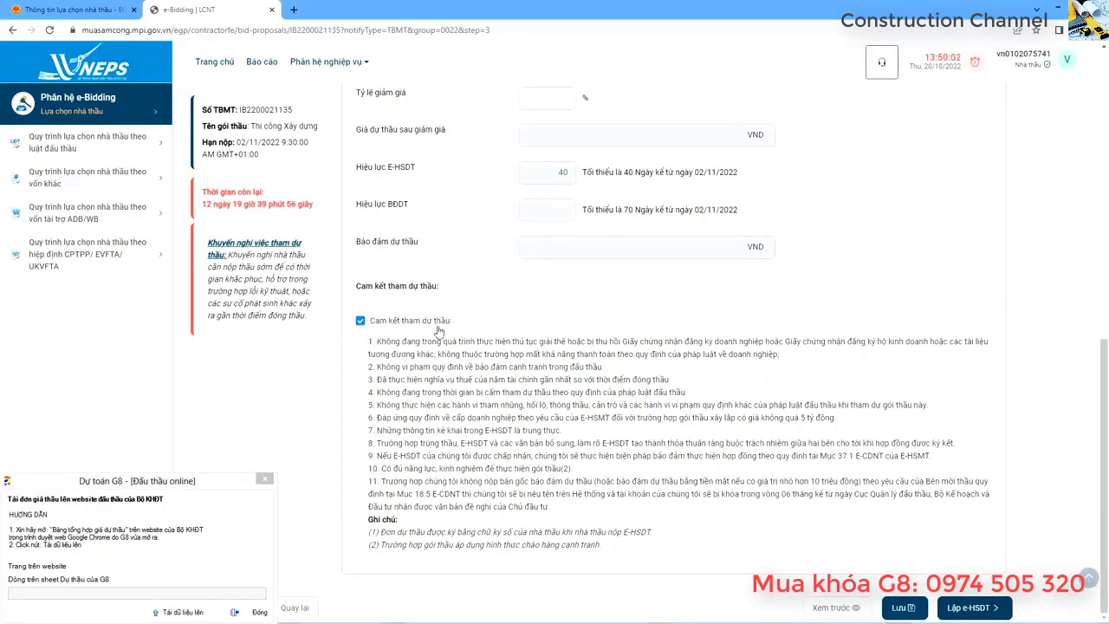
click(979, 611)
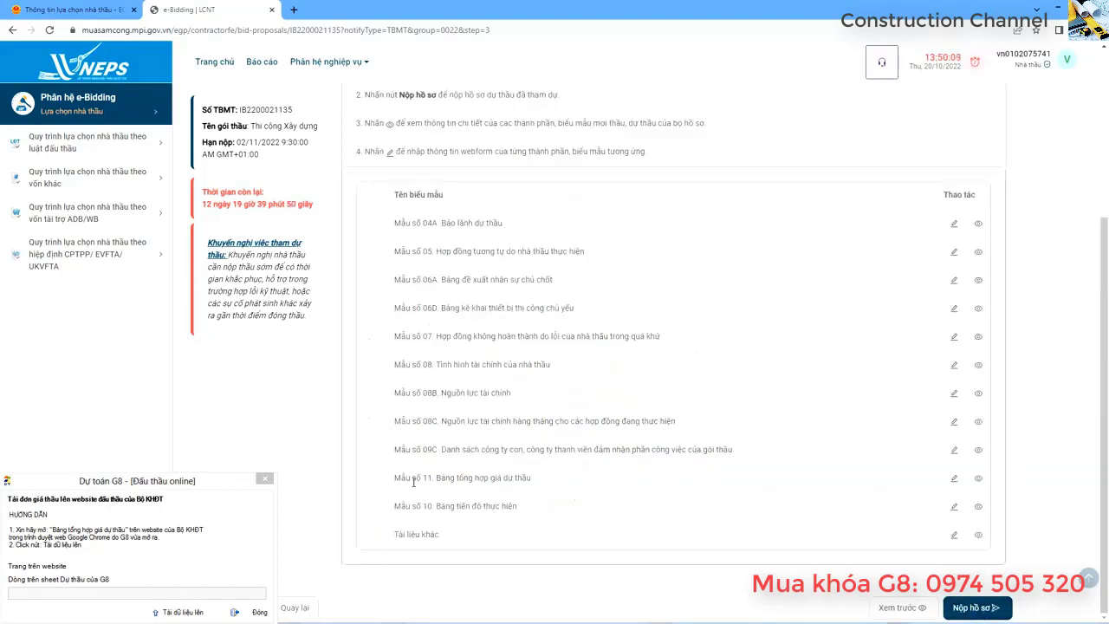
drag(395, 478, 549, 483)
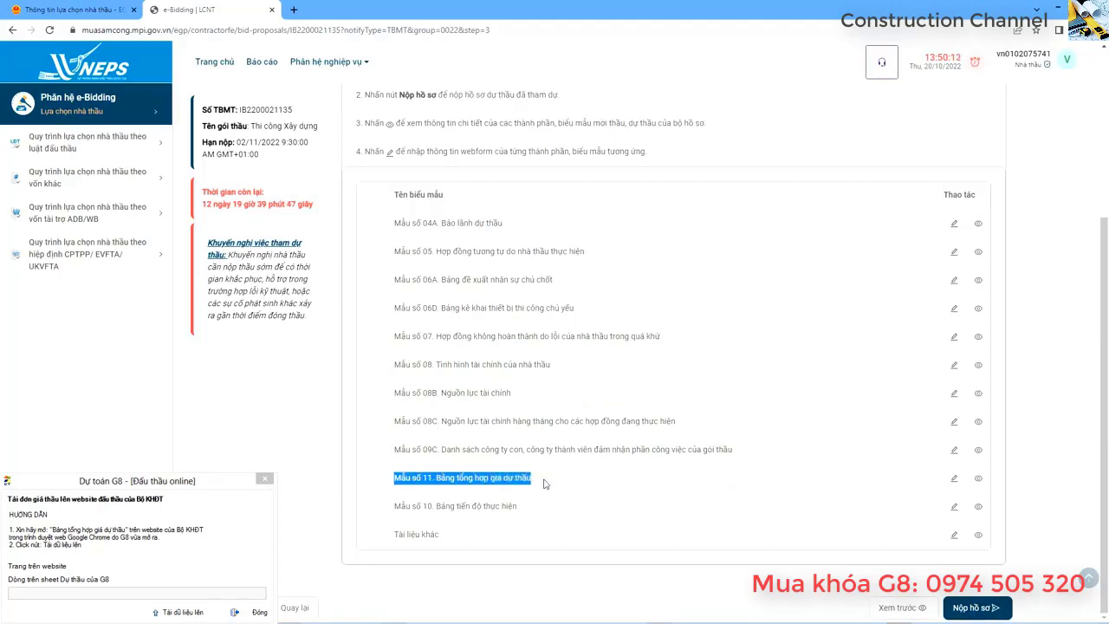
click(953, 483)
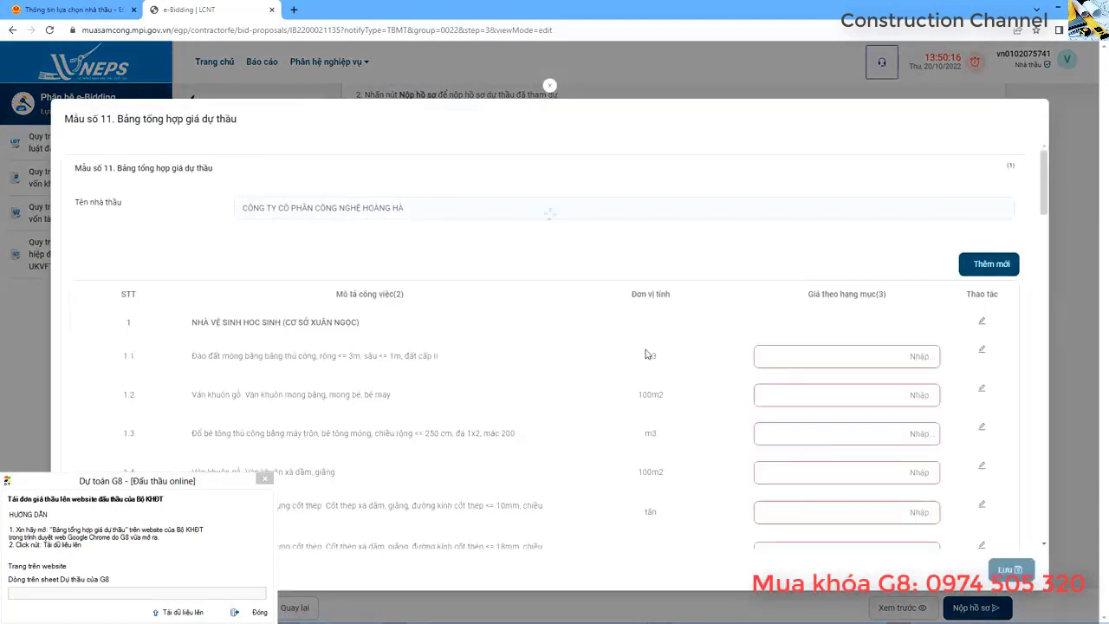
Try the manual price fields of items 1.1 and 1.2 in the bid price table.
click(809, 361)
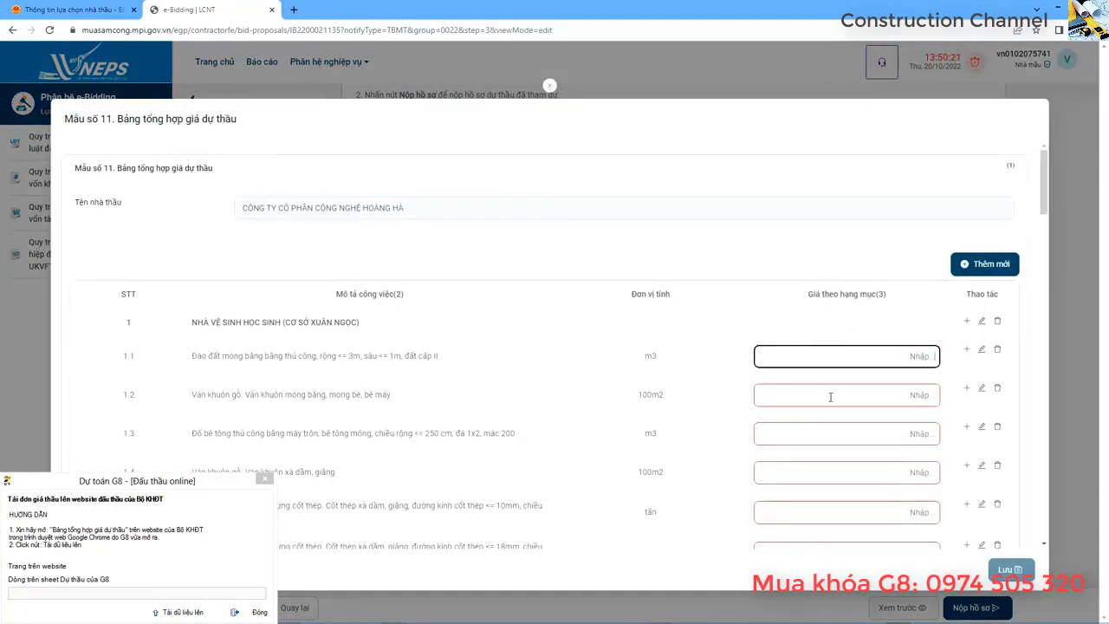
click(832, 396)
click(837, 357)
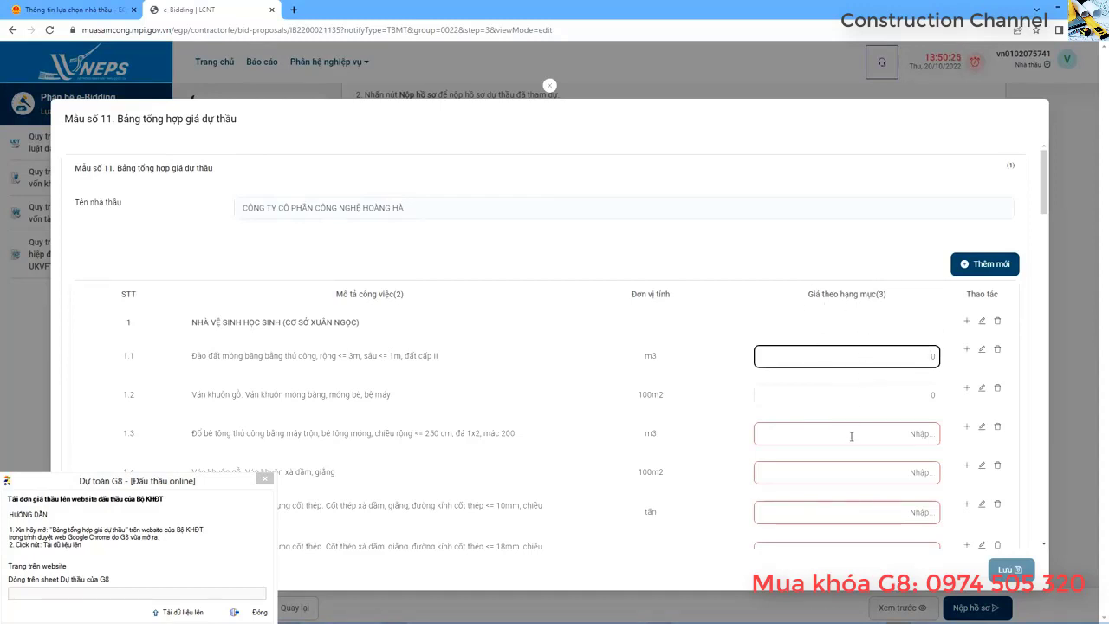
Upload the bid unit prices from Dự toán G8 into the Mẫu số 11 form, confirm the transfer and close the upload window.
click(192, 489)
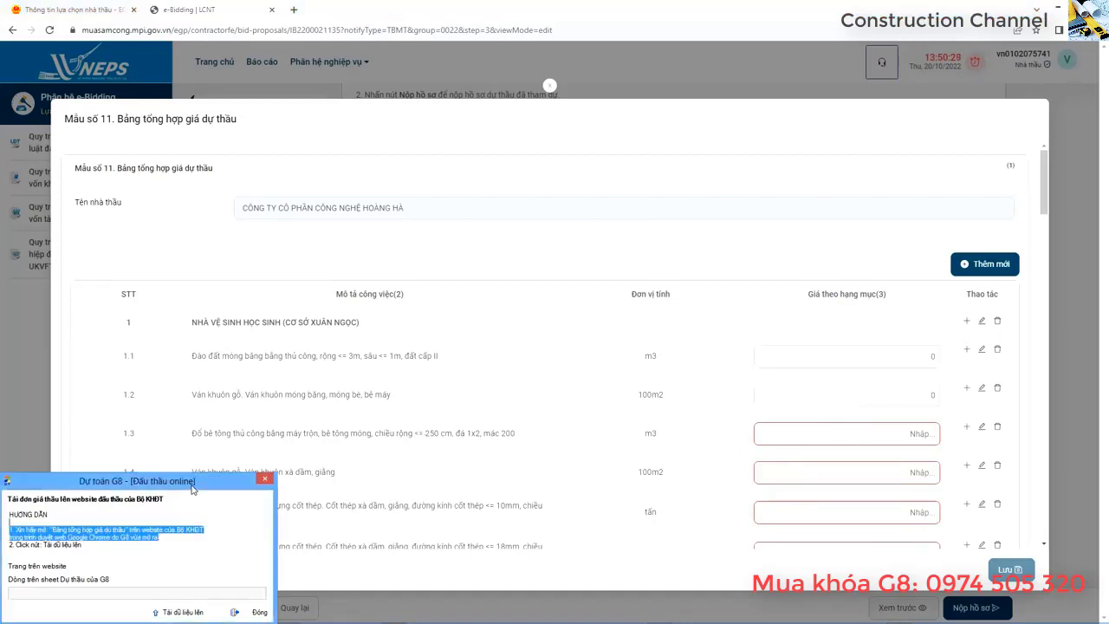
click(117, 543)
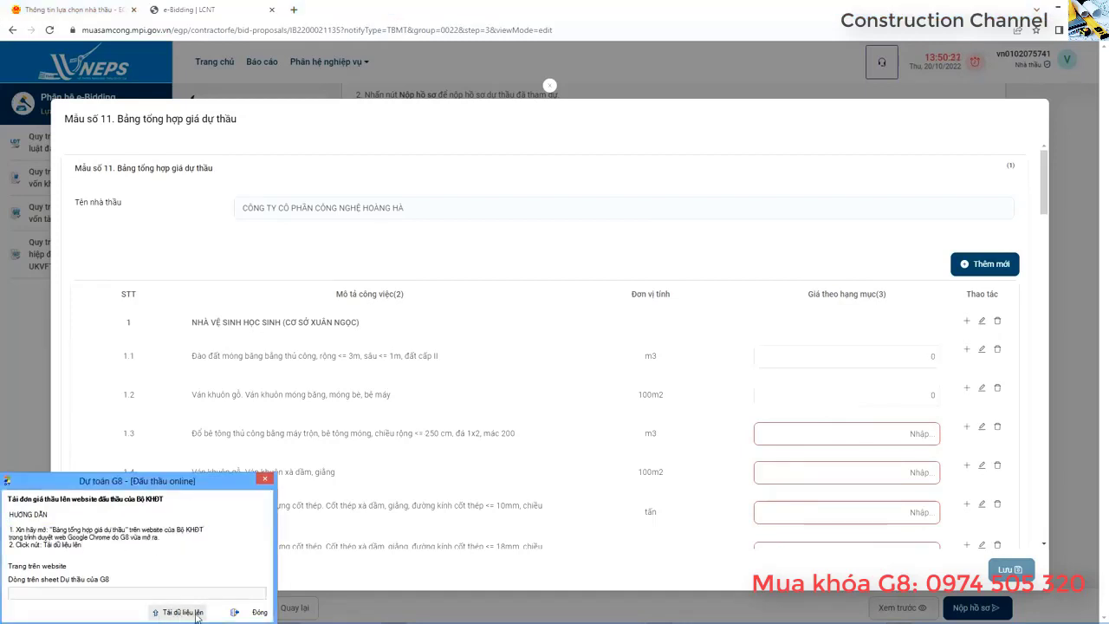
click(195, 612)
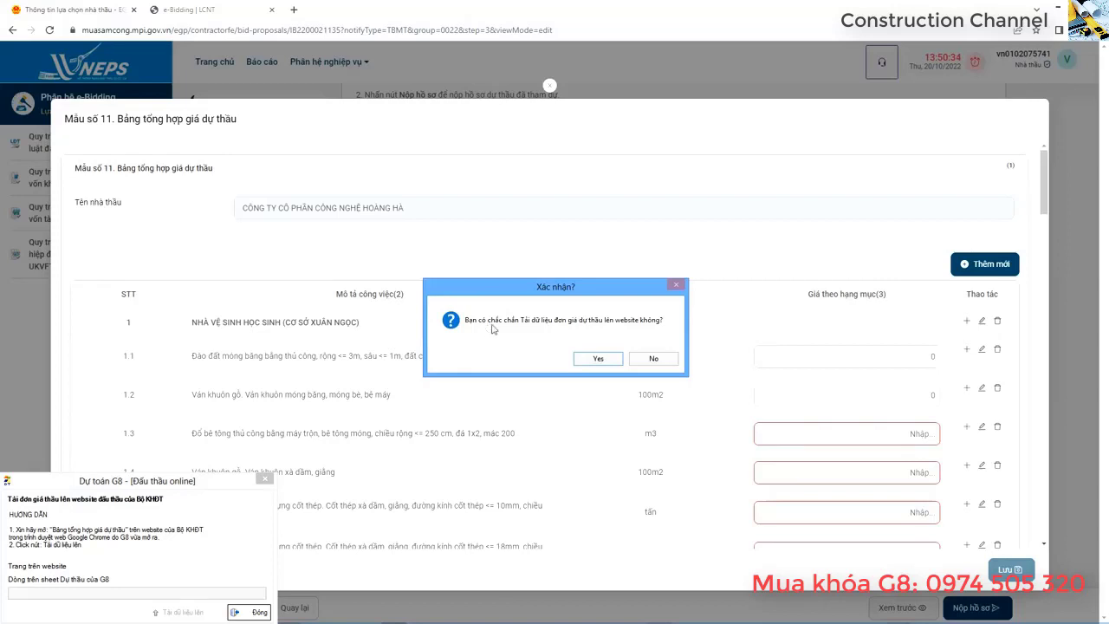
click(598, 358)
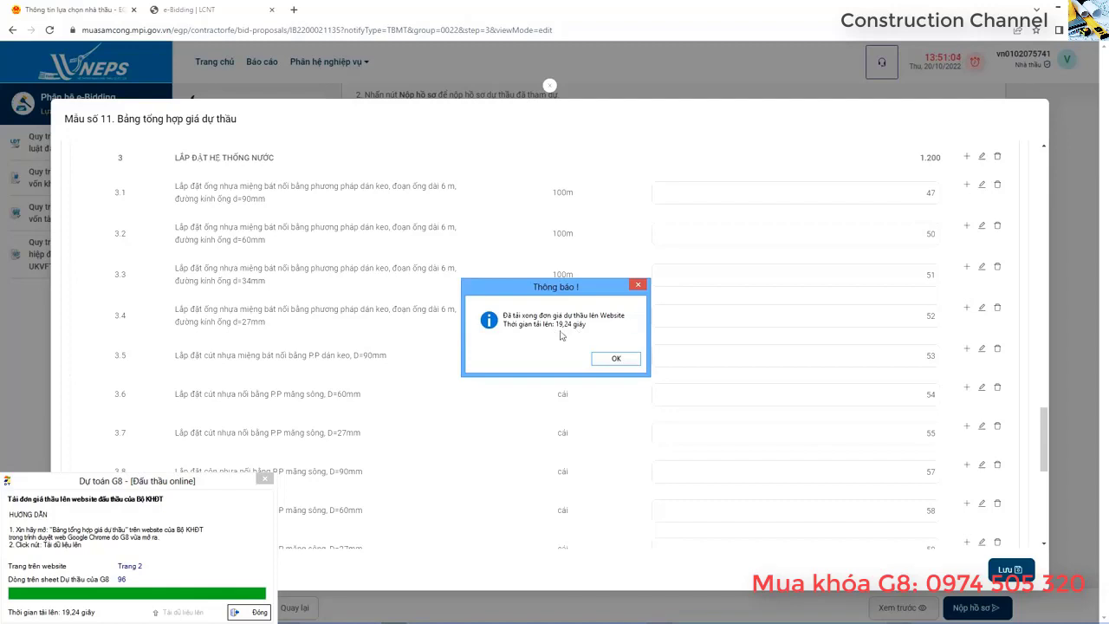
click(598, 359)
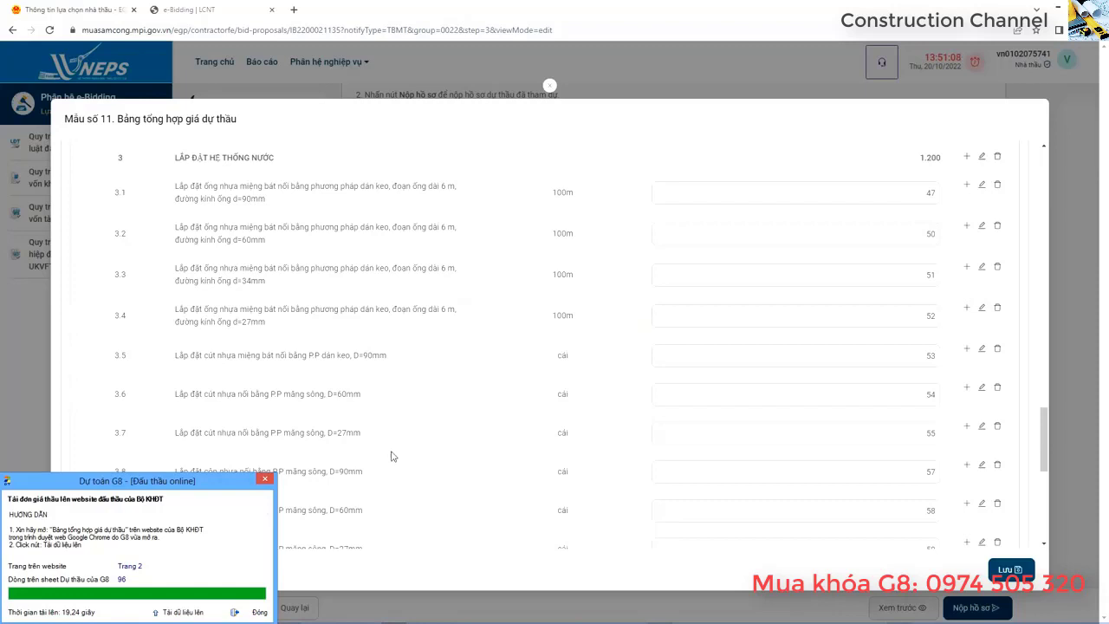
click(260, 611)
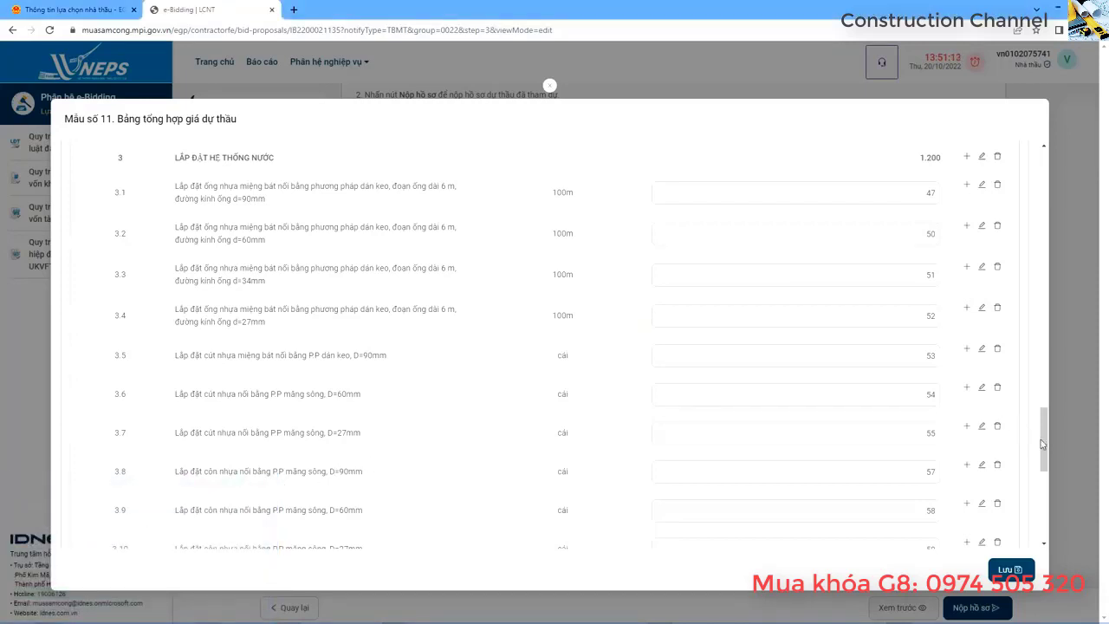
Compare the uploaded prices in Mẫu số 11, from item 1.1 onward, with the Đơn giá column of the Dự thầu sheet in Dự toán G8.
drag(1047, 463, 1054, 163)
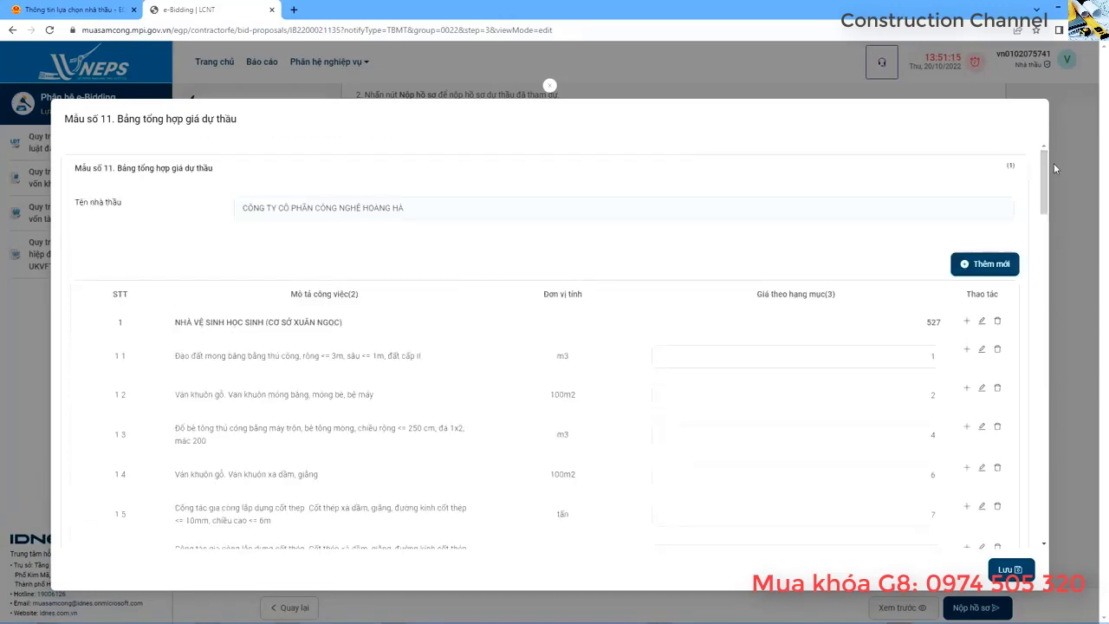
click(912, 355)
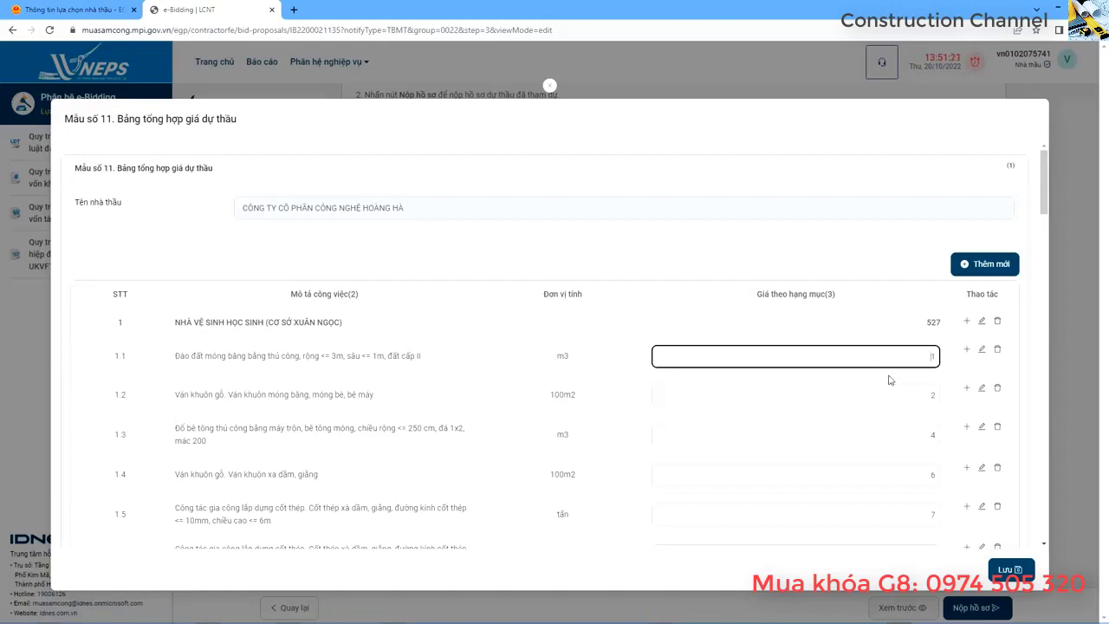
scroll(898, 396, down, 2)
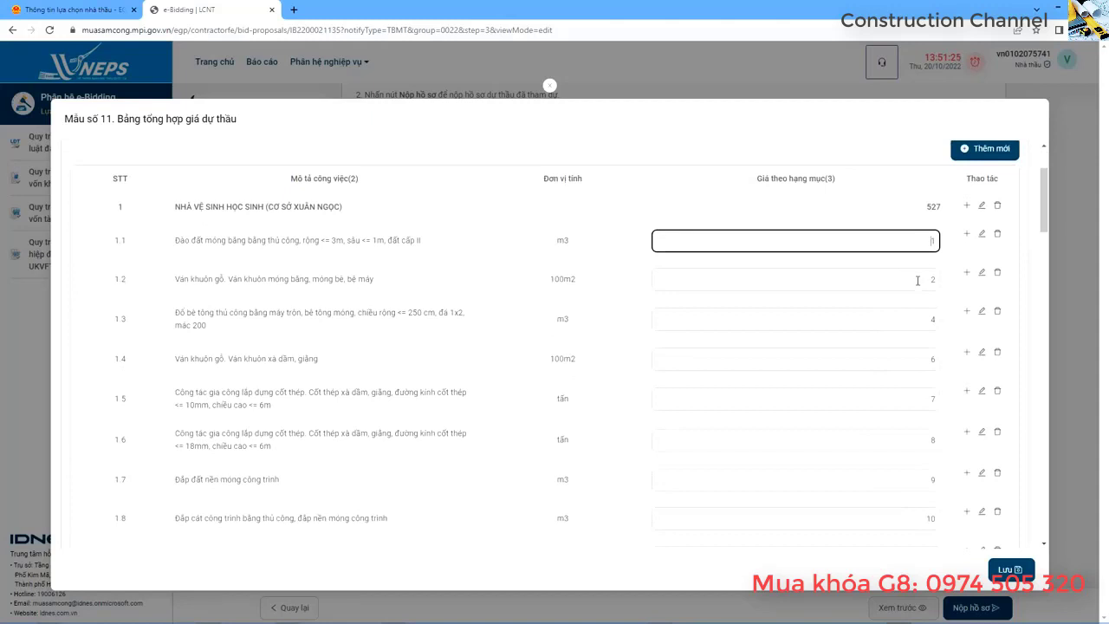
click(915, 398)
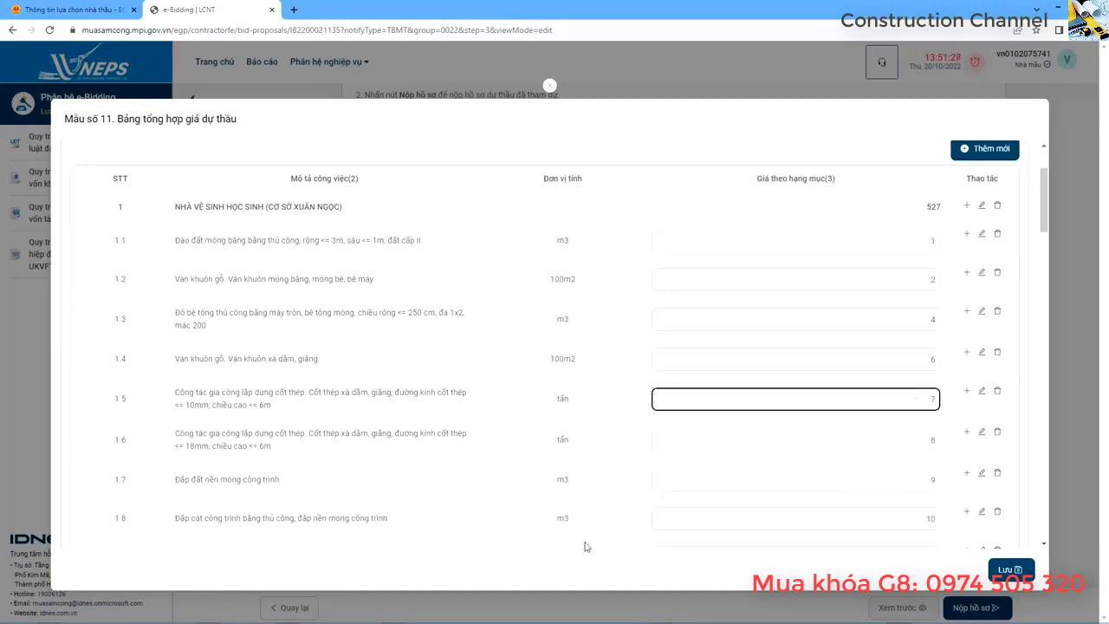
key(alt+Tab)
key(alt+Tab)
key(alt+Tab)
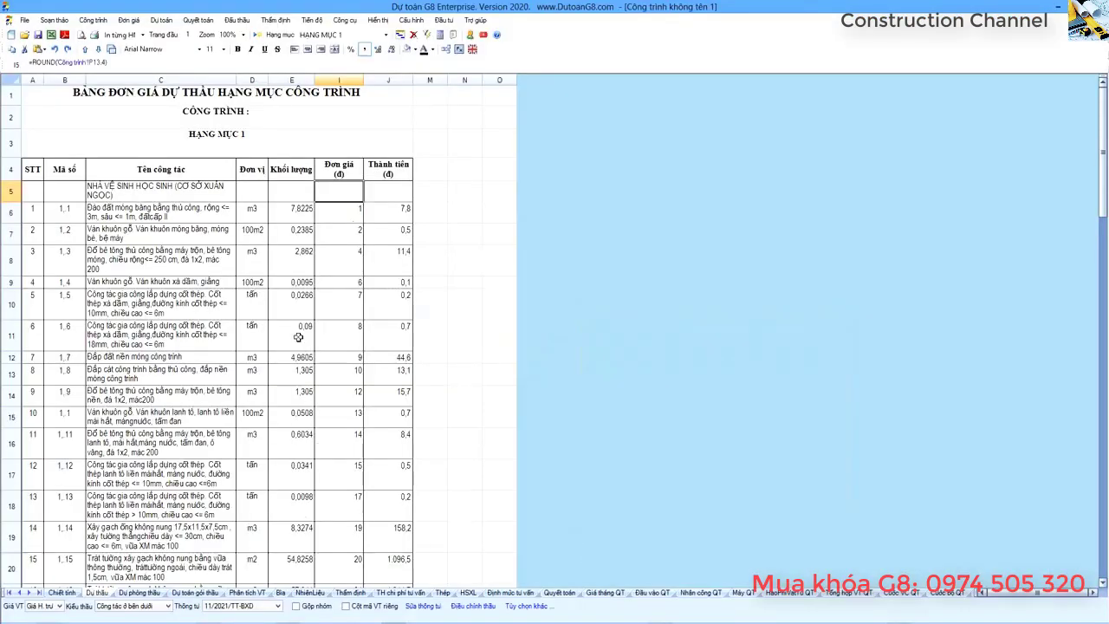
drag(354, 192, 355, 215)
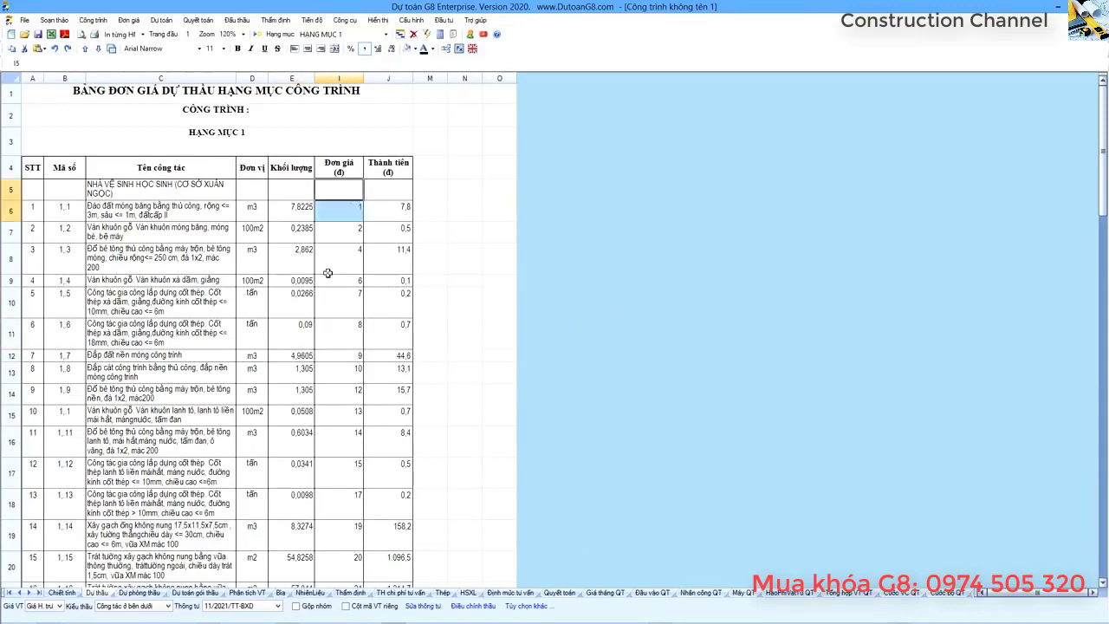
scroll(414, 316, up, 3)
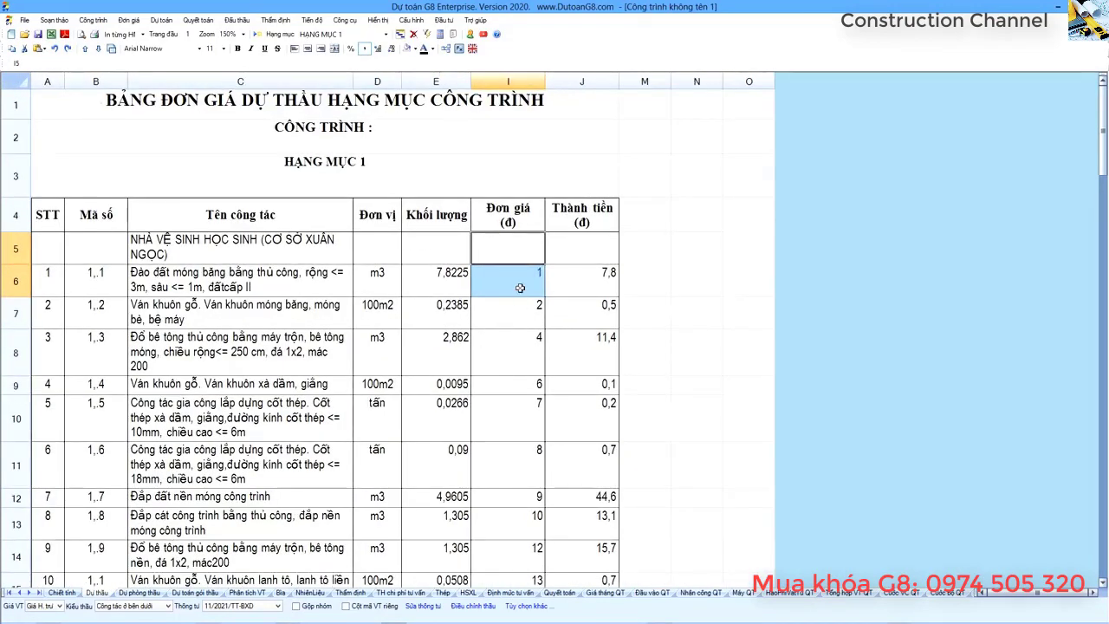
drag(520, 288, 515, 576)
click(517, 419)
click(518, 472)
key(alt+Tab)
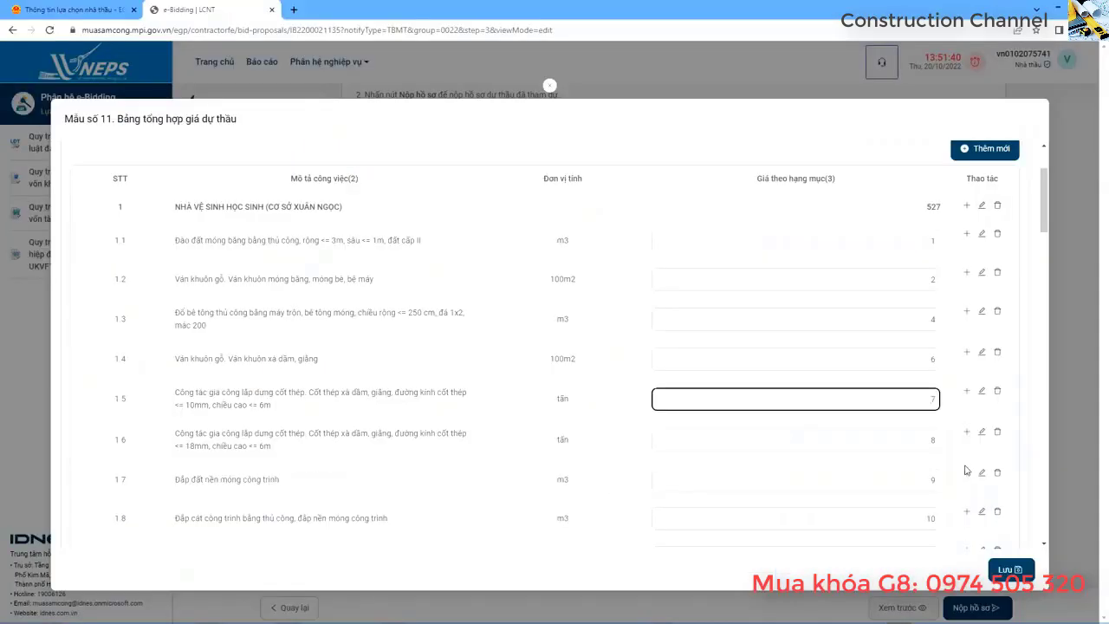
Compare the prices from item 1.6 onward with the Dự thầu sheet, and review the remaining uploaded prices on page 1 of Mẫu số 11.
key(alt+Tab)
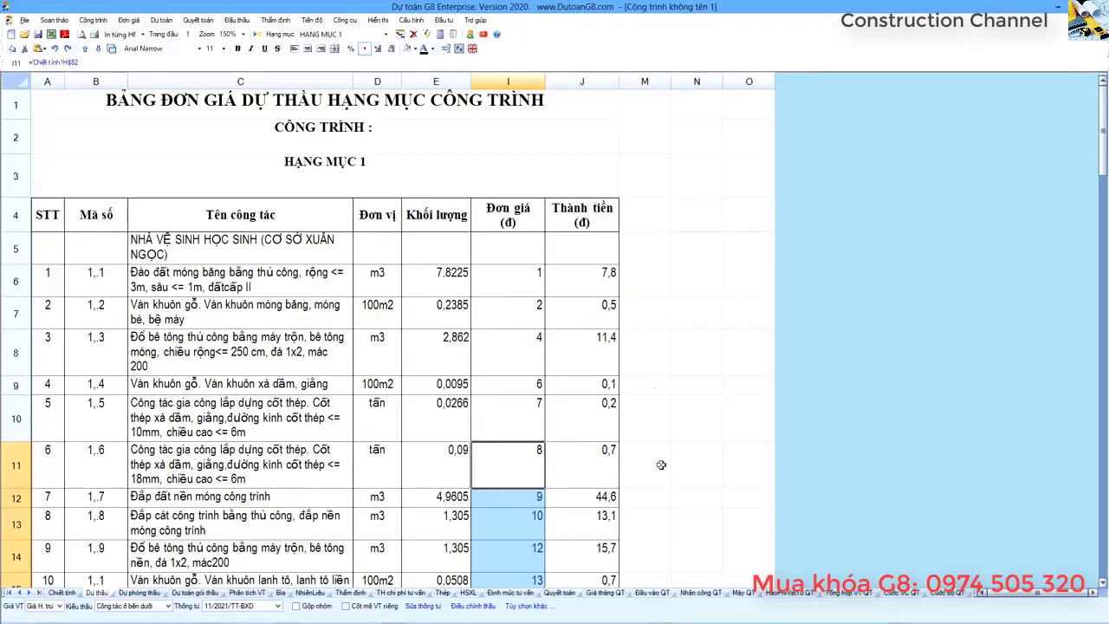
key(alt+Tab)
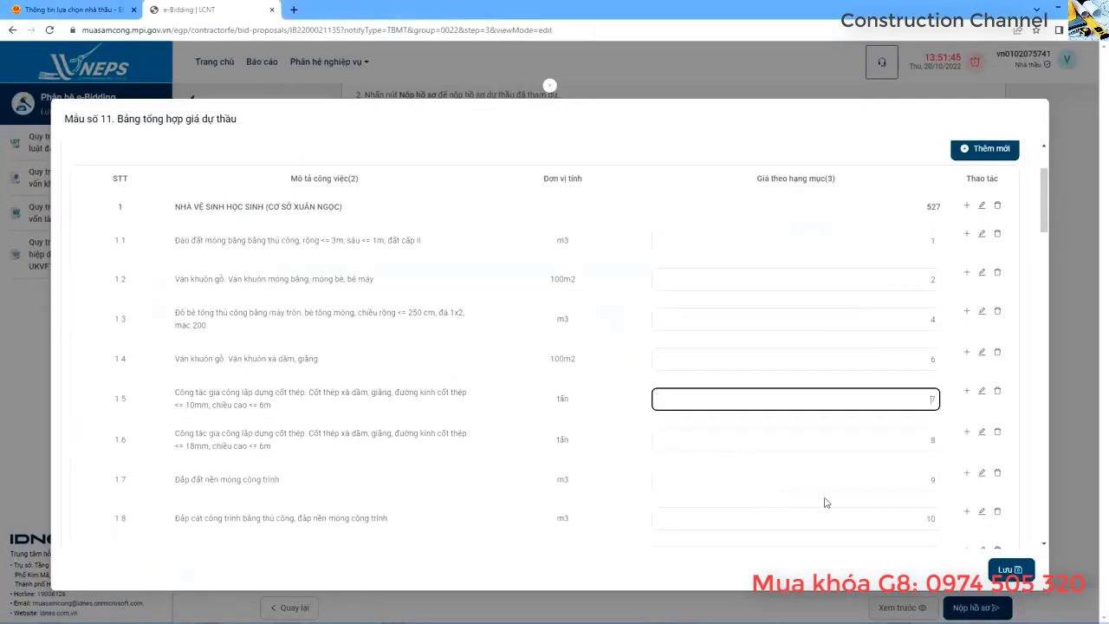
click(911, 517)
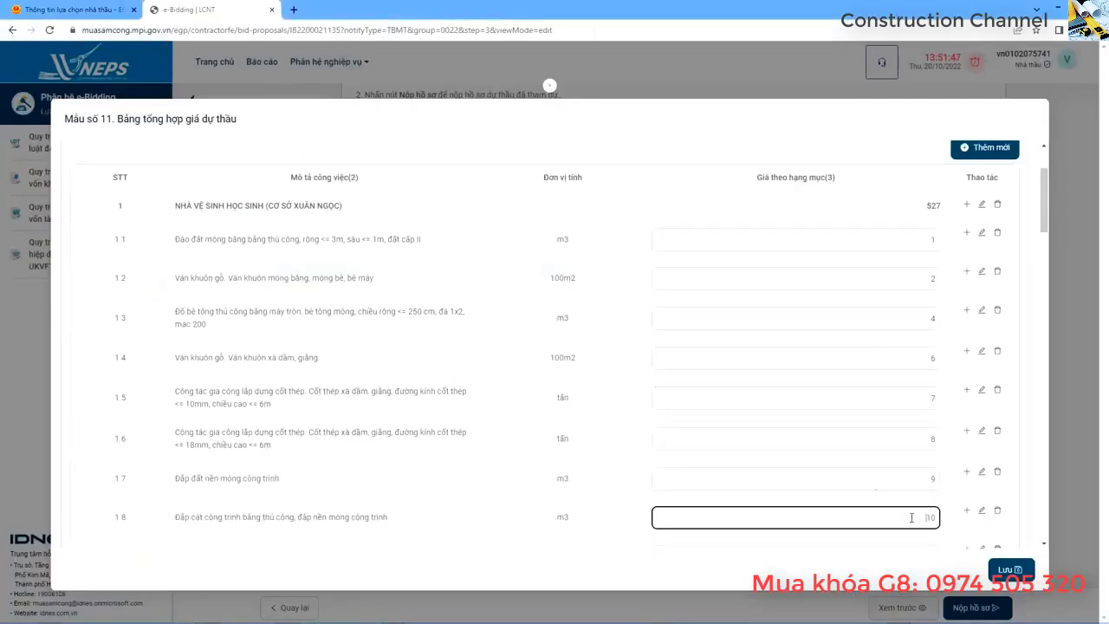
scroll(912, 517, down, 3)
scroll(917, 306, down, 9)
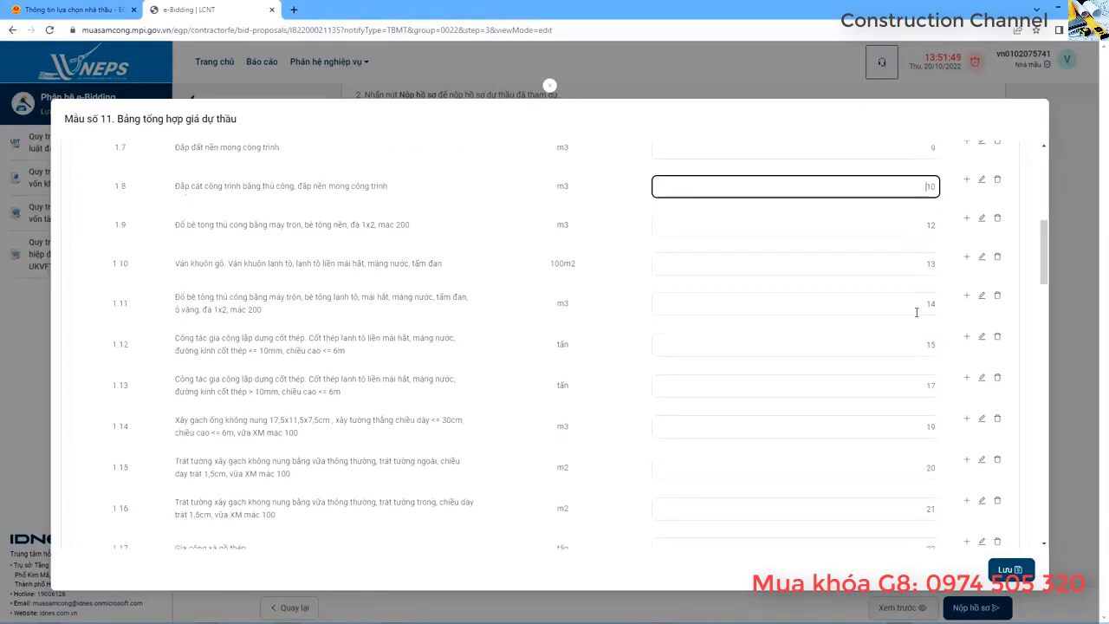
scroll(917, 317, down, 10)
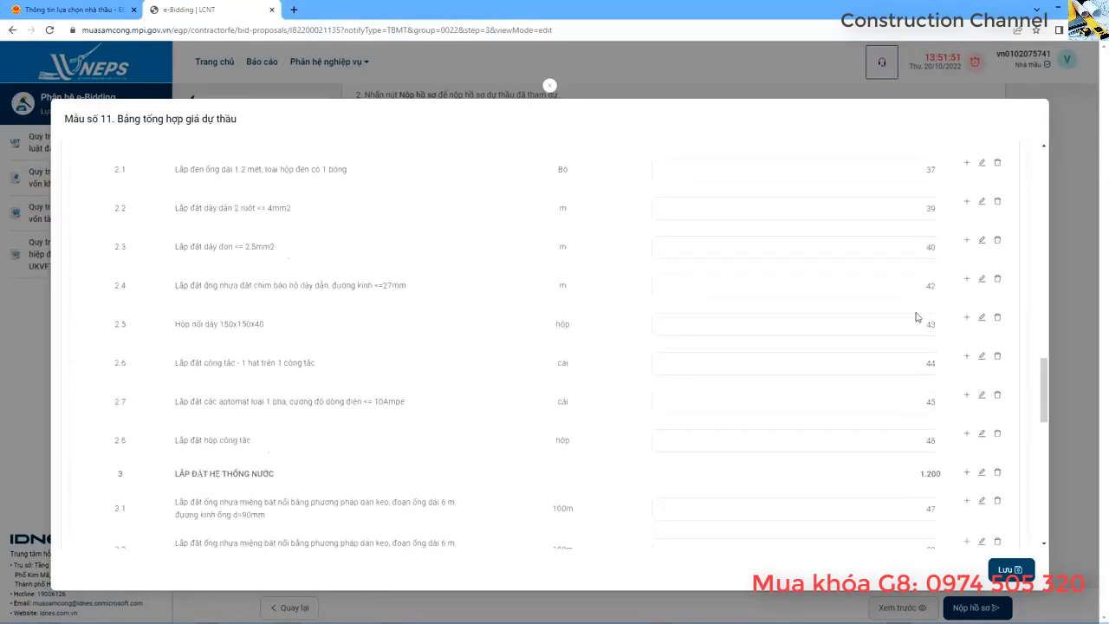
scroll(799, 339, up, 3)
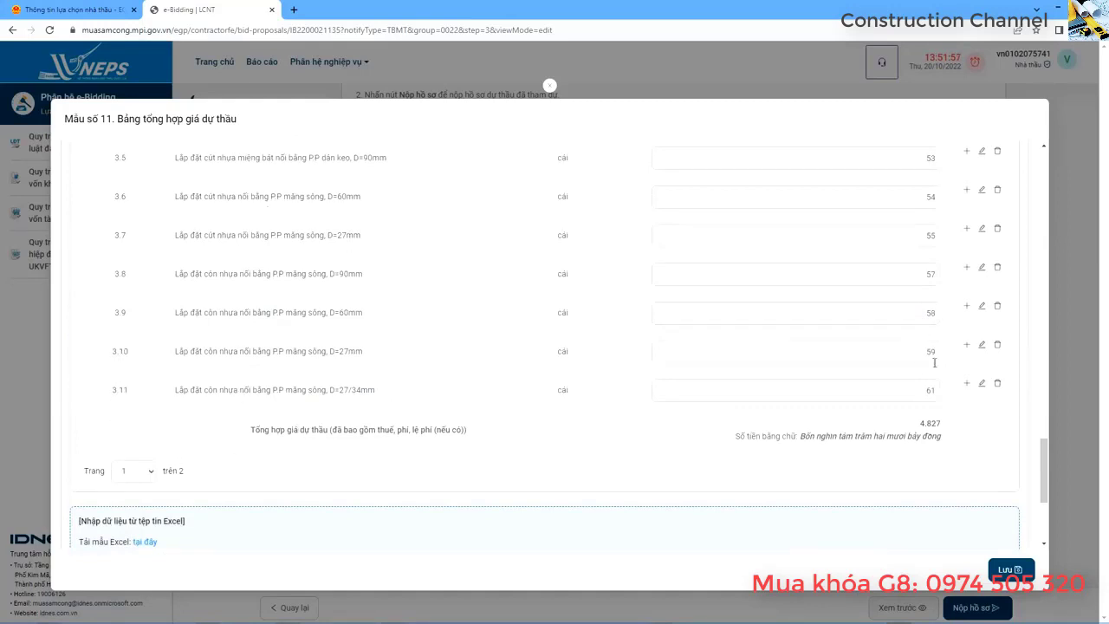
Compare the prices of items 3.9 to 3.11 in the Dự thầu sheet of Dự toán G8 with the end of page 1 in Mẫu số 11.
key(alt+Tab)
scroll(501, 440, down, 15)
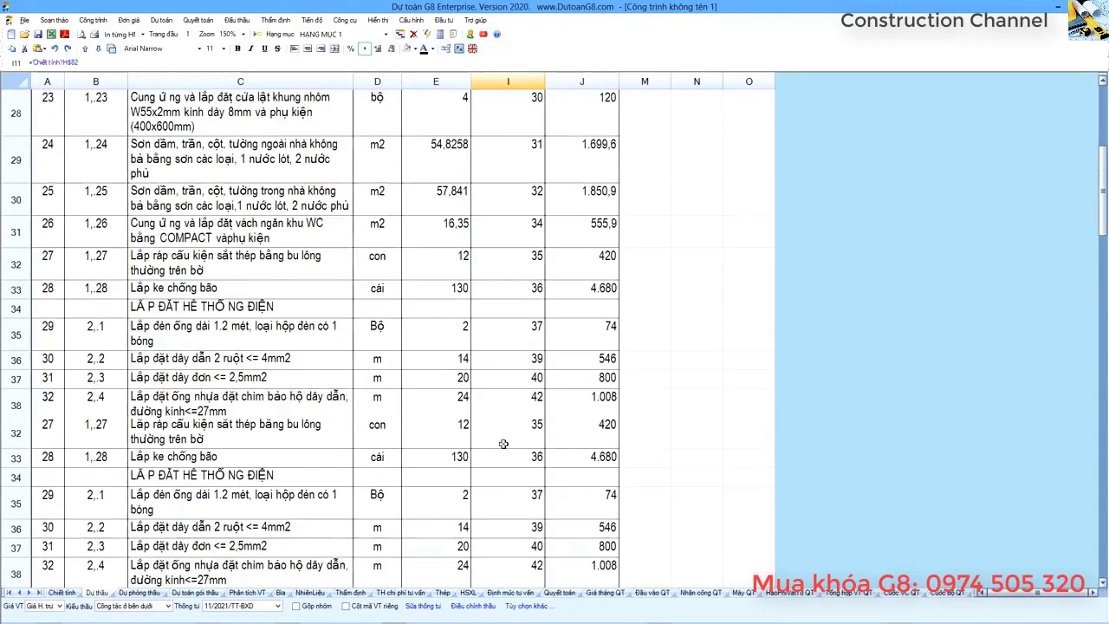
scroll(501, 440, down, 3)
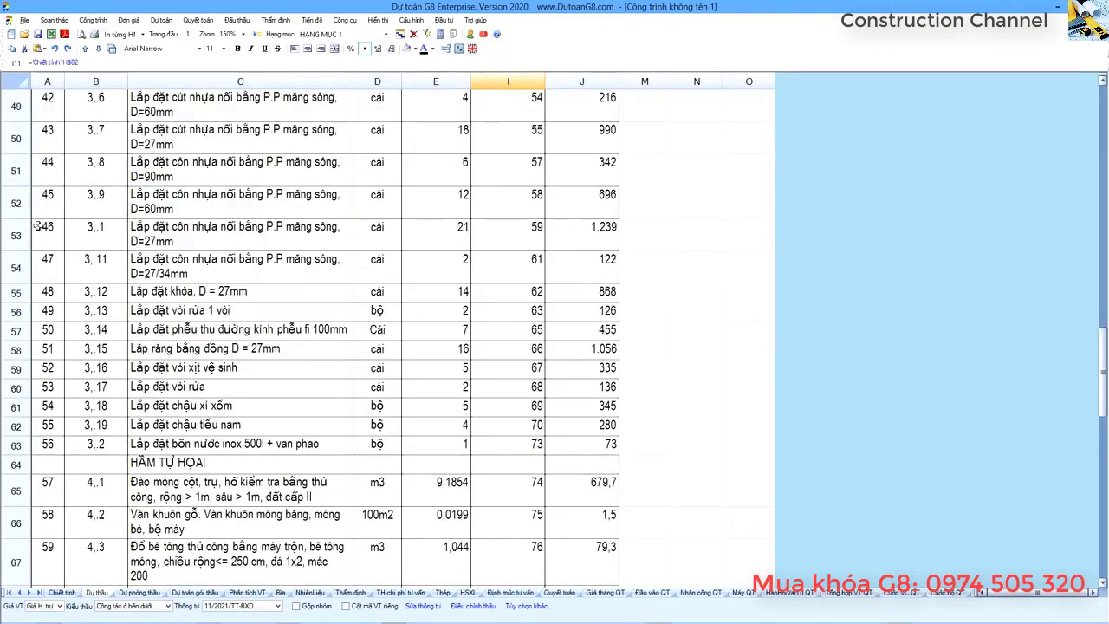
drag(19, 206, 19, 268)
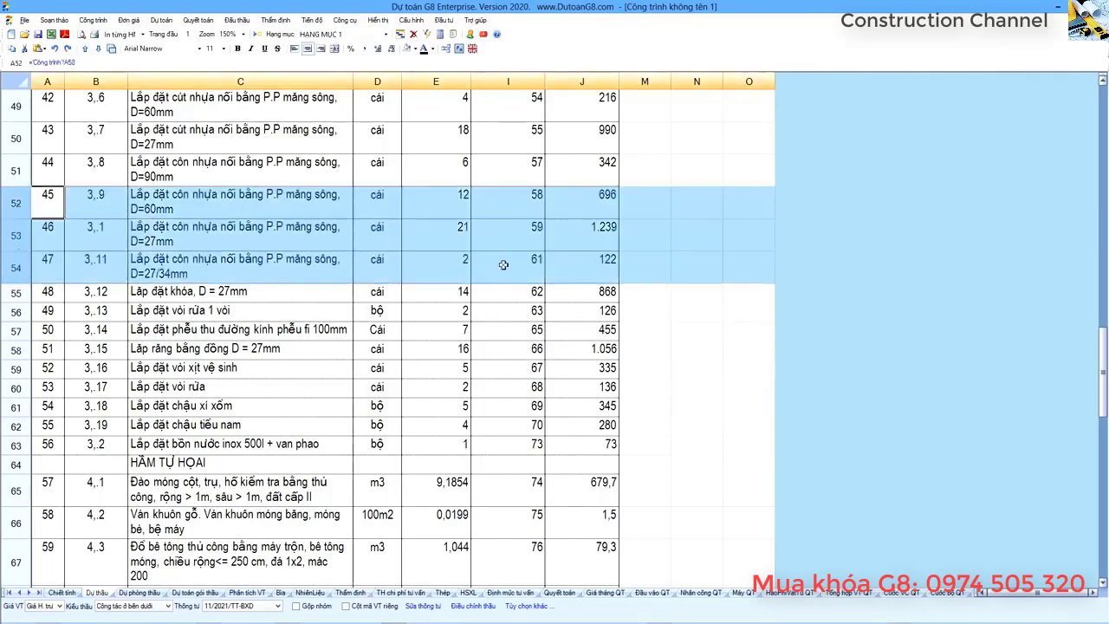
drag(530, 199, 521, 261)
key(alt+Tab)
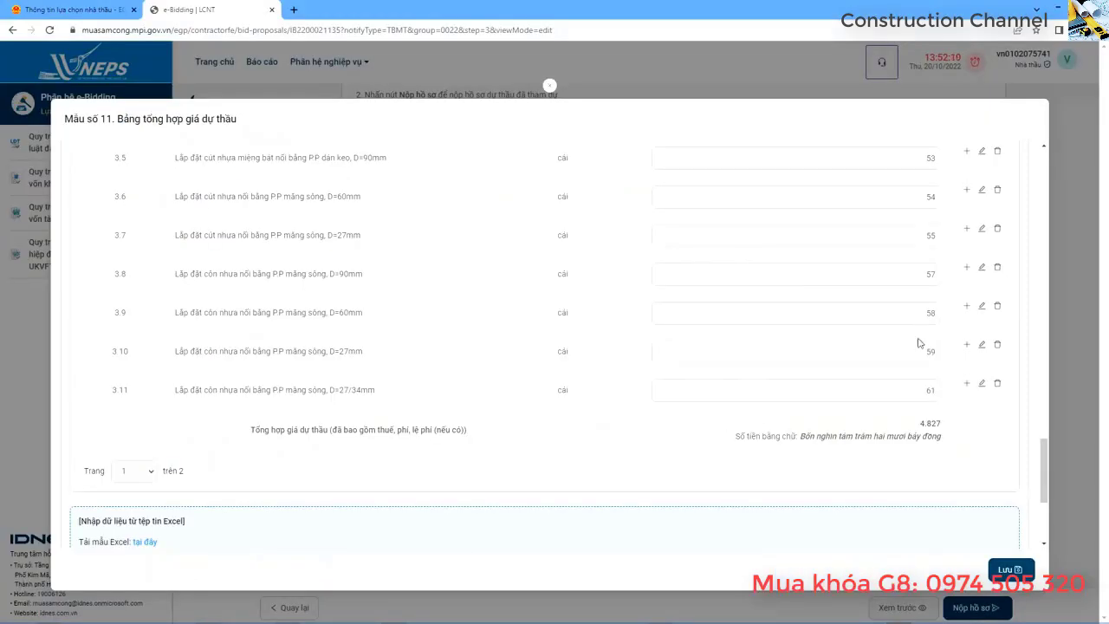
Show page 2 of the Mẫu số 11 price table and check the uploaded prices of its last items, from 5.16.
click(155, 479)
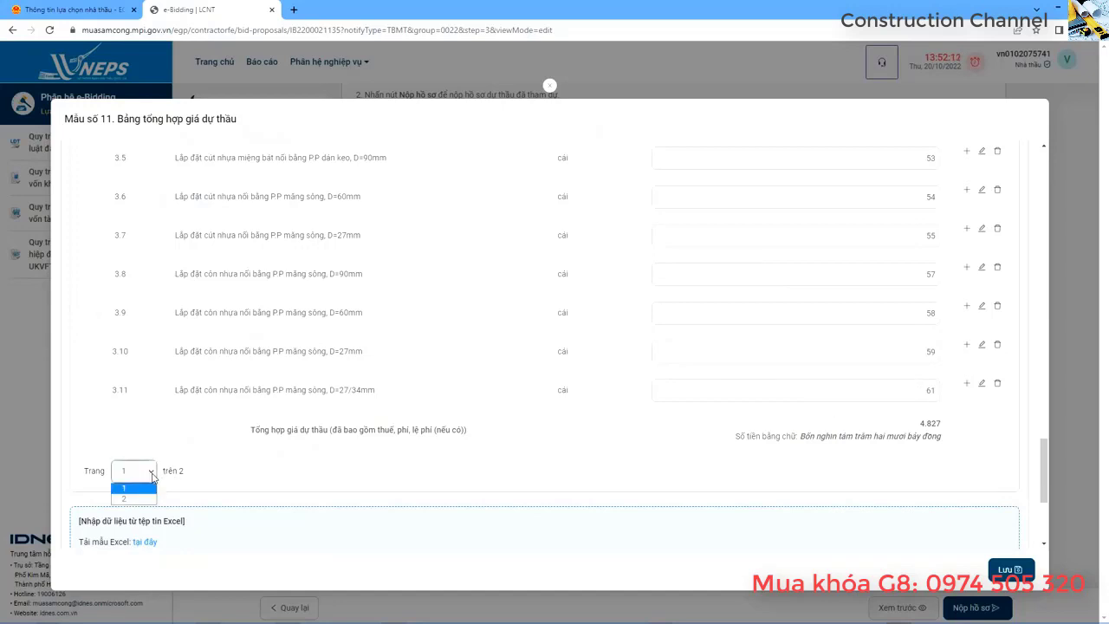
click(130, 499)
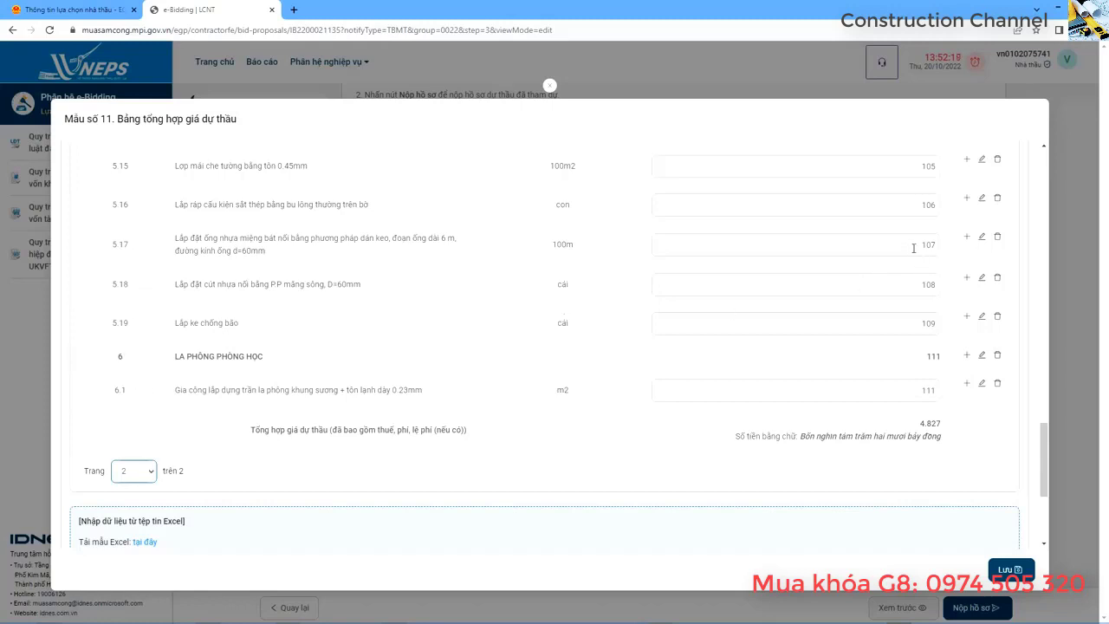
click(915, 207)
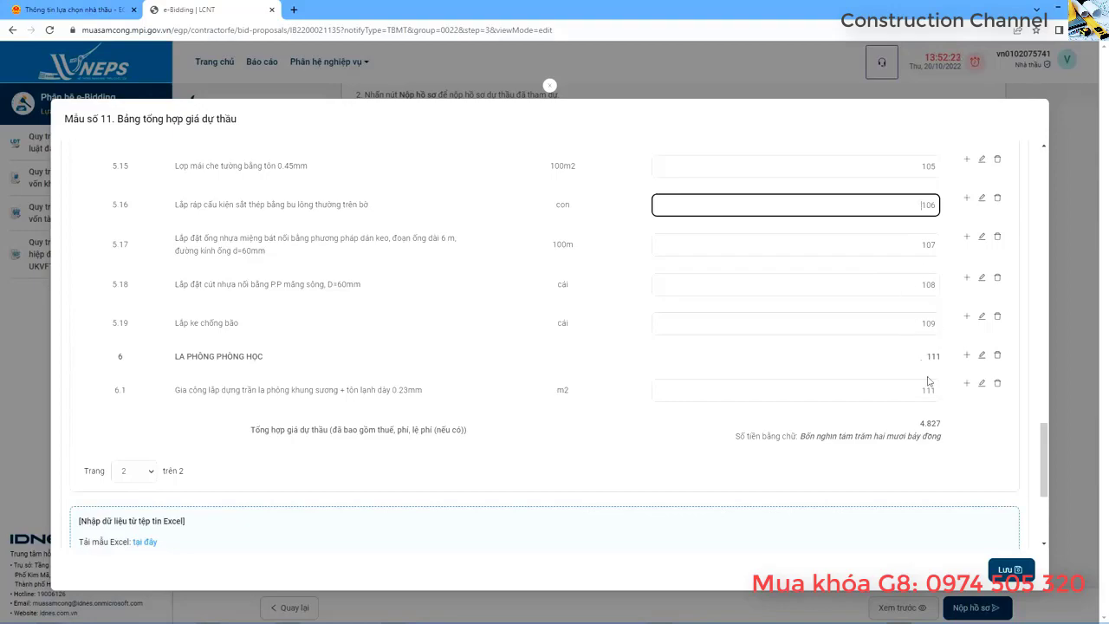
Check the Đơn giá values of items 5.16 to 6.1 in the Dự thầu sheet of Dự toán G8 against the uploaded prices.
key(alt+Tab)
scroll(648, 428, down, 5)
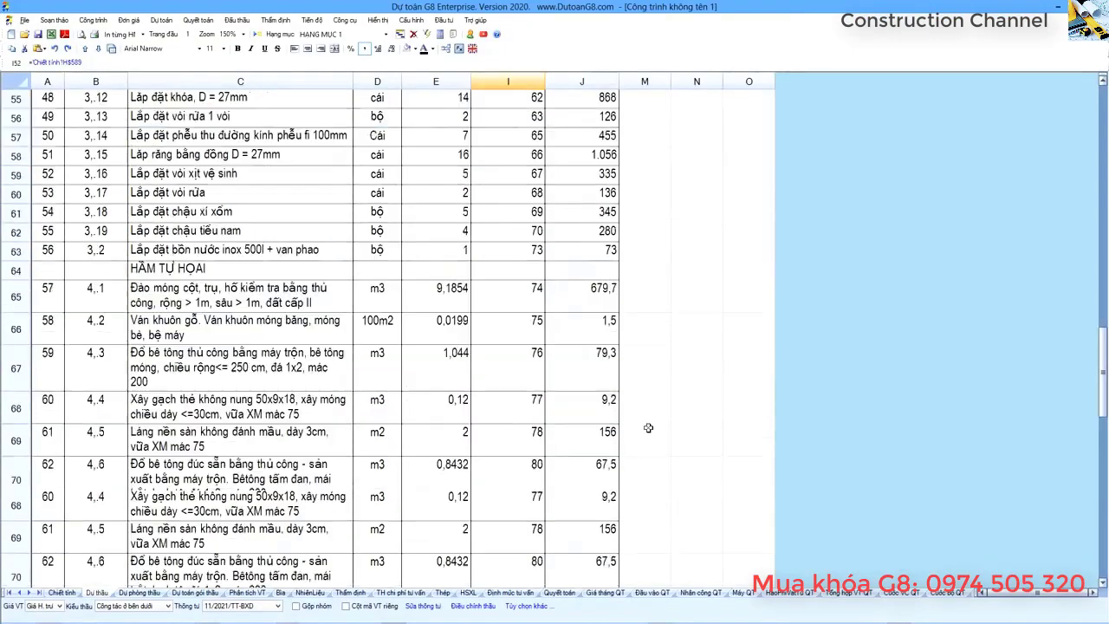
scroll(648, 428, down, 11)
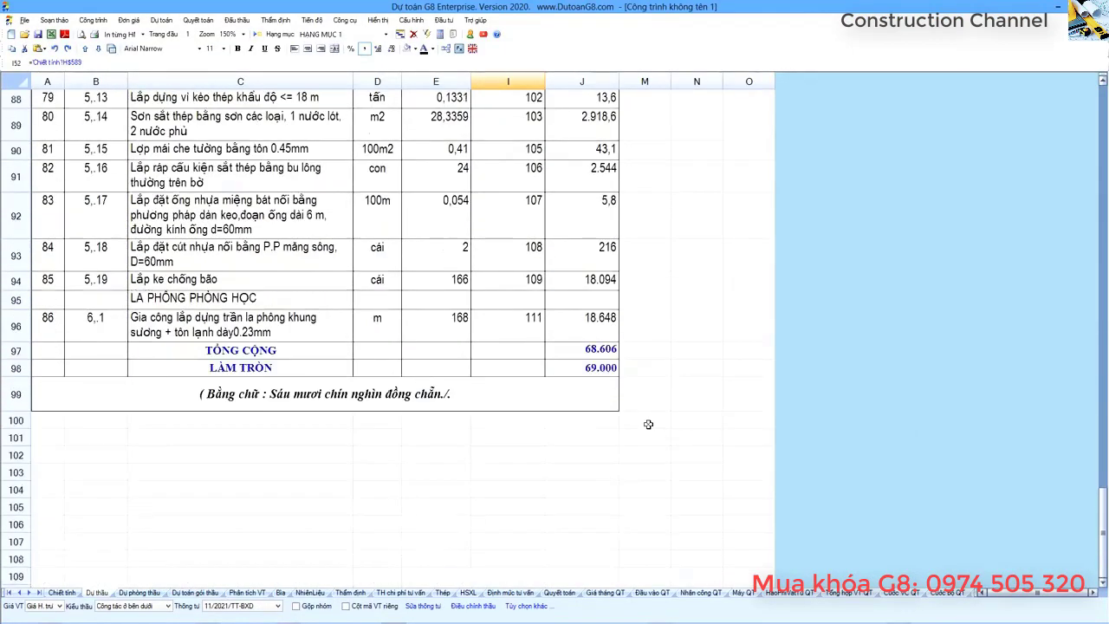
scroll(648, 424, up, 3)
scroll(648, 423, down, 1)
drag(518, 305, 514, 457)
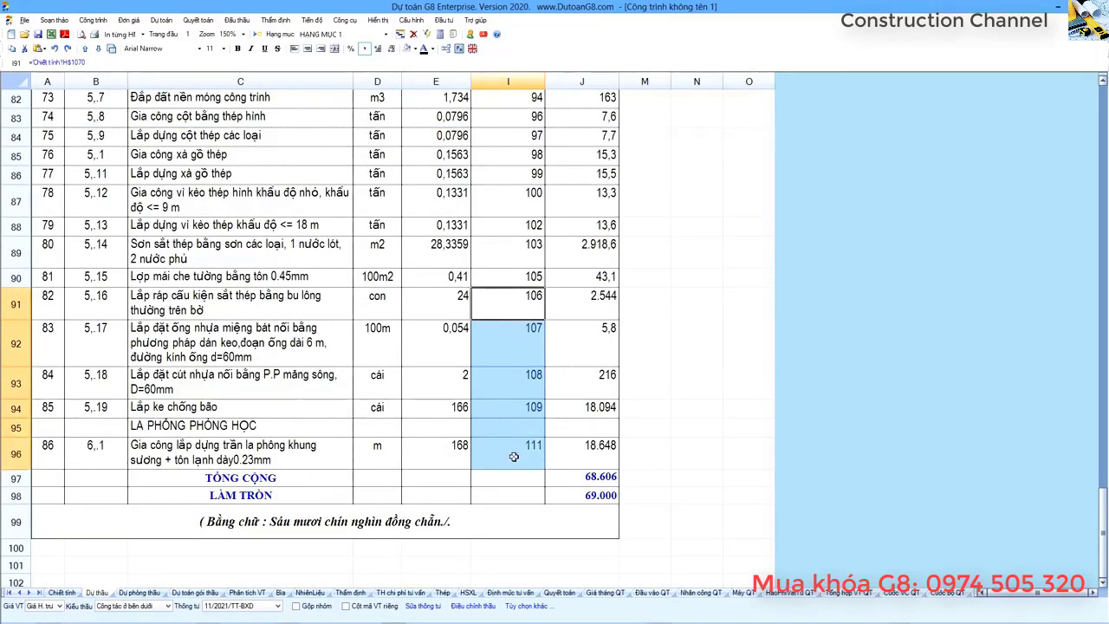
click(514, 457)
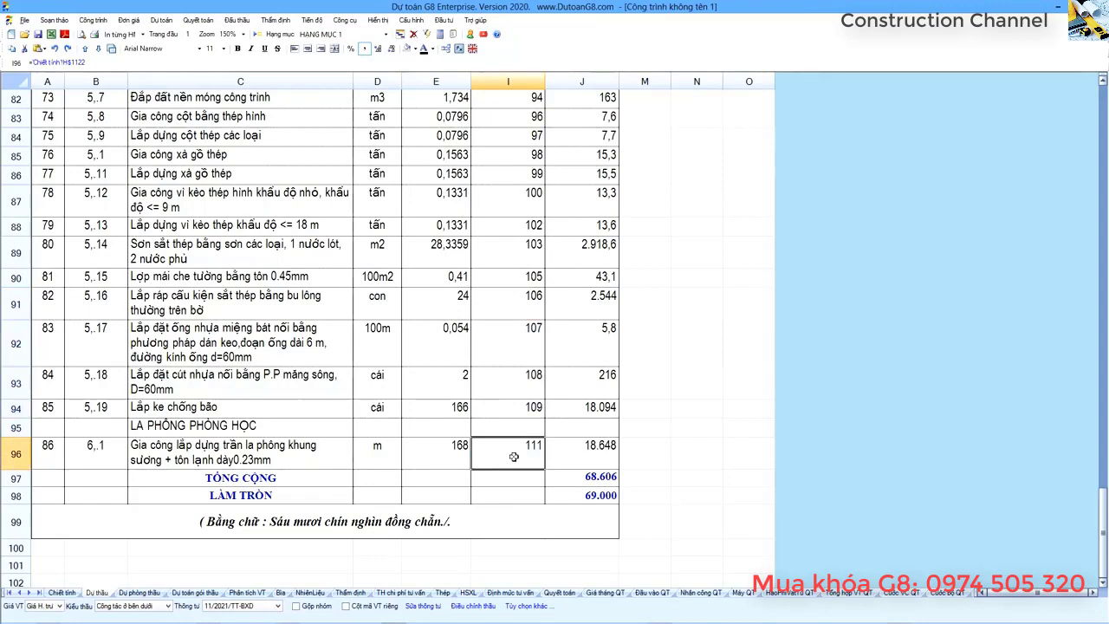
click(517, 375)
key(Right)
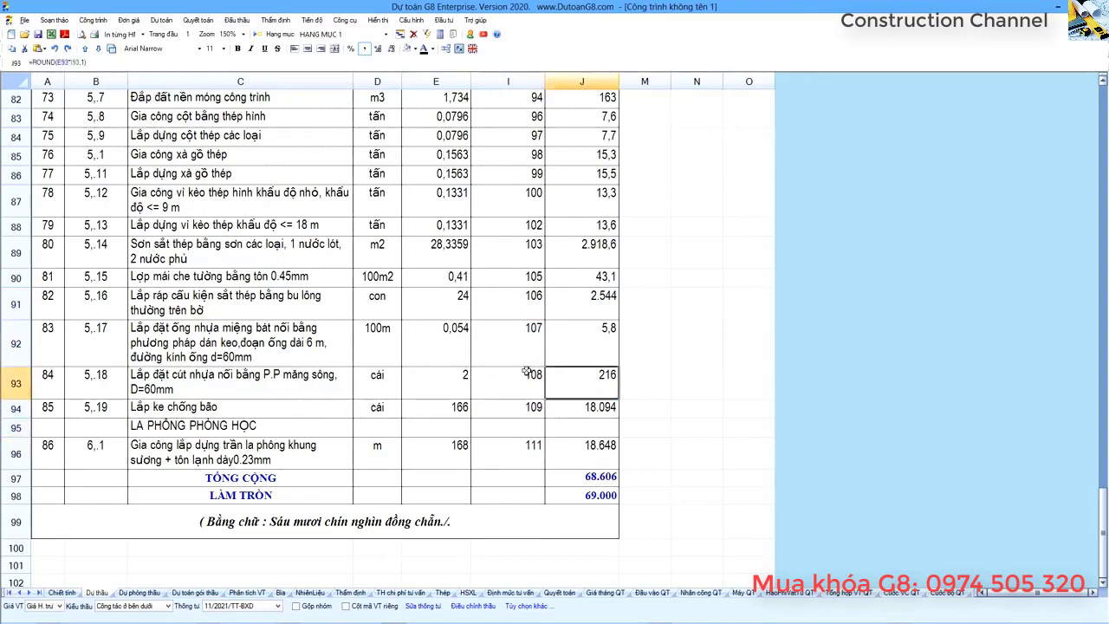
Return to Mẫu số 11 on the e-bidding website and examine the Tổng hợp giá dự thầu row and its total amount.
key(alt+Tab)
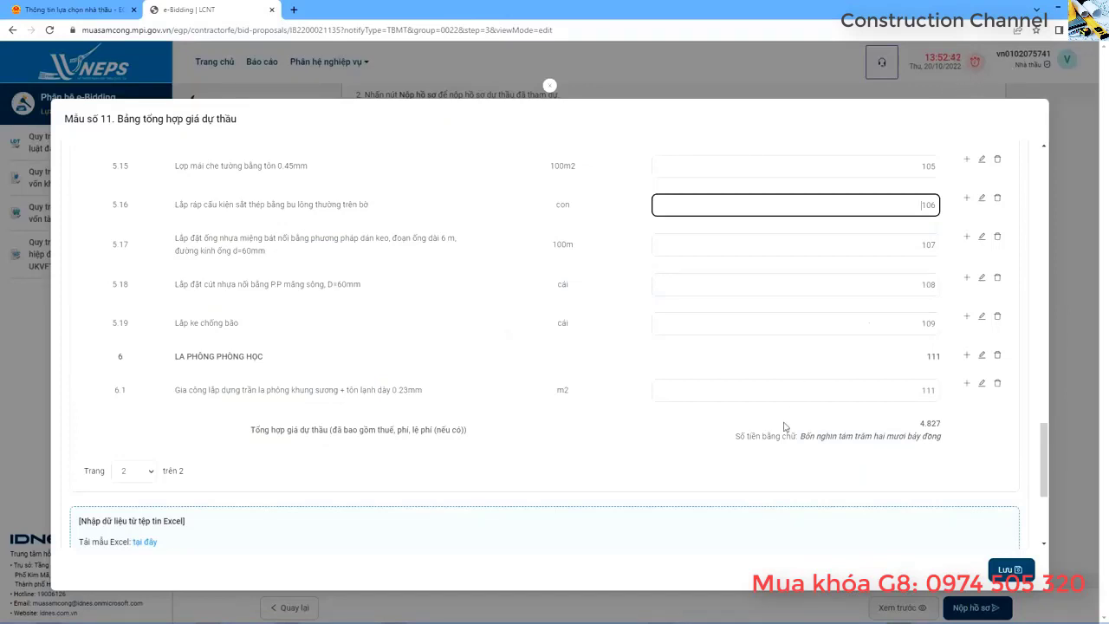
click(254, 435)
drag(253, 434, 468, 440)
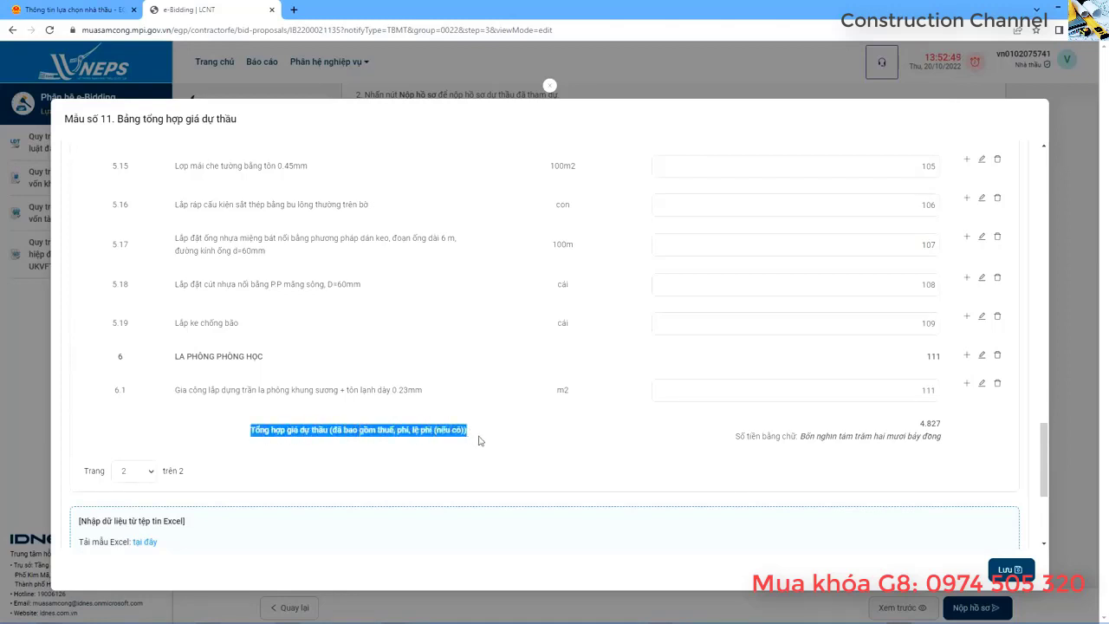
drag(922, 427, 946, 428)
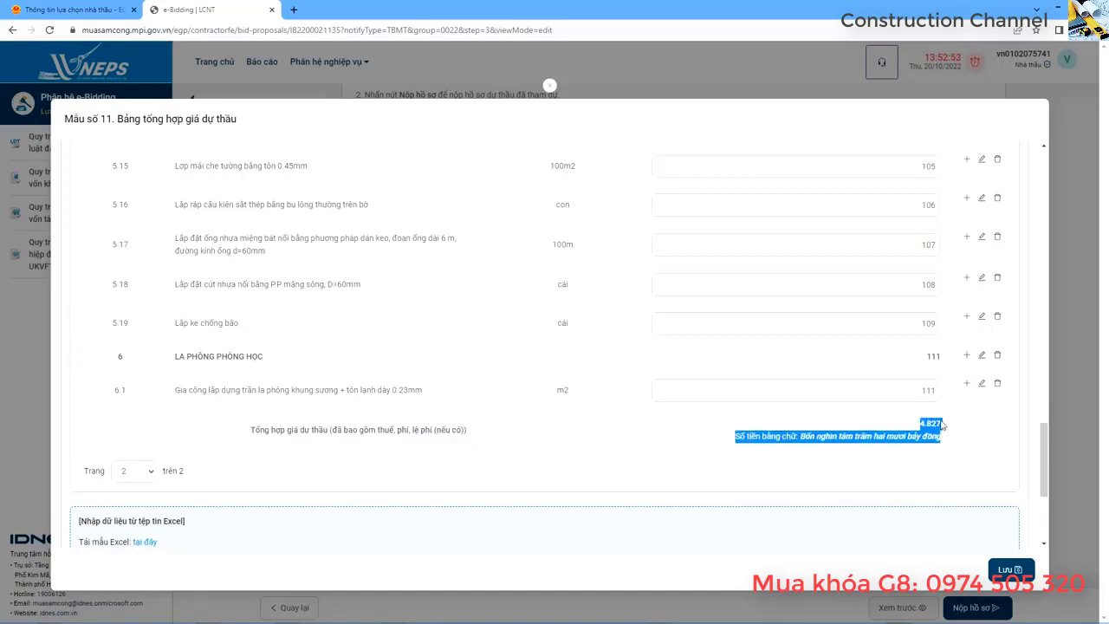
double_click(924, 426)
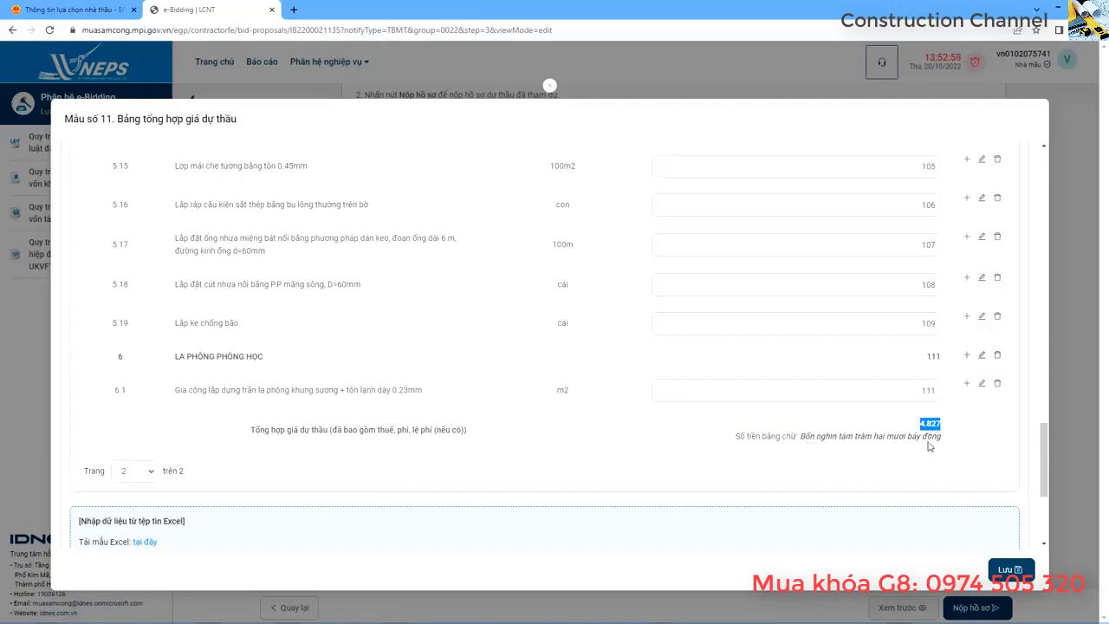
Compare the website total with the TỔNG CỘNG amount in the Dự thầu sheet of Dự toán G8 and inspect its formula.
key(alt+Tab)
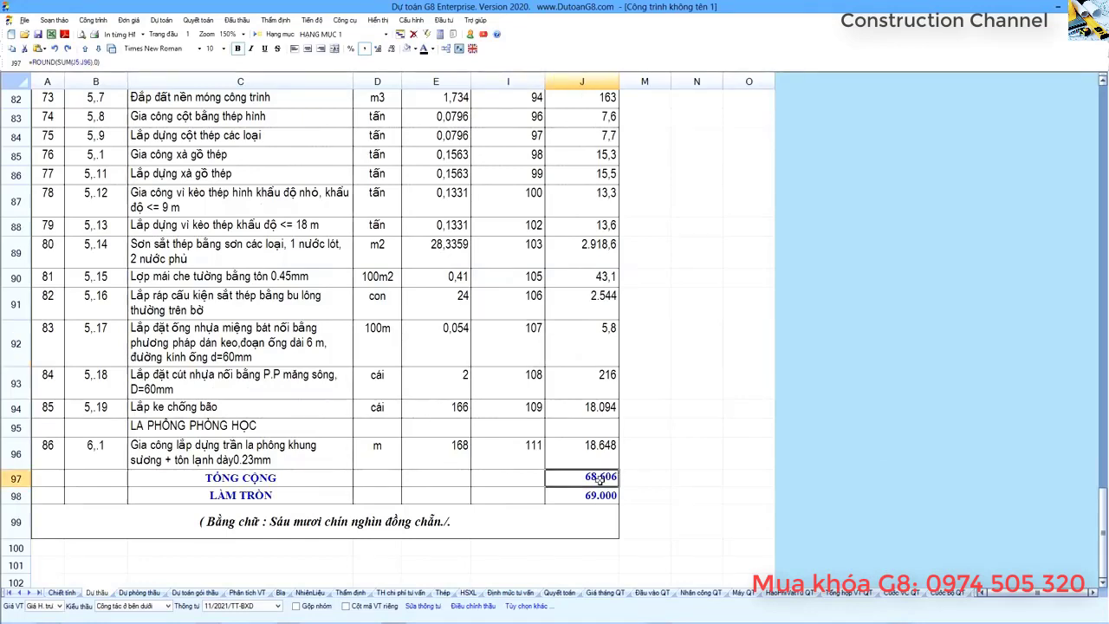
double_click(600, 478)
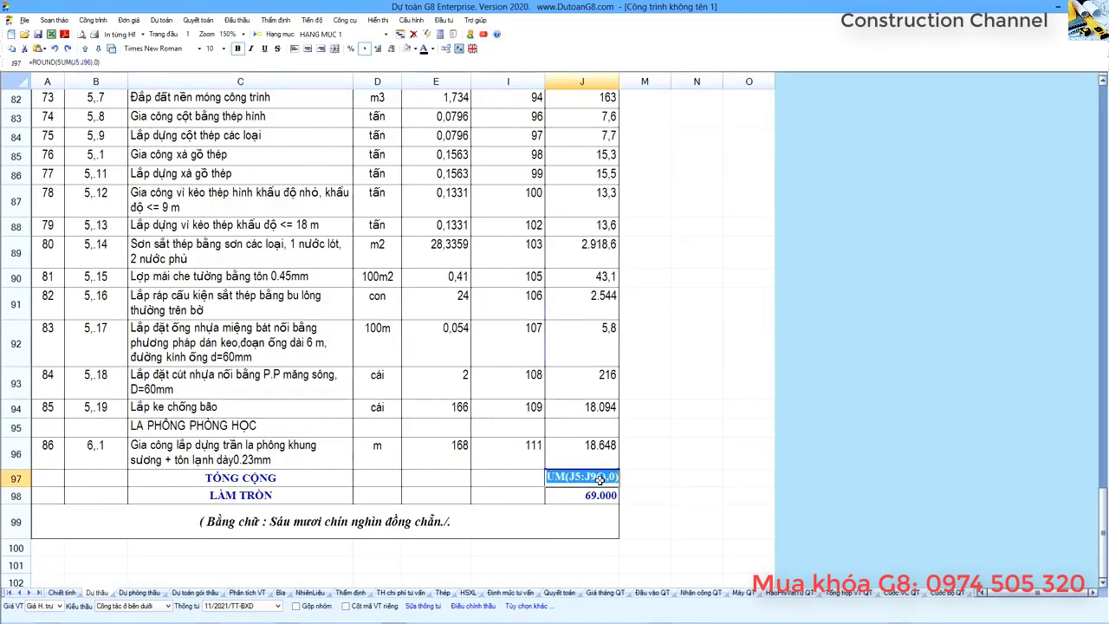
key(Return)
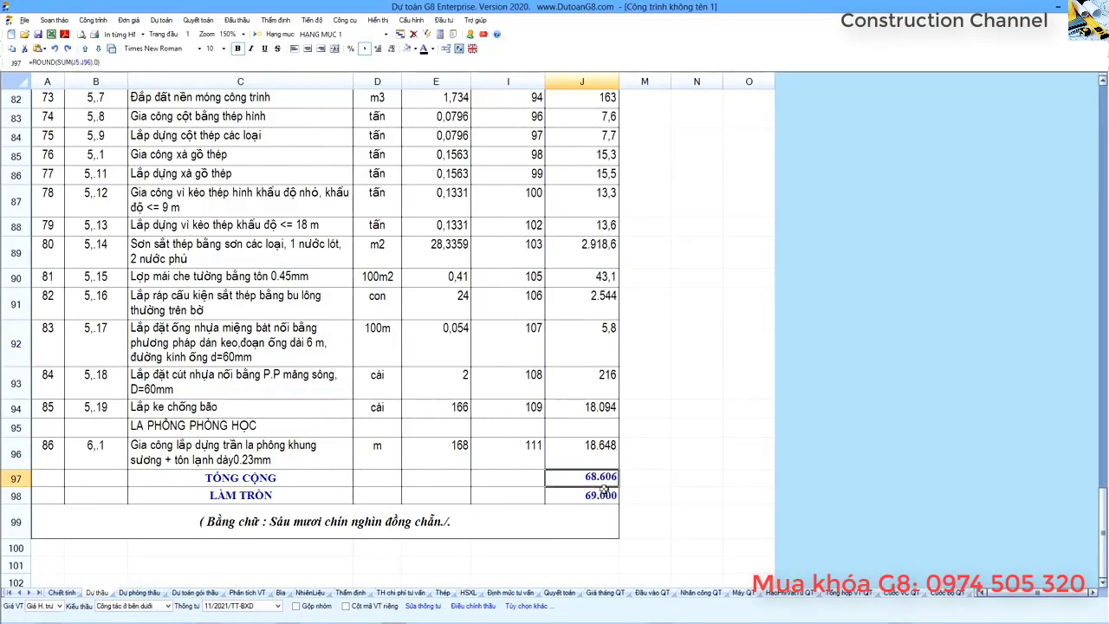
click(645, 480)
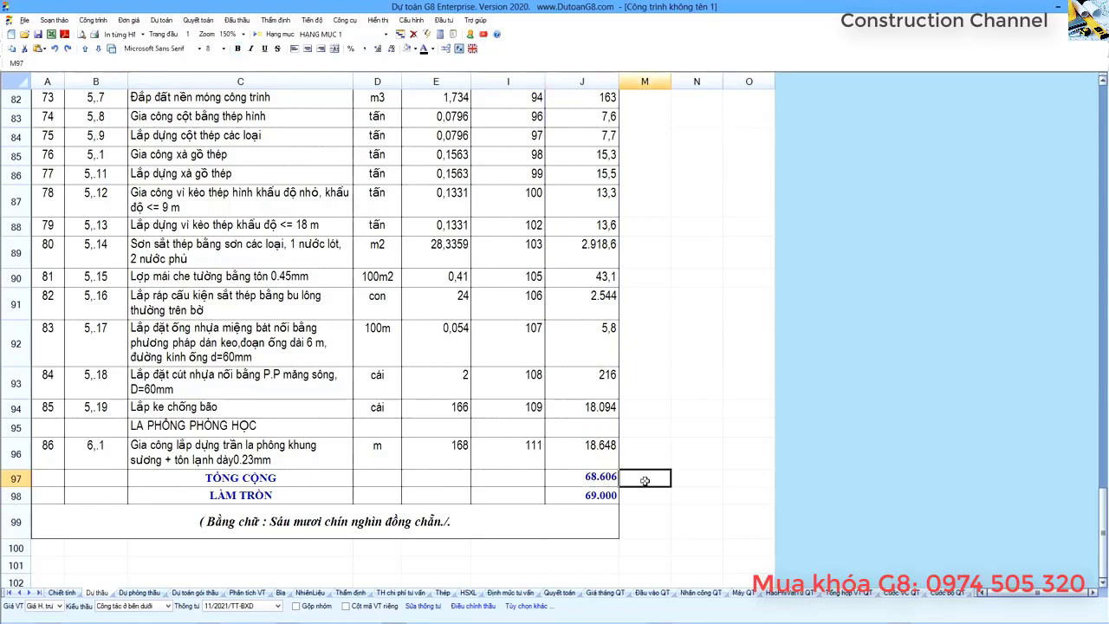
click(597, 477)
click(645, 479)
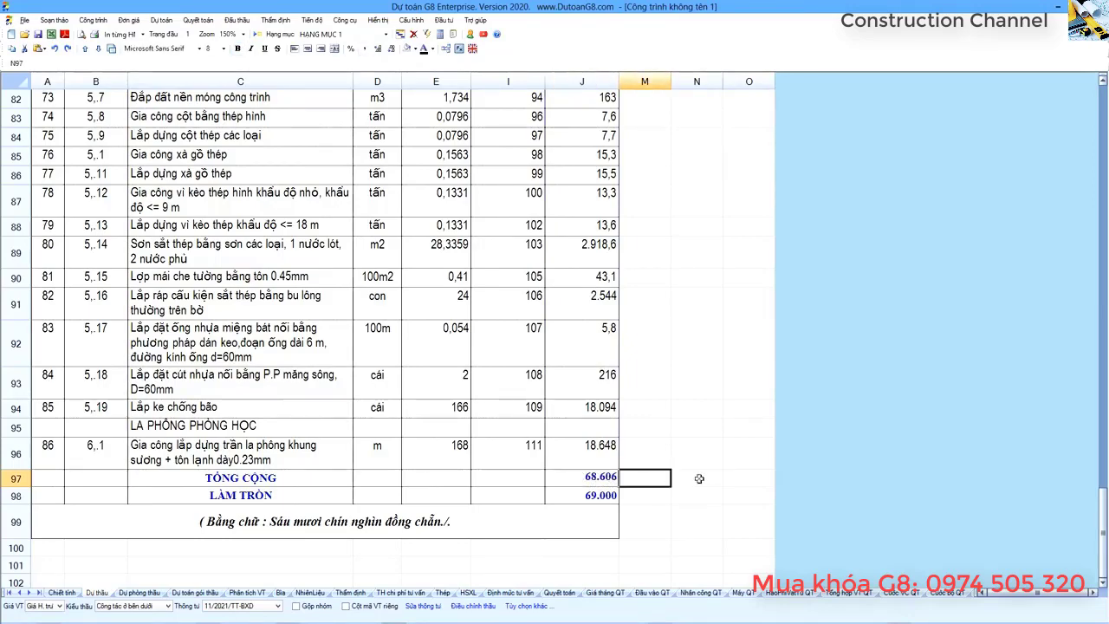
click(598, 477)
Review the Đơn giá and Khối lượng columns of the Dự thầu sheet against the TỔNG CỘNG amount to see how the total is formed.
scroll(532, 447, up, 5)
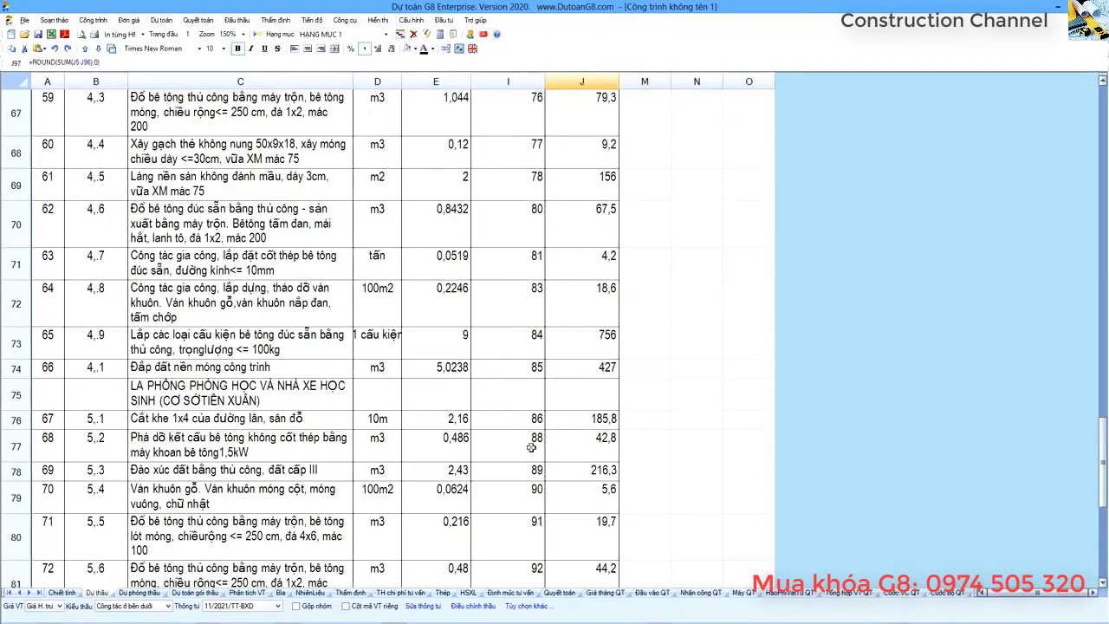
scroll(531, 447, up, 20)
click(509, 222)
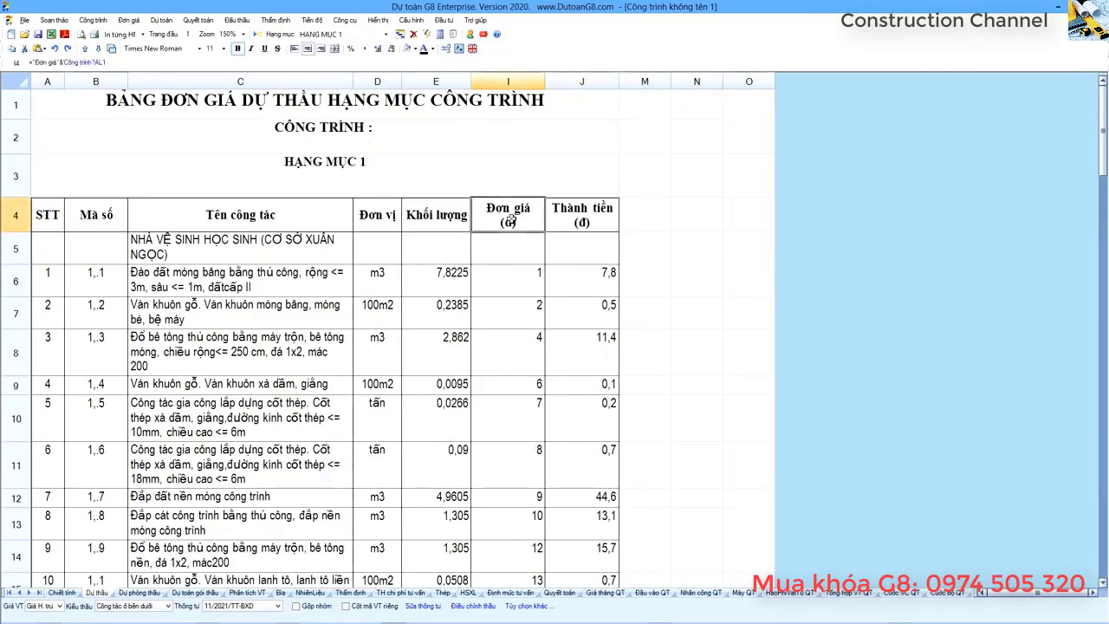
drag(509, 222, 511, 507)
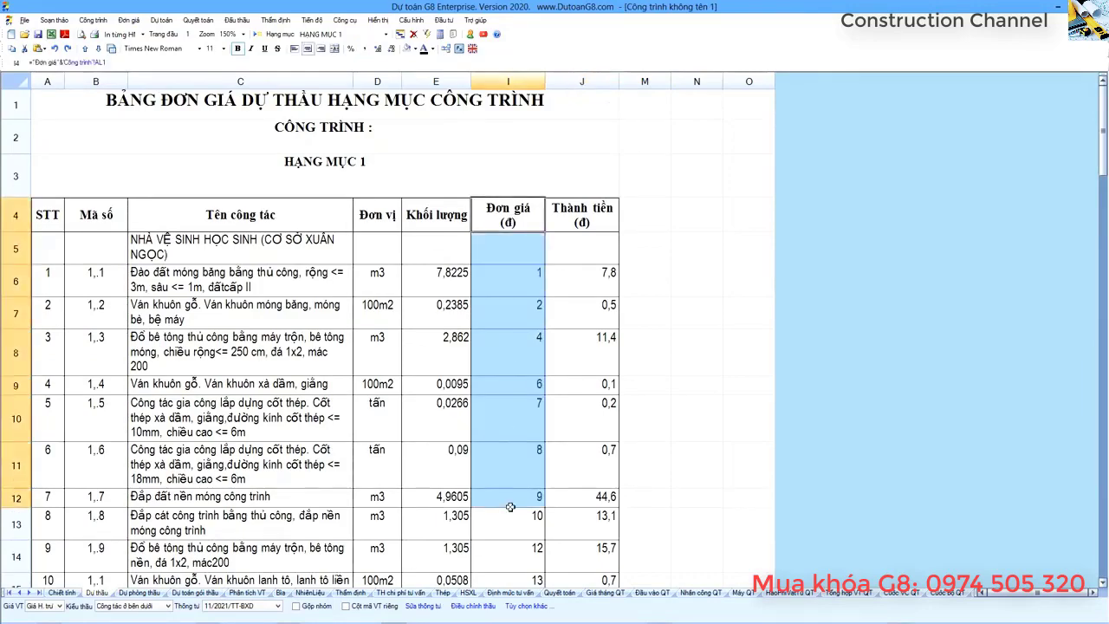
scroll(510, 506, down, 20)
scroll(511, 507, down, 8)
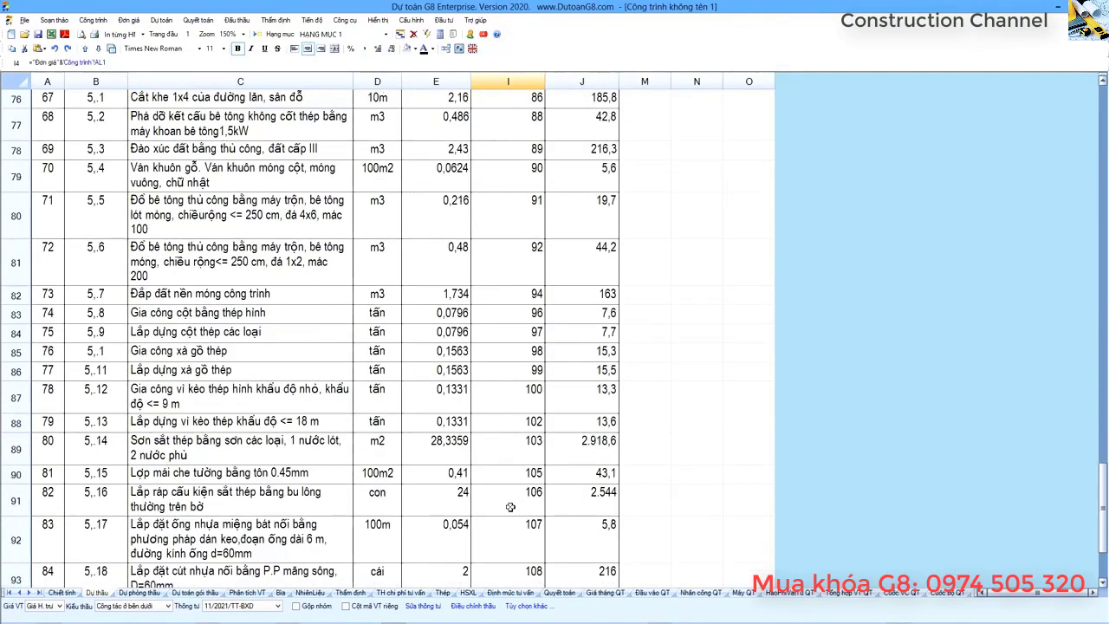
drag(581, 245, 525, 392)
click(508, 277)
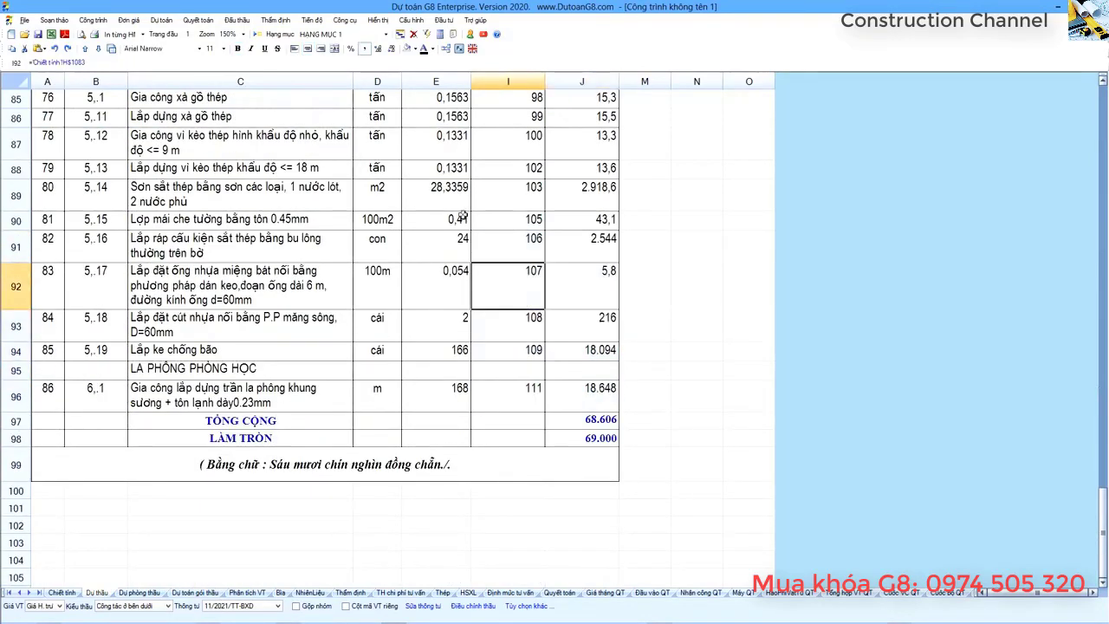
drag(436, 143, 455, 407)
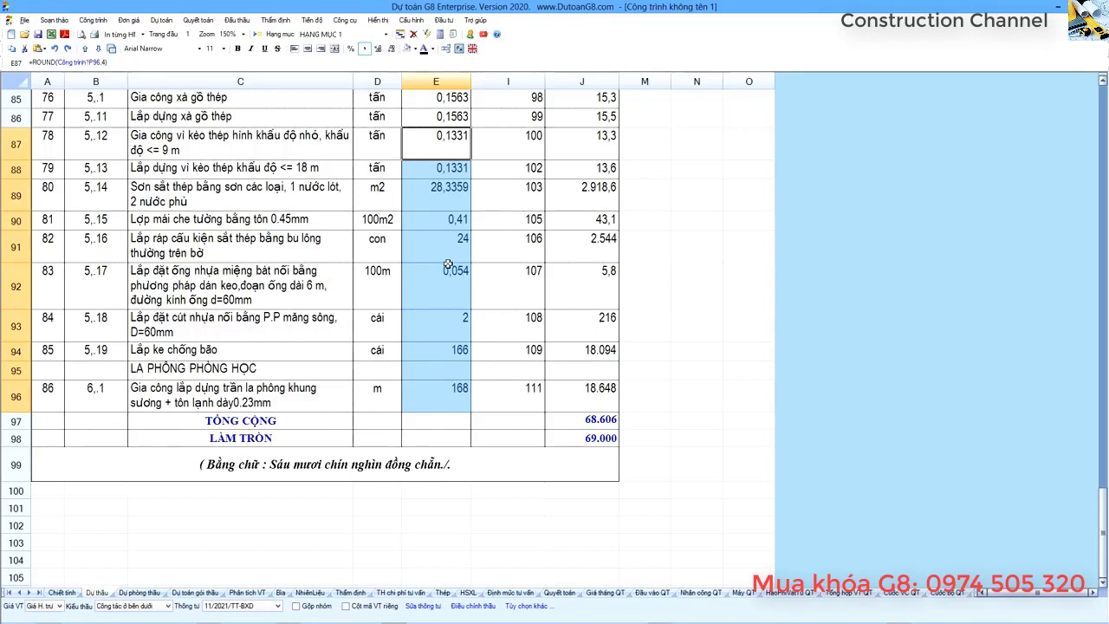
click(508, 325)
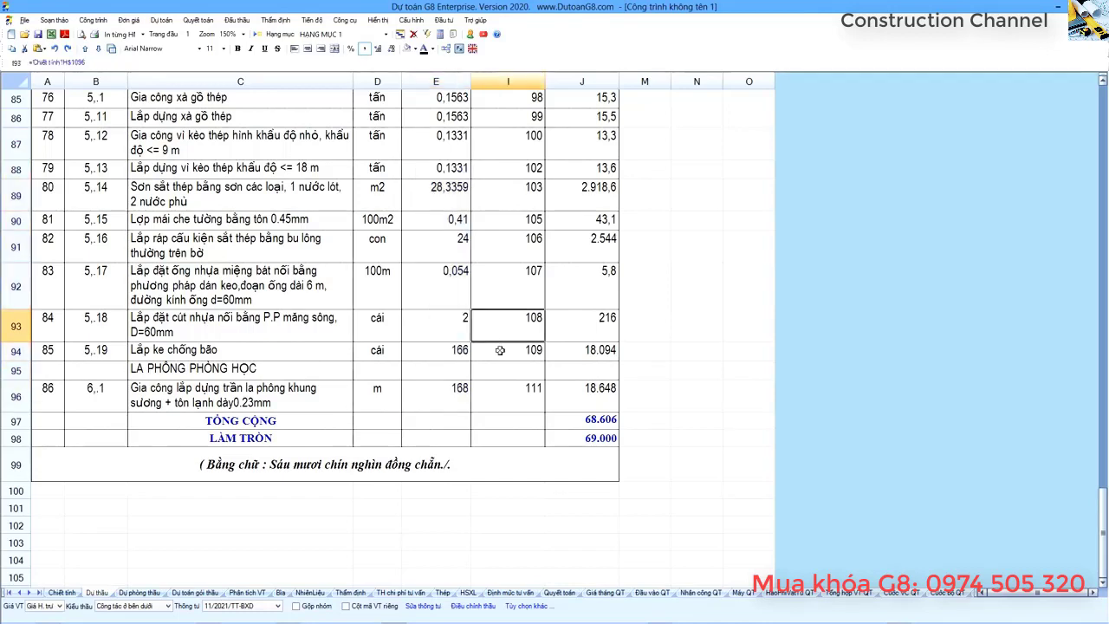
click(597, 419)
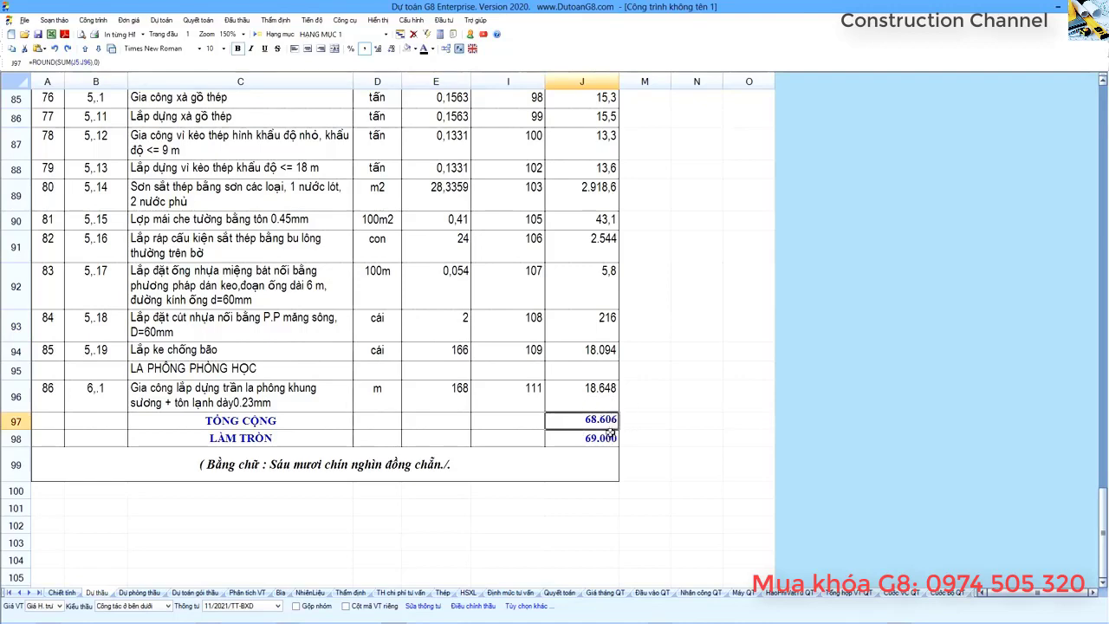
Compare the final item prices and total of Mẫu số 11 on the e-bidding website with the Dự thầu sheet in Dự toán G8.
key(alt+Tab)
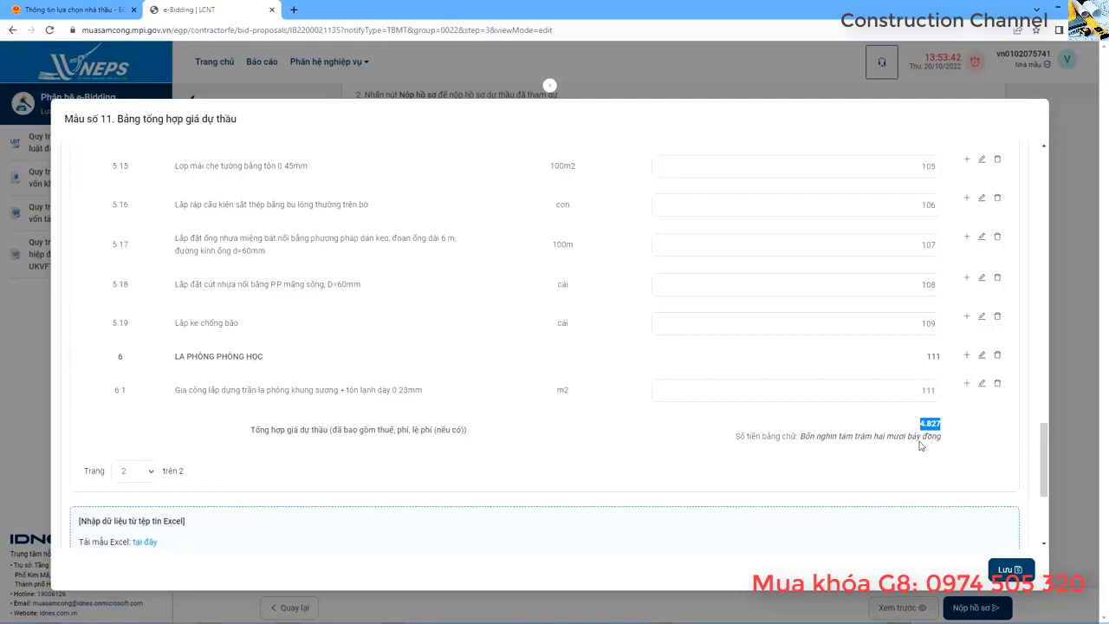
scroll(921, 445, up, 1)
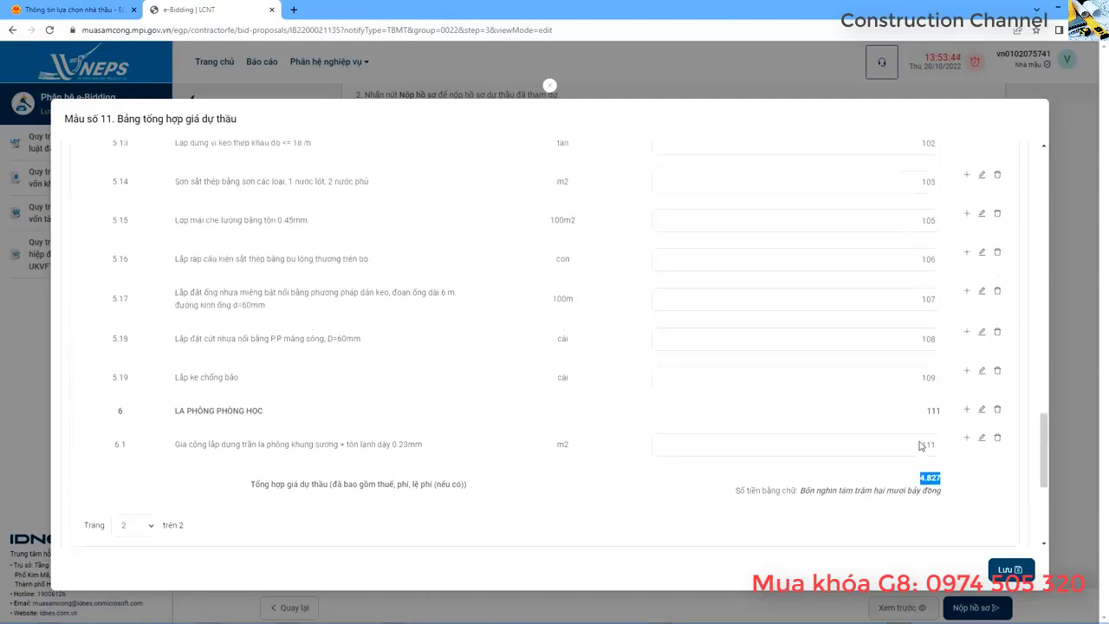
key(alt+Tab)
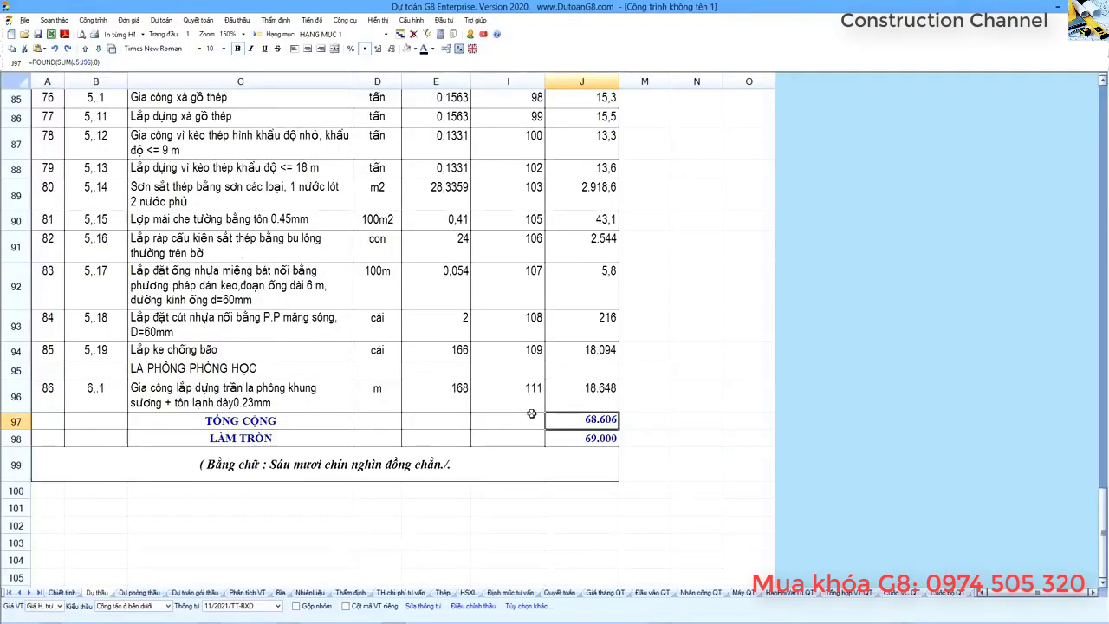
key(alt+Tab)
key(alt+Tab)
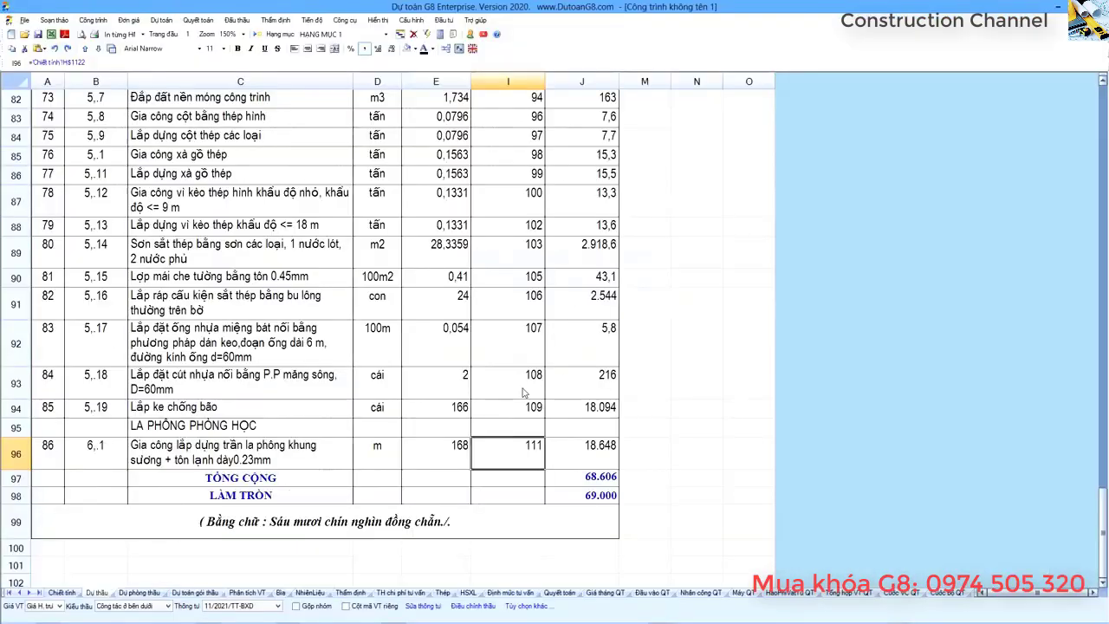
Review the Đơn giá column from the start of the Dự thầu sheet against the Giá theo hạng mục prices on the website.
scroll(522, 388, up, 15)
scroll(522, 388, up, 8)
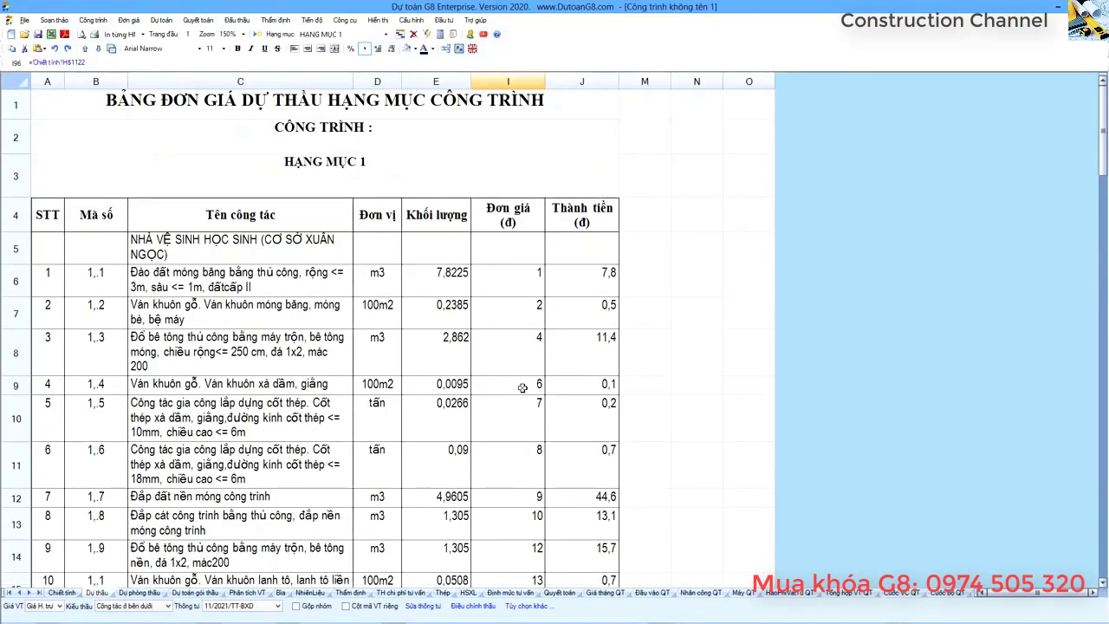
key(alt+Tab)
scroll(872, 425, up, 15)
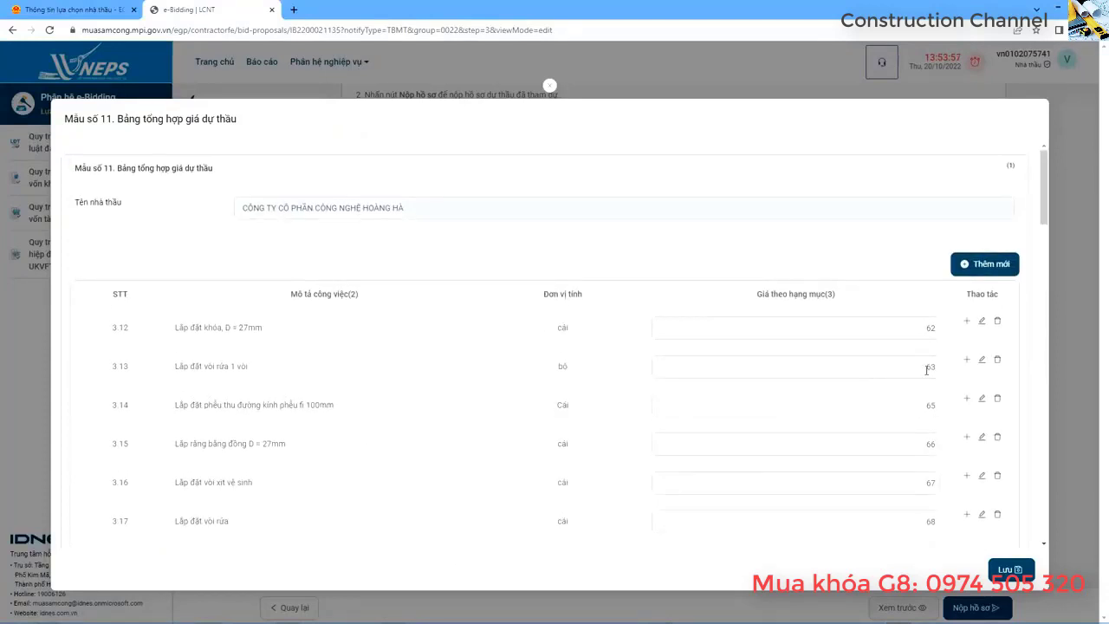
scroll(914, 506, down, 10)
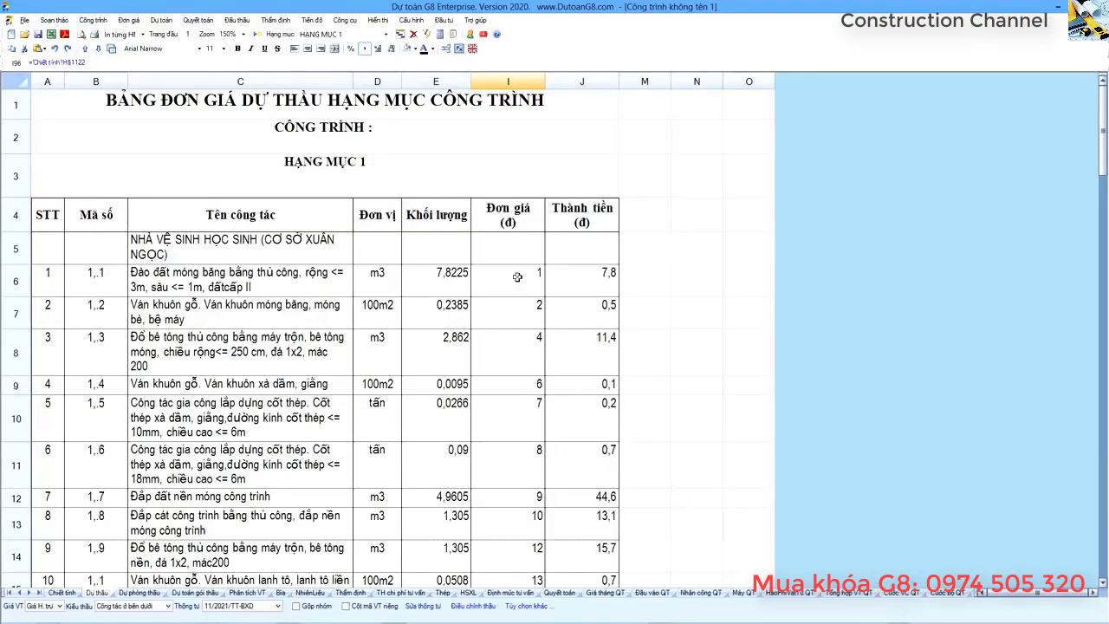
Copy the Đơn giá values I6:I96 from the Dự thầu sheet in Dự toán G8 into cell A1 of a new Excel workbook.
drag(518, 277, 522, 497)
drag(1105, 154, 1104, 518)
shift+click(524, 499)
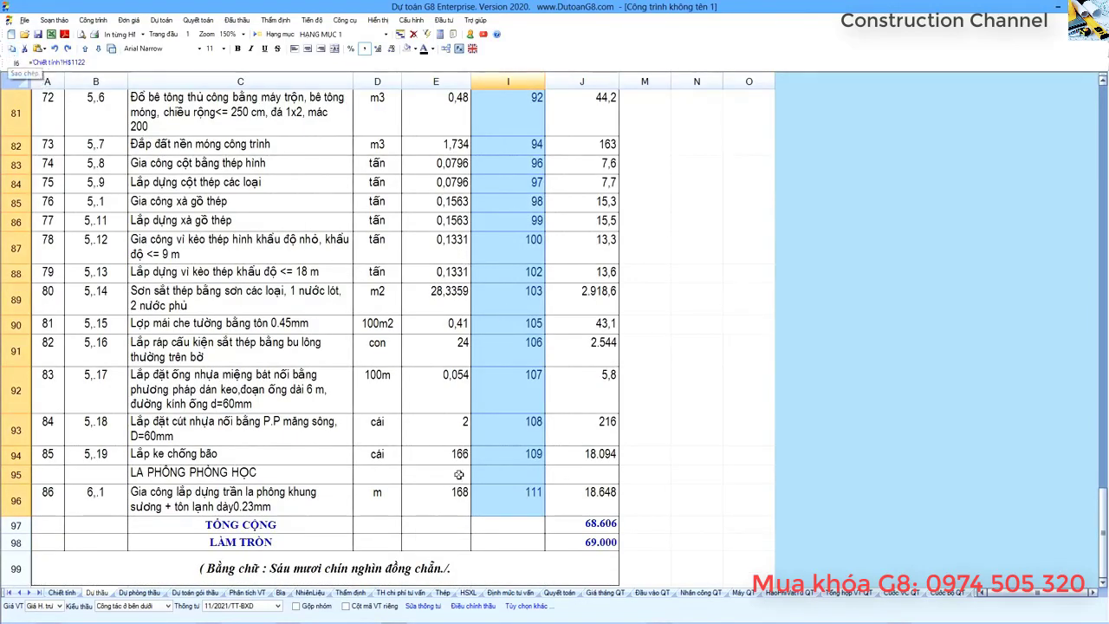
click(606, 615)
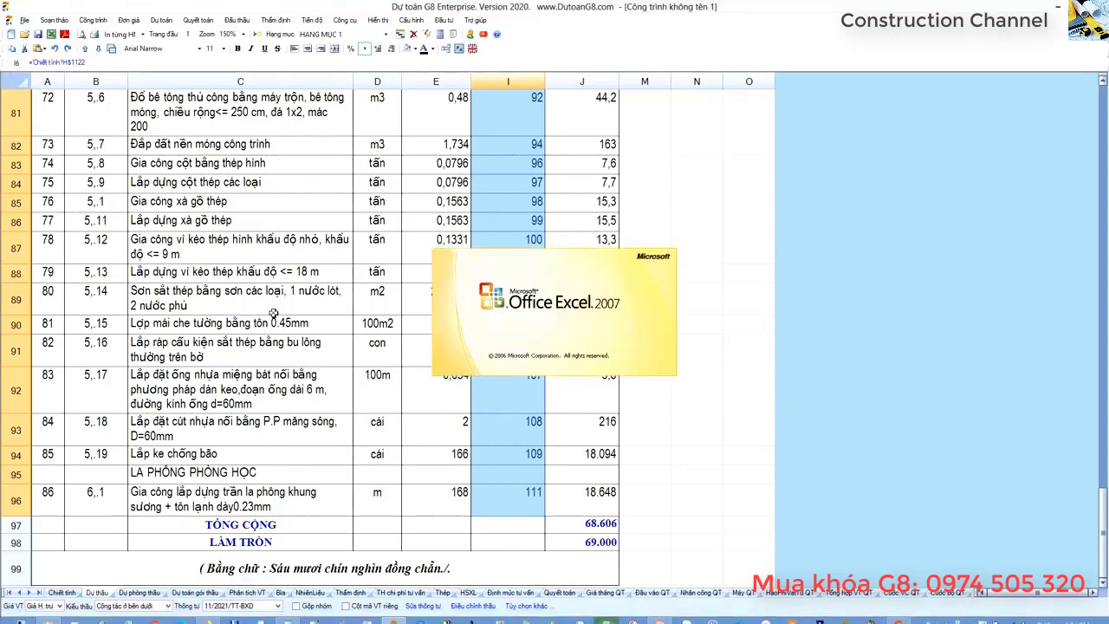
scroll(124, 218, up, 15)
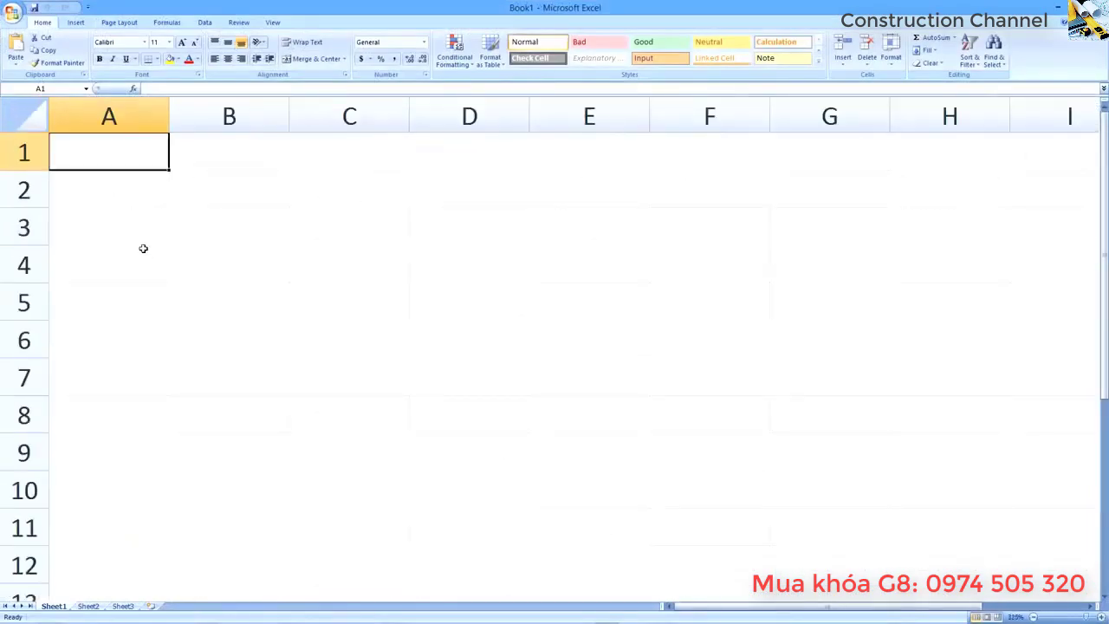
click(15, 45)
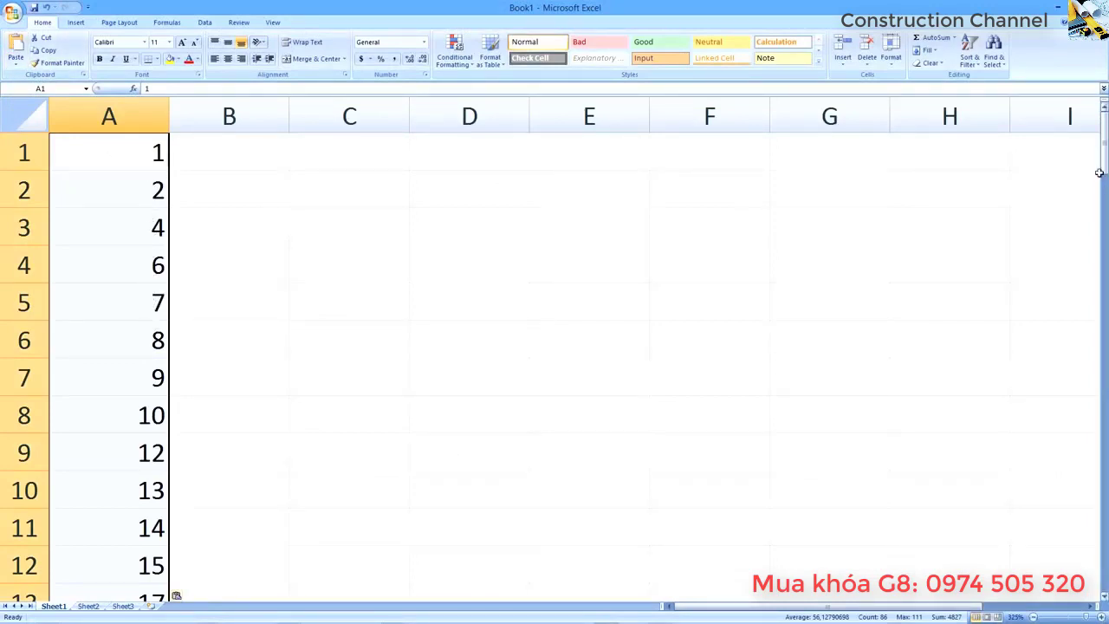
Go to the end of the pasted prices and select cell A92, the first empty cell below them.
drag(1103, 166, 1104, 563)
scroll(609, 498, down, 4)
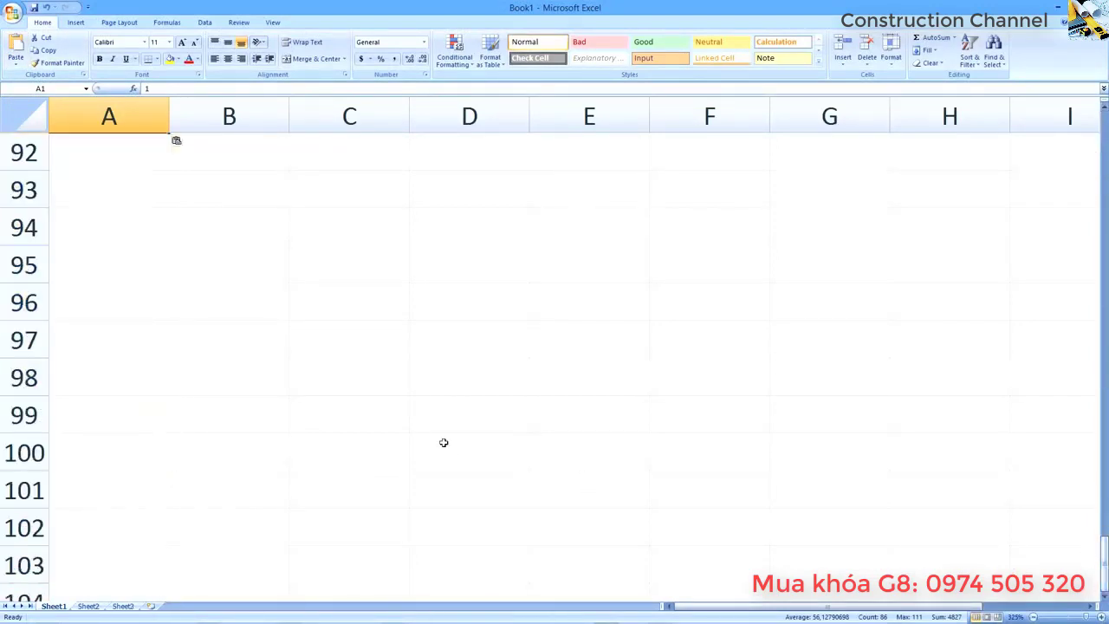
scroll(443, 442, up, 4)
click(141, 572)
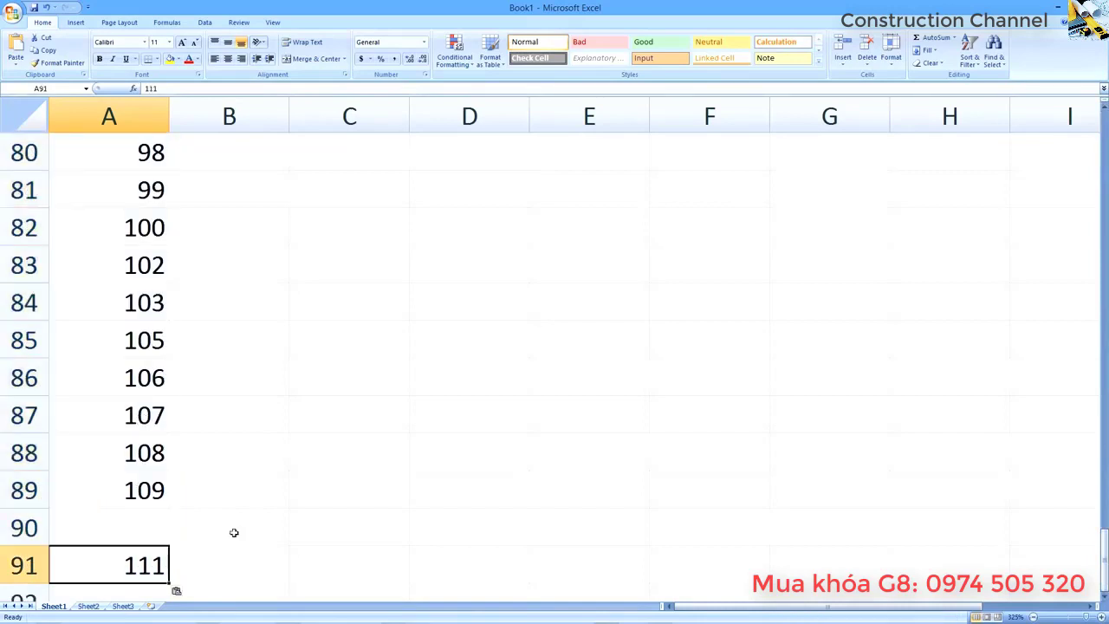
scroll(233, 530, down, 2)
click(151, 386)
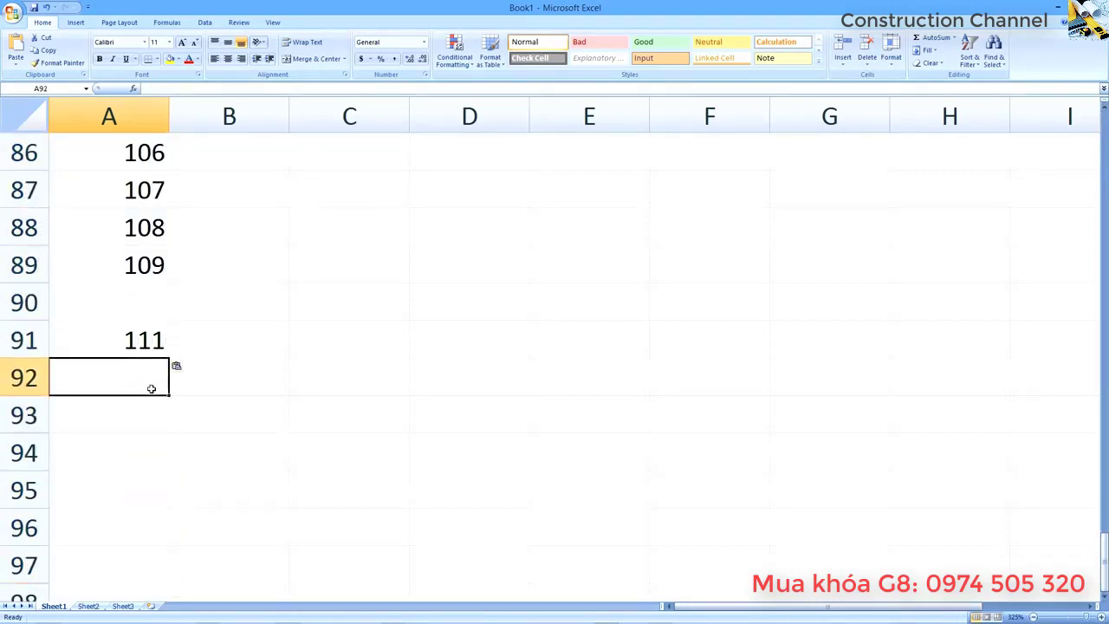
text(=sum)
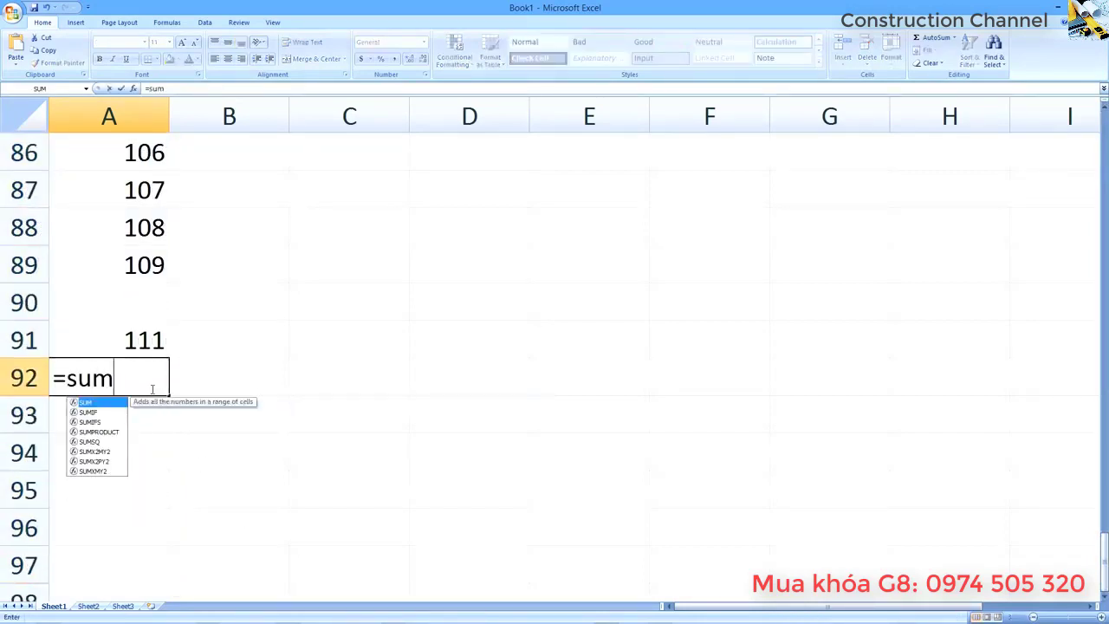
key(Escape)
key(Escape)
click(139, 435)
click(146, 390)
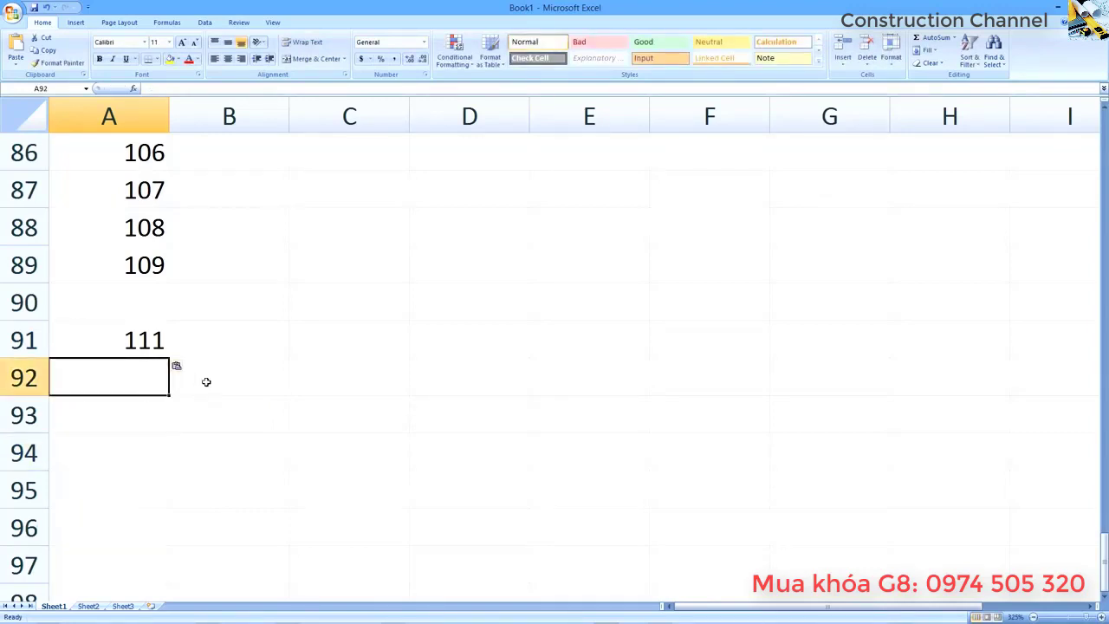
click(933, 41)
key(Escape)
Sum all pasted unit prices in cell A92 with the formula =SUM(A1:A91).
text(=sum()
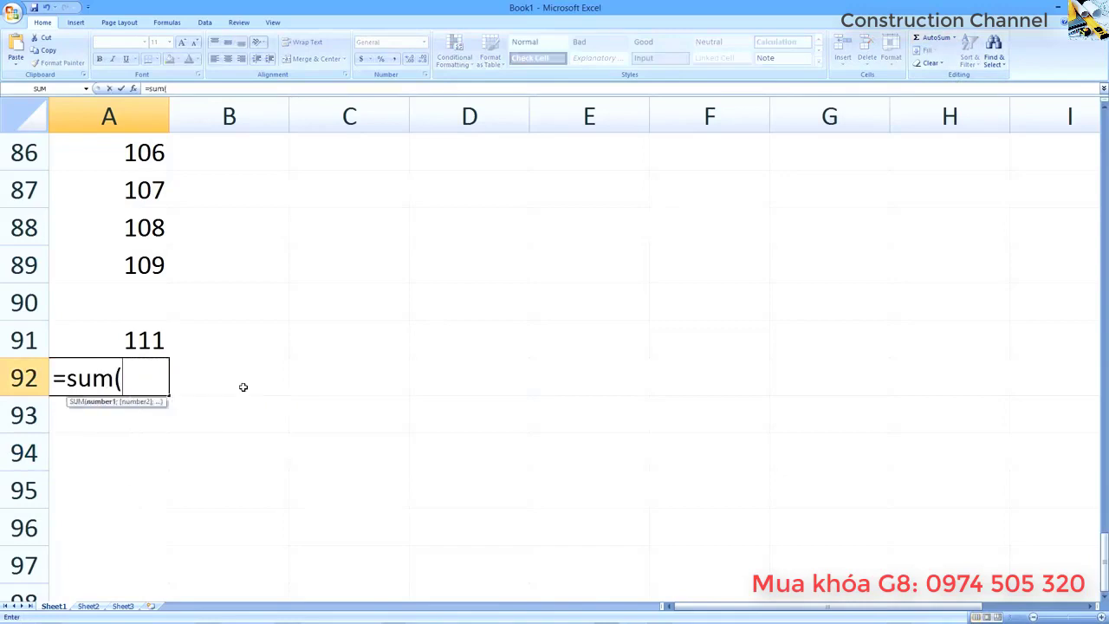
click(148, 342)
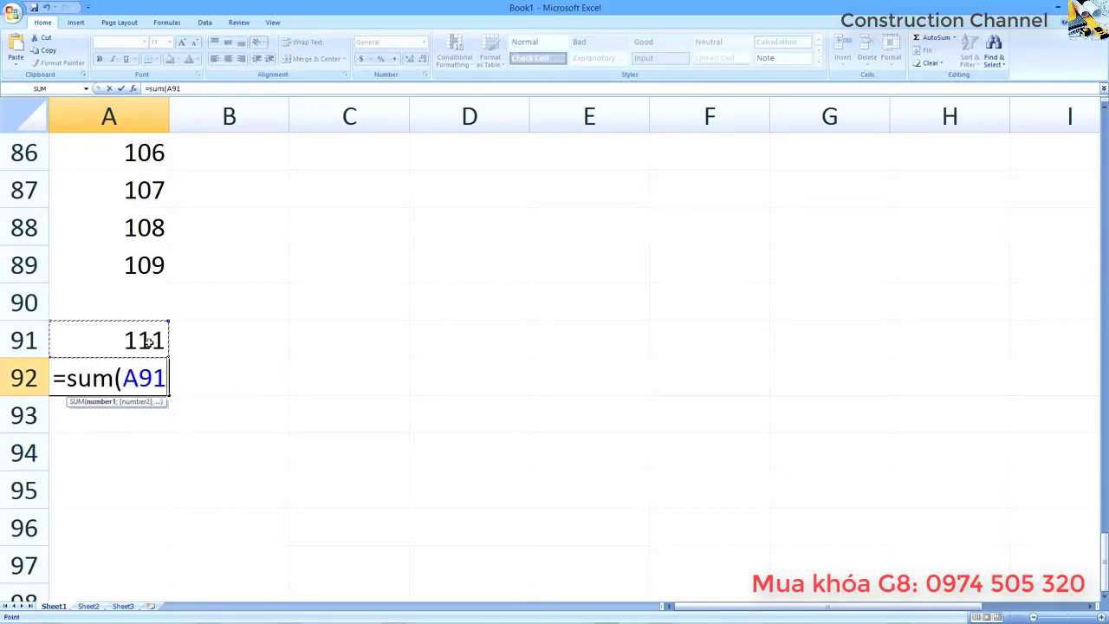
key(F8)
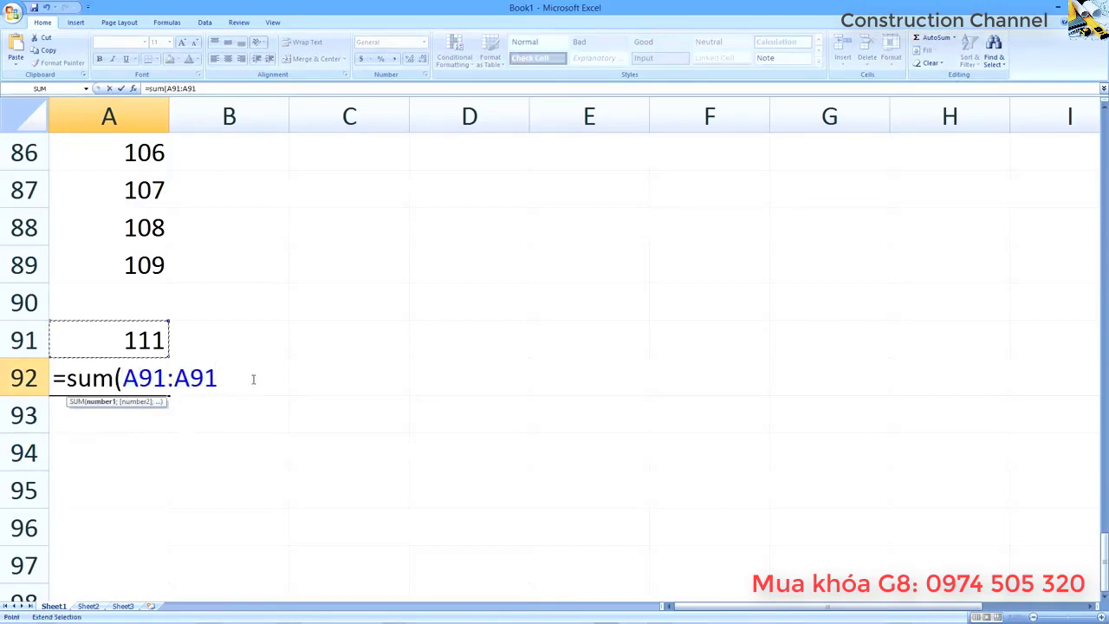
drag(1104, 555, 1094, 149)
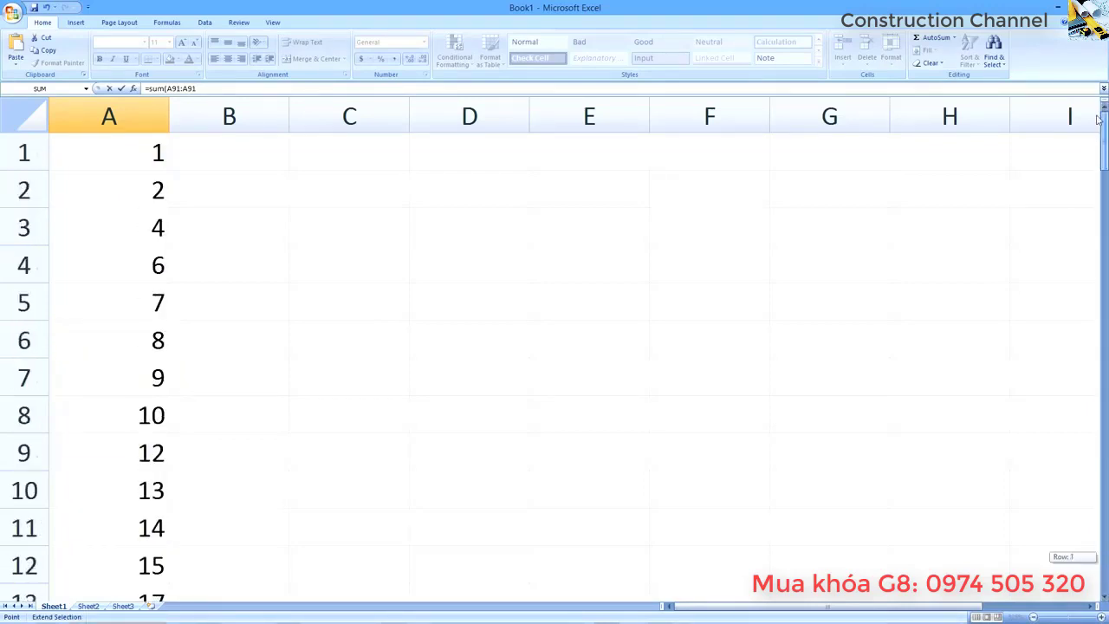
click(128, 154)
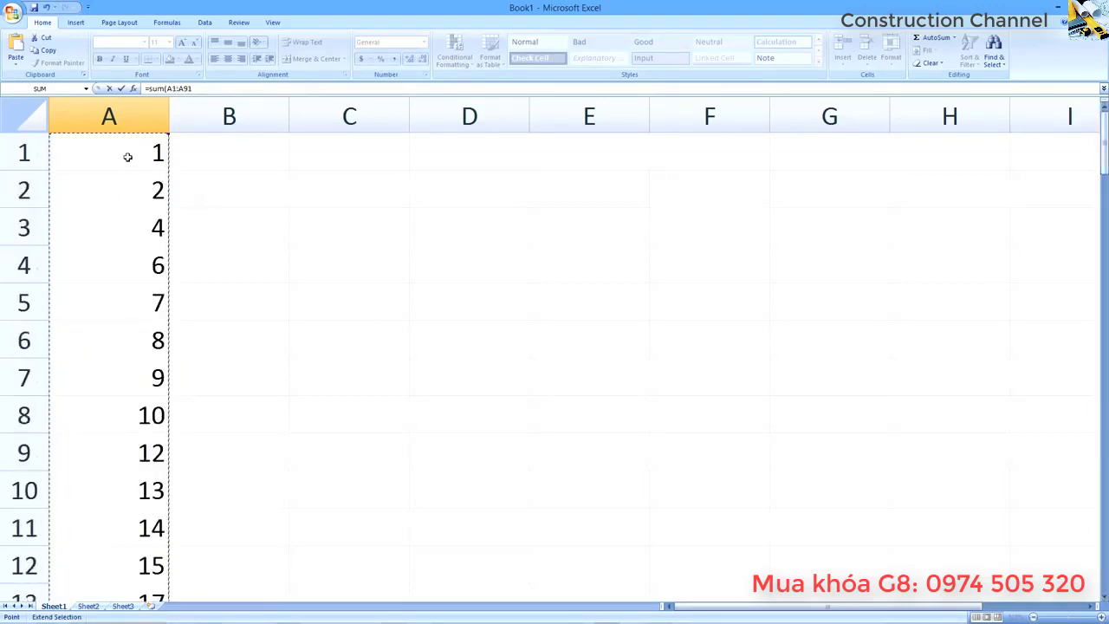
key(Return)
key(Up)
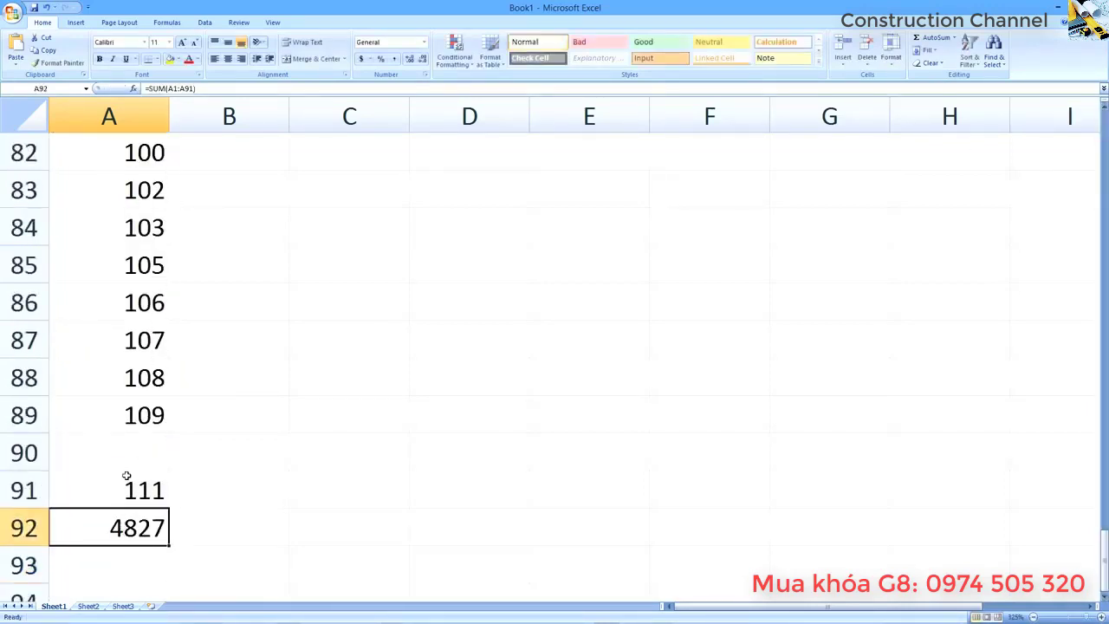
Highlight the sum in cell A92 with red text and a yellow fill.
click(188, 59)
click(172, 59)
click(243, 365)
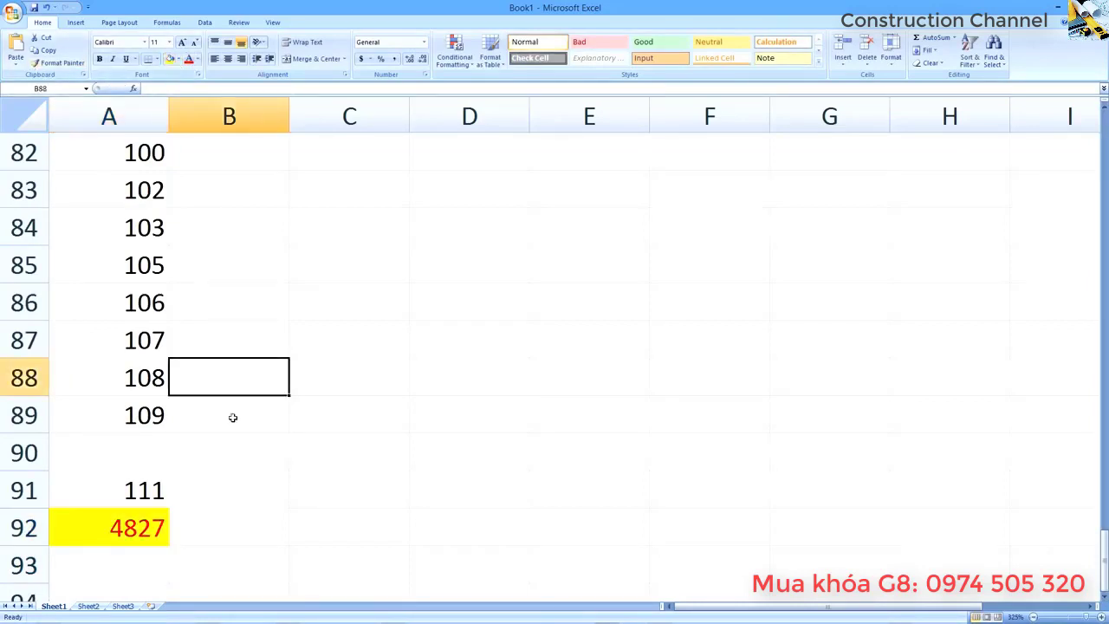
Format column A in comma style with thousands separators and no decimal places.
click(147, 523)
click(149, 113)
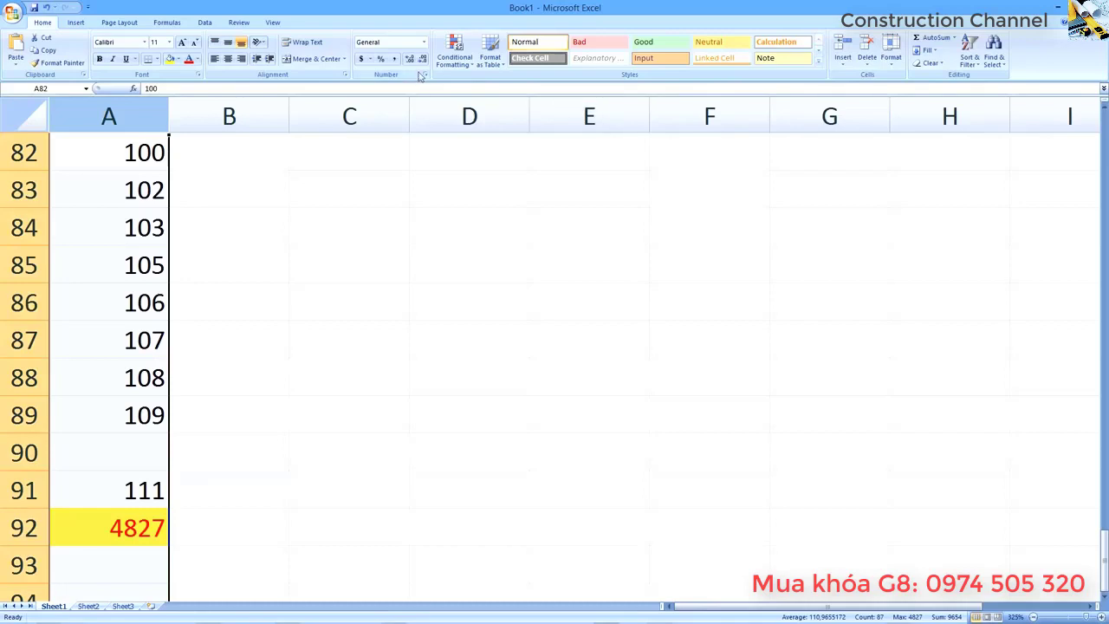
click(395, 59)
click(422, 59)
click(422, 59)
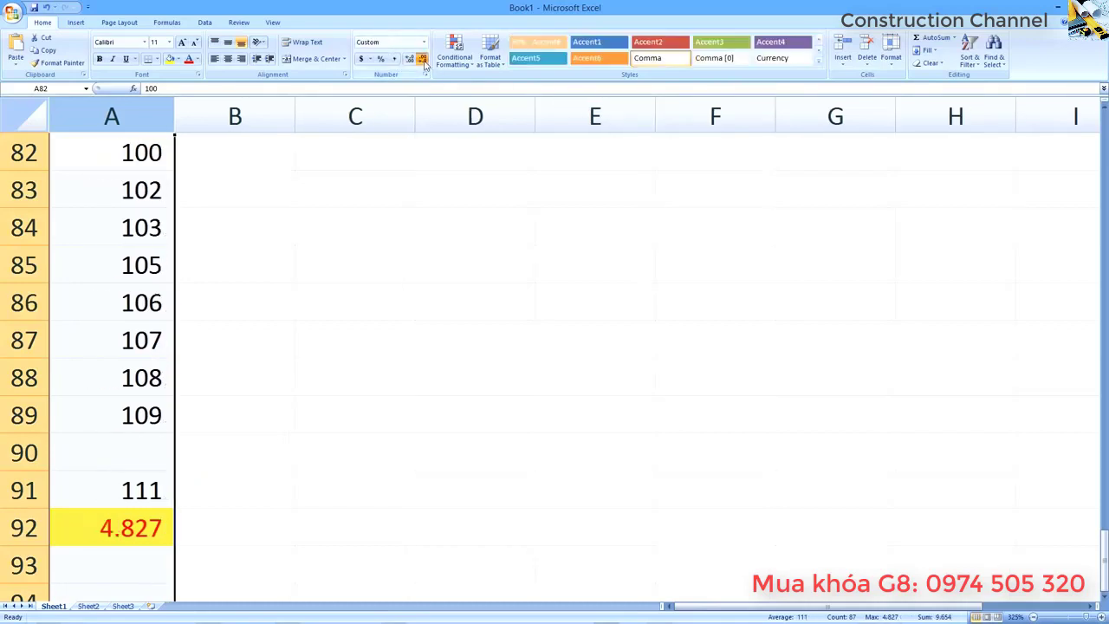
click(364, 313)
Inspect the SUM formula in cell A92 and the cell range it covers, leaving it as it is.
click(164, 526)
scroll(297, 512, up, 1)
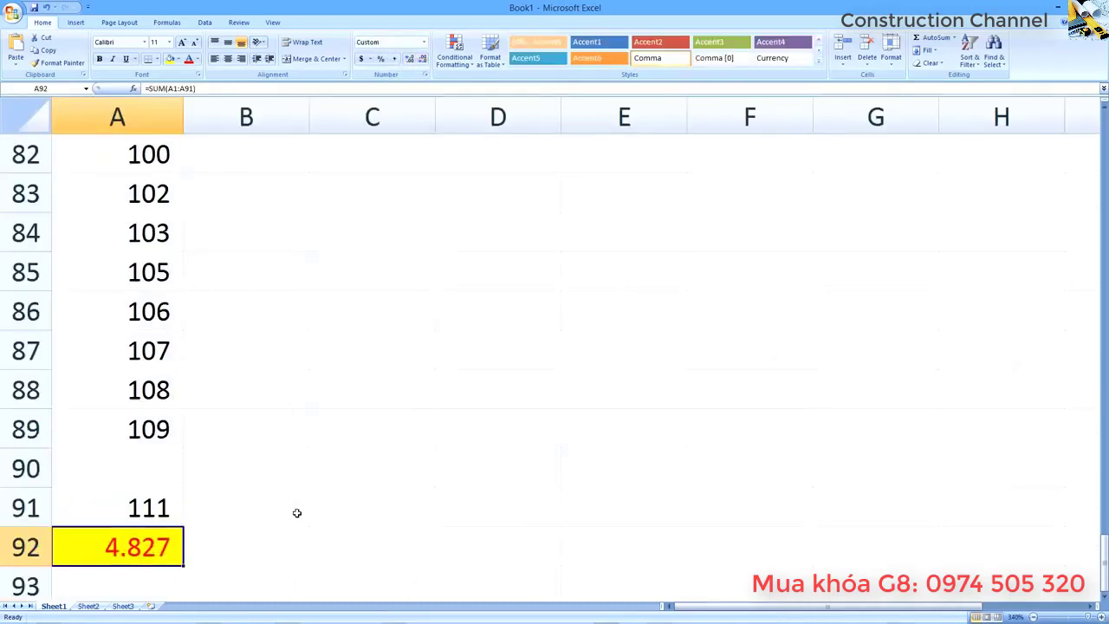
scroll(297, 512, down, 2)
double_click(160, 319)
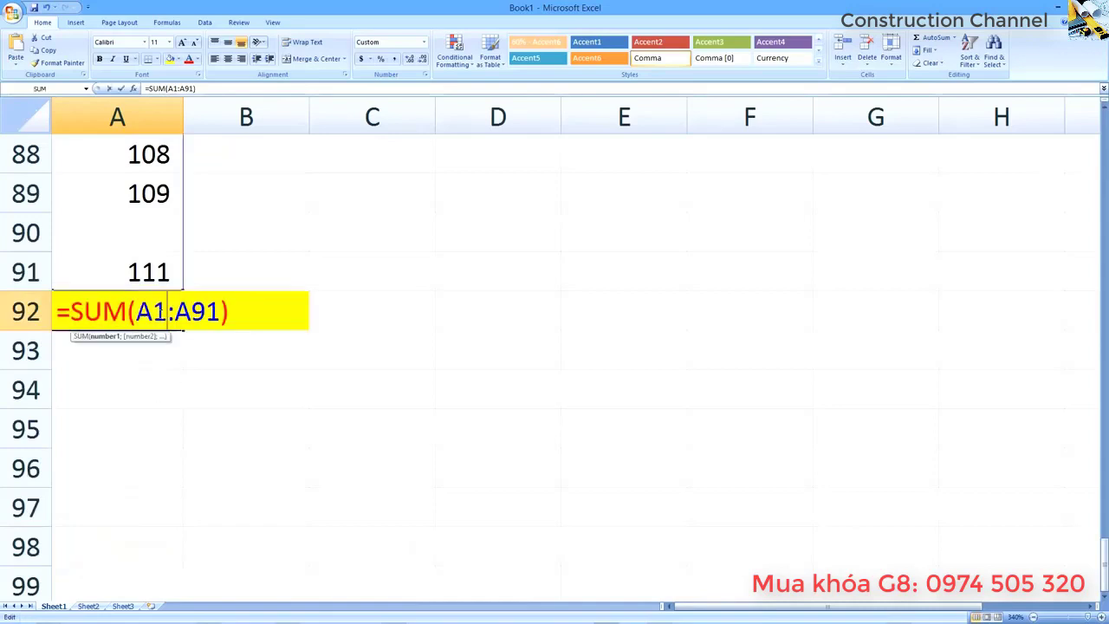
key(Escape)
double_click(128, 313)
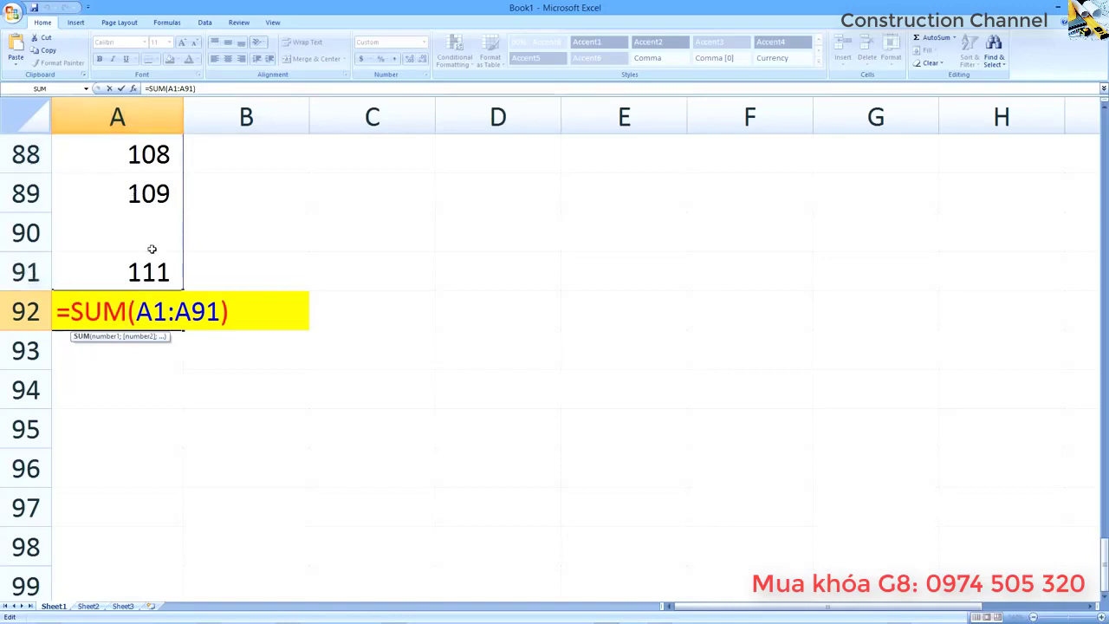
key(ctrl+Return)
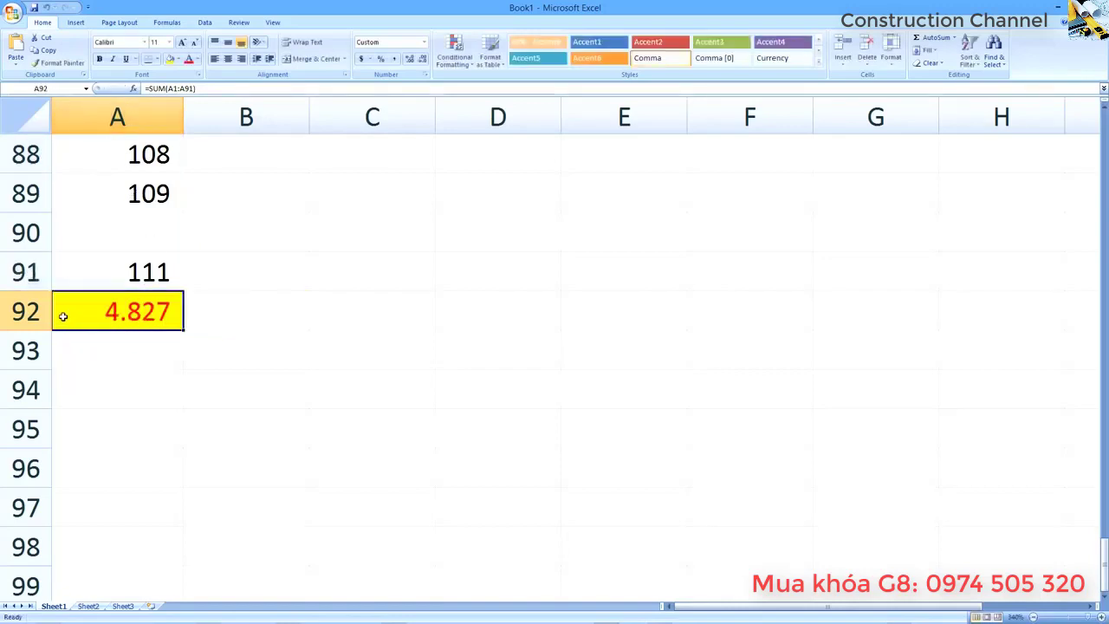
Switch to Mẫu số 11 on the e-bidding website, compare the Tổng hợp giá dự thầu amount with the Excel sum and review the item prices.
key(alt+Tab)
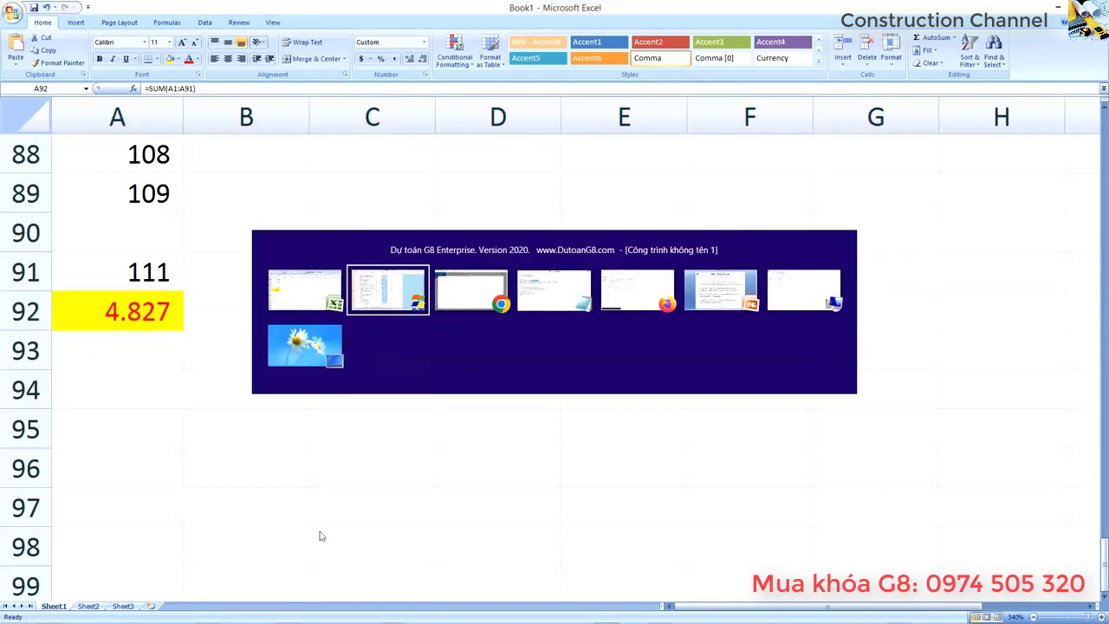
key(alt+Tab)
scroll(932, 541, down, 6)
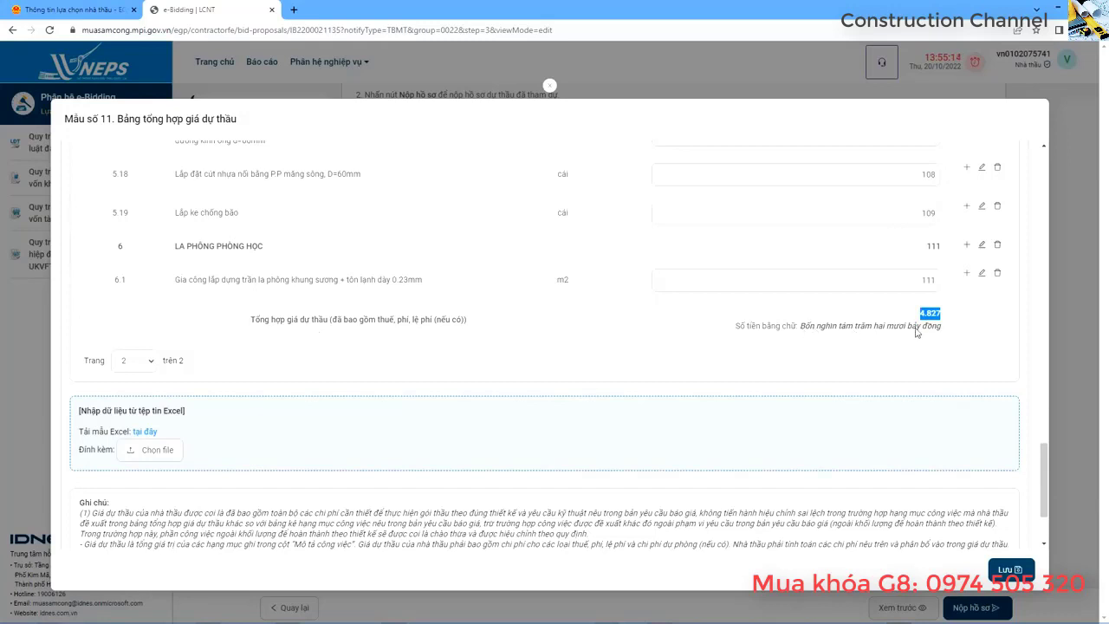
click(923, 318)
drag(920, 319, 941, 317)
drag(261, 324, 335, 323)
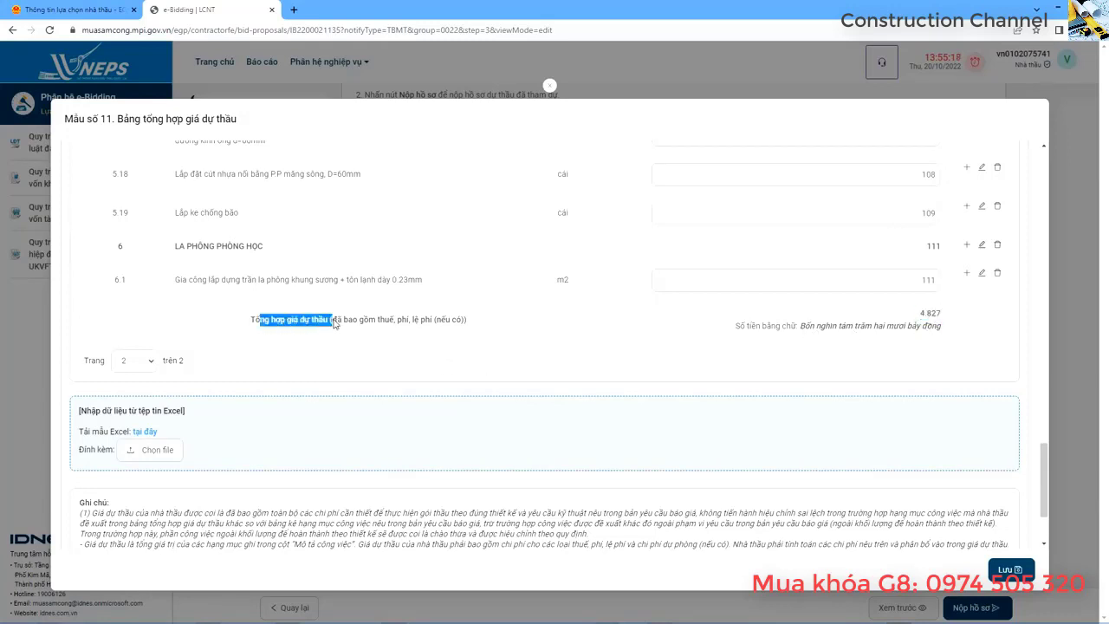
scroll(617, 454, up, 10)
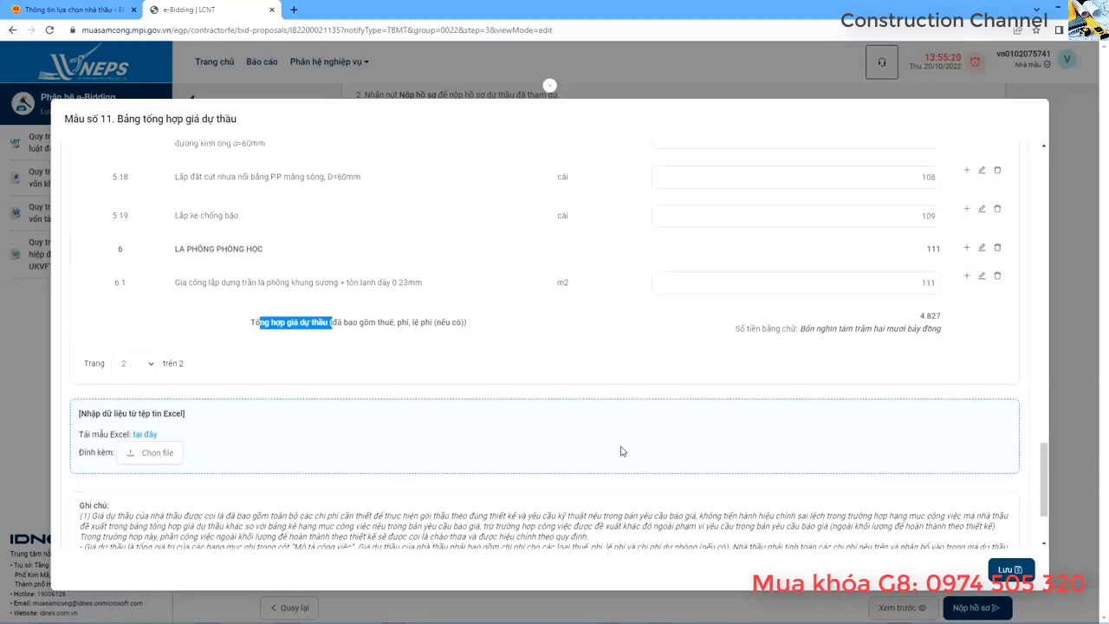
scroll(614, 463, up, 5)
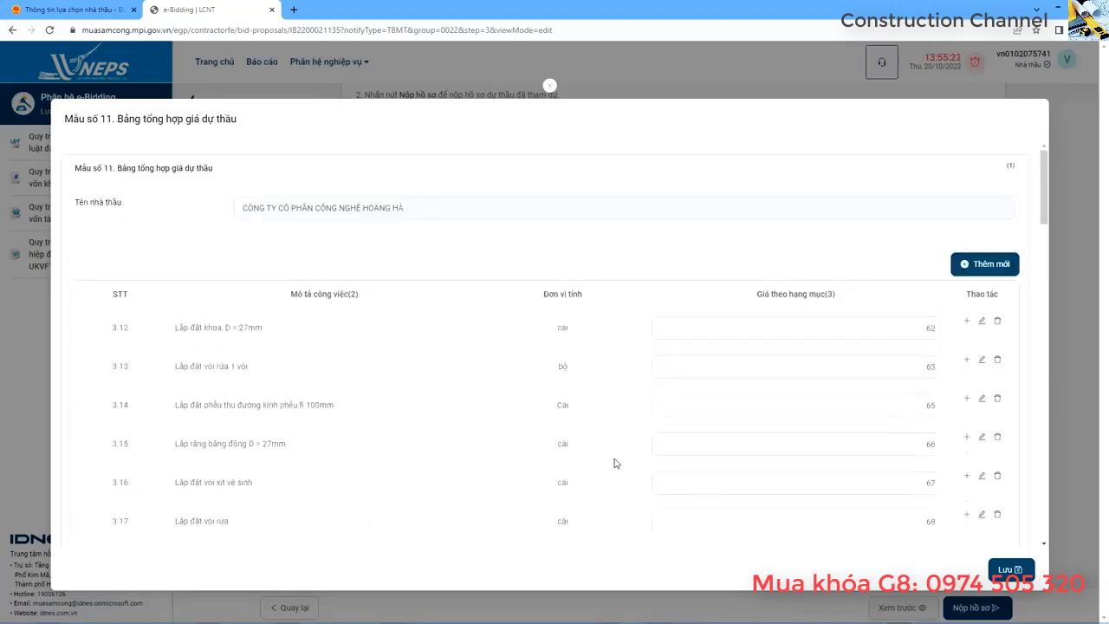
scroll(614, 463, down, 3)
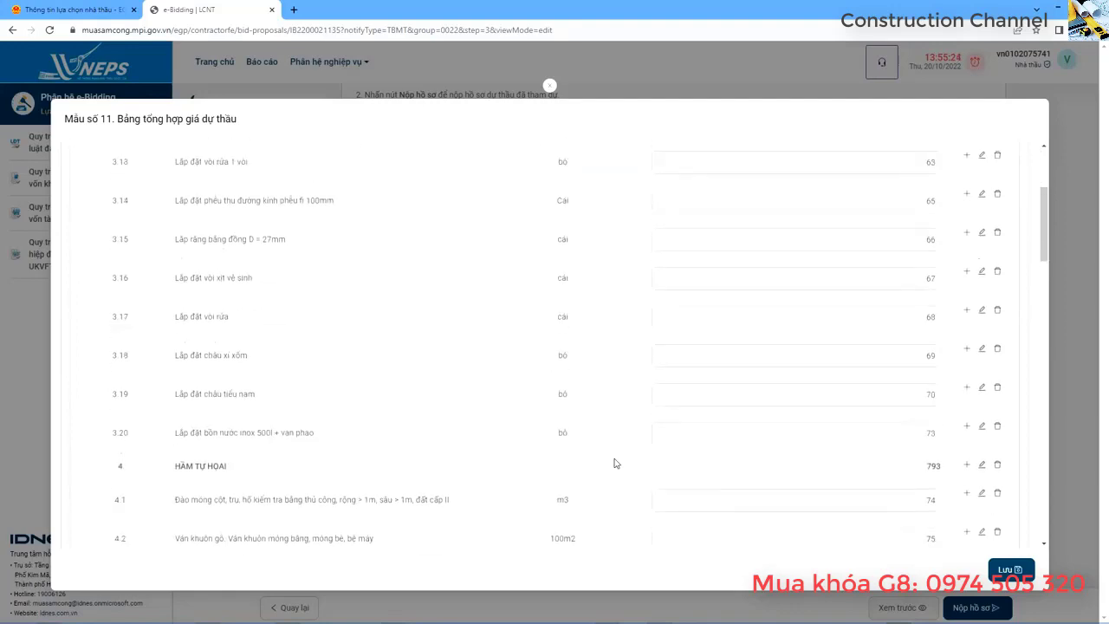
Review the item prices in Mẫu số 11 down to the end and highlight the Tổng hợp giá dự thầu amount.
scroll(615, 462, up, 3)
scroll(615, 462, down, 15)
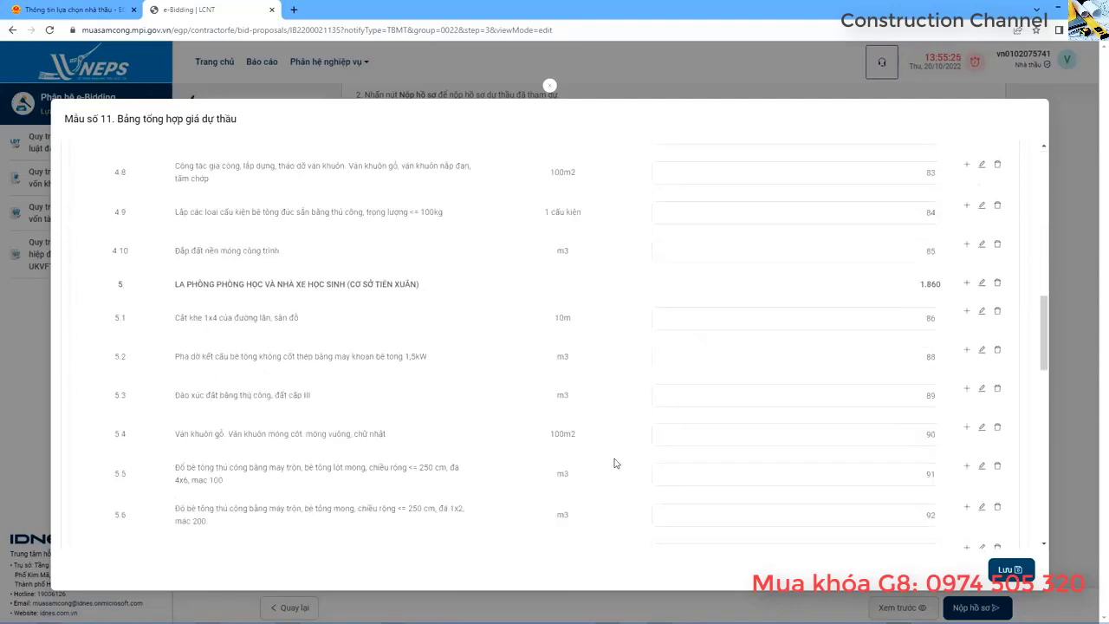
scroll(614, 462, down, 3)
scroll(1004, 371, up, 1)
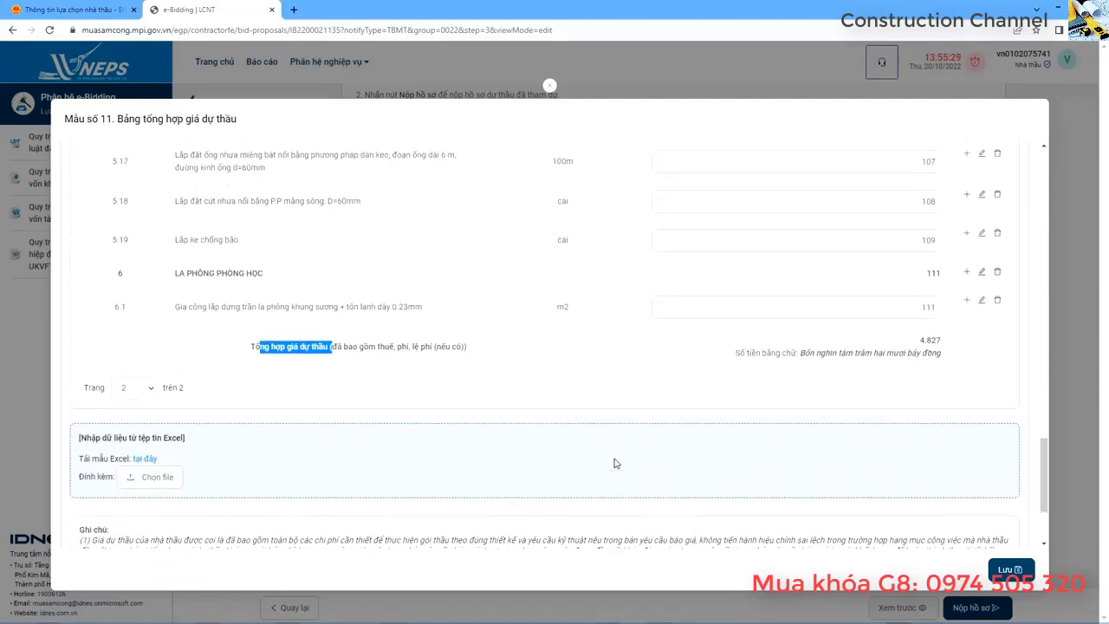
drag(921, 373, 947, 374)
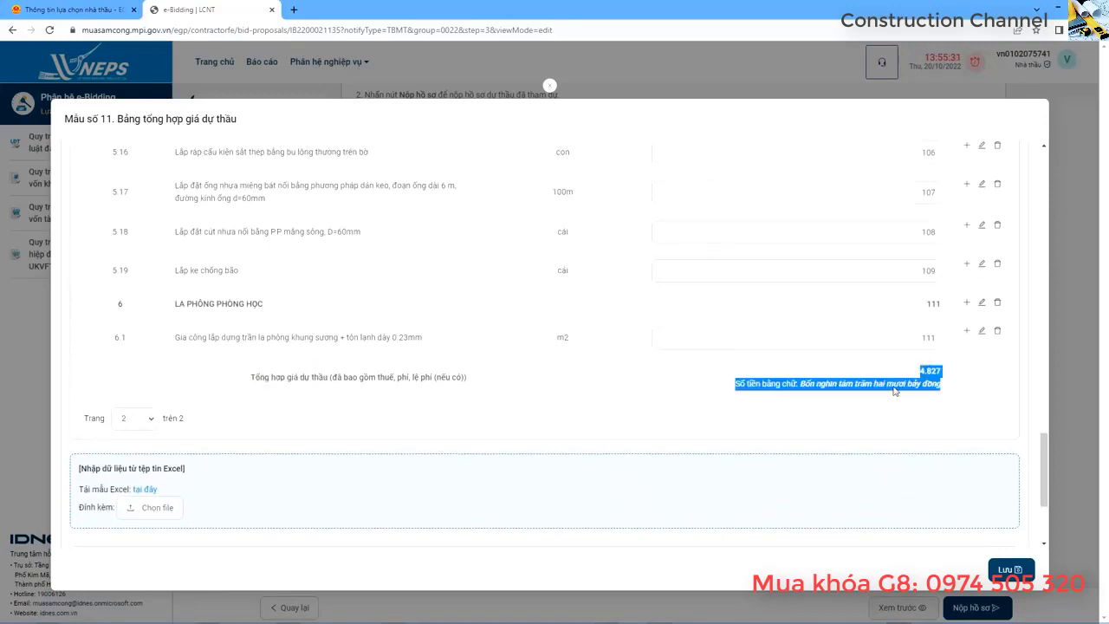
Compare the TỔNG CỘNG in cell J97 of Dự toán G8 with the e-bidding website's total and item prices.
click(394, 615)
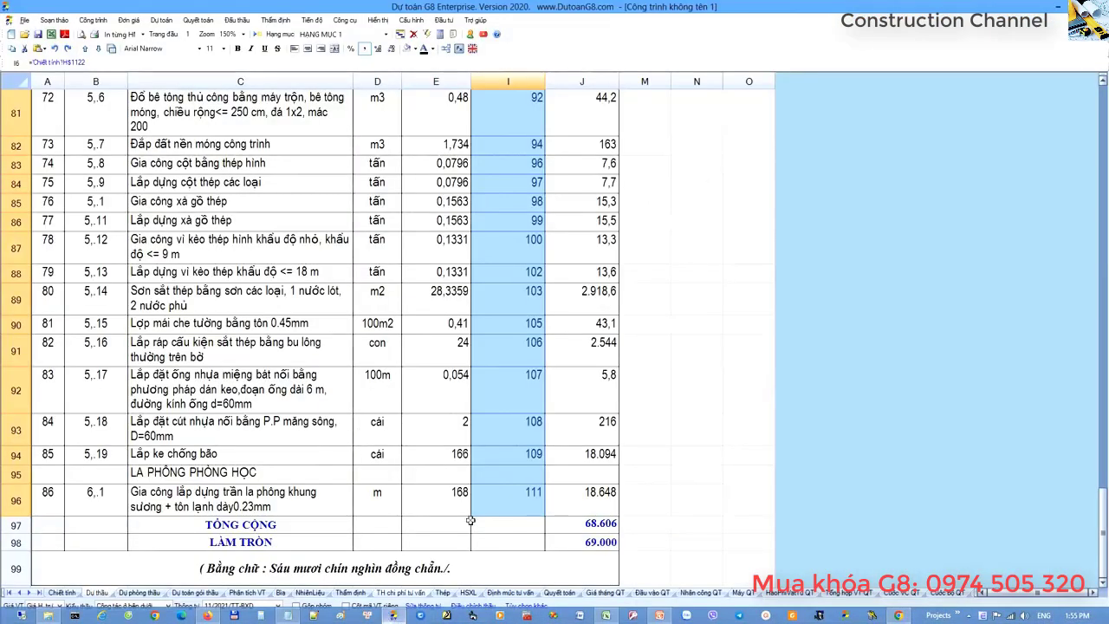
click(580, 525)
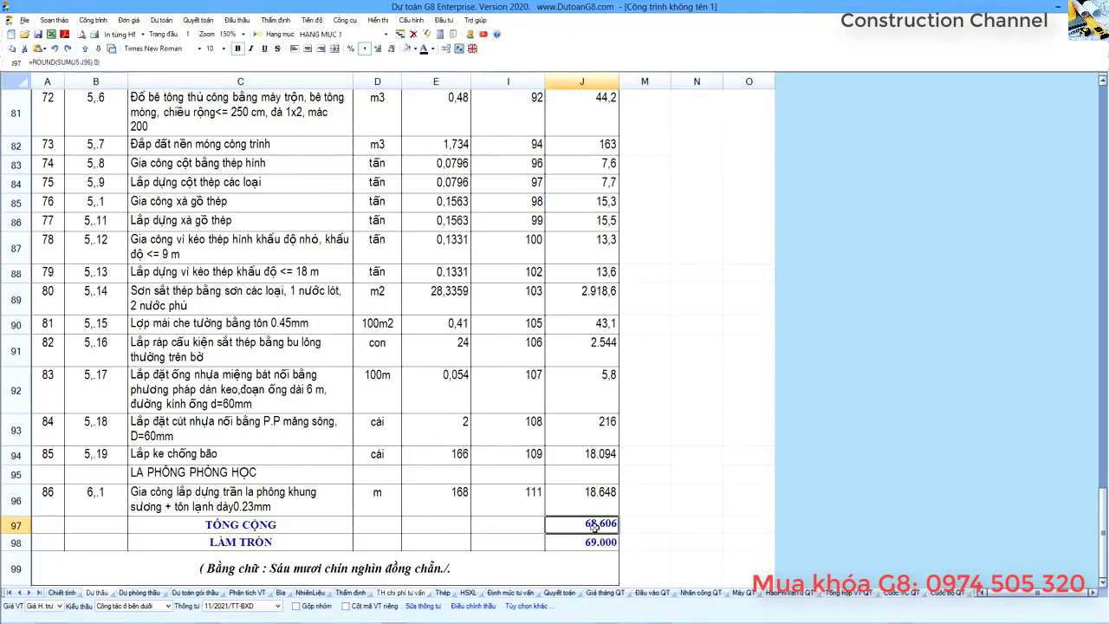
key(alt+Tab)
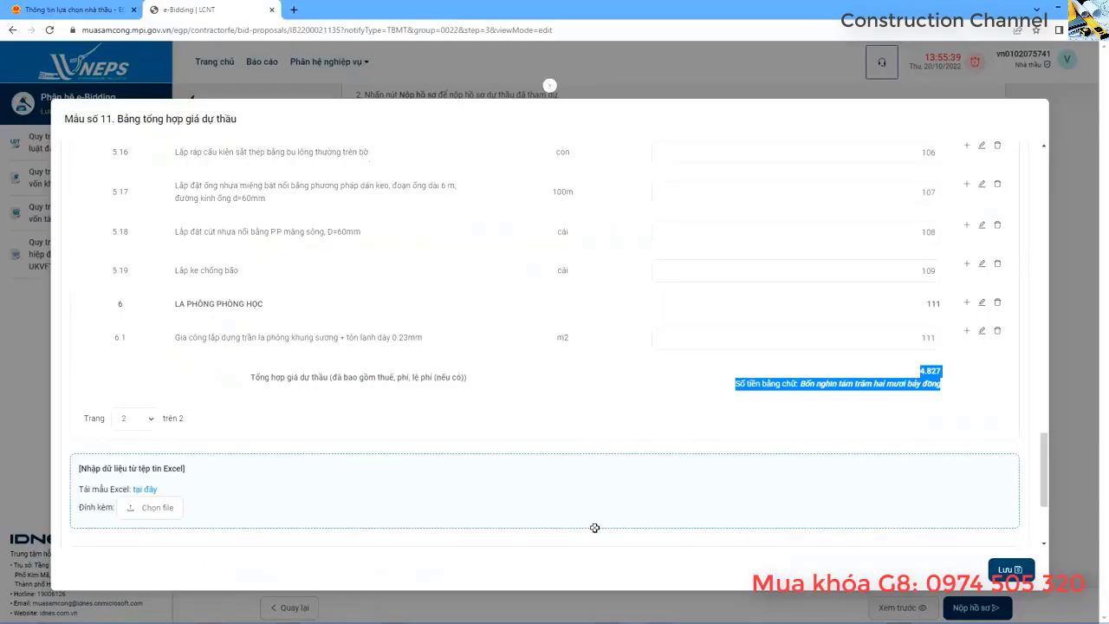
click(879, 276)
click(885, 232)
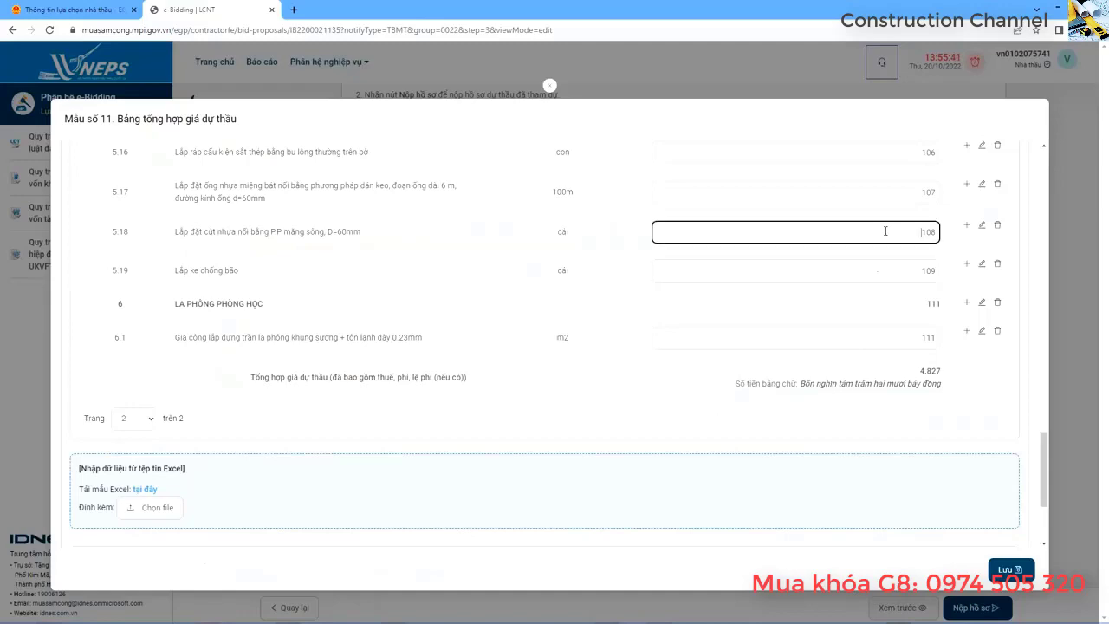
key(alt+Tab)
key(alt+Tab)
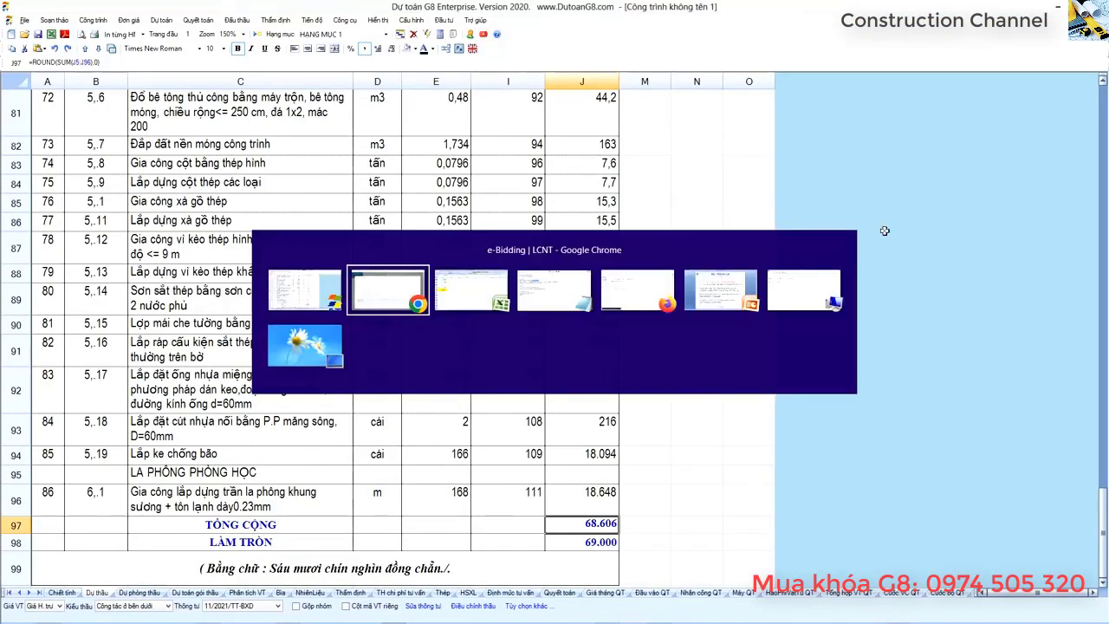
key(alt+Tab)
key(alt+Tab)
key(alt+Tab)
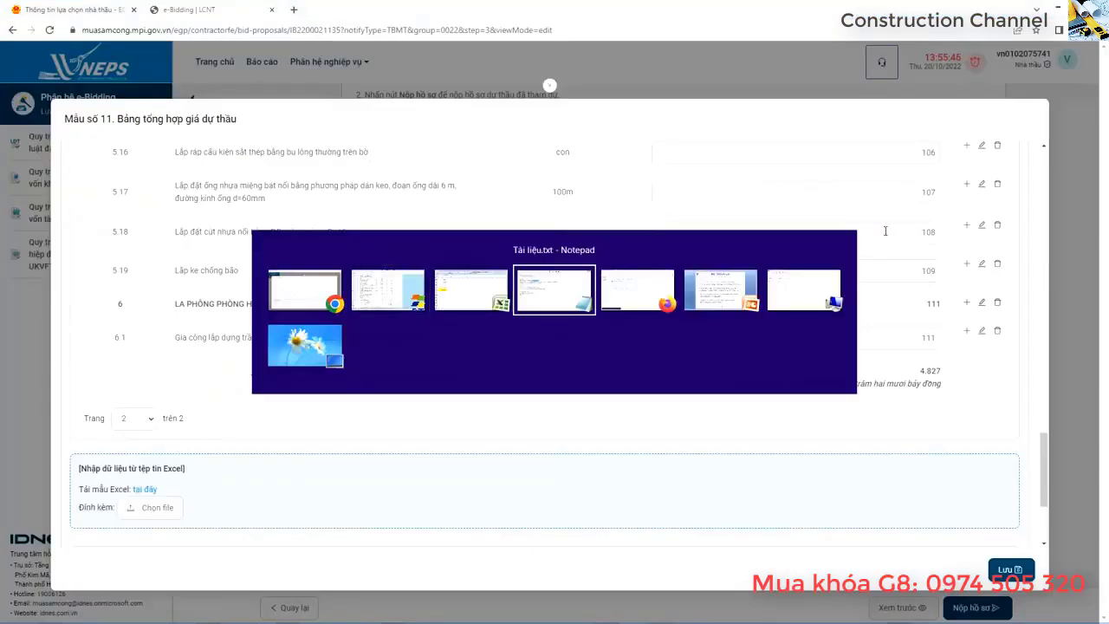
Switch to Dự toán G8 and select the whole Đơn giá column I of the Dự thầu sheet.
click(400, 293)
scroll(468, 355, up, 5)
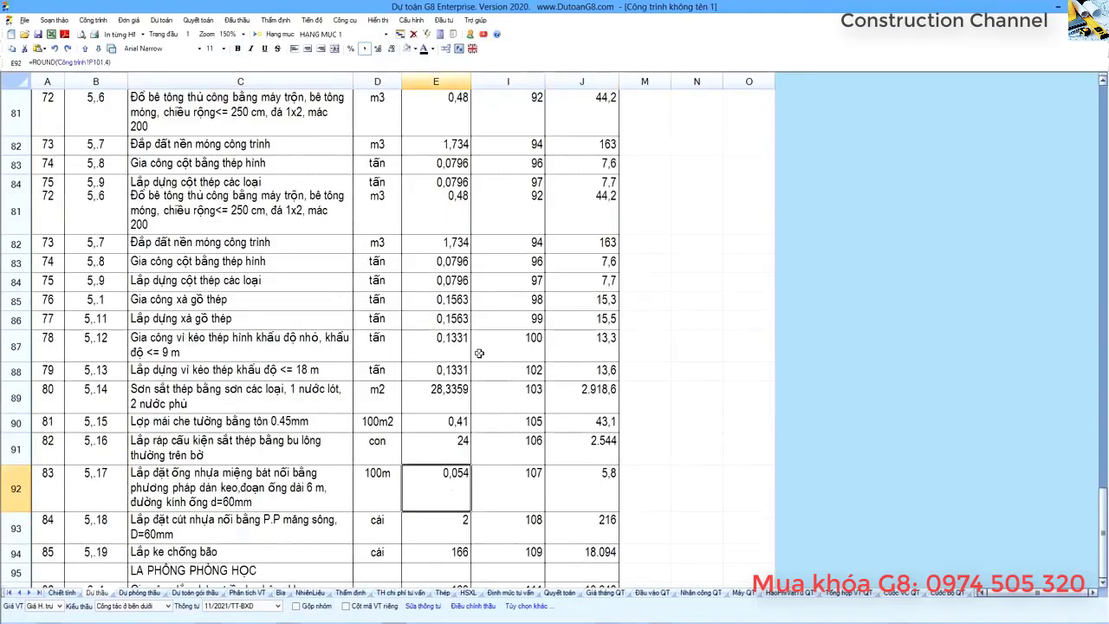
key(ctrl+Home)
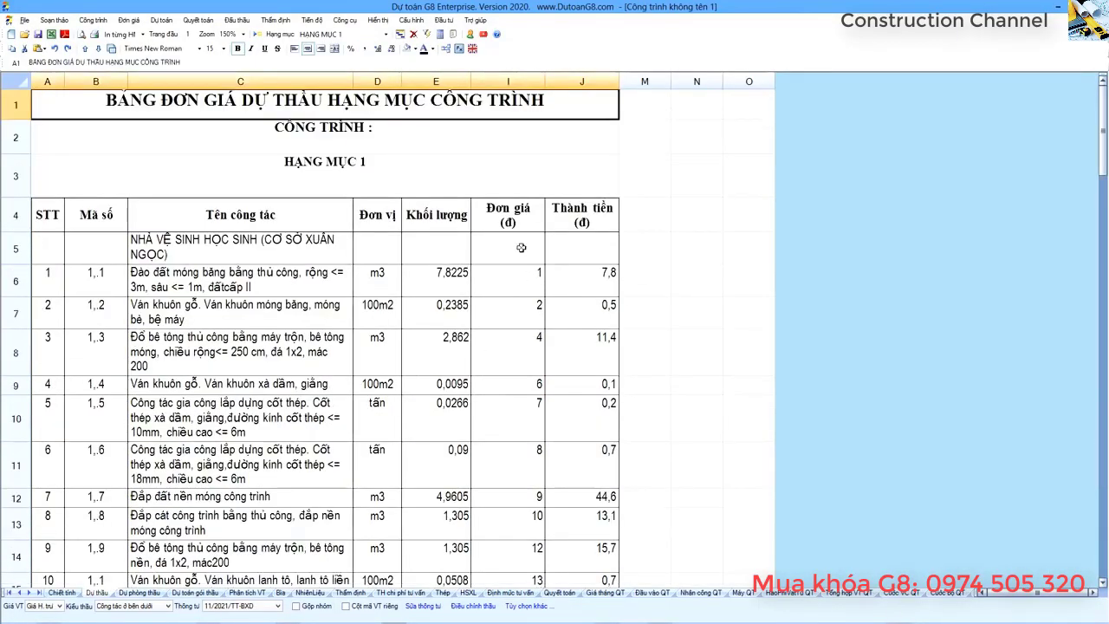
click(511, 83)
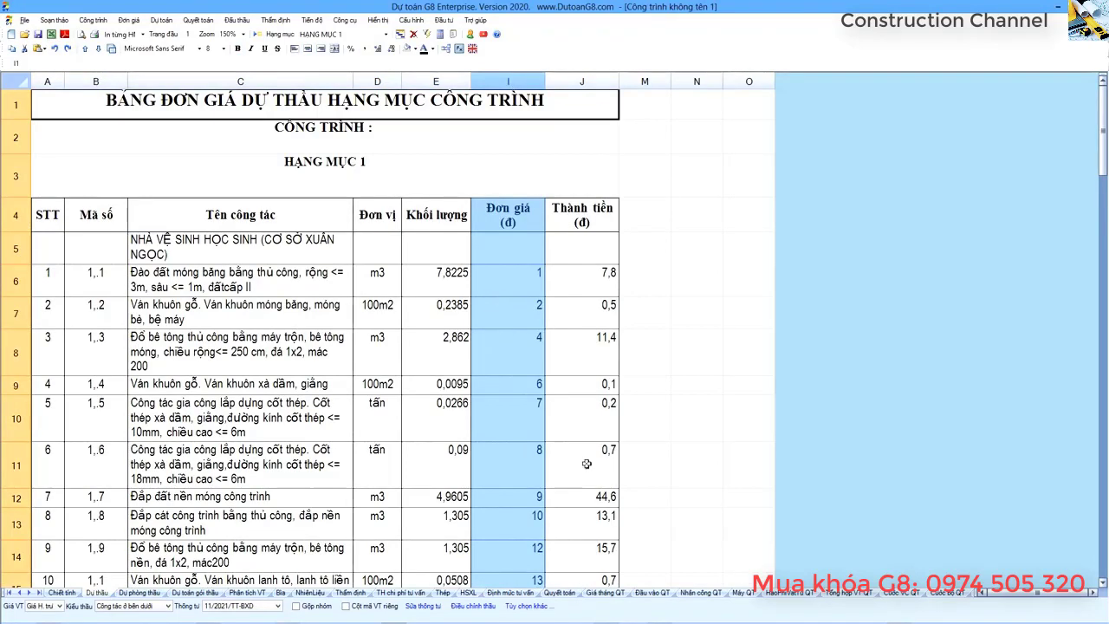
Look through the available sheets and the Đấu thầu Online commands without running any of them.
click(20, 592)
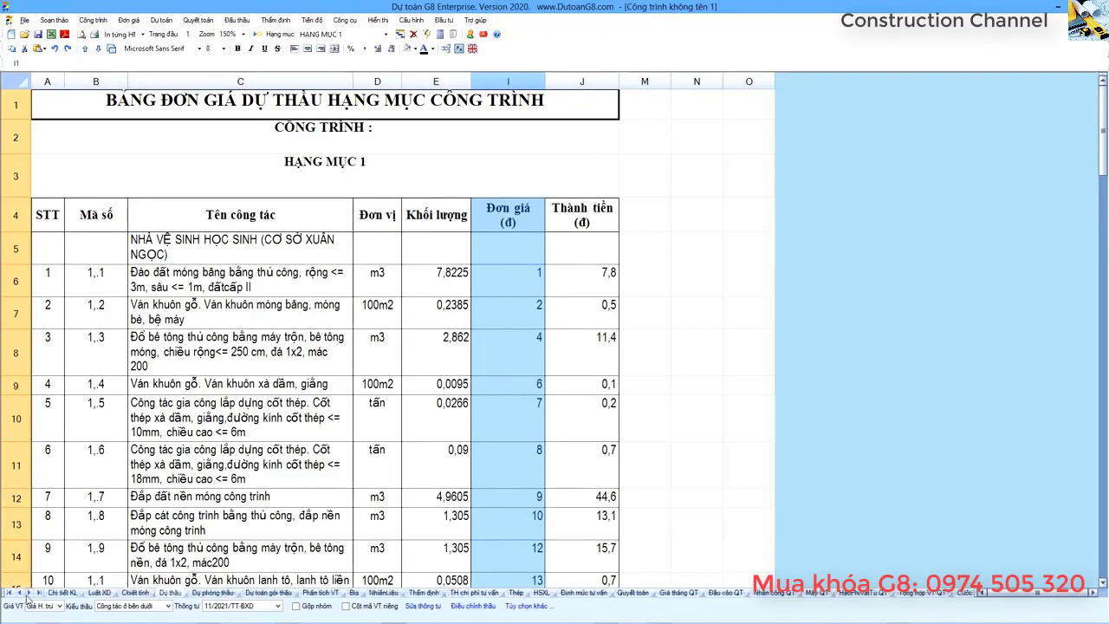
click(236, 20)
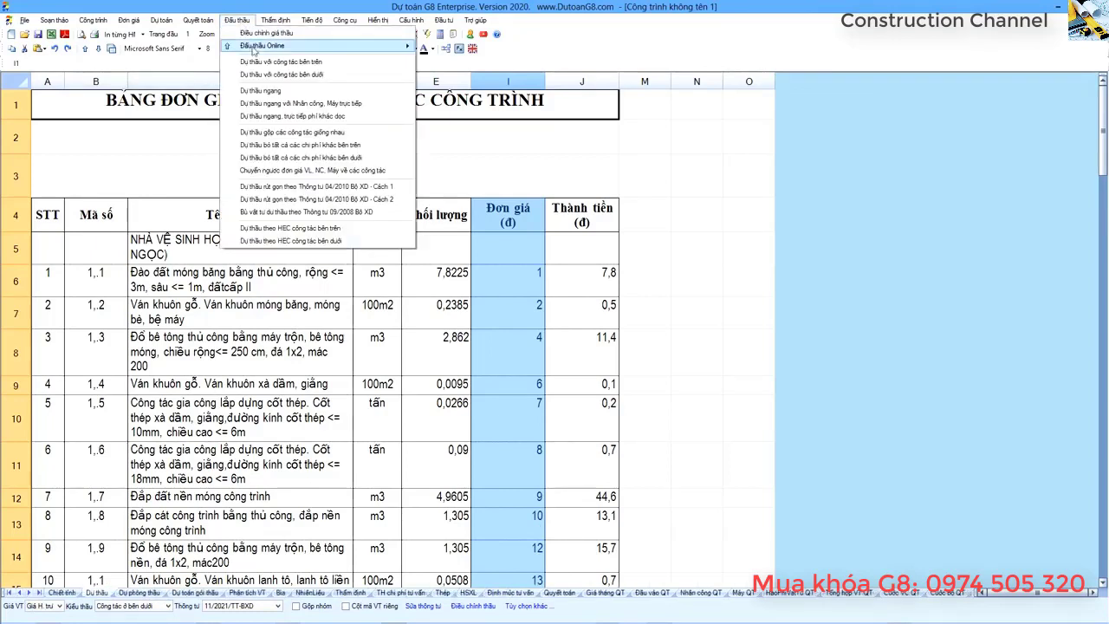
mouse_move(260, 47)
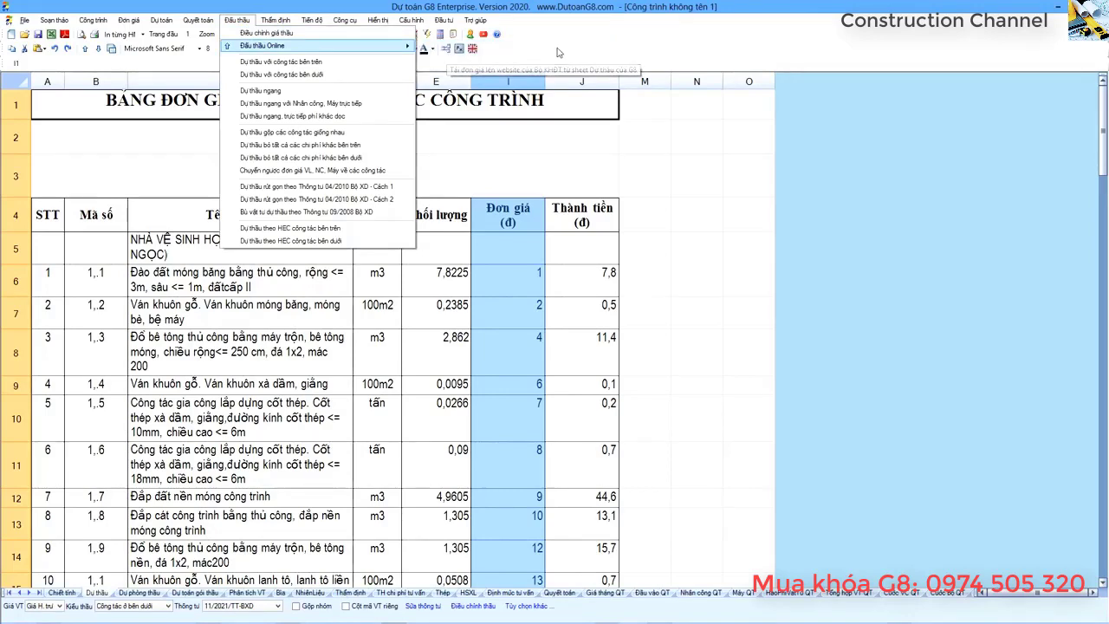
click(526, 251)
Switch to the PowerPoint slide, review the three online bidding topics, and return to the Dự thầu sheet in Dự toán G8.
key(alt+Tab)
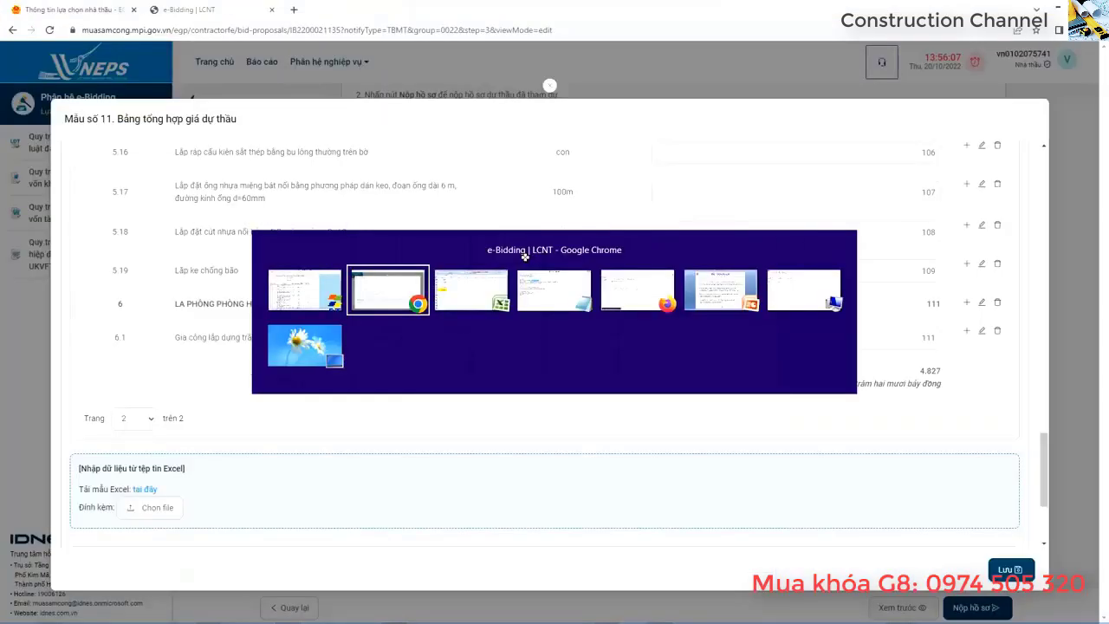
key(alt+Tab)
key(alt+Tab)
key(alt+Tab)
key(alt+Tab)
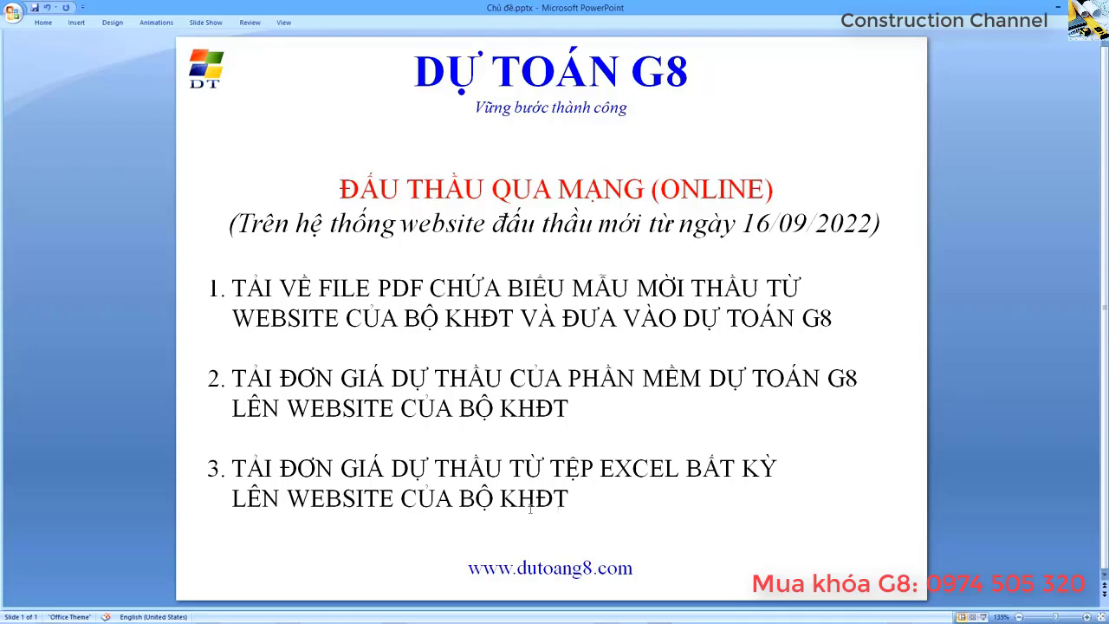
key(alt+Tab)
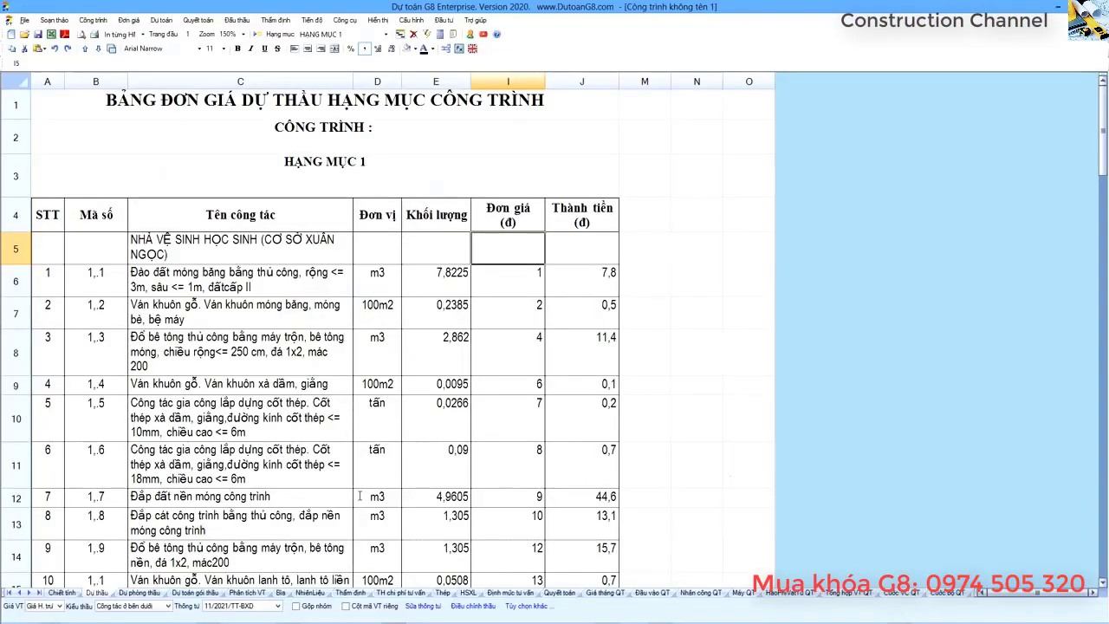
click(112, 254)
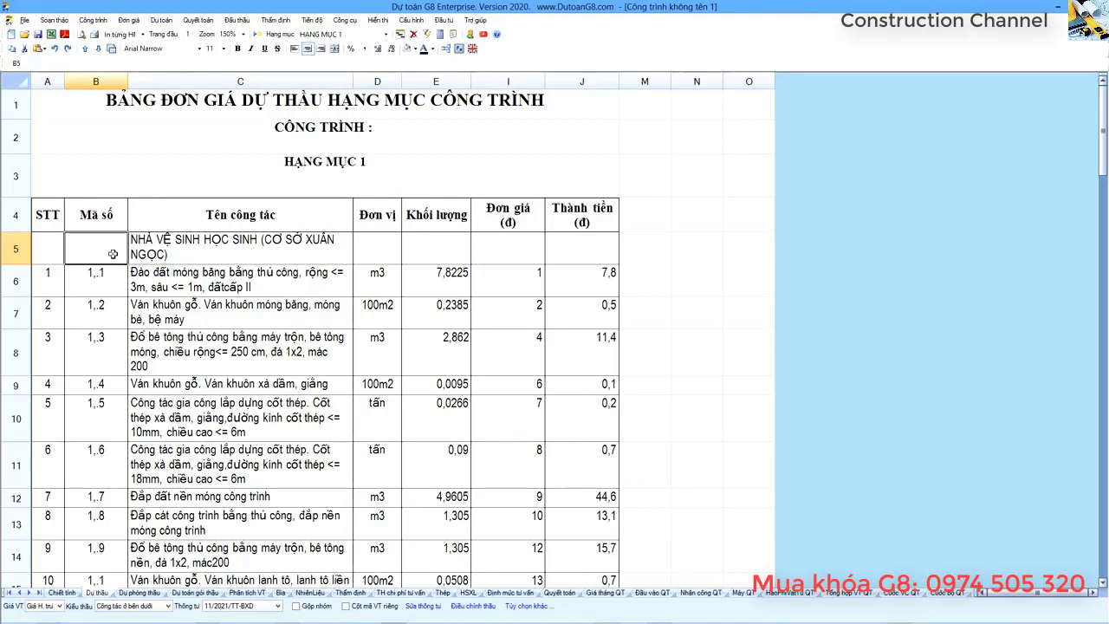
click(26, 22)
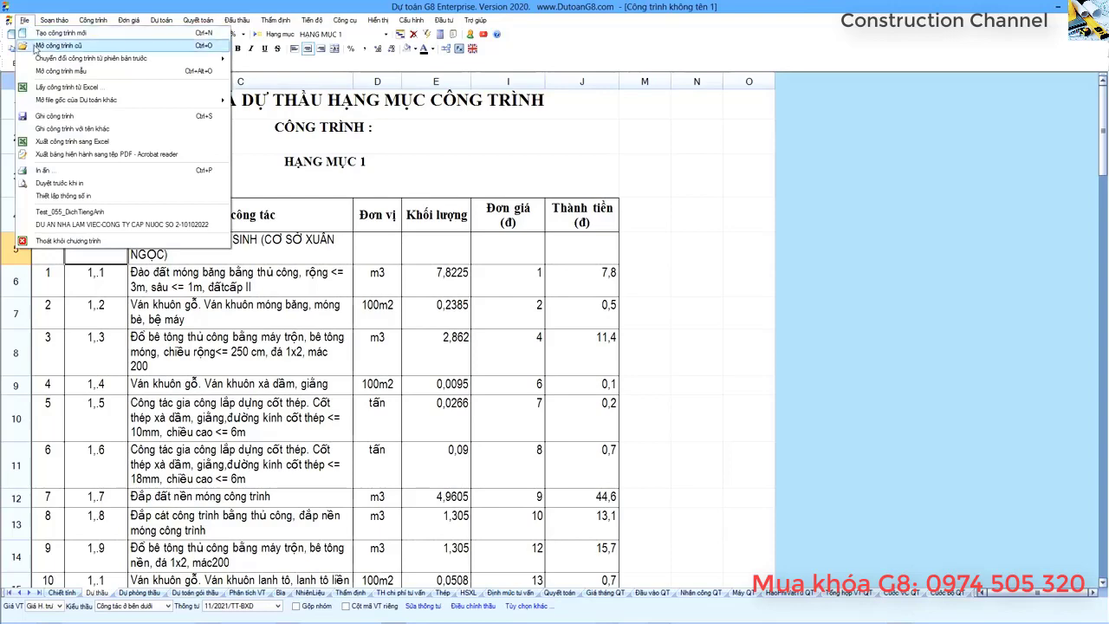
click(65, 142)
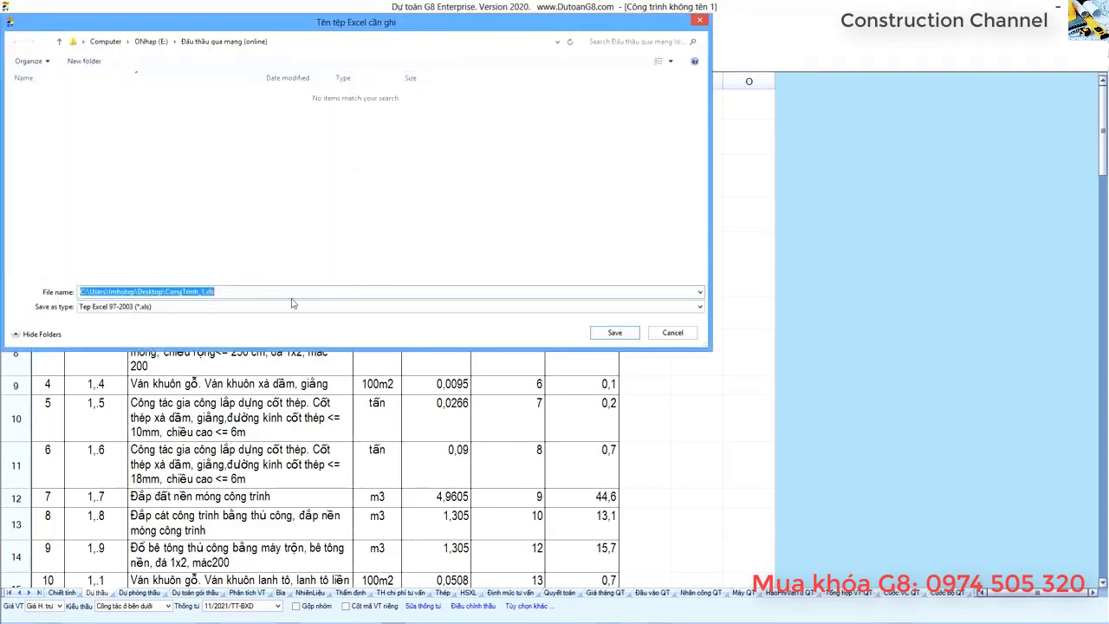
click(615, 333)
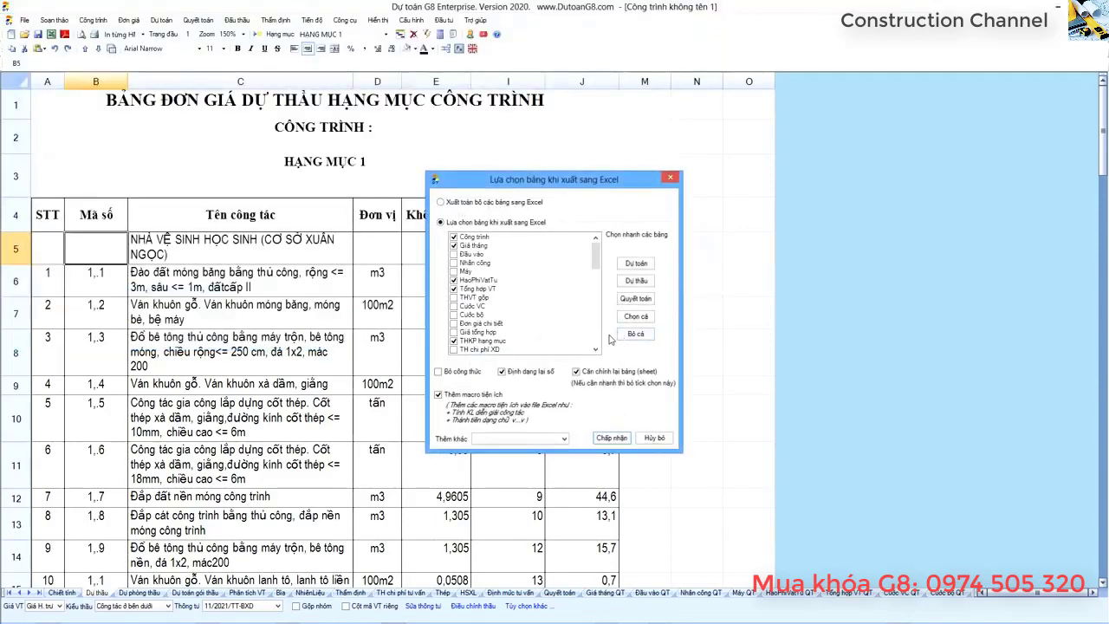
click(654, 438)
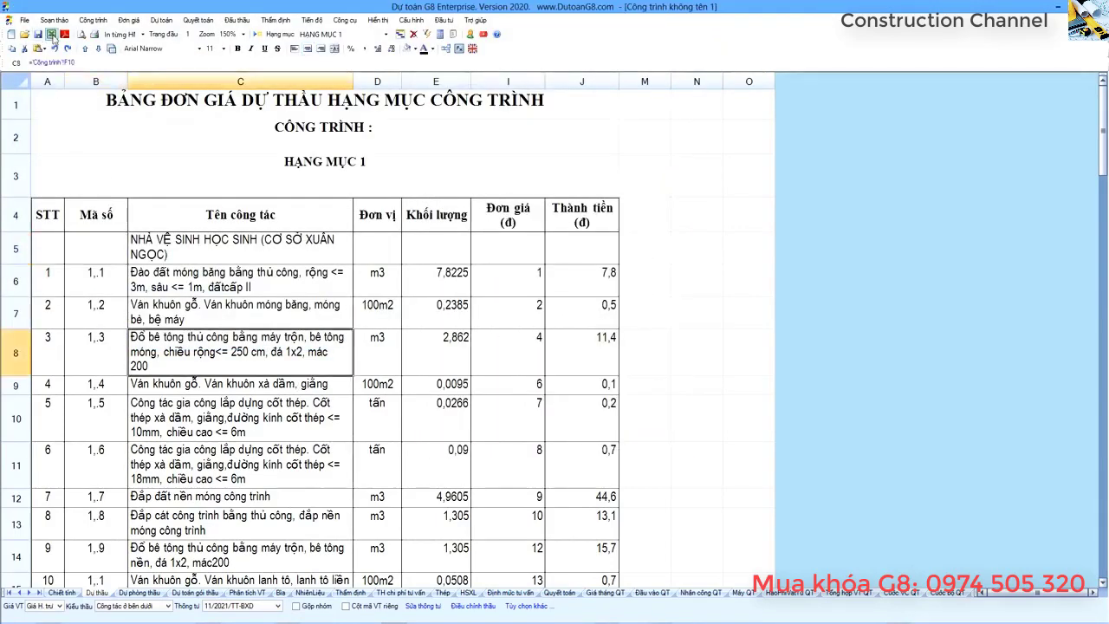
Start exporting the project to Excel and set the destination folder to E:\Đấu thầu qua mạng (online), taken from the Notepad notes.
click(51, 35)
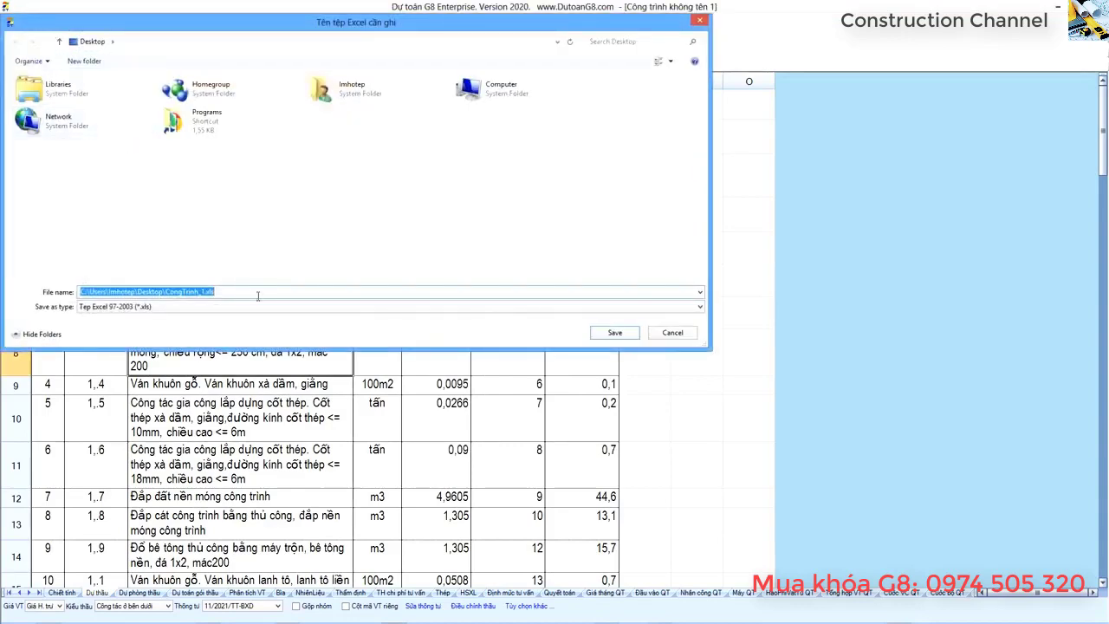
key(alt+Tab)
key(Tab)
key(Tab)
key(Tab)
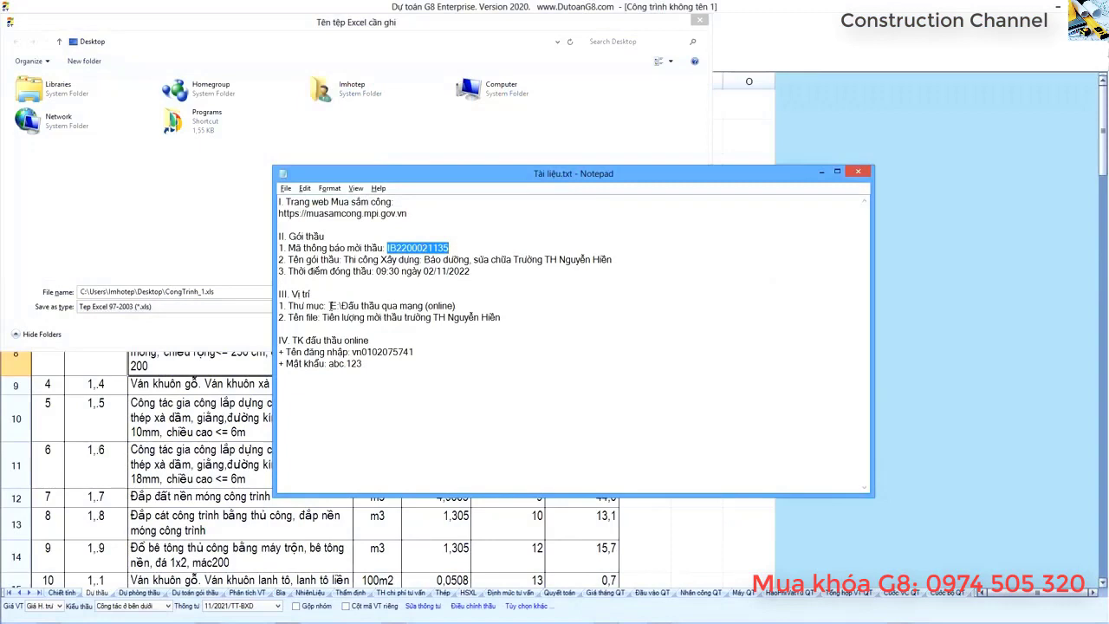
drag(331, 306, 449, 306)
key(alt+Tab)
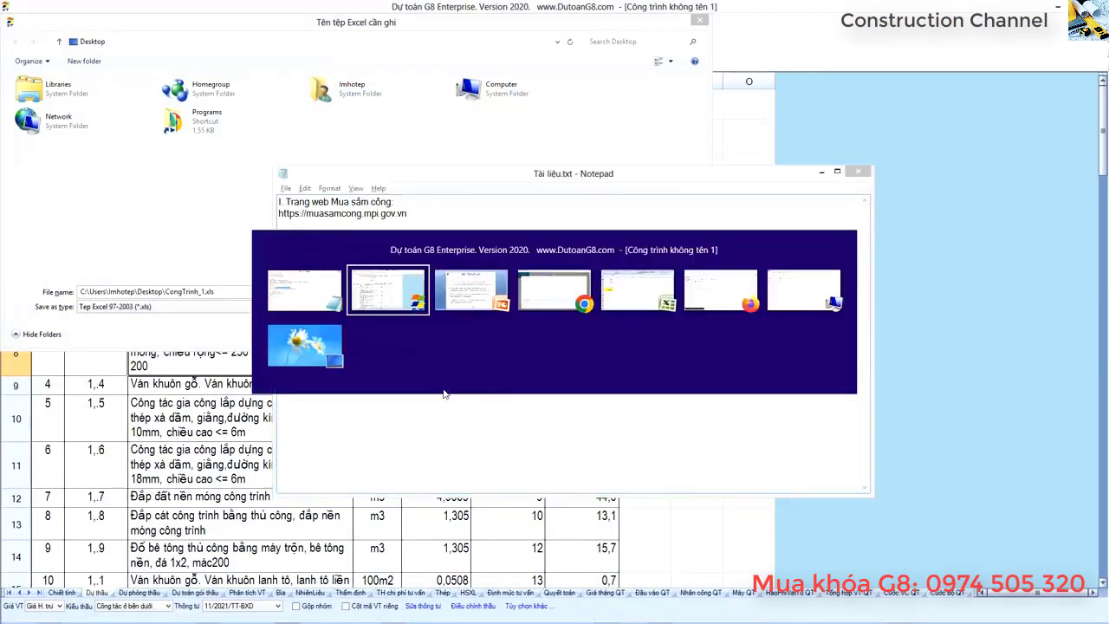
text(E:\Đấu thầu qua mạng (online))
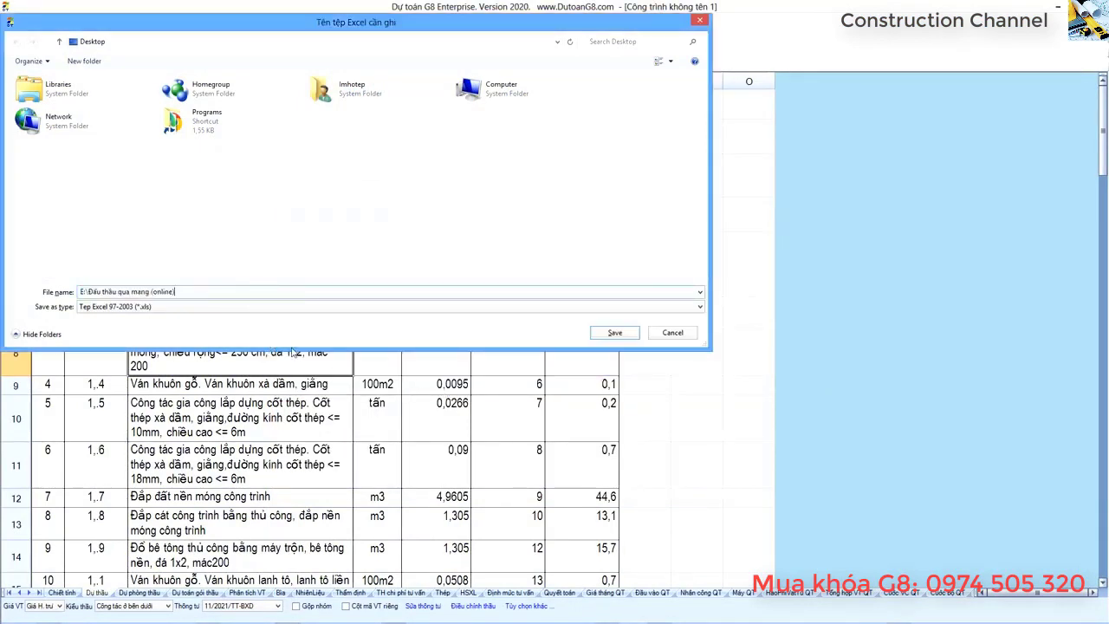
key(Return)
Name the export file "Tiên lượng mời thầu trường TH Nguyễn Hiền", copied from the Notepad notes, and confirm saving it as Excel 97-2003.
key(alt+Tab)
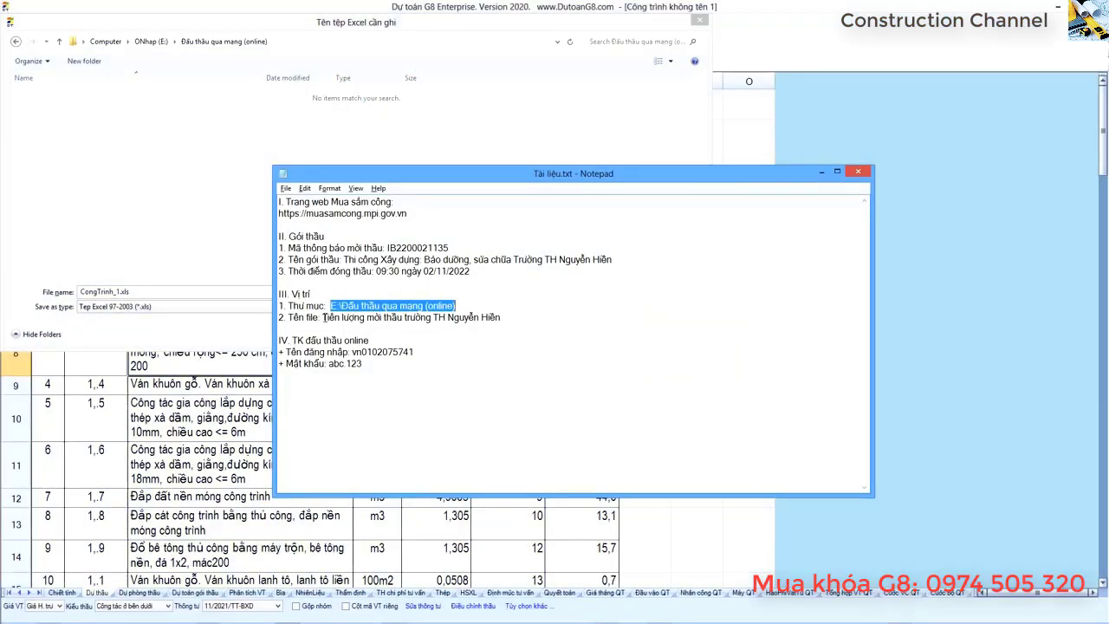
drag(323, 317, 501, 317)
key(alt+Tab)
text(Tiền lương mời thầu trường TH Nguyễn Hiền)
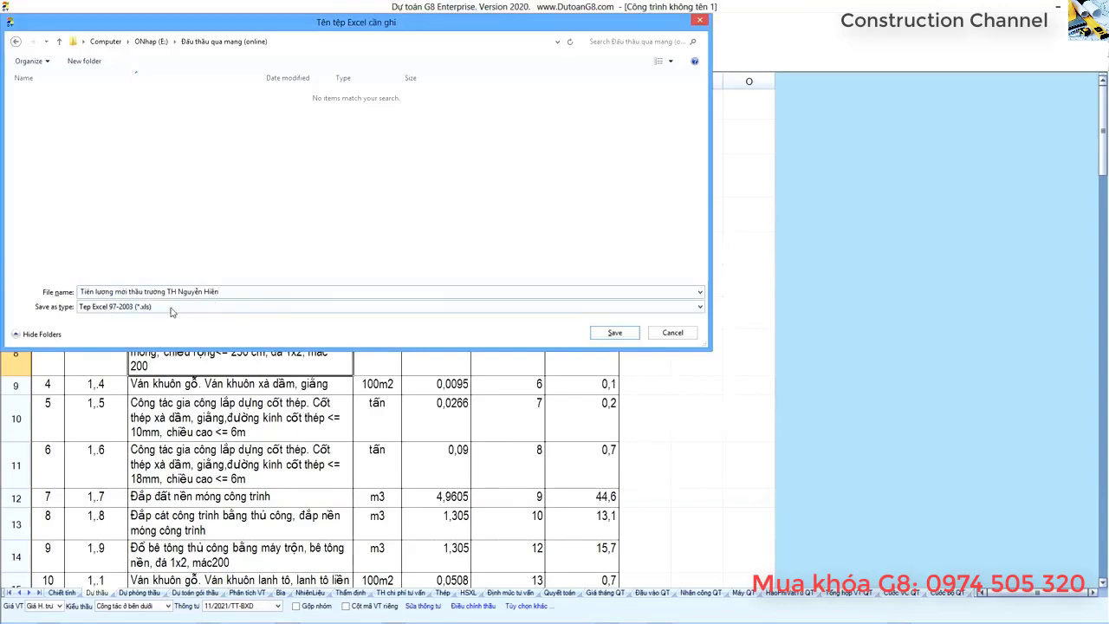
click(627, 336)
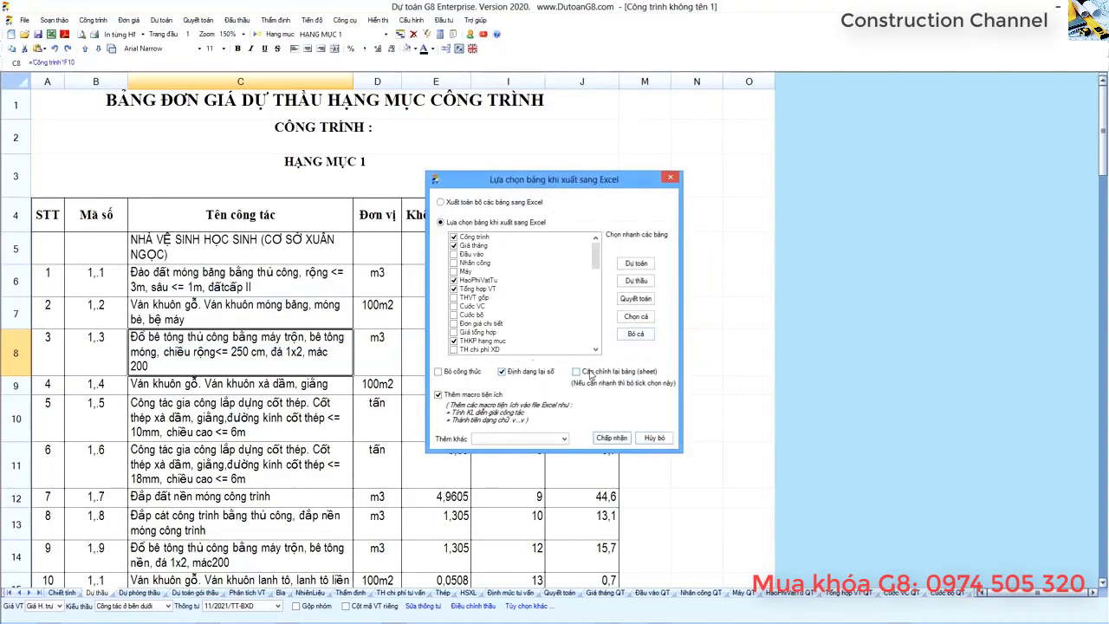
Export the selected tables without Căn chỉnh lại bảng (sheet) and Thêm macro tiện ích, and agree to open the resulting file.
click(502, 395)
click(612, 439)
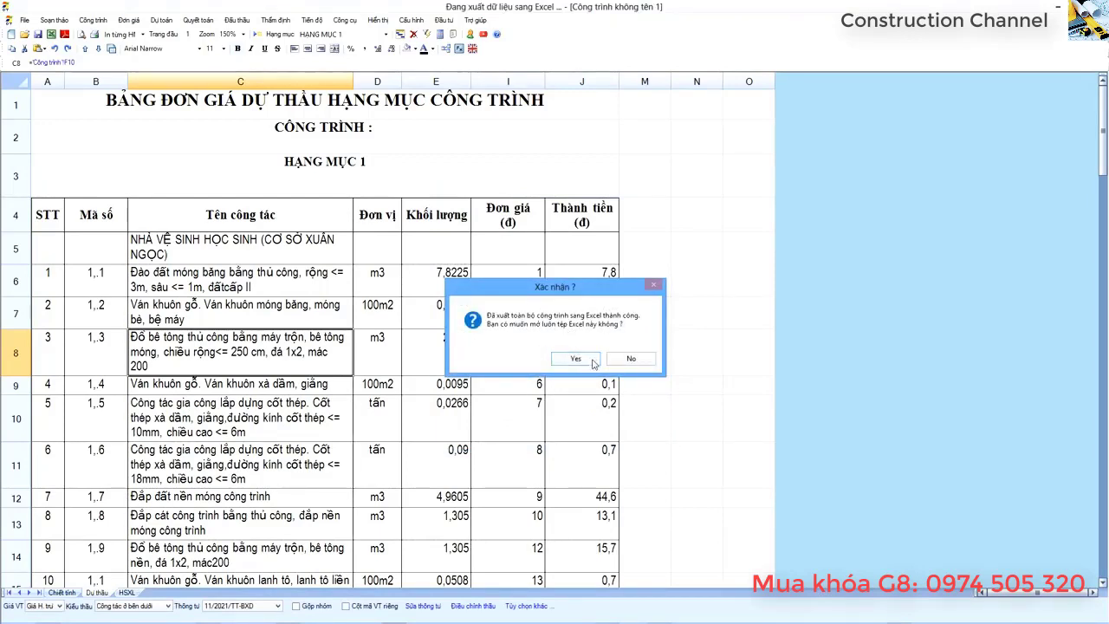
click(576, 358)
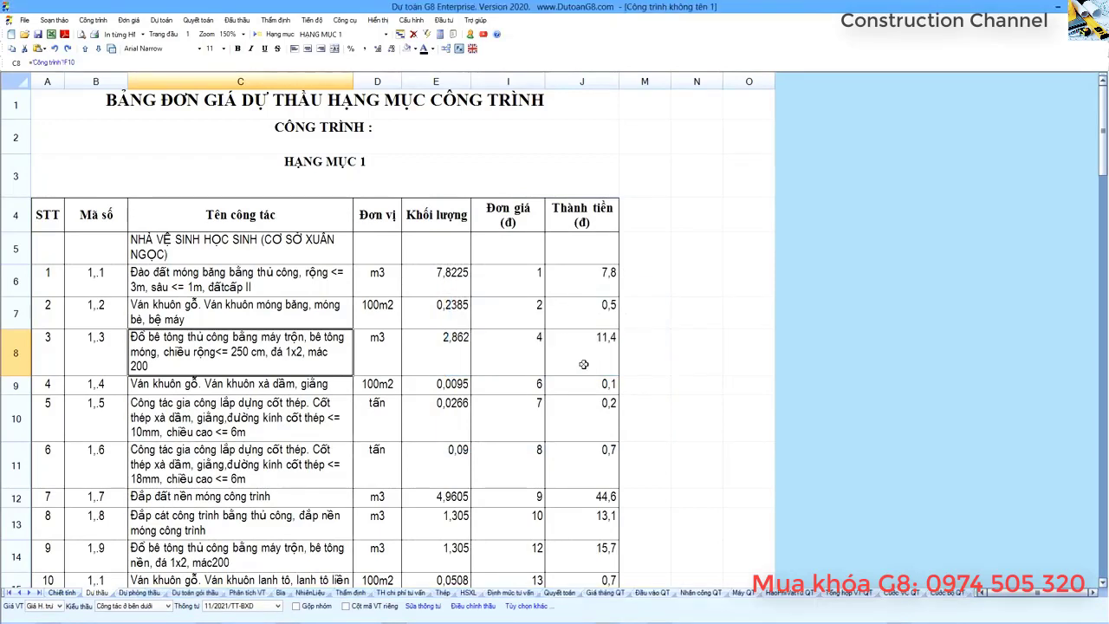
Switch to the exported workbook in Excel and inspect the Đơn giá values and the Thành tiền formula in cell J6.
mouse_move(678, 616)
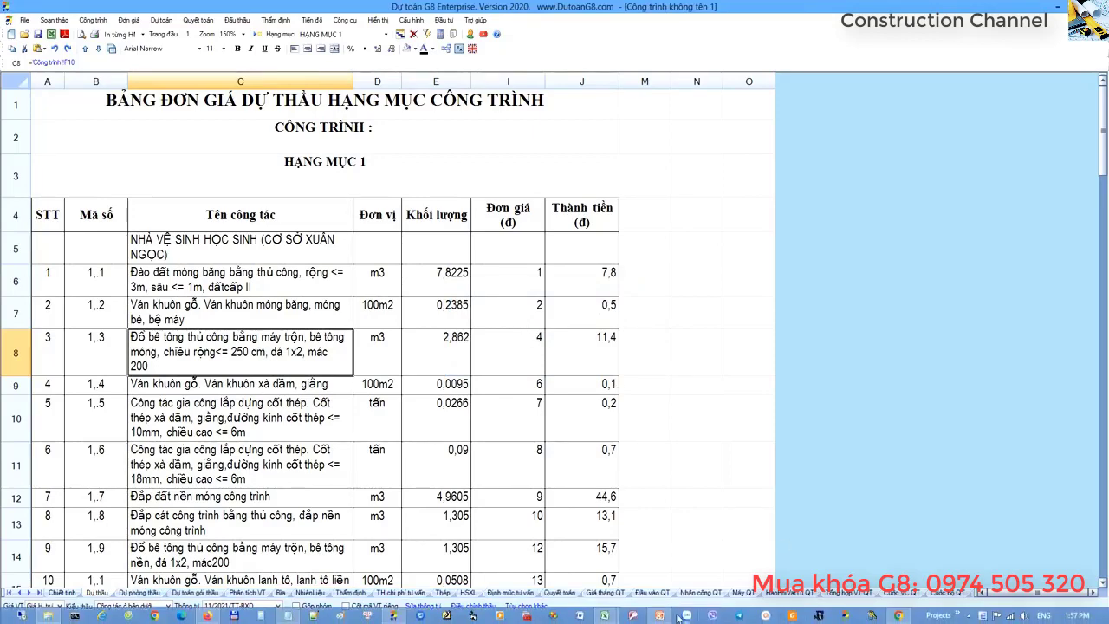
click(639, 537)
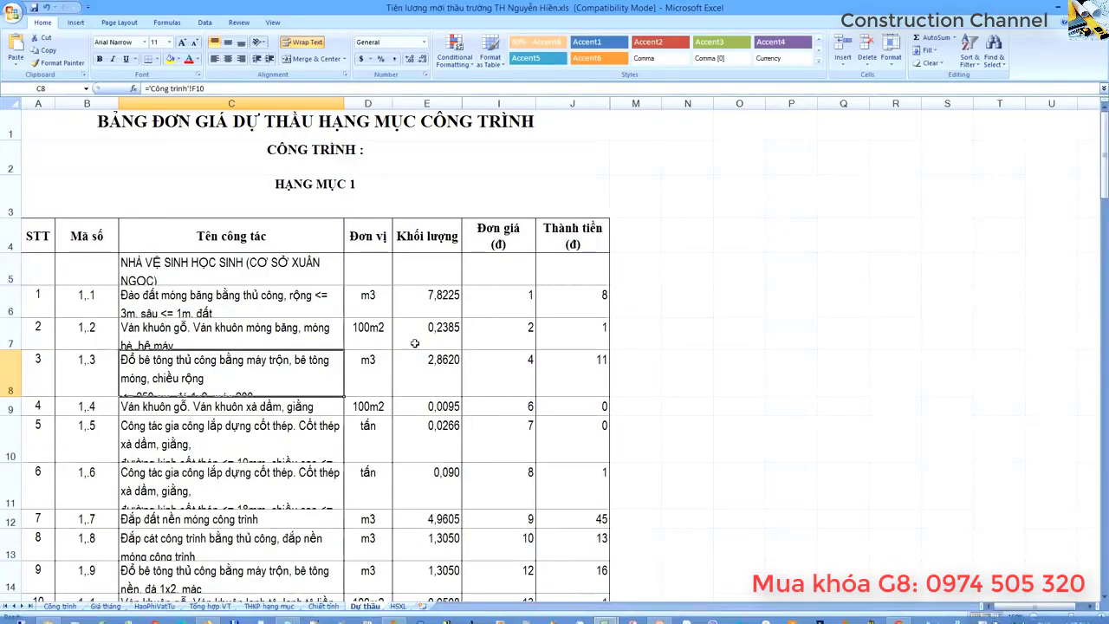
drag(488, 275, 505, 408)
click(578, 316)
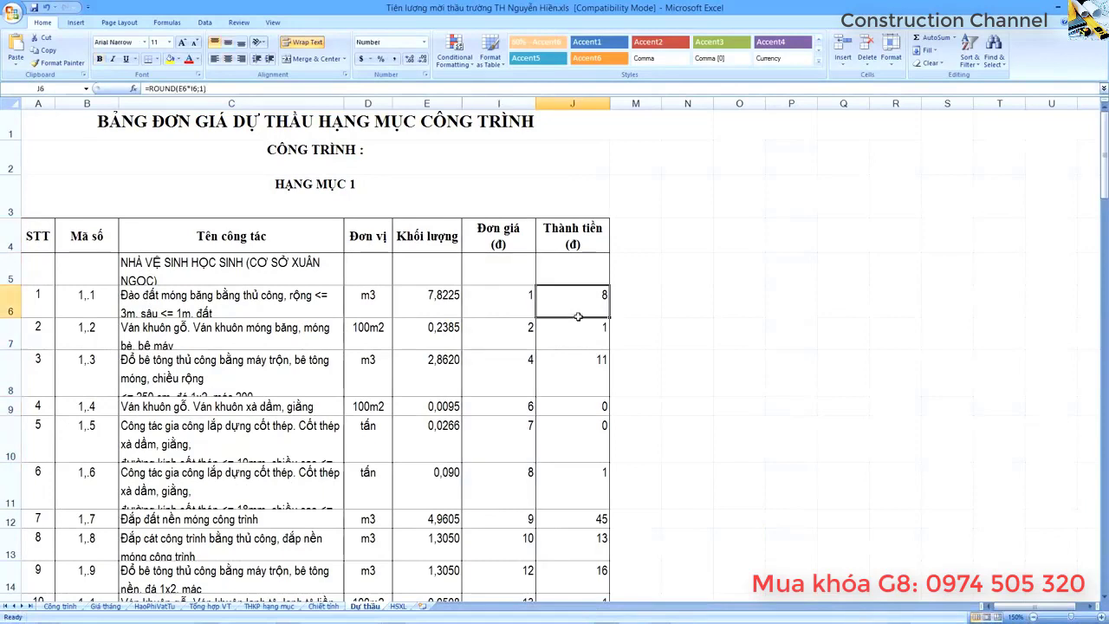
Close the exported tender workbook and the Book1 calculation workbook without saving changes.
click(581, 261)
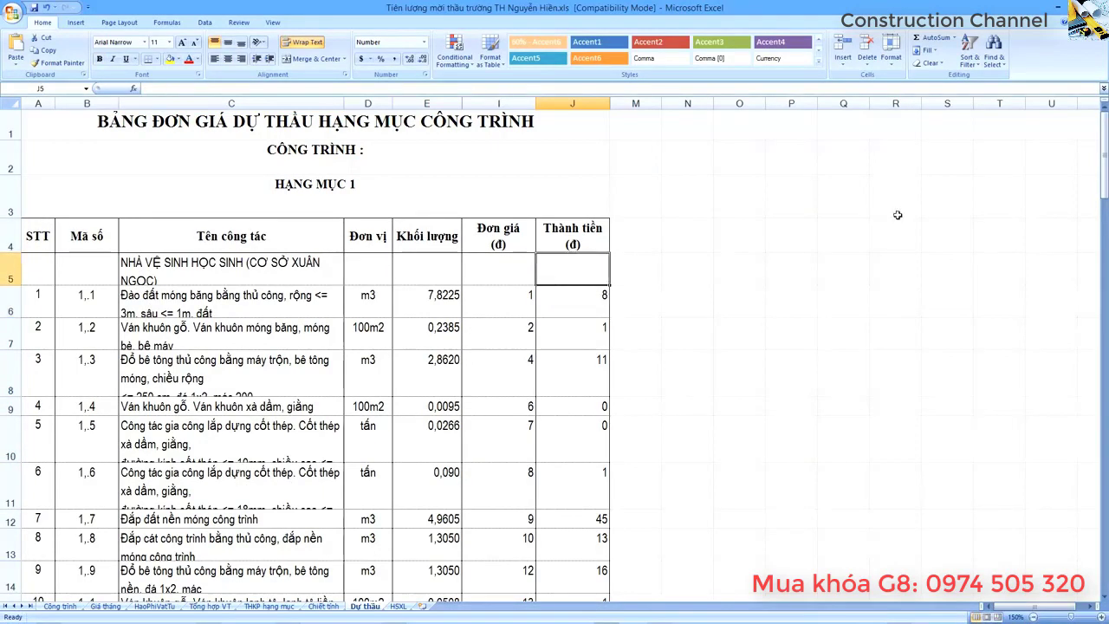
key(ctrl+w)
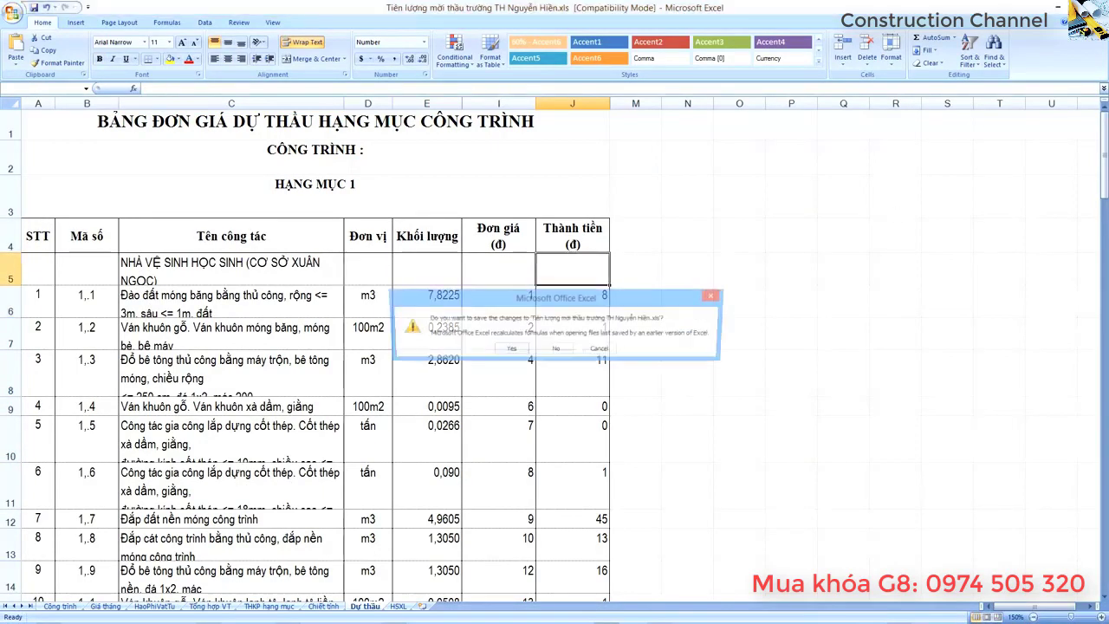
click(557, 350)
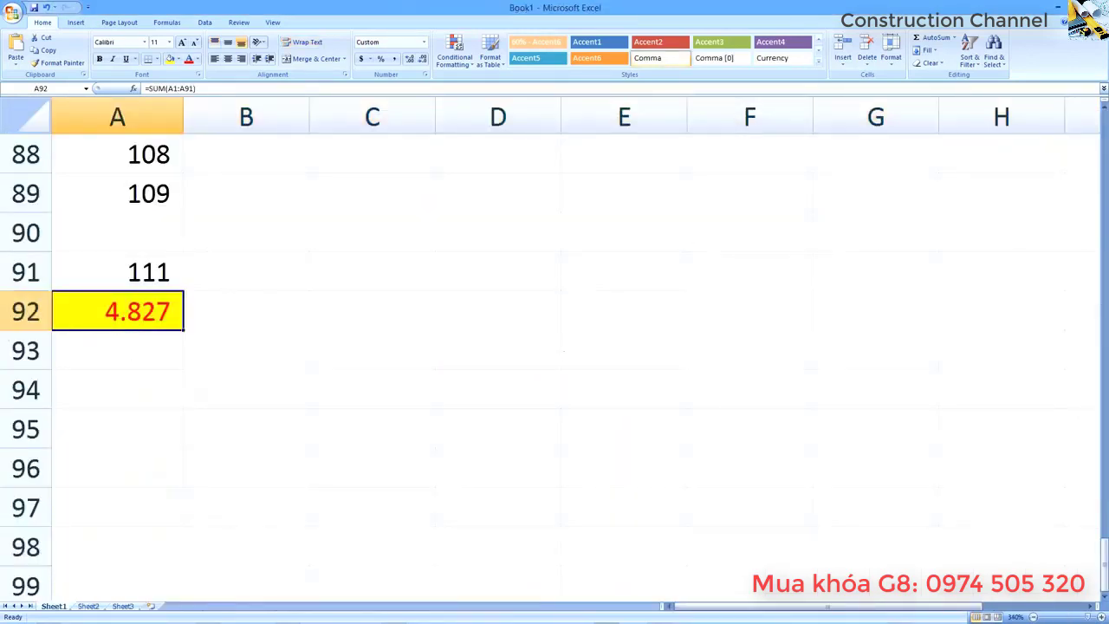
click(1099, 7)
click(556, 348)
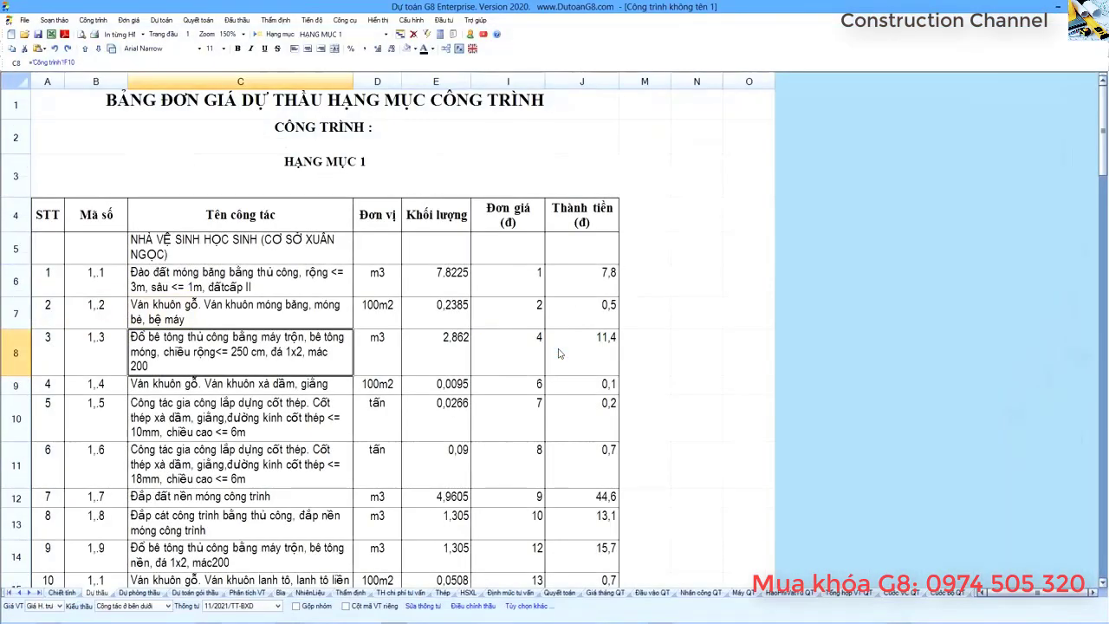
Create a new blank project in Dự toán G8 and hide the material breakdown pane below the Công trình sheet.
click(11, 36)
click(120, 215)
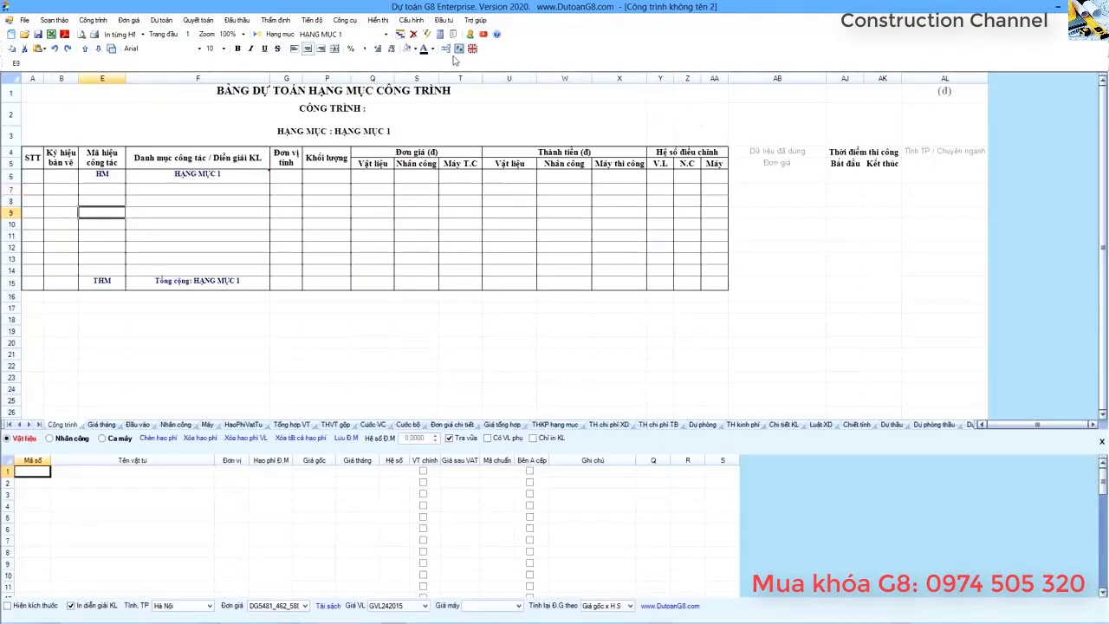
click(454, 54)
drag(48, 172, 823, 517)
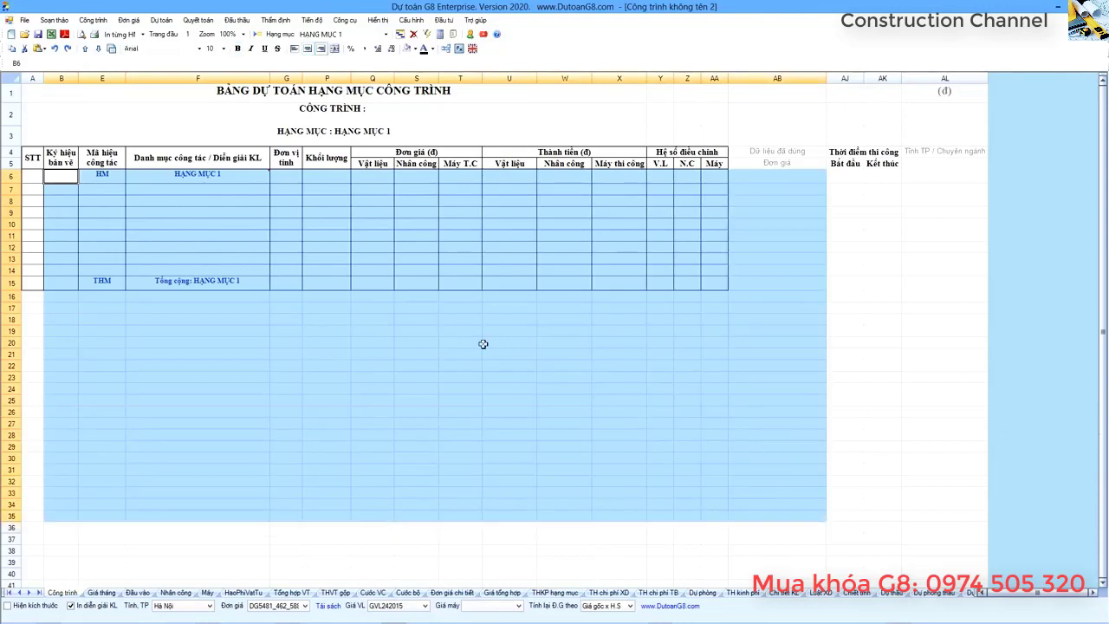
click(481, 344)
click(55, 188)
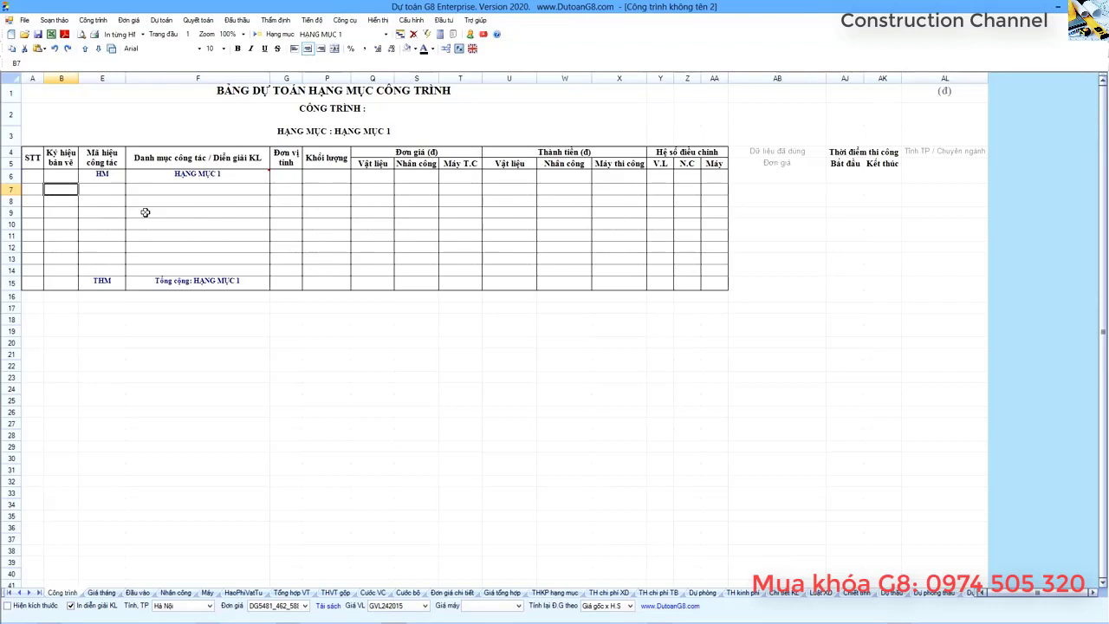
Start the online tender price upload from an Excel file and open "Tiên lượng mời thầu trường TH Nguyễn Hiền.xls".
click(243, 23)
mouse_move(259, 49)
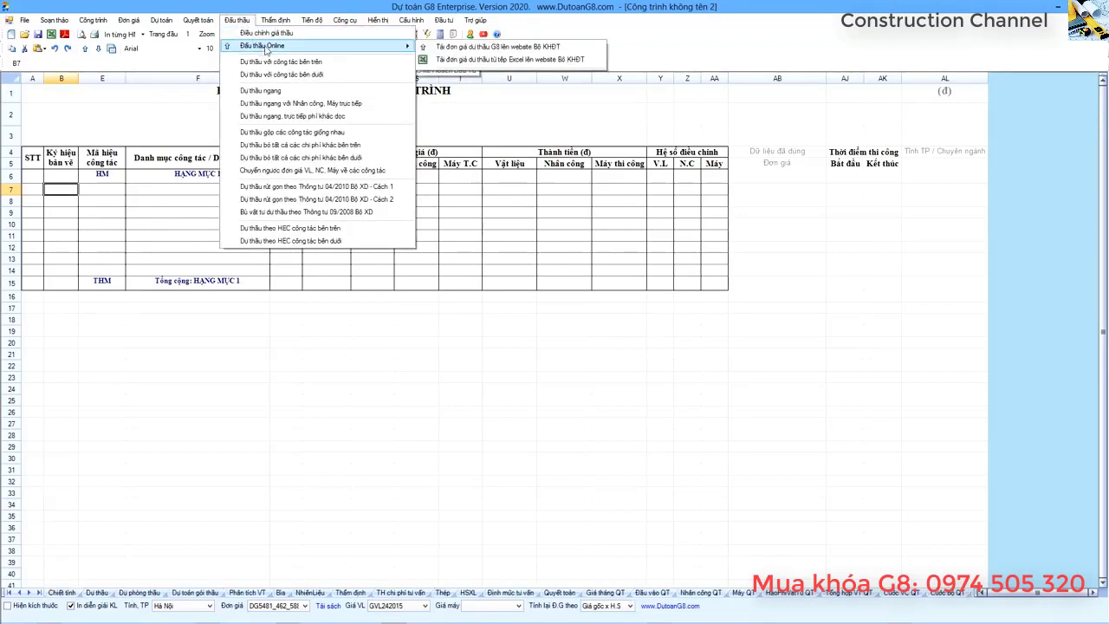
click(452, 63)
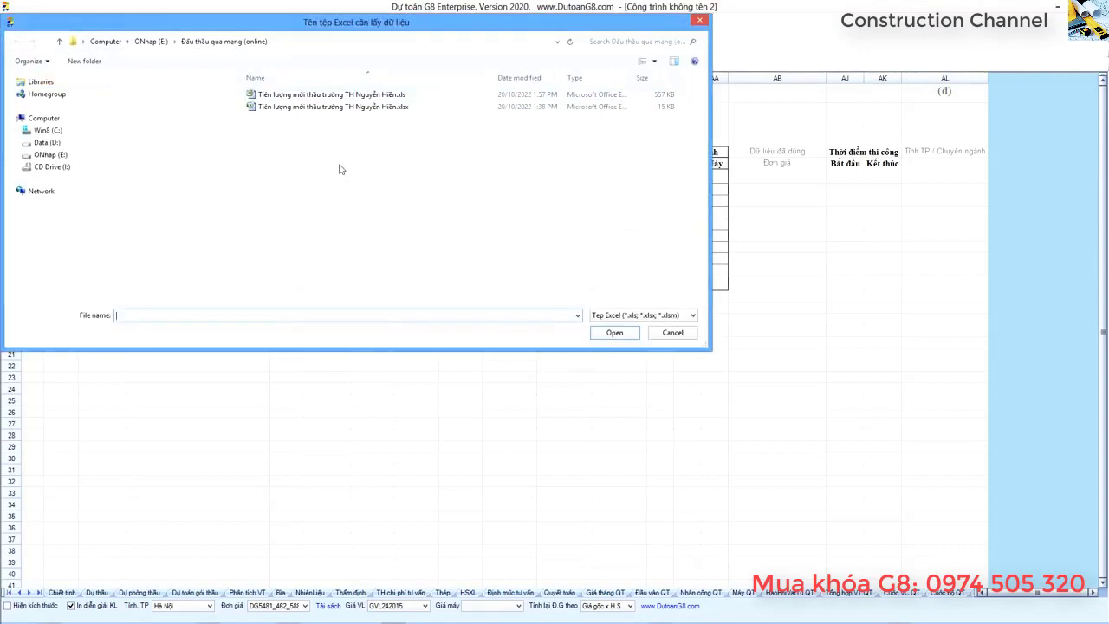
click(295, 98)
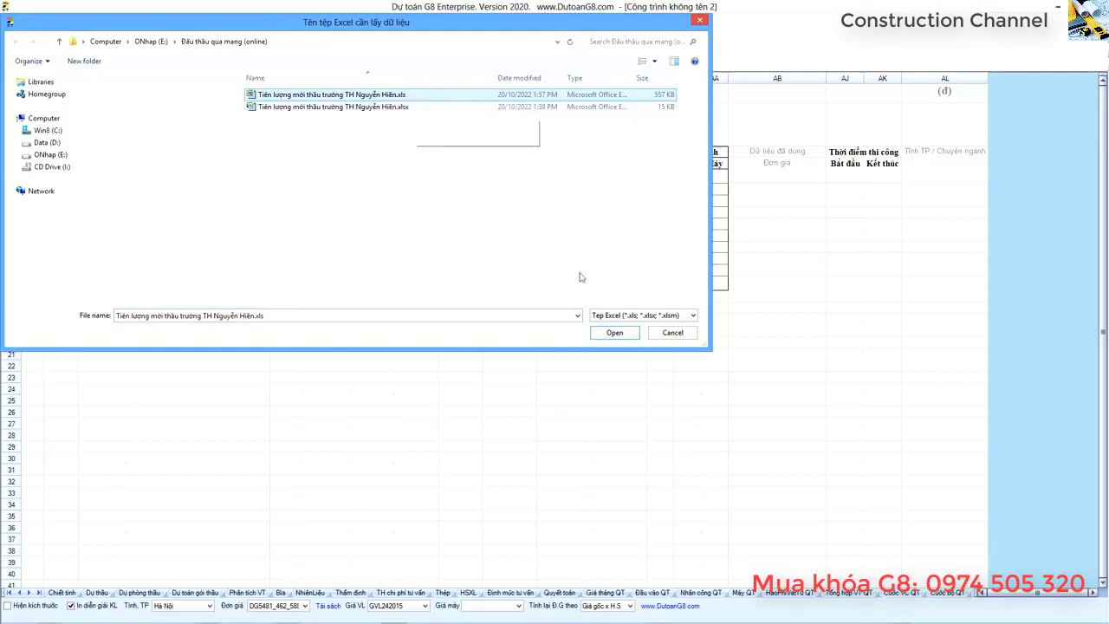
click(614, 333)
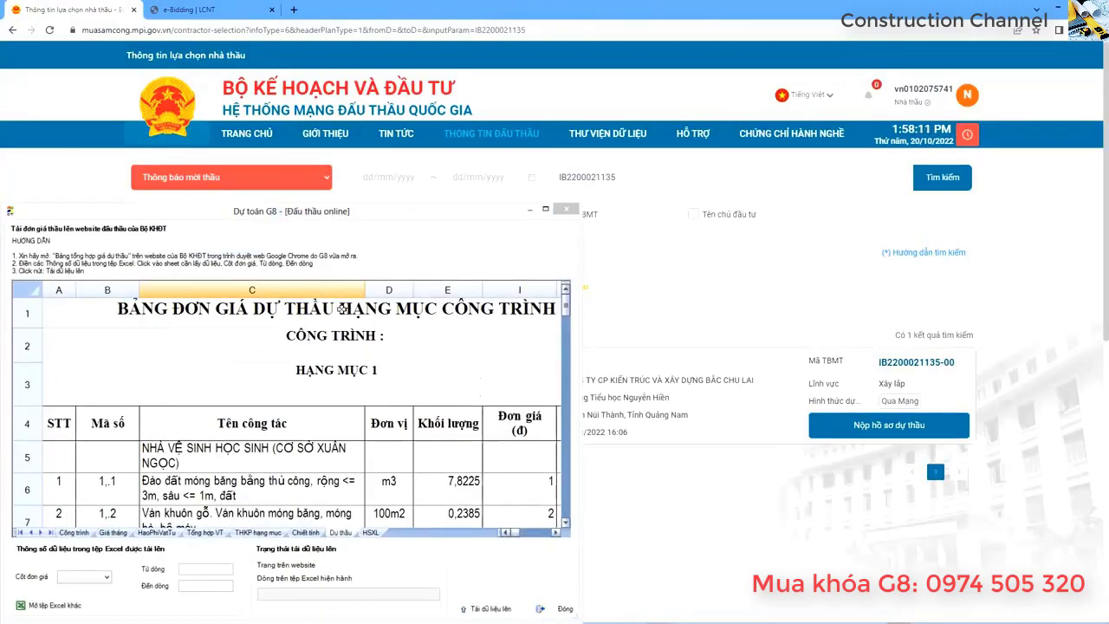
Switch to the e-Bidding page in Chrome and close the filled-in Mẫu số 11 price form without saving.
click(224, 9)
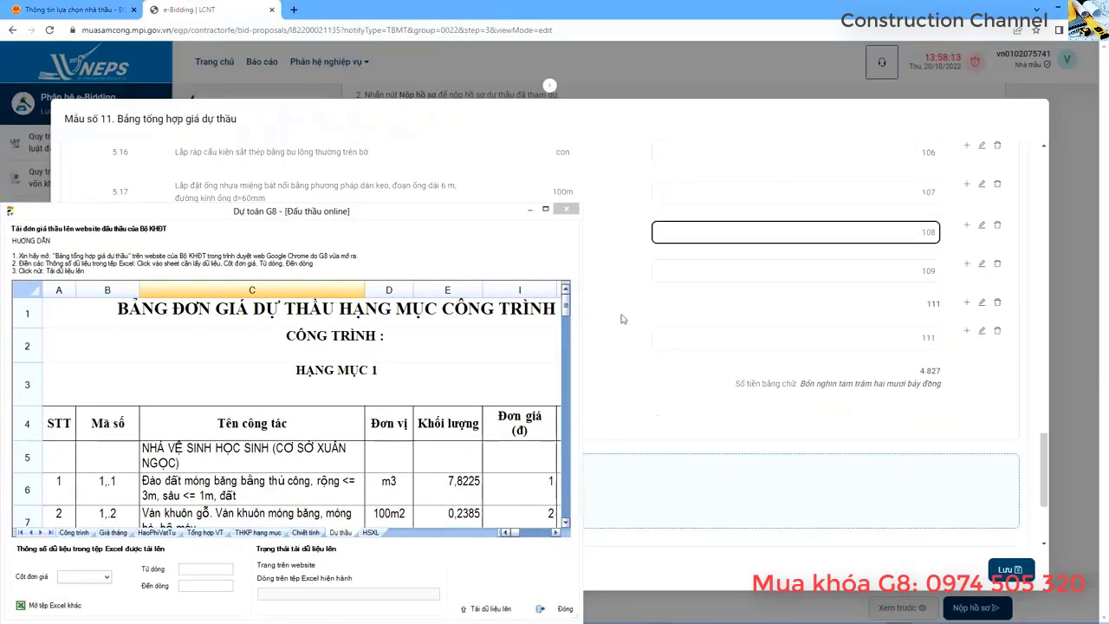
drag(497, 219, 515, 295)
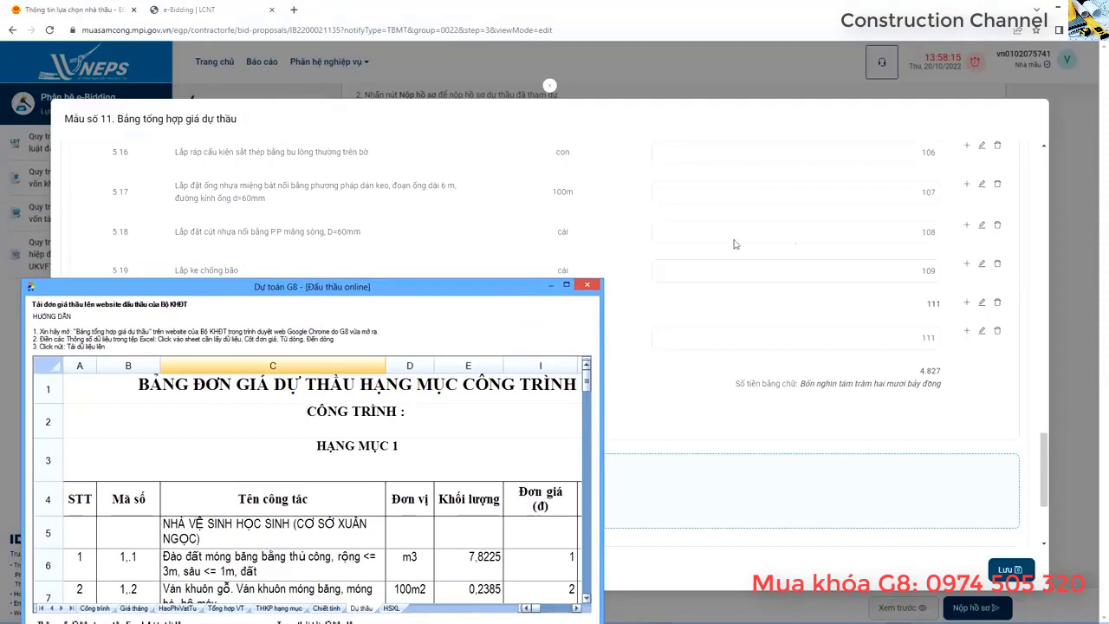
click(903, 159)
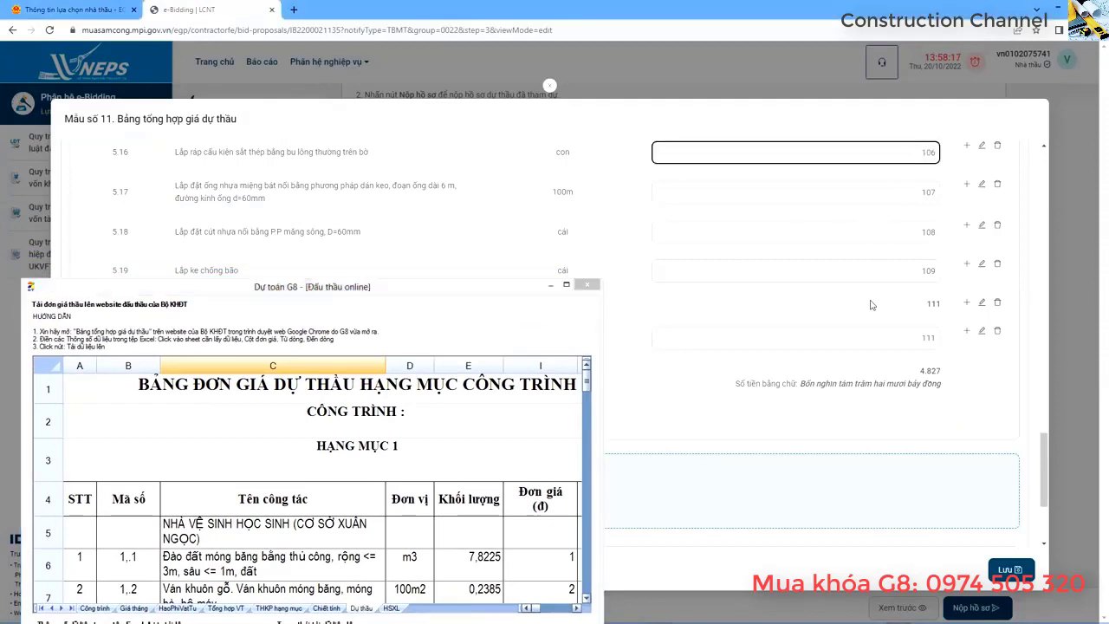
scroll(871, 304, up, 3)
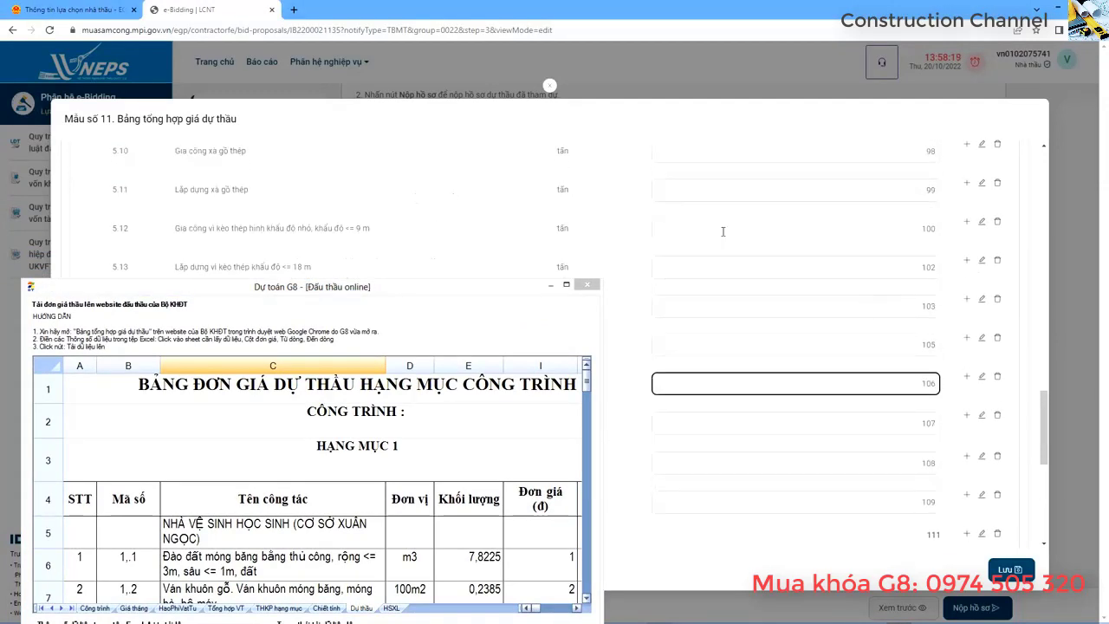
click(550, 86)
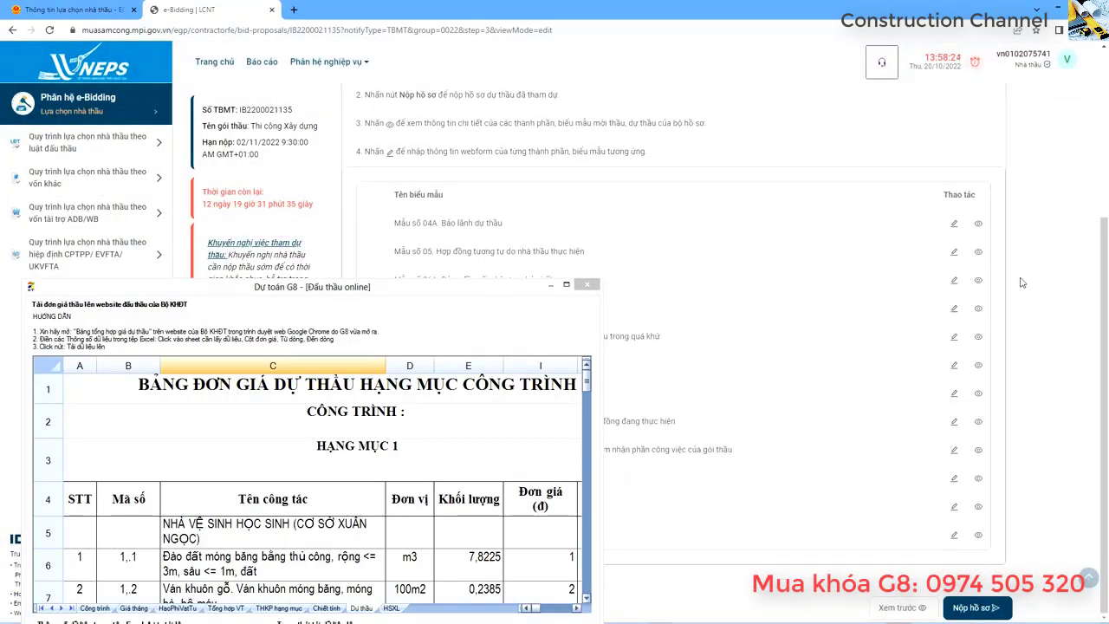
Reopen Mẫu số 11. Bảng tổng hợp giá dự thầu for editing and enter 0 as the price of items 1.1 and 1.2.
drag(482, 294, 392, 536)
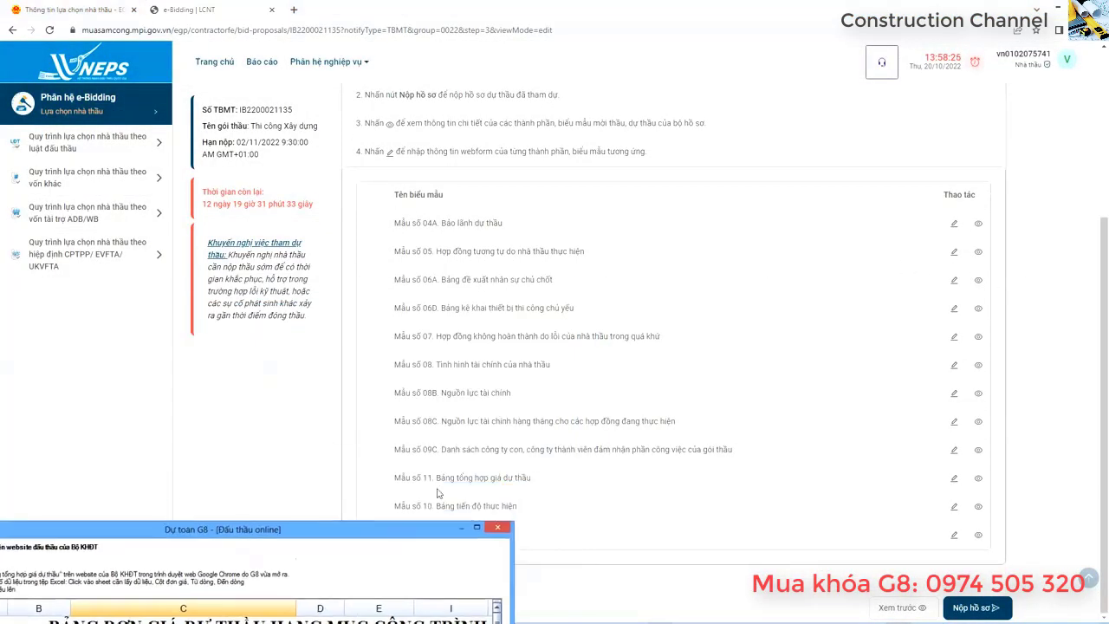
drag(396, 477, 597, 482)
click(954, 478)
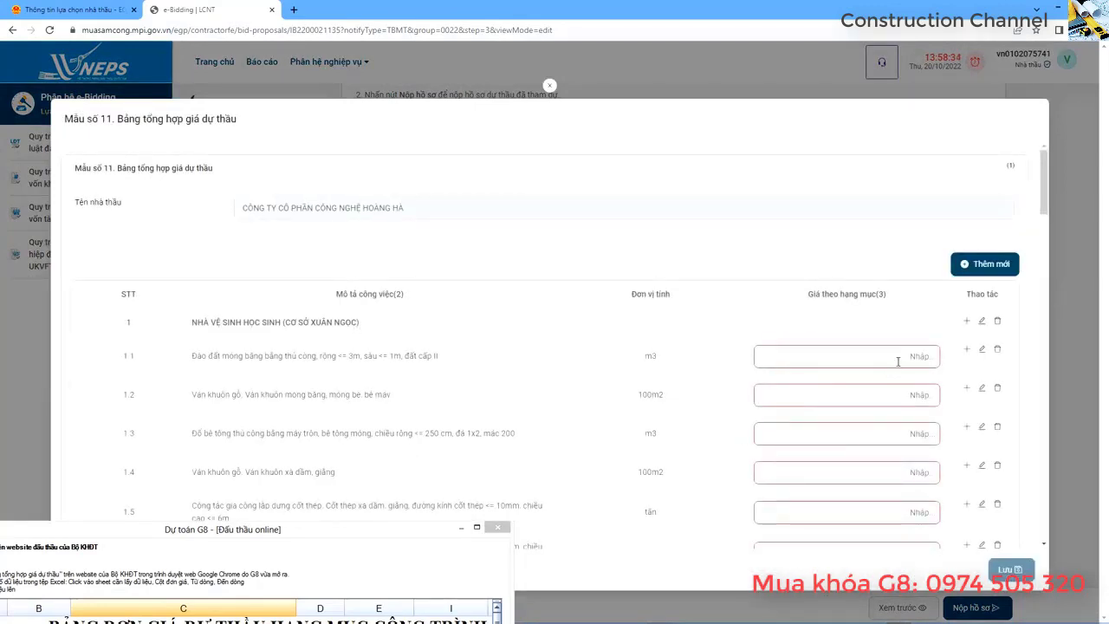
click(898, 361)
text(0)
key(Tab)
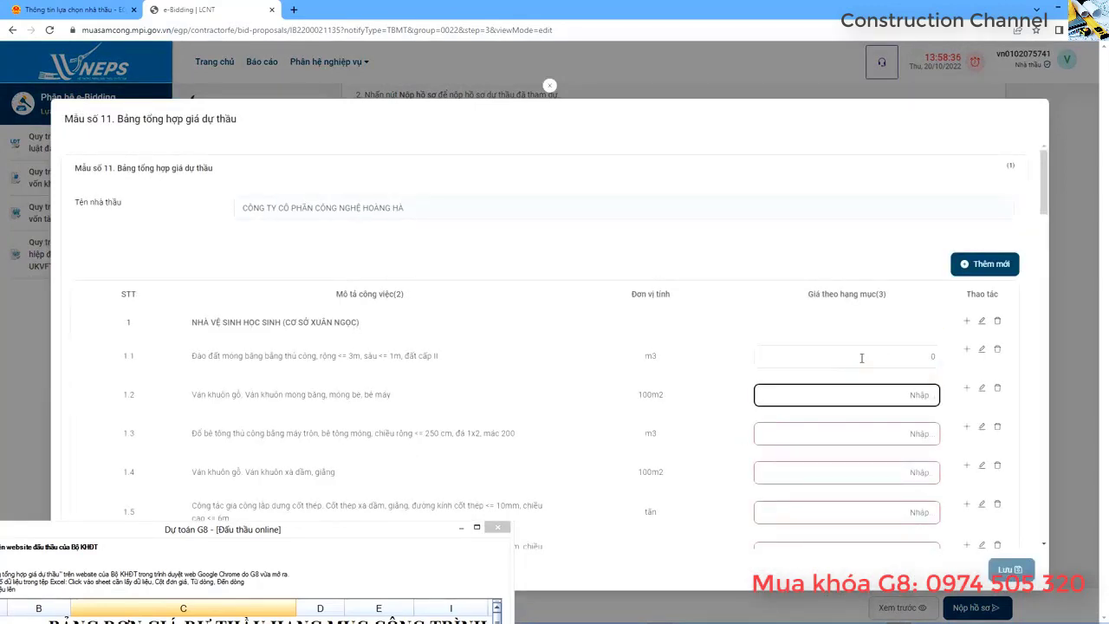
Bring the Đấu thầu online window fully into view and read its upload instructions alongside the Mẫu số 11 form title.
drag(379, 531, 449, 220)
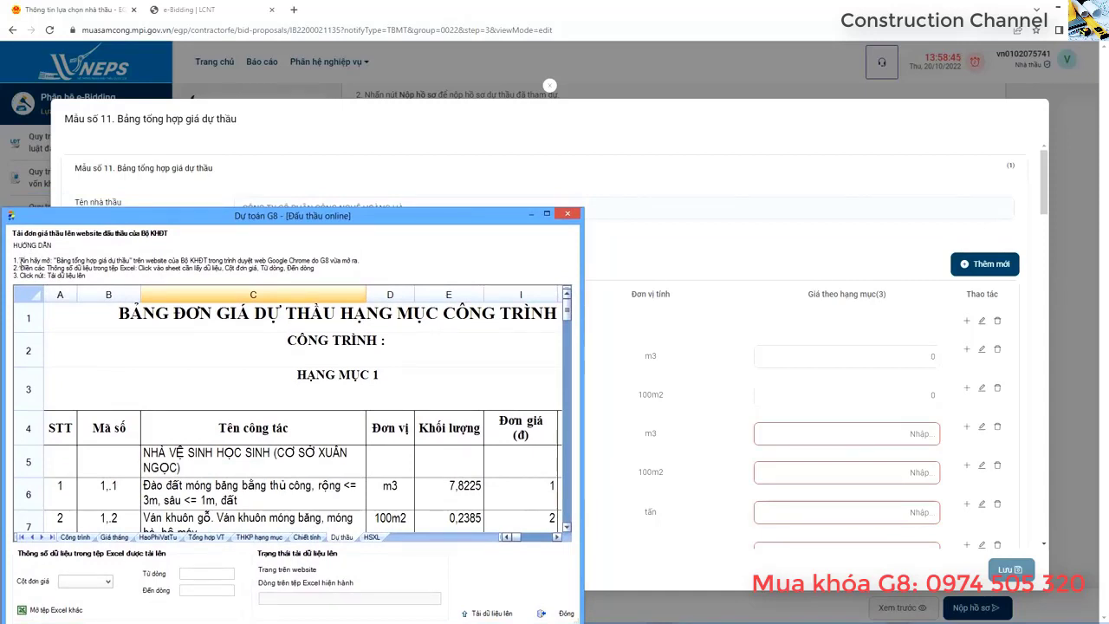
drag(20, 260, 365, 261)
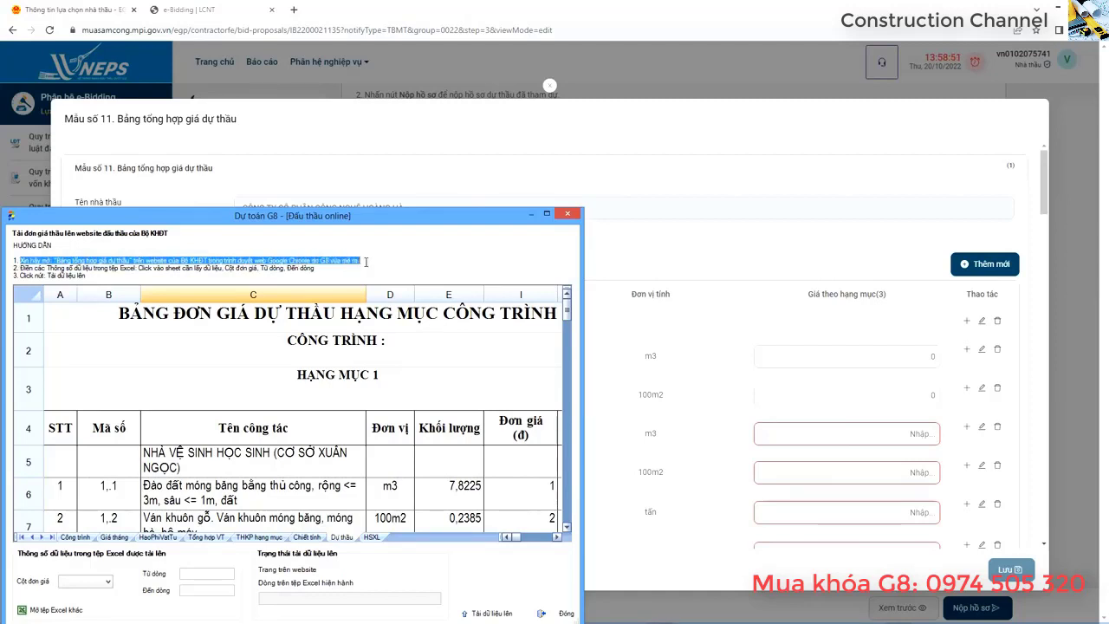
click(717, 238)
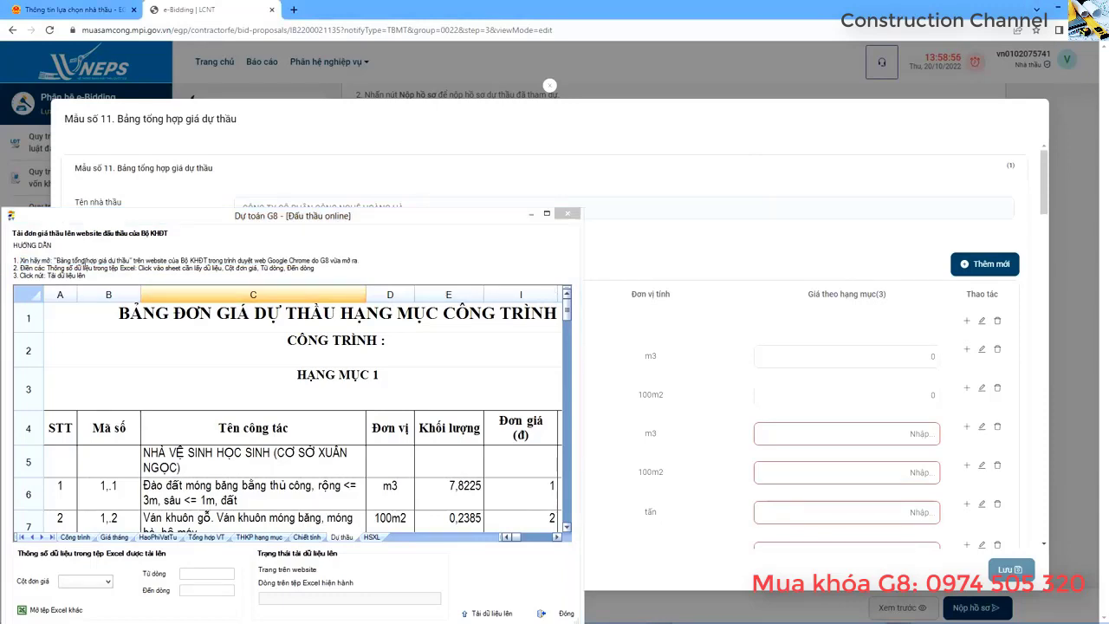
drag(360, 221, 367, 211)
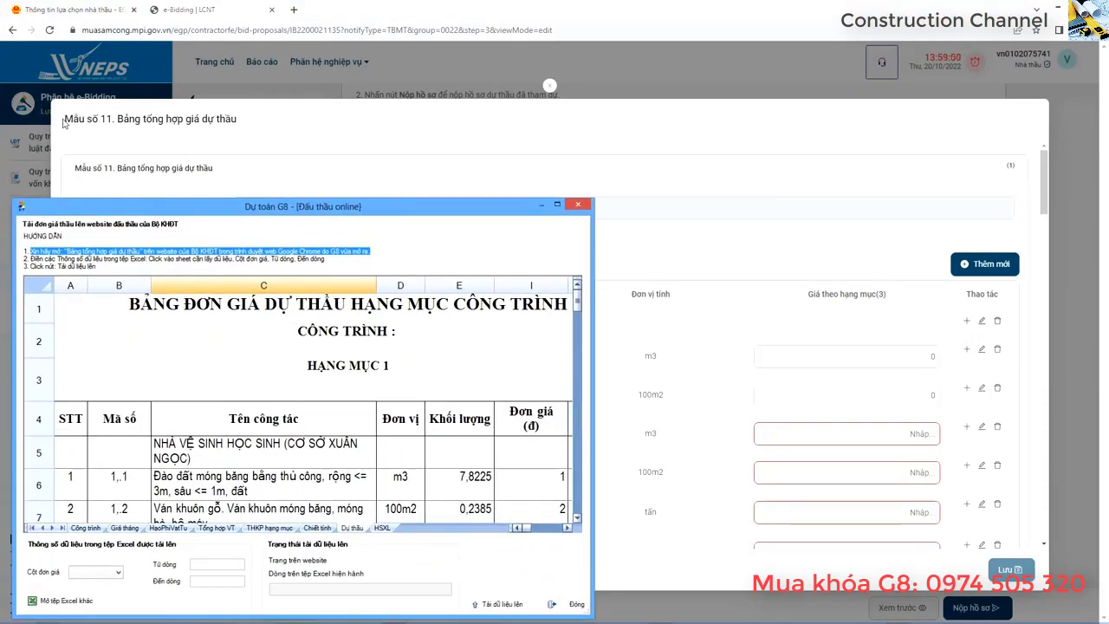
drag(64, 121, 256, 125)
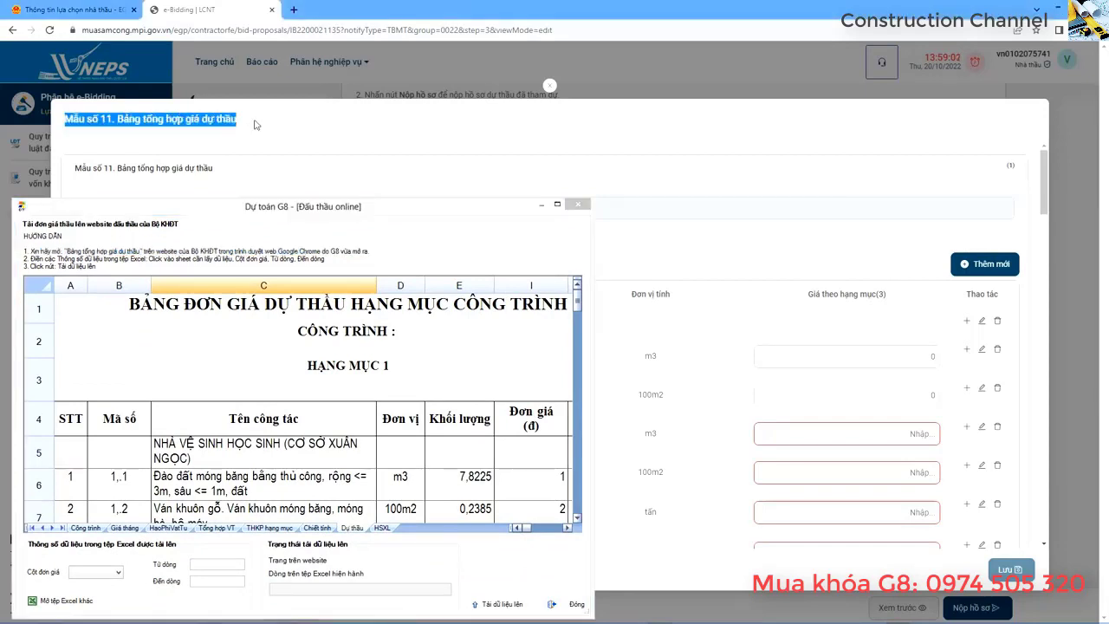
click(97, 252)
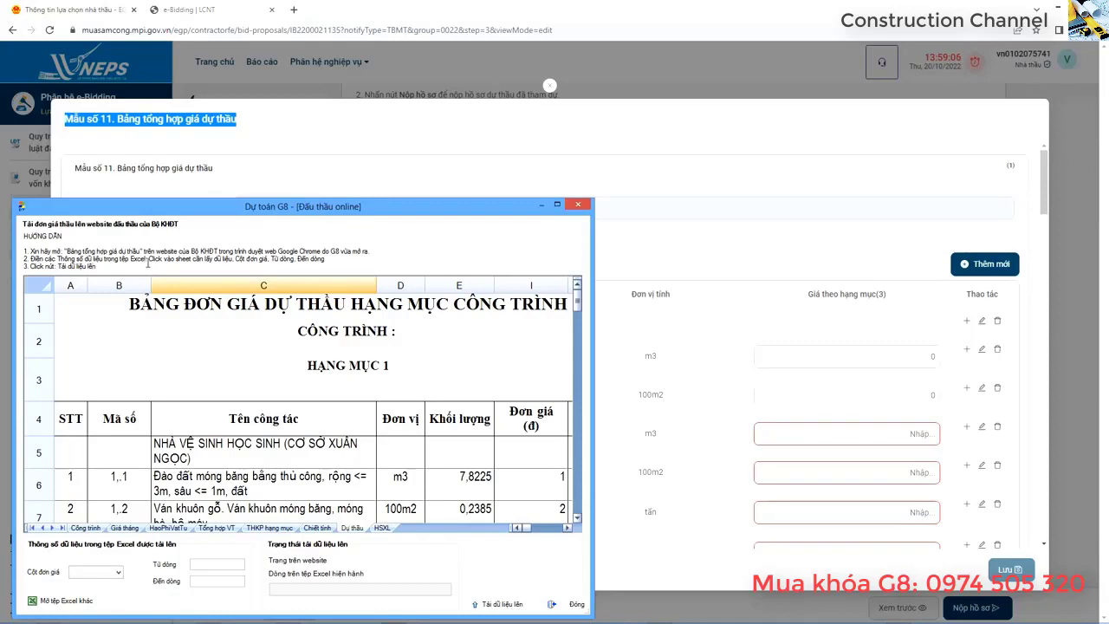
drag(151, 260, 232, 260)
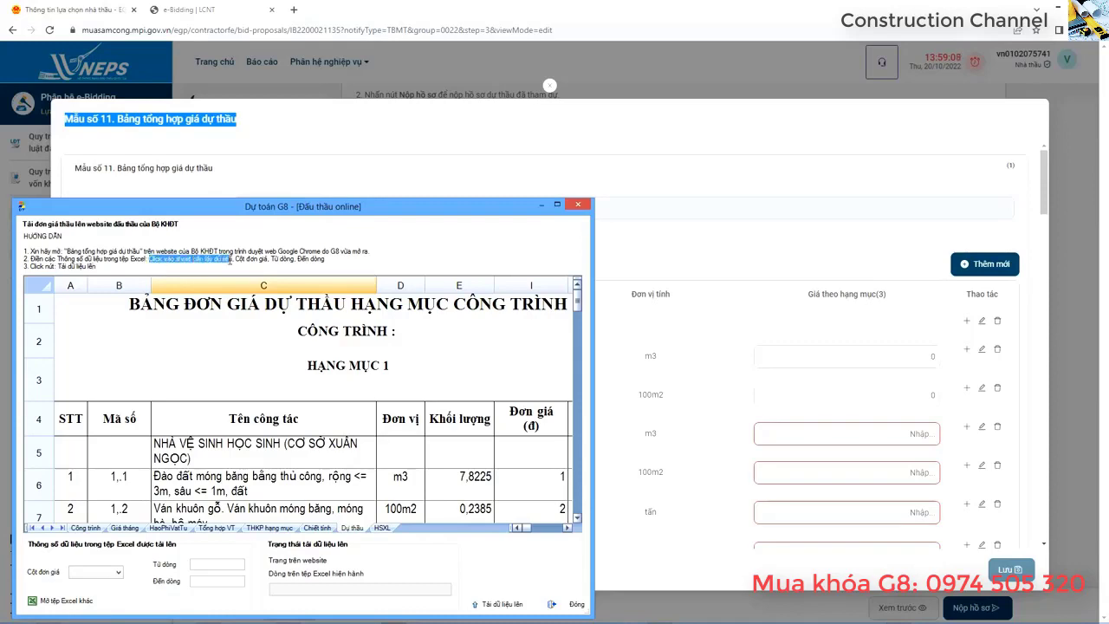